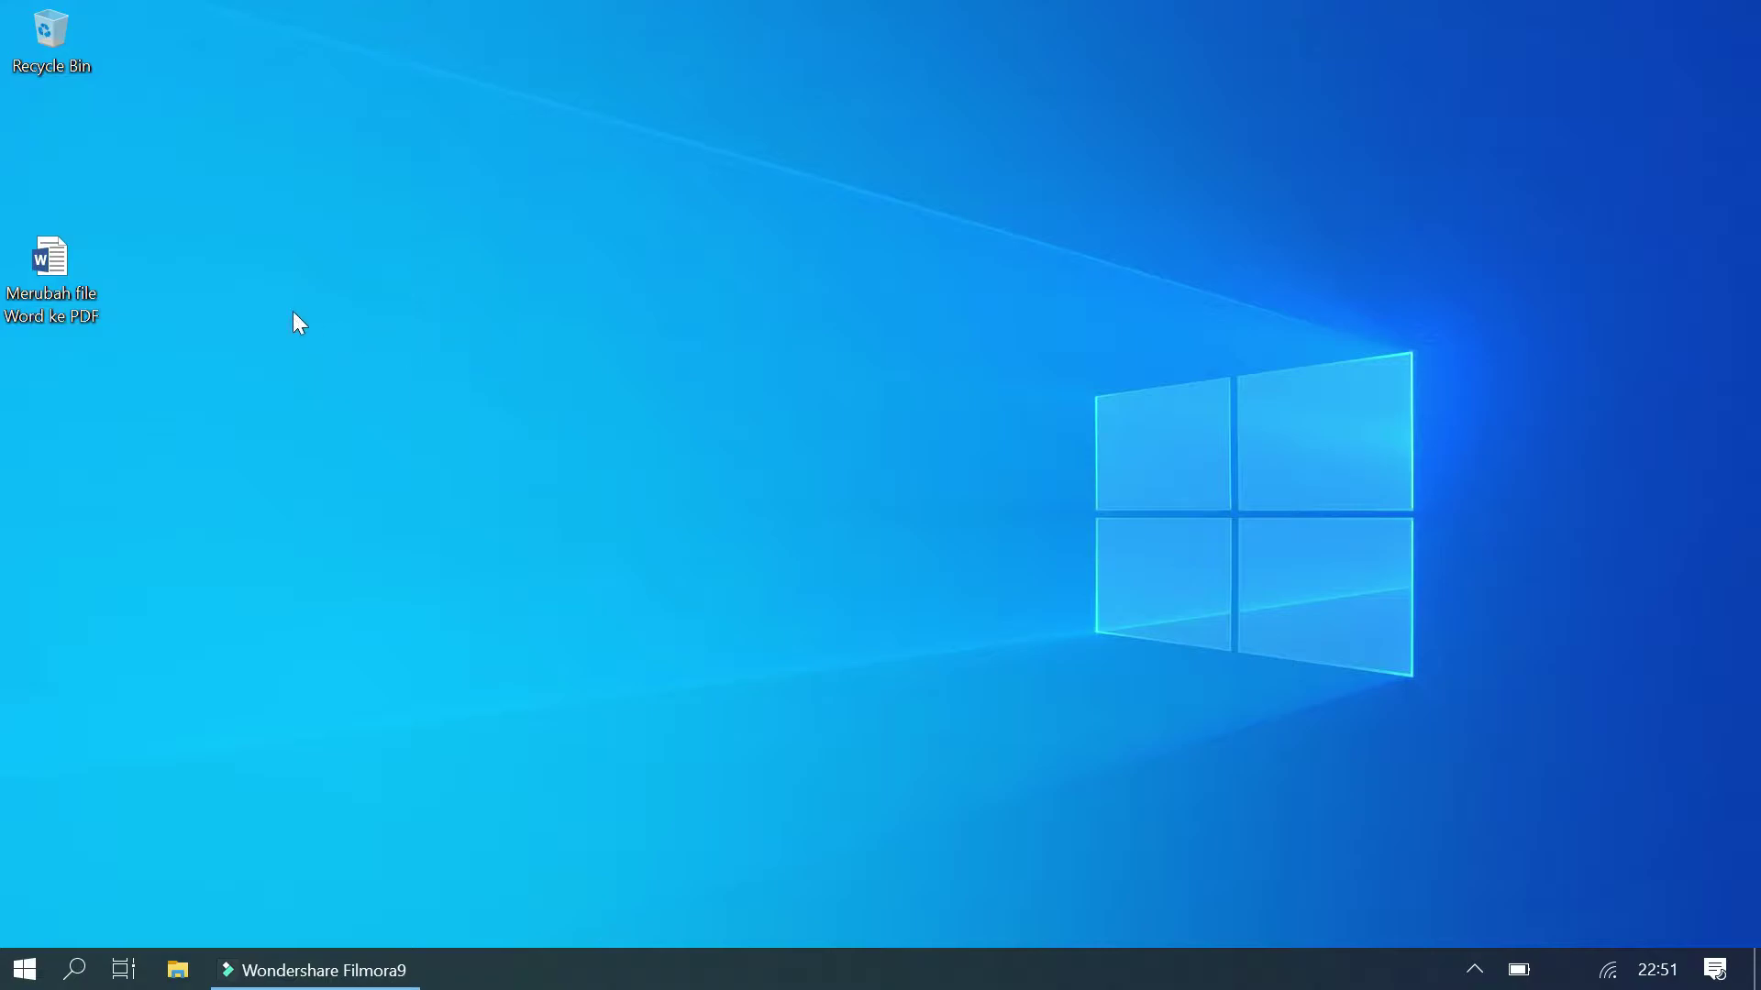
- Open the Word document "Merubah file Word ke PDF" from the desktop and look through its heading and picture
double_click(63, 290)
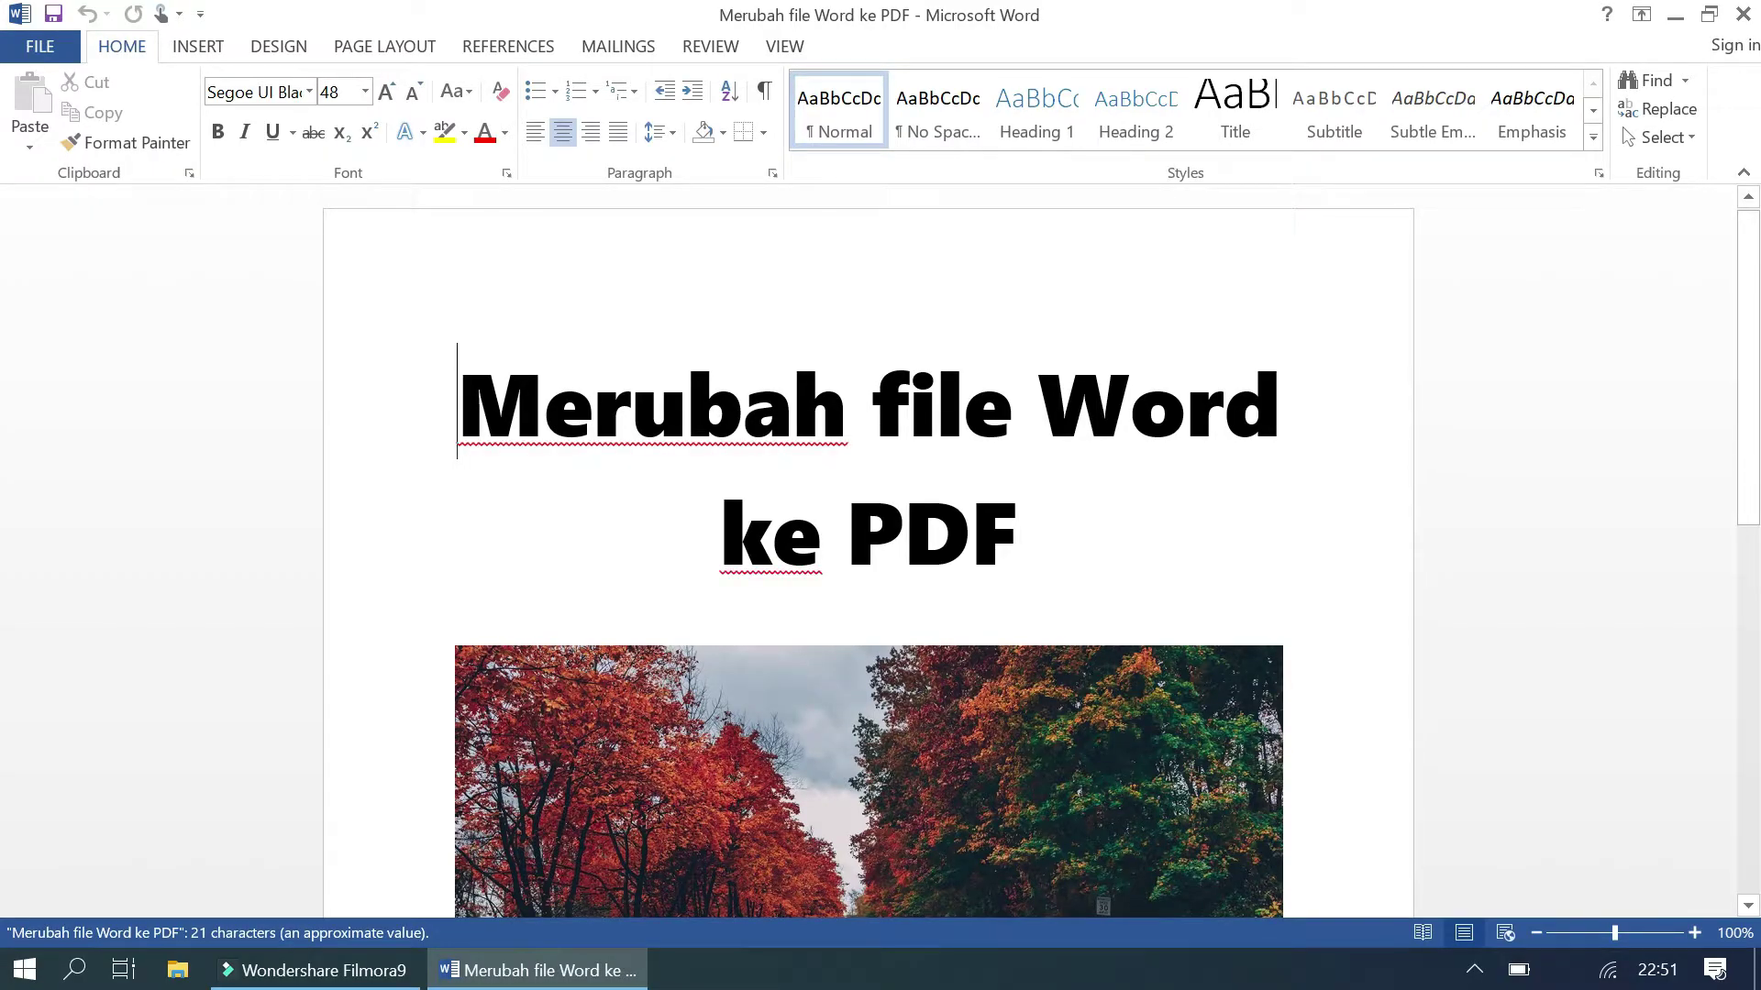
scroll(868, 550, down, 3)
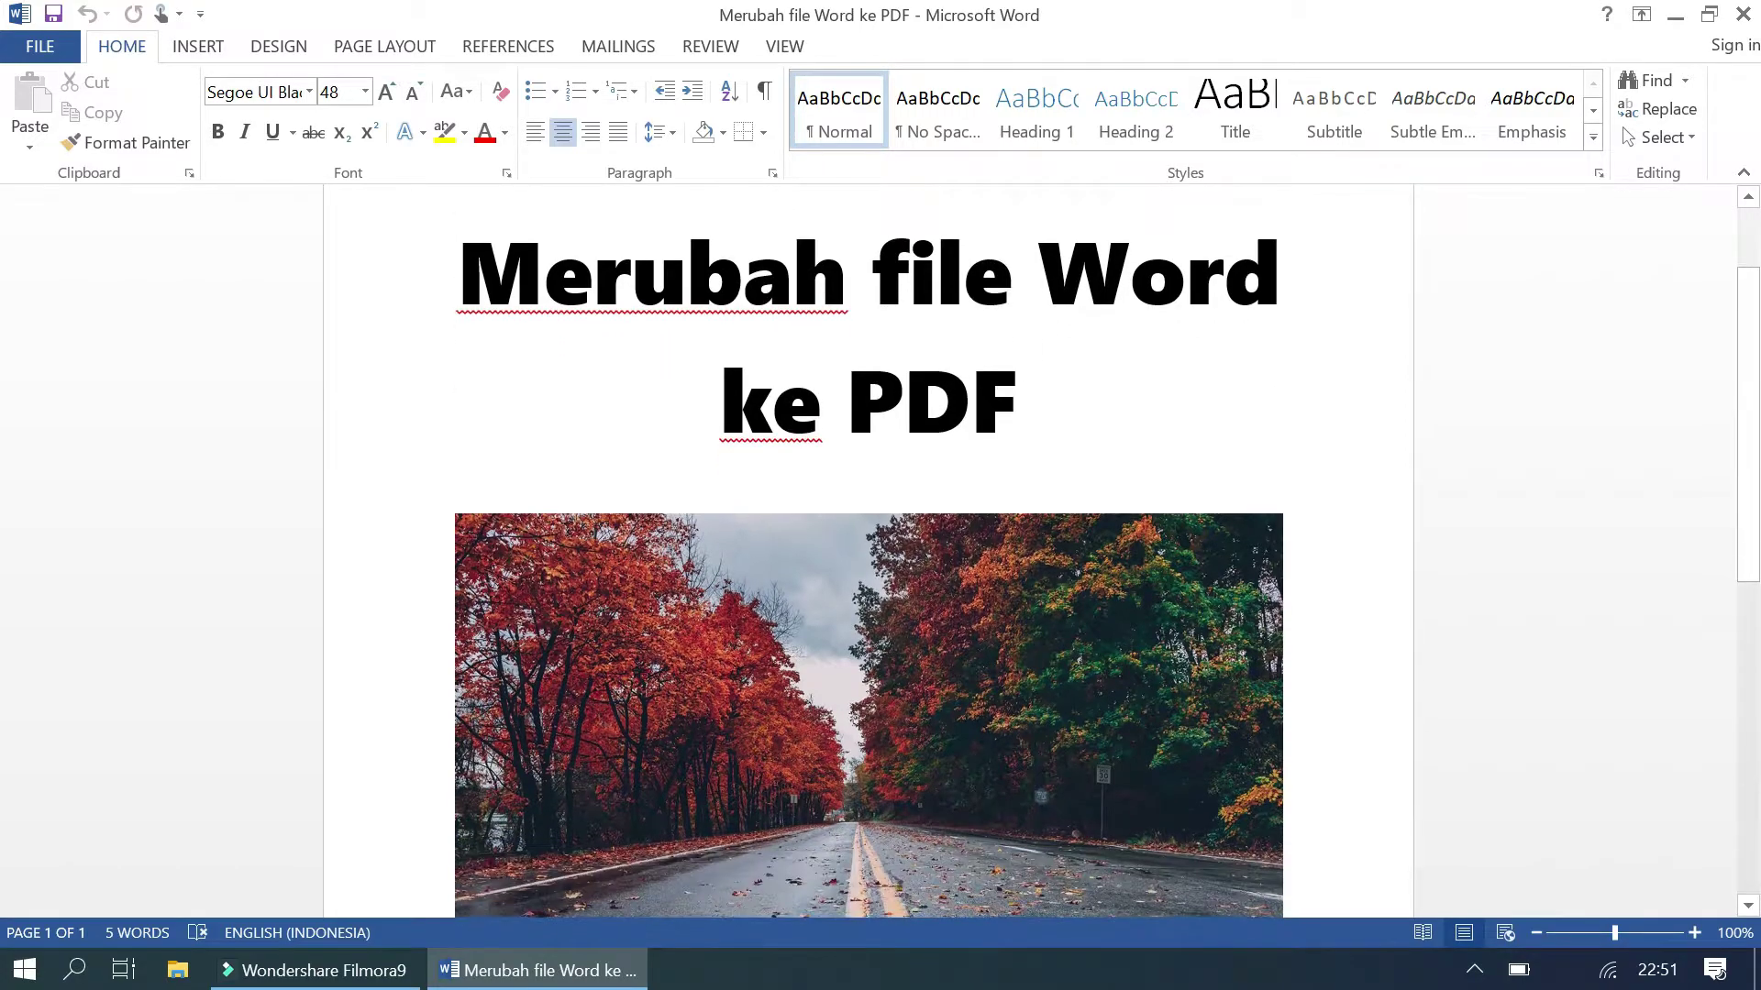
scroll(884, 504, down, 3)
click(884, 505)
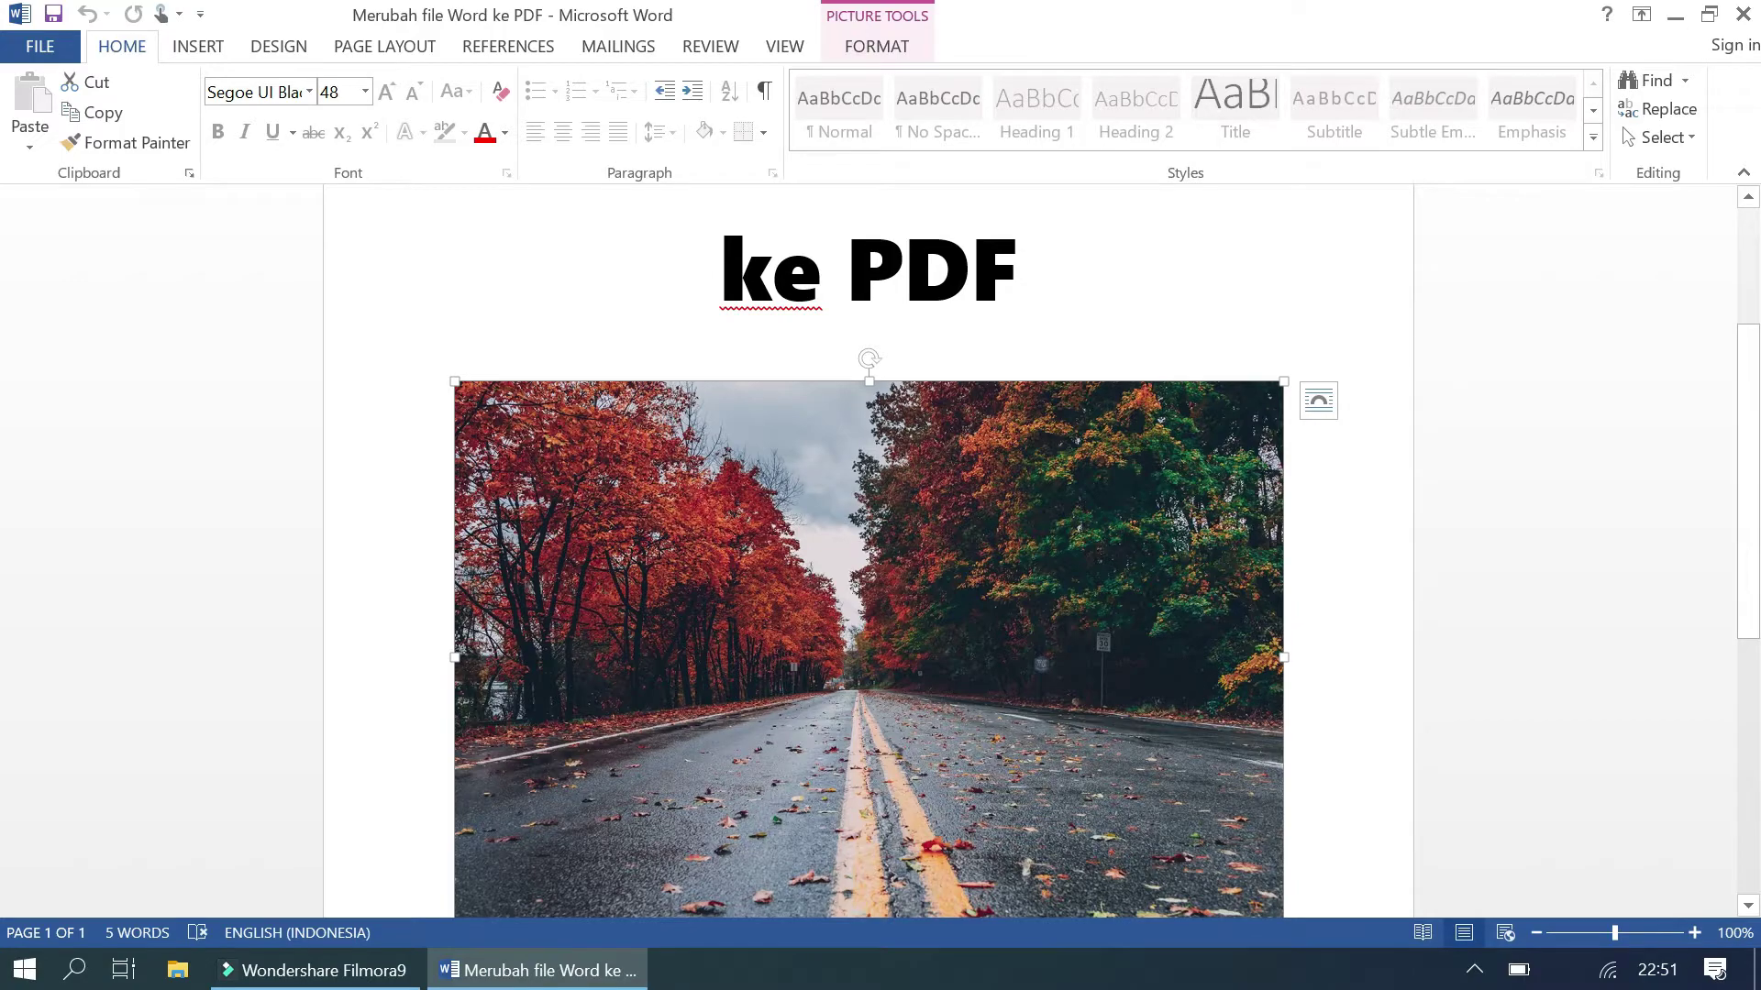
click(1063, 314)
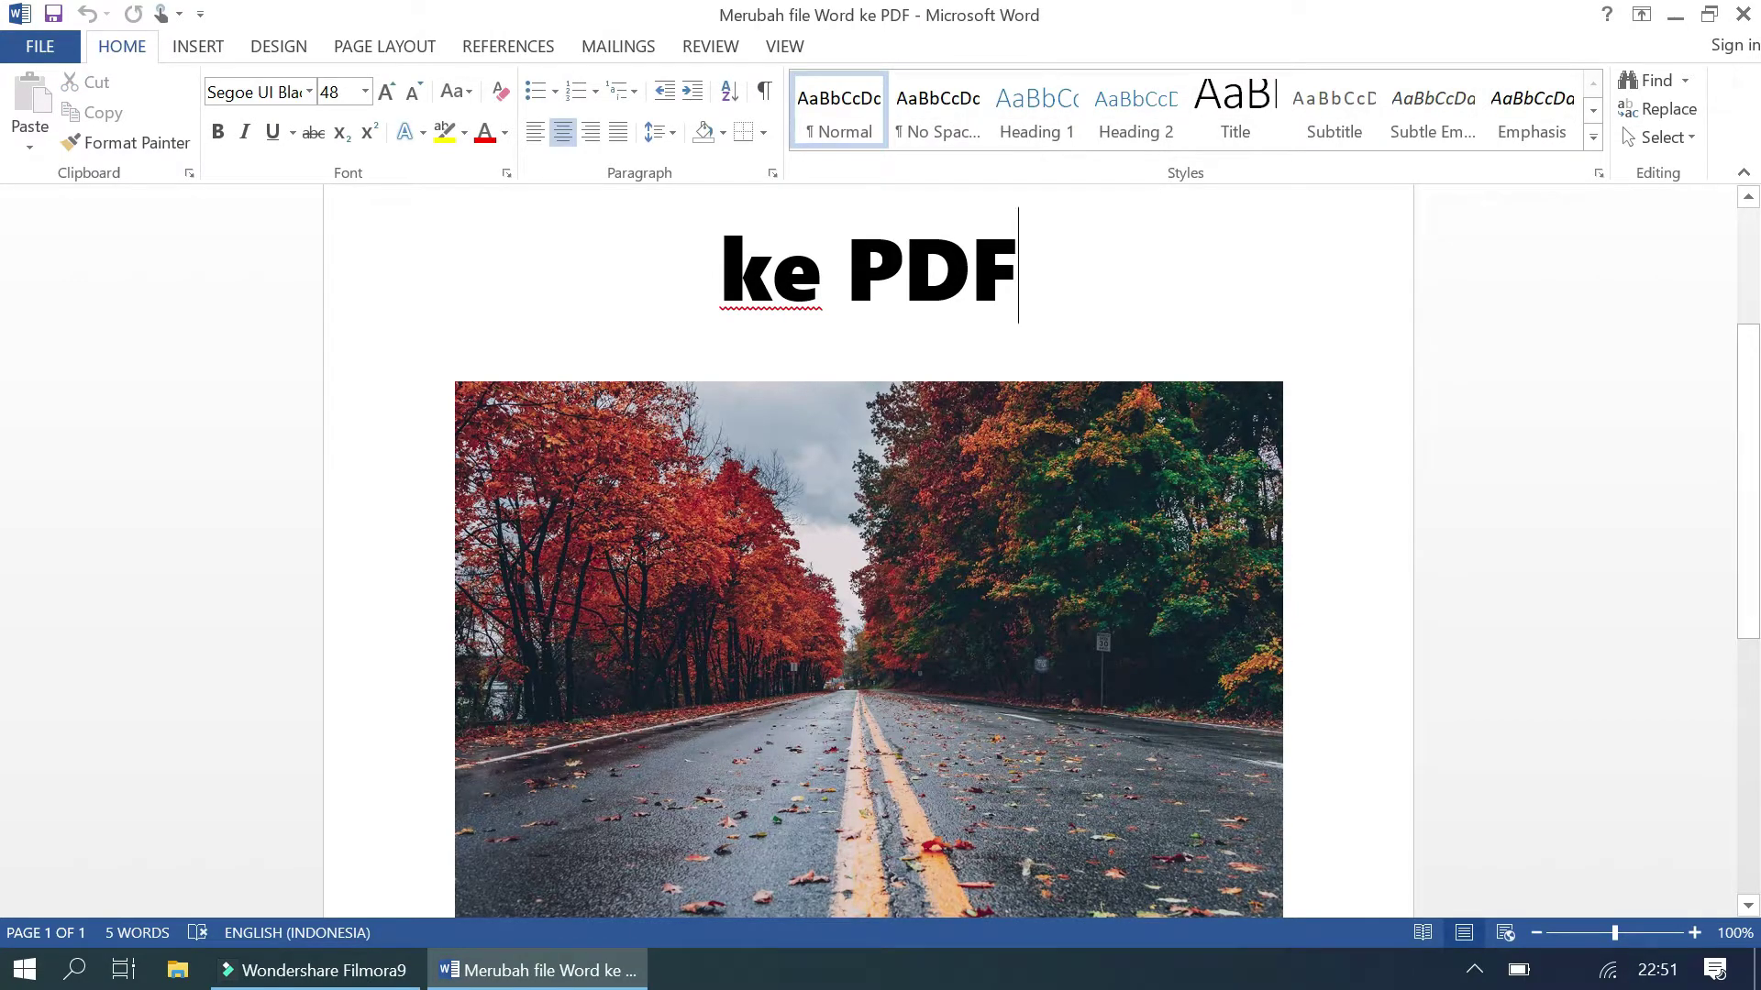
scroll(1071, 338, down, 1)
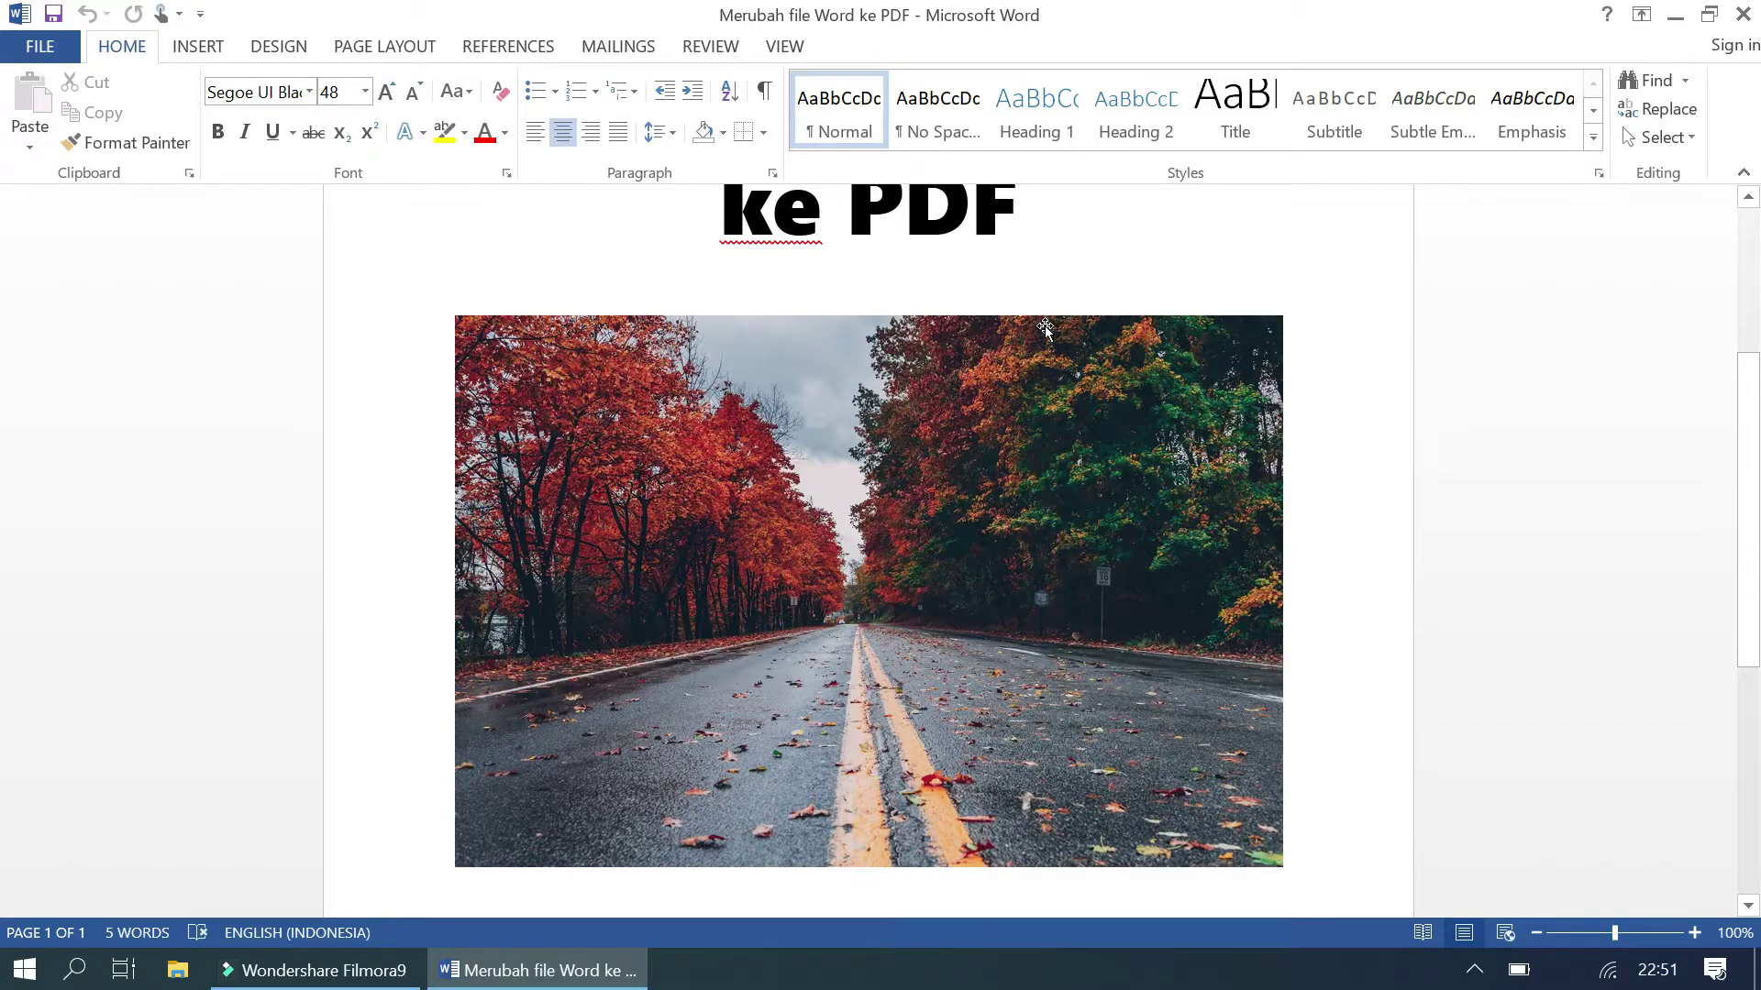
scroll(1046, 327, up, 1)
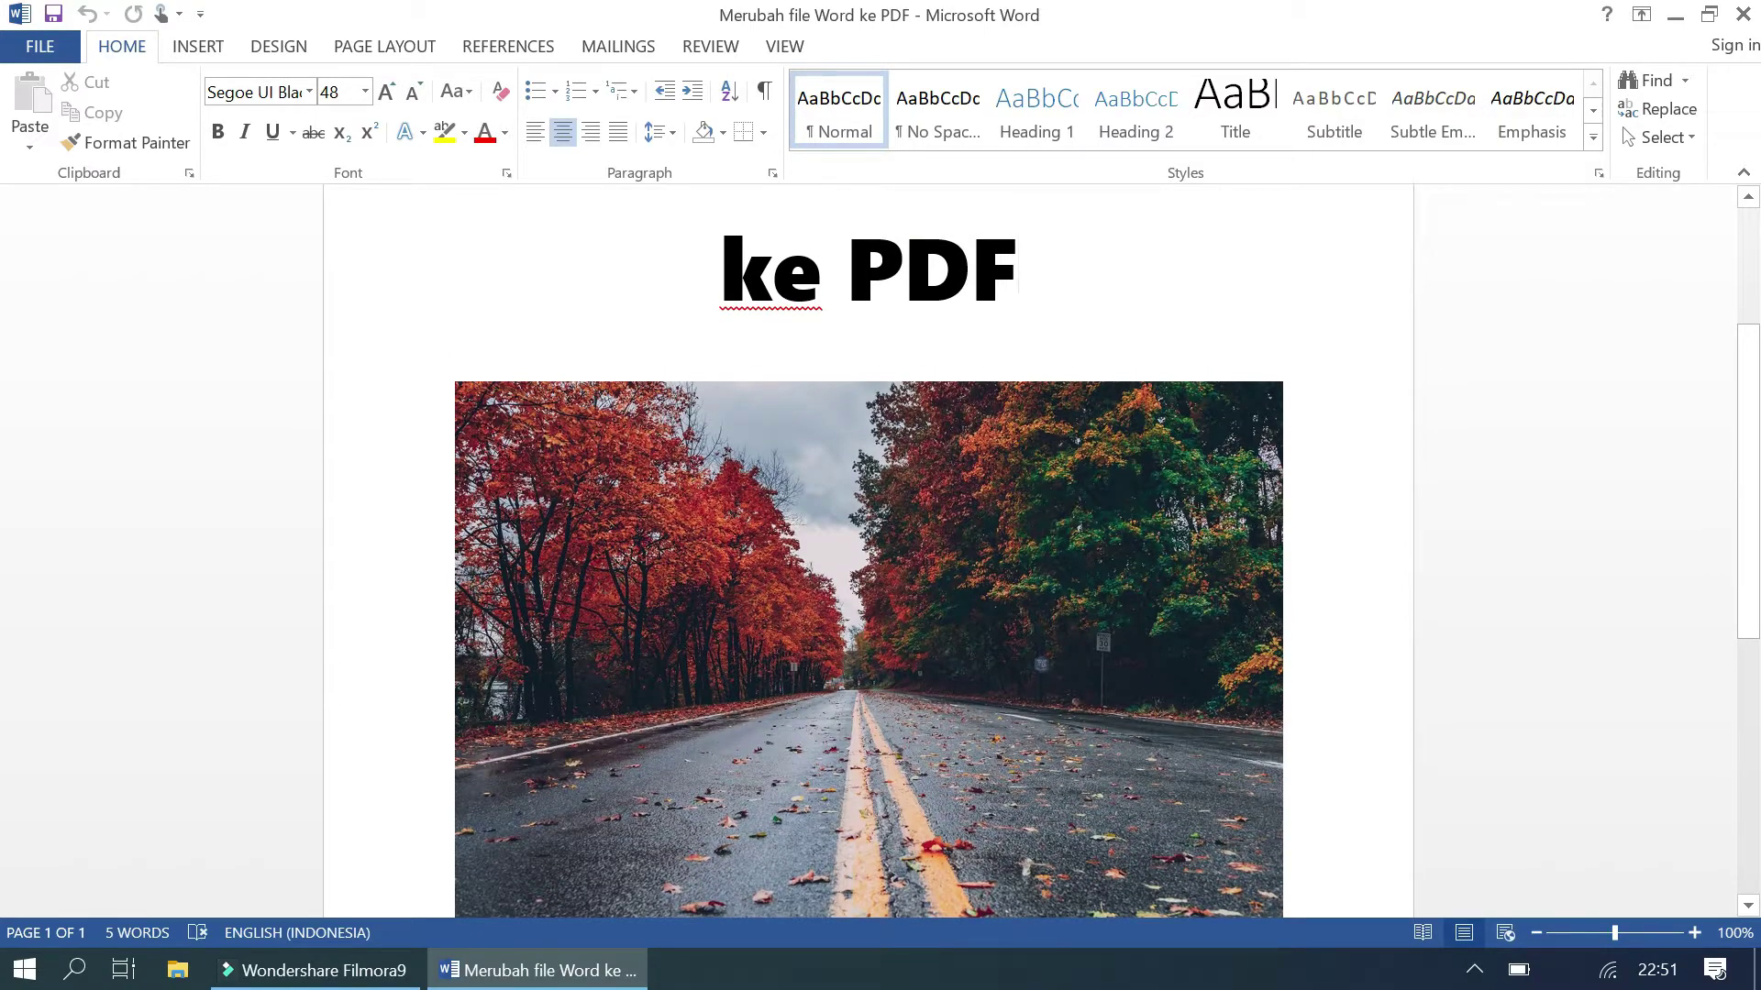
scroll(1045, 330, down, 1)
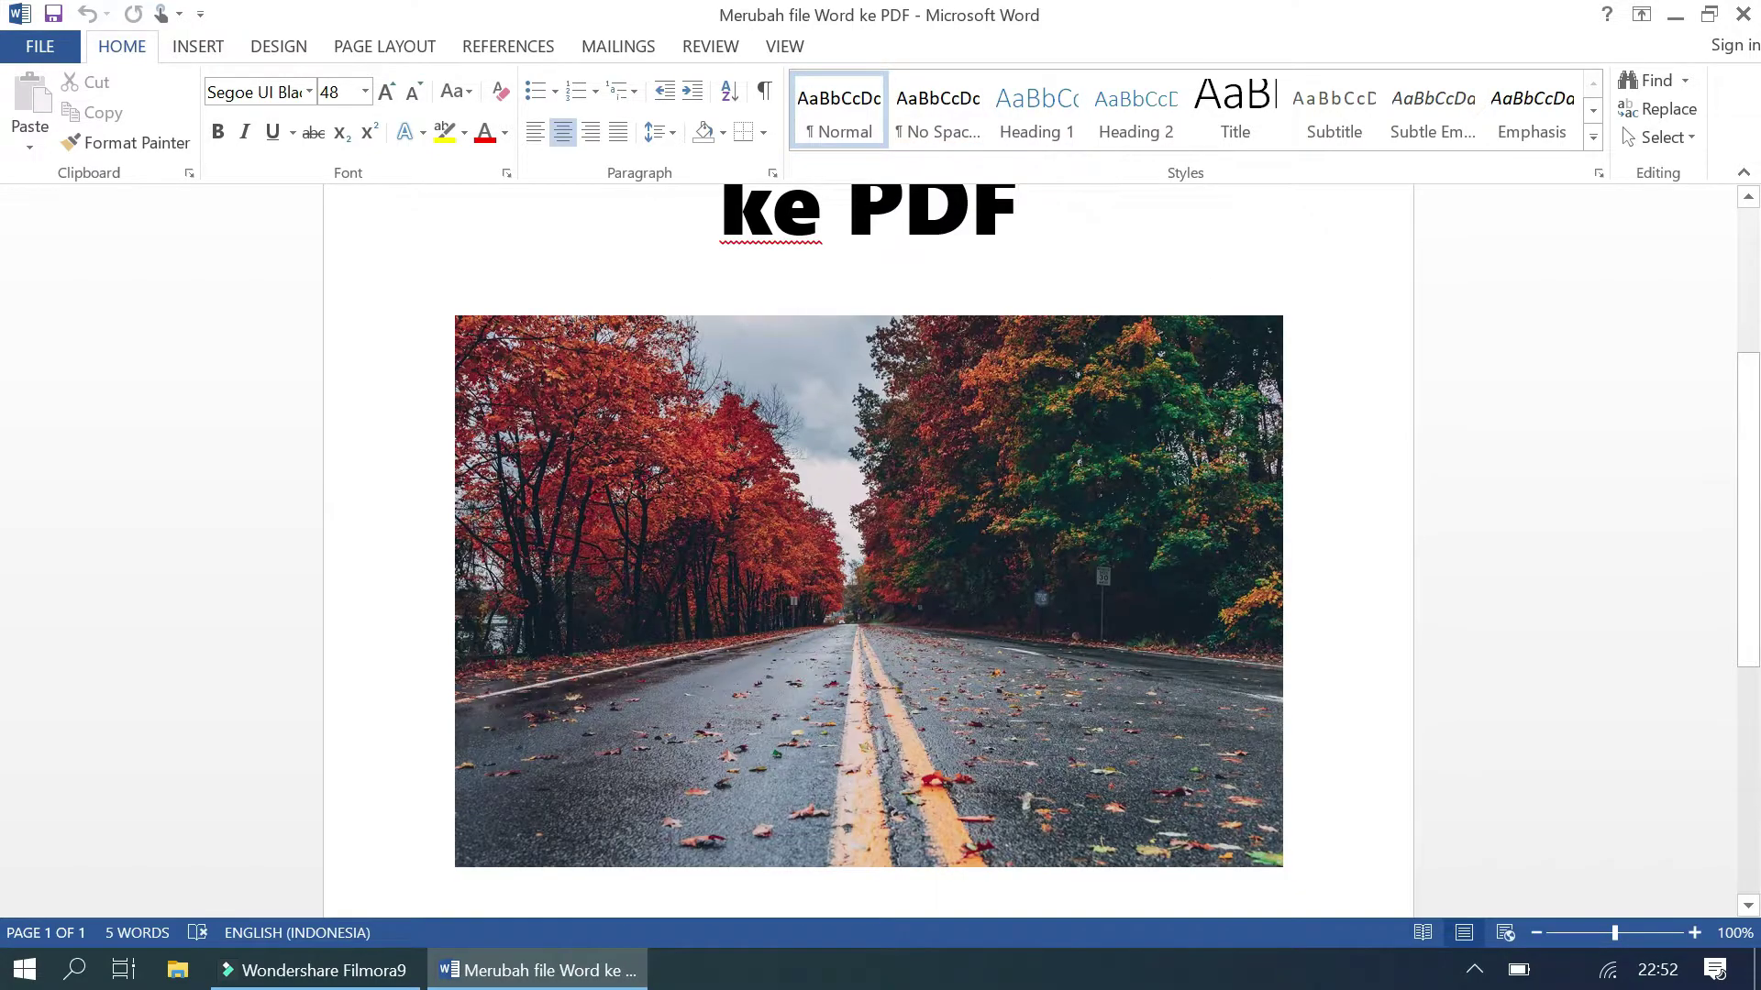
scroll(868, 550, up, 4)
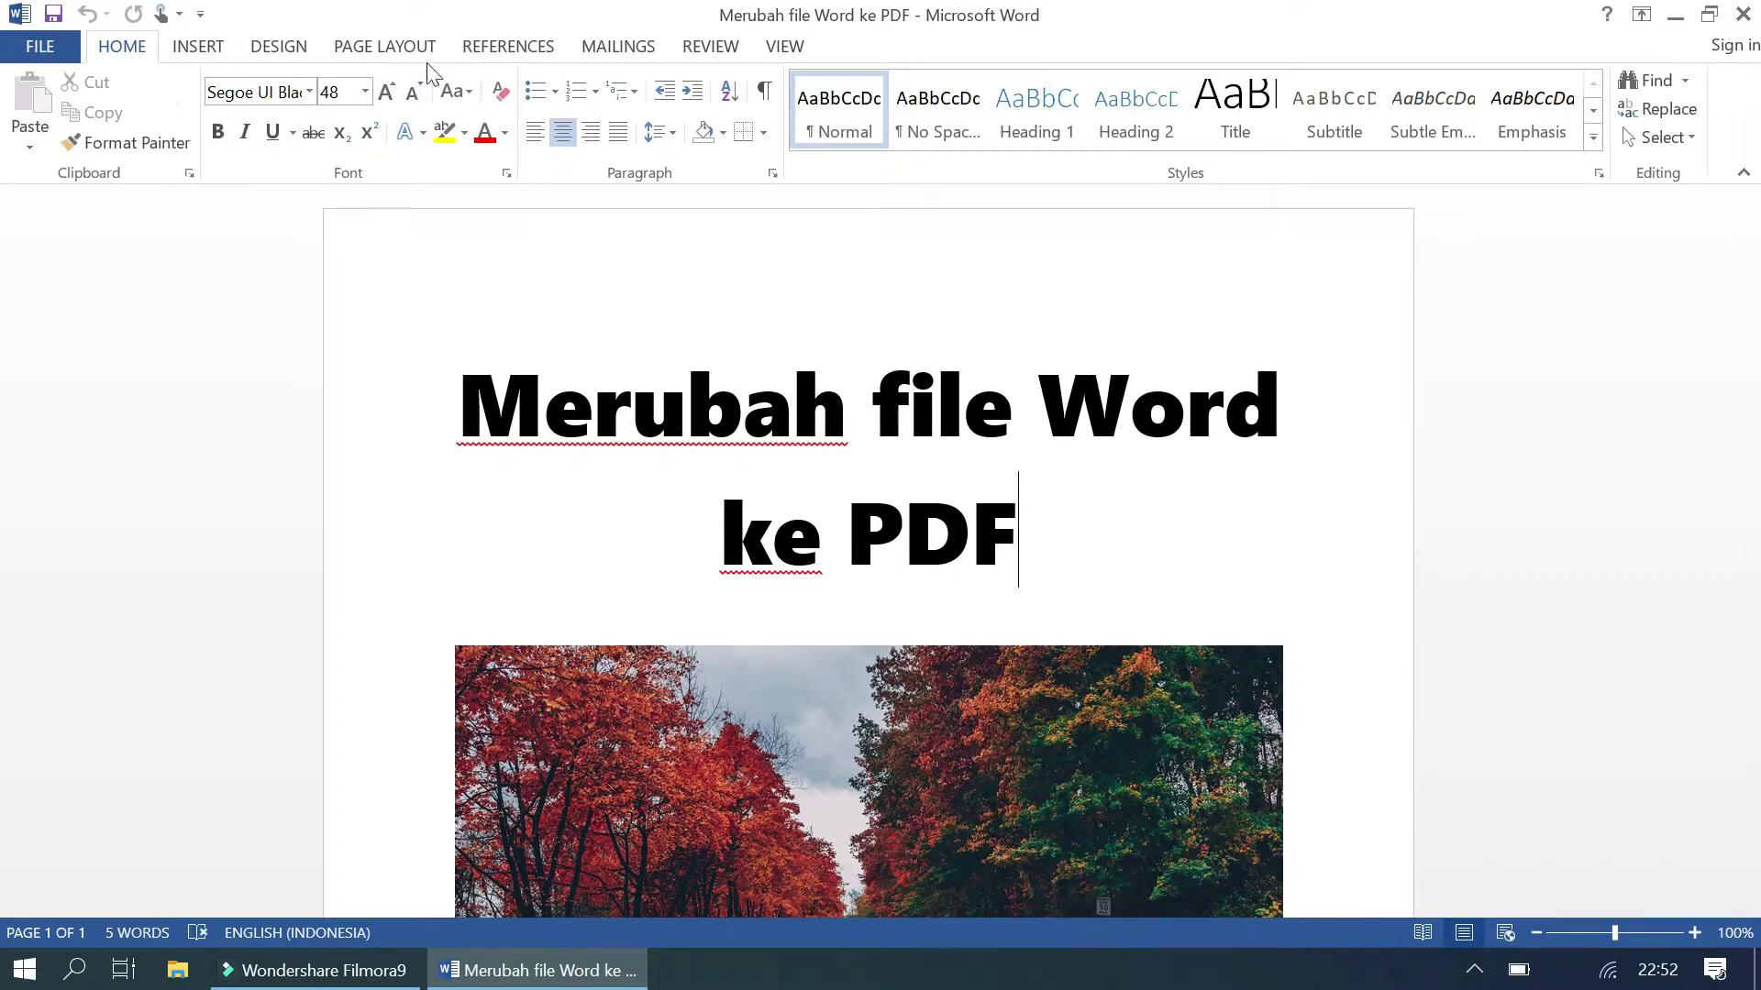
- Open the document's print settings and review the printer and paper size choices, keeping Microsoft Print to PDF and A4
click(52, 48)
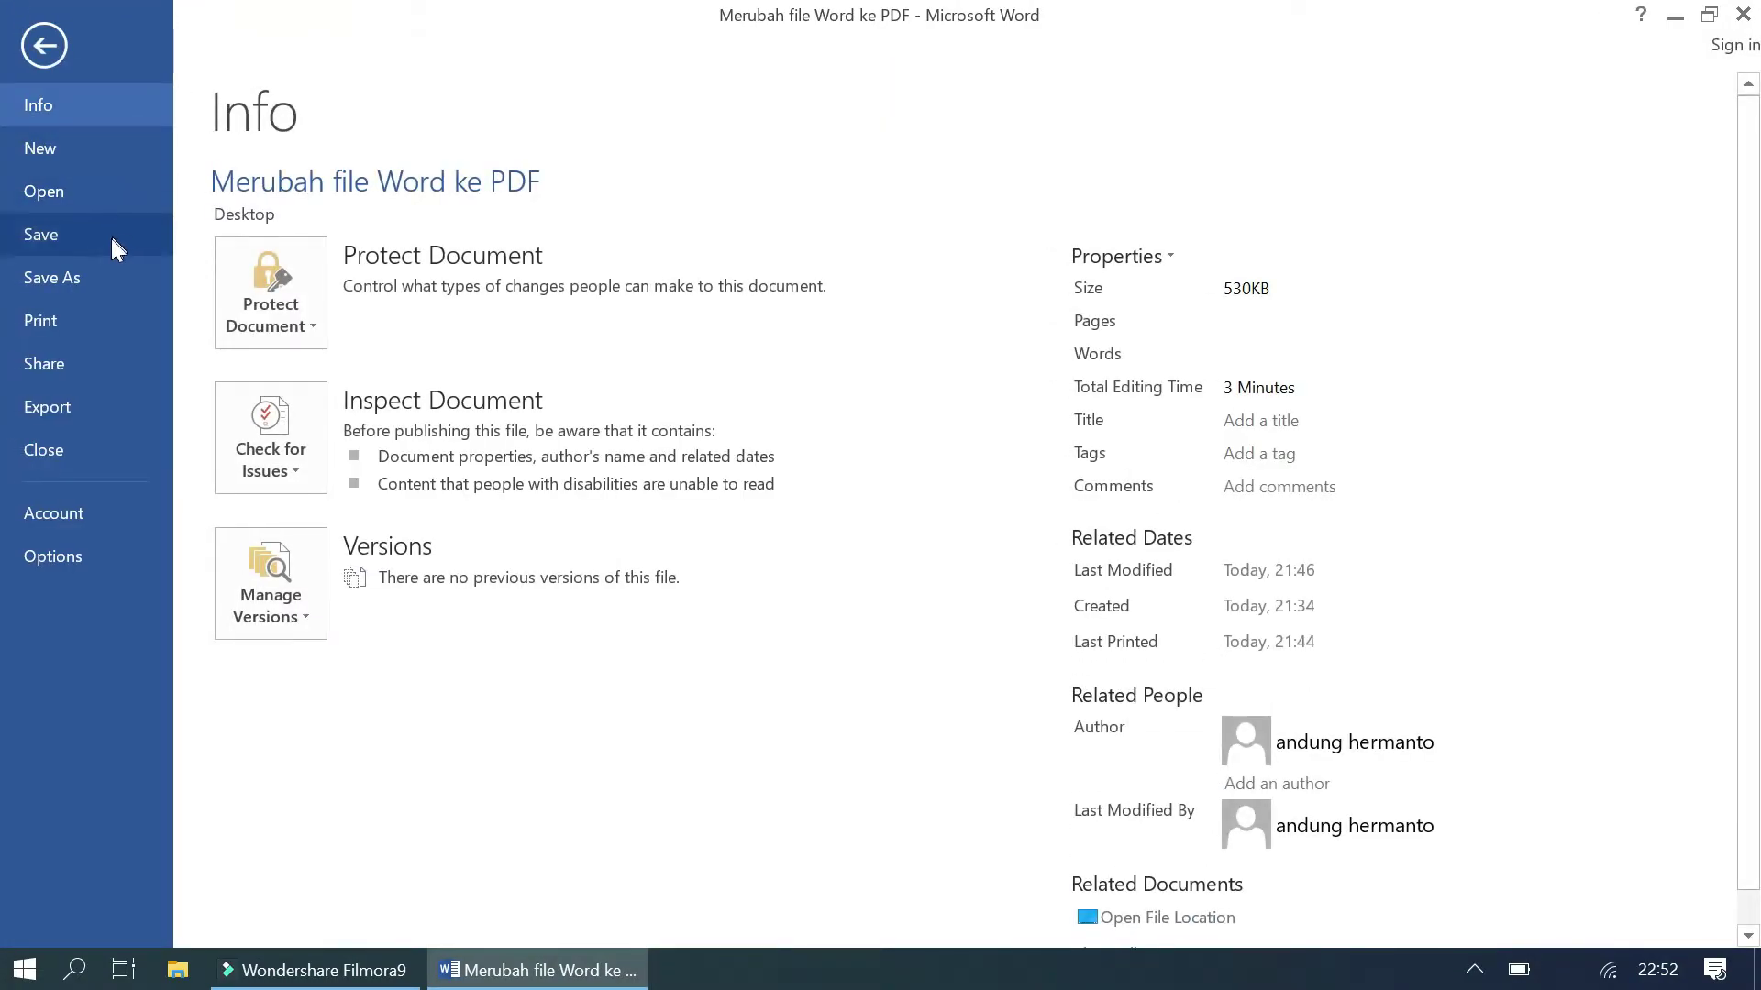
click(94, 321)
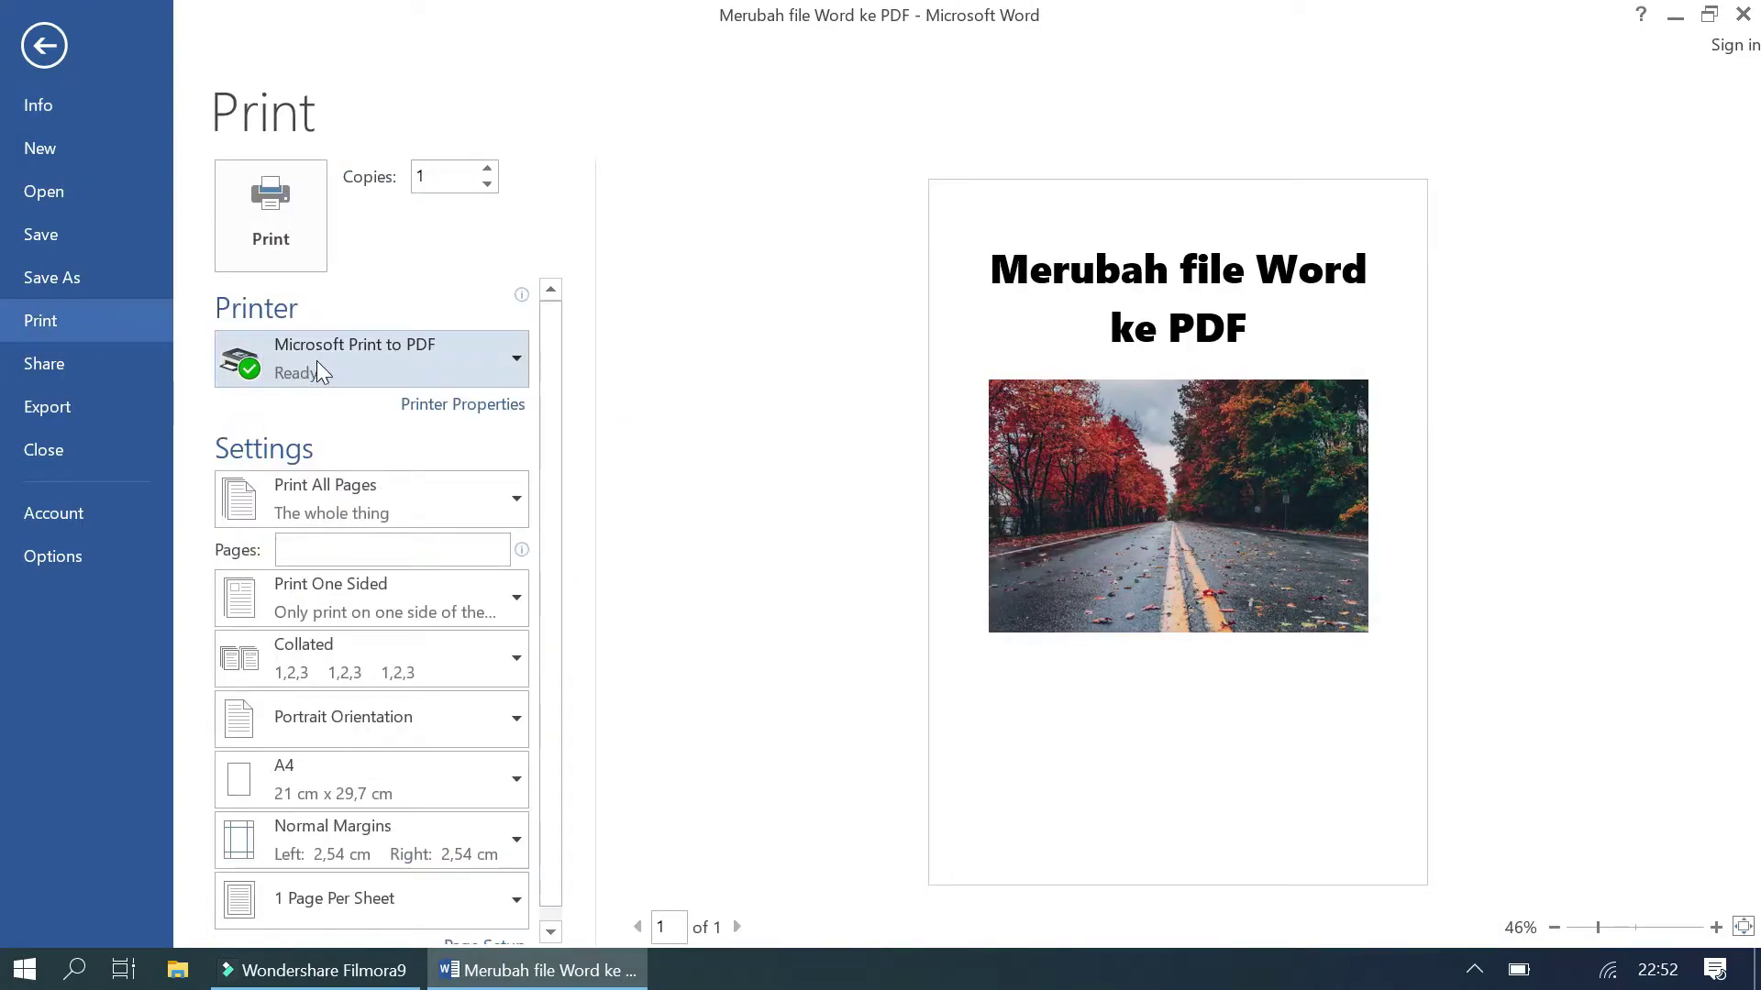
click(506, 360)
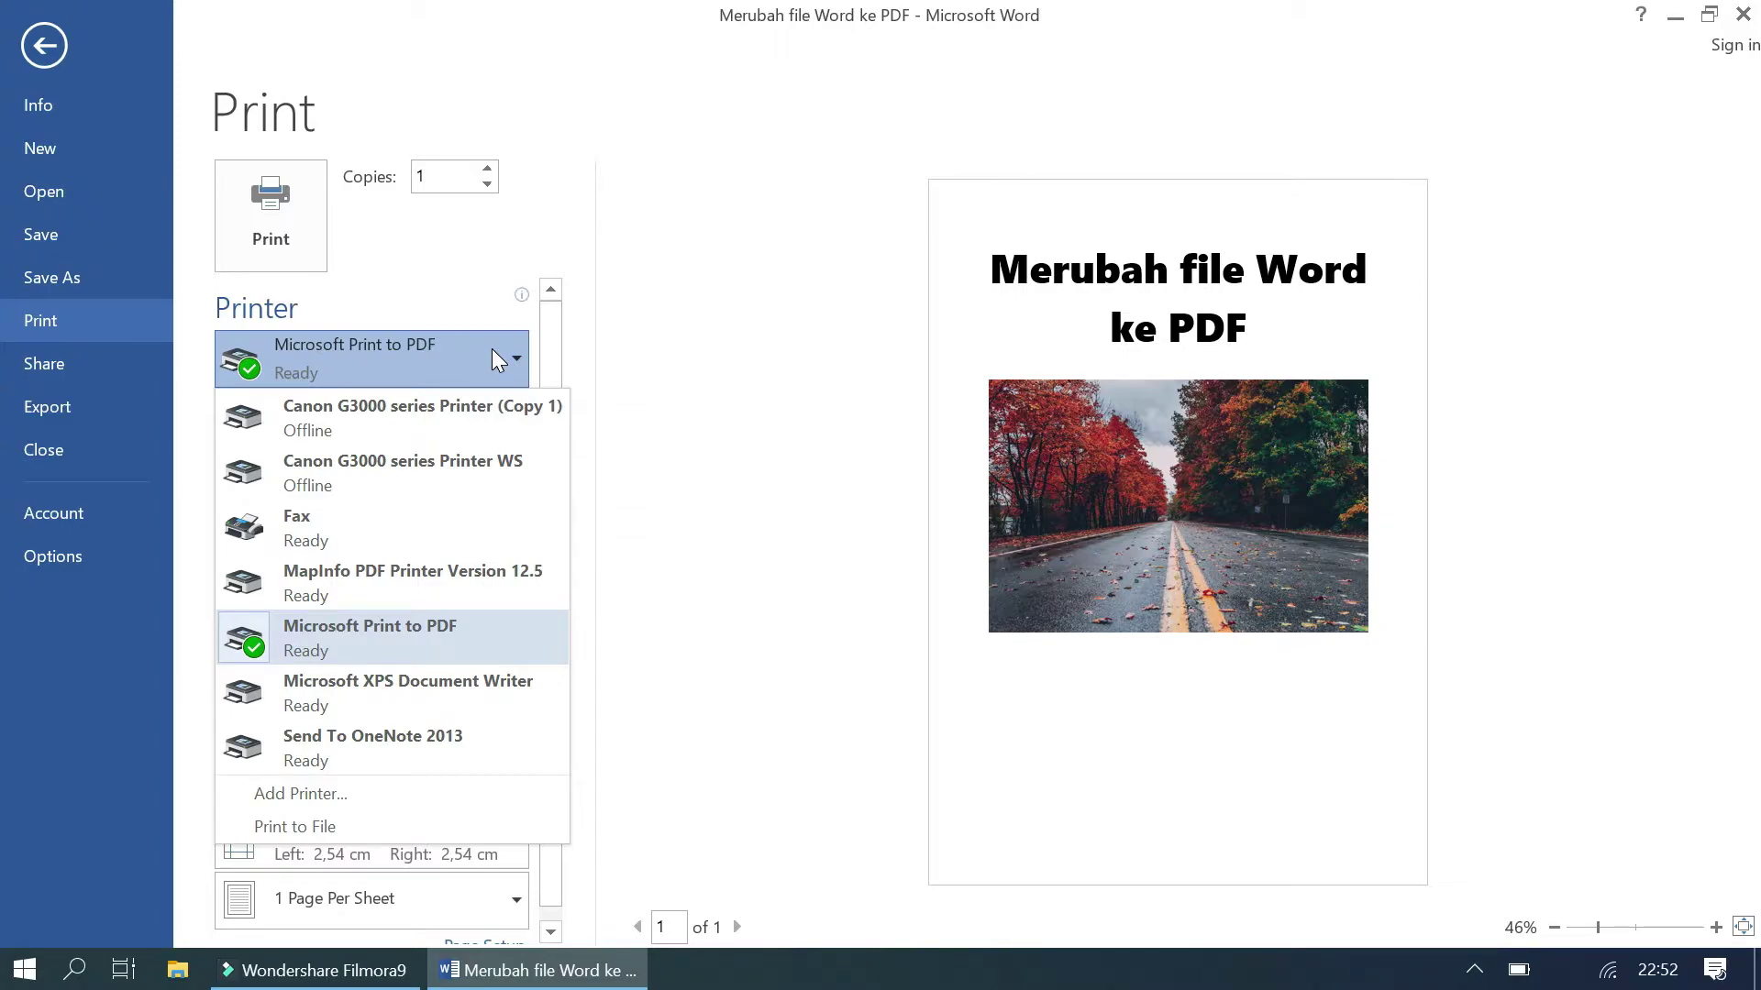
click(491, 349)
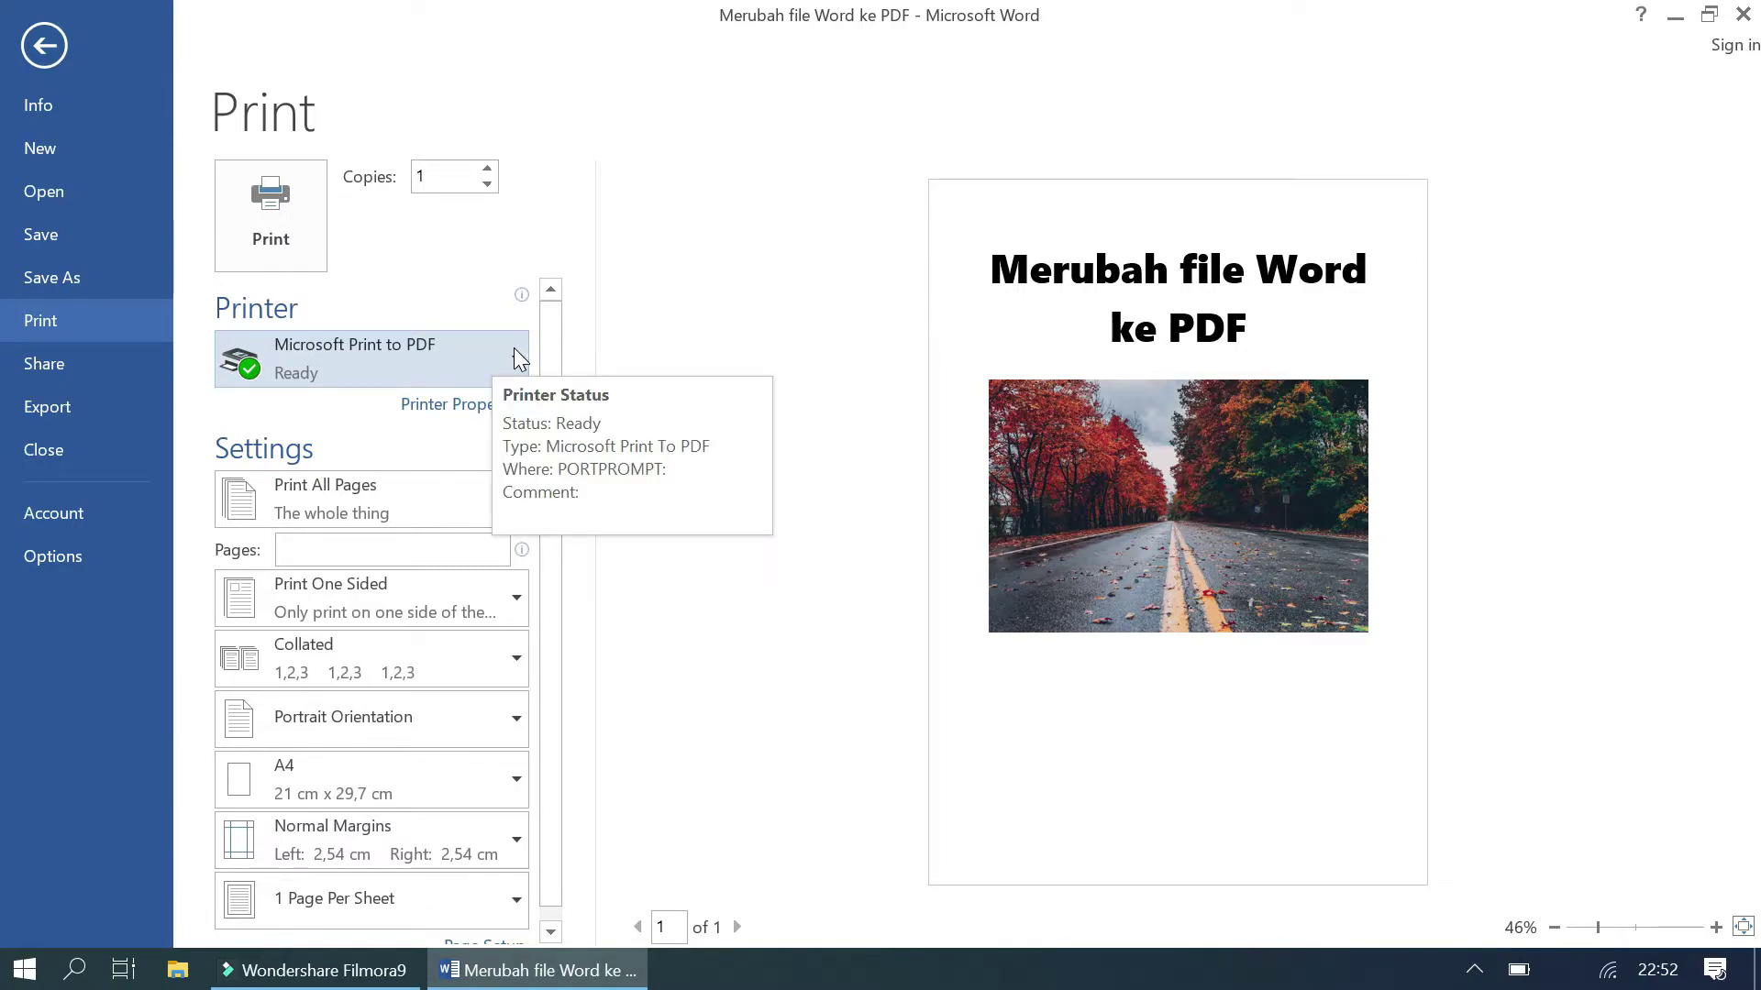
click(514, 348)
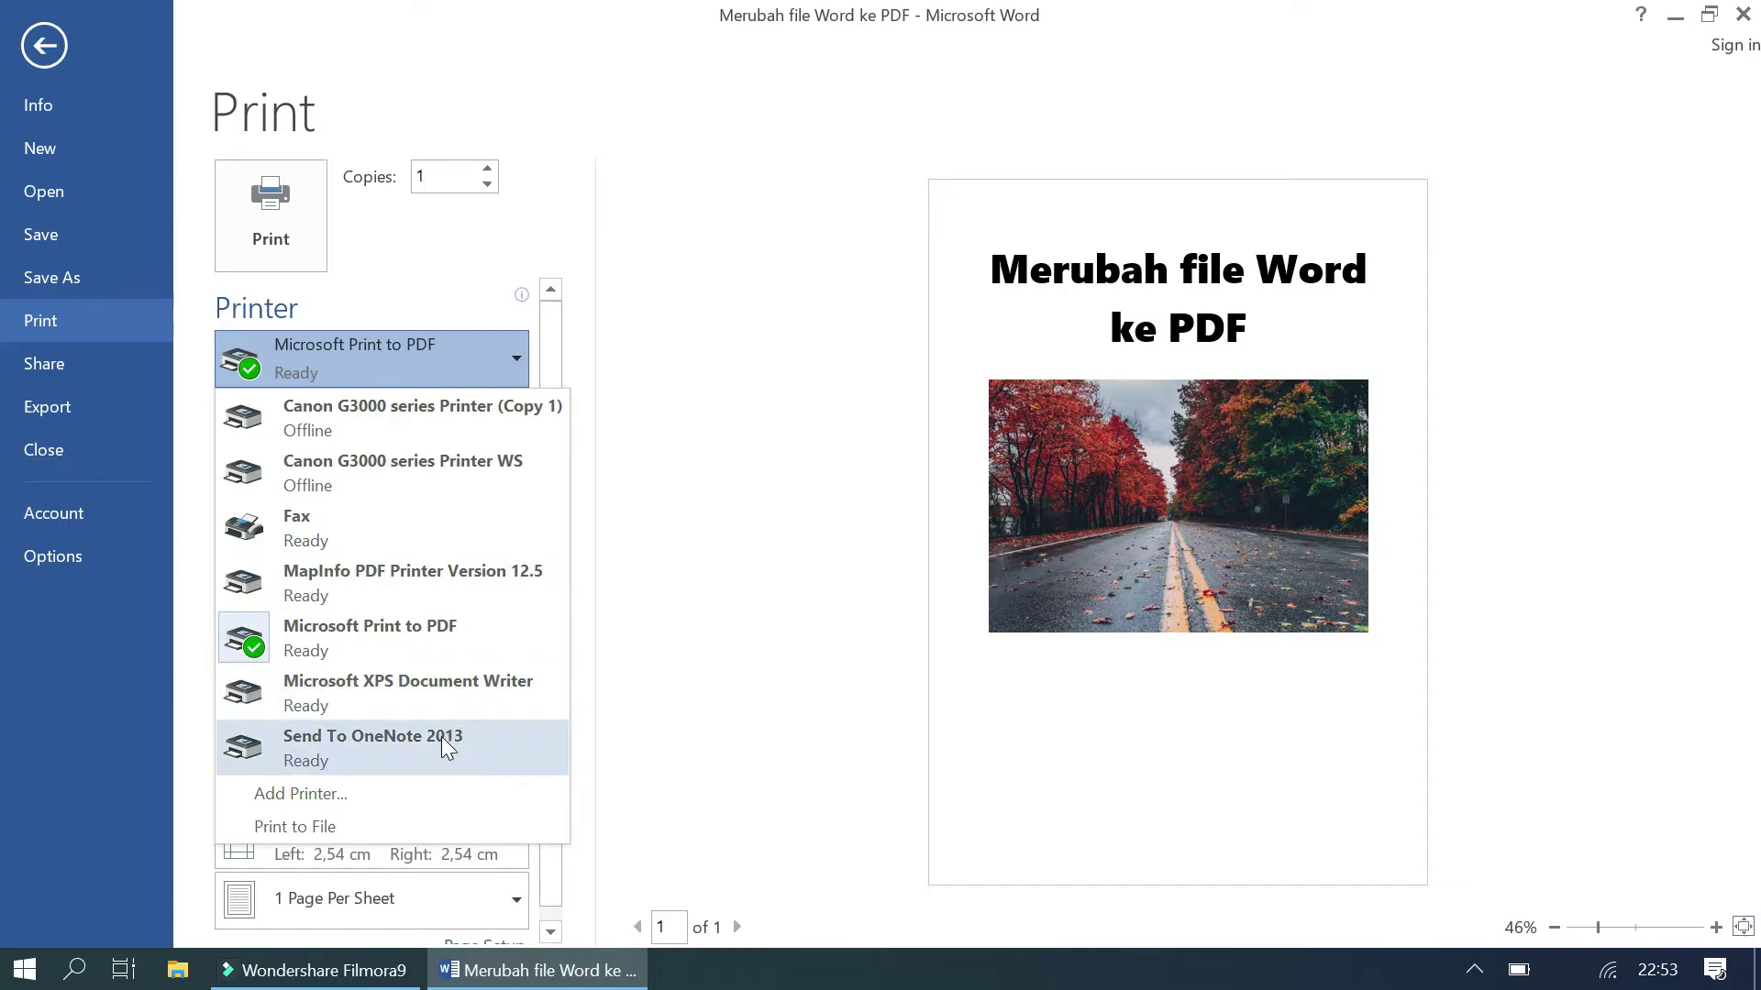
click(517, 357)
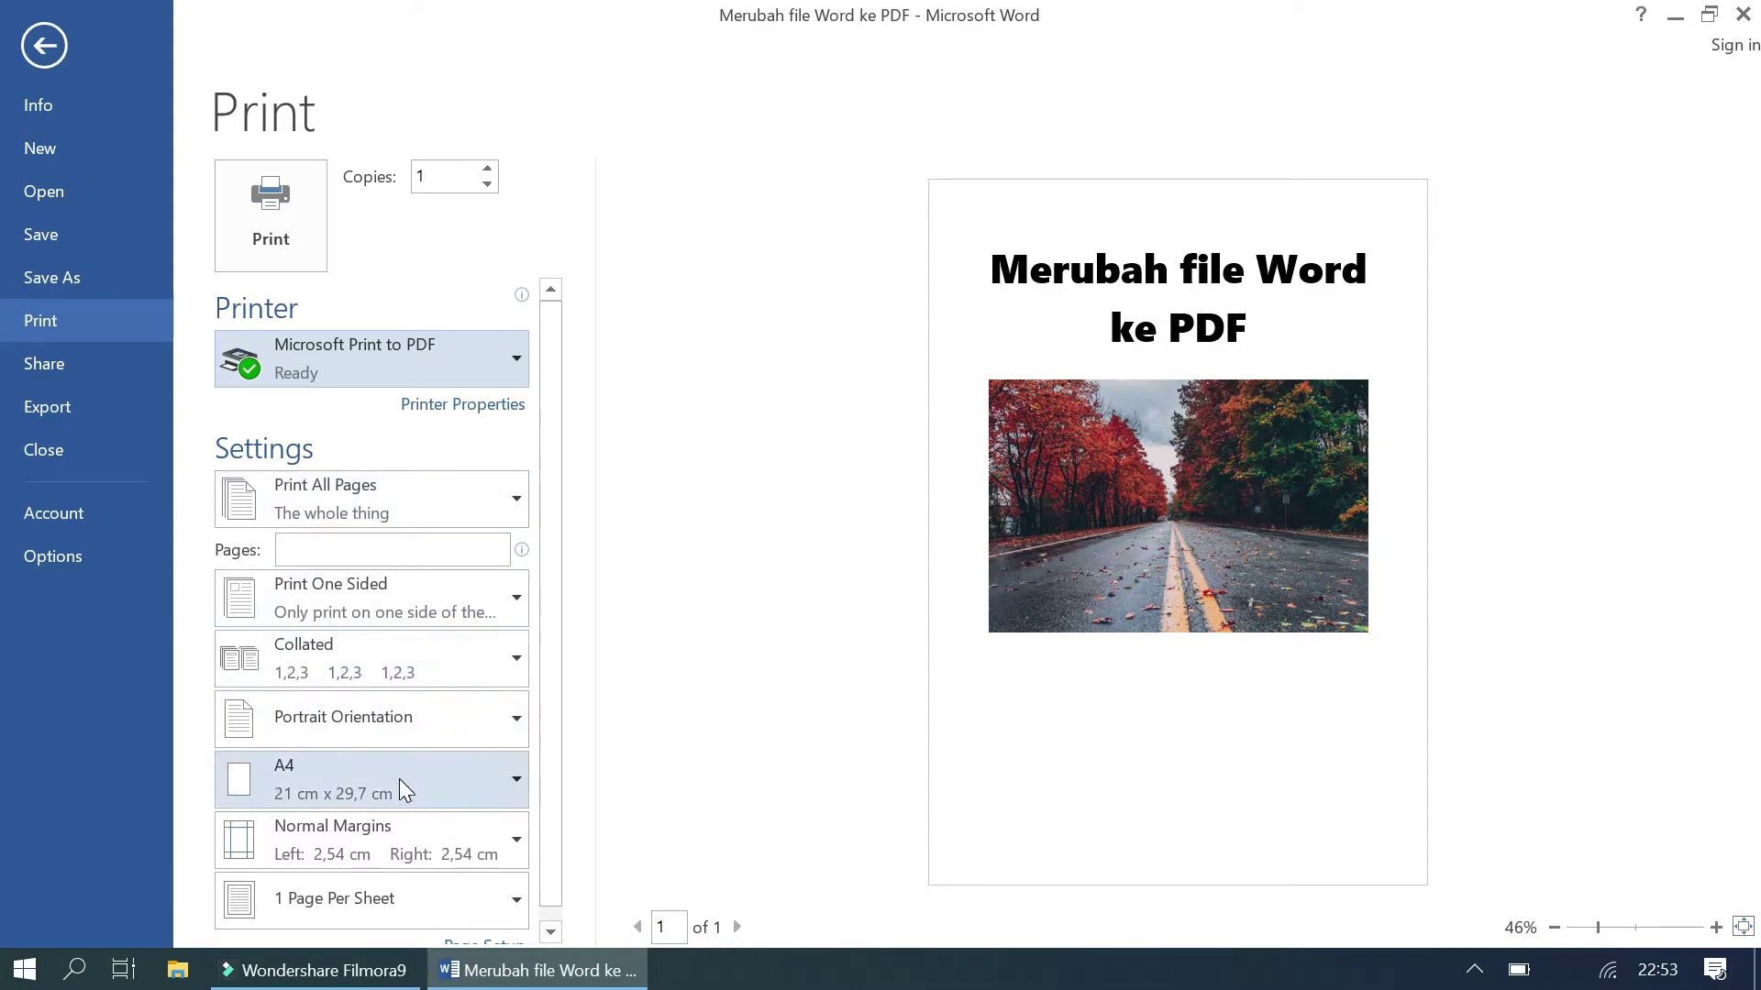
click(486, 781)
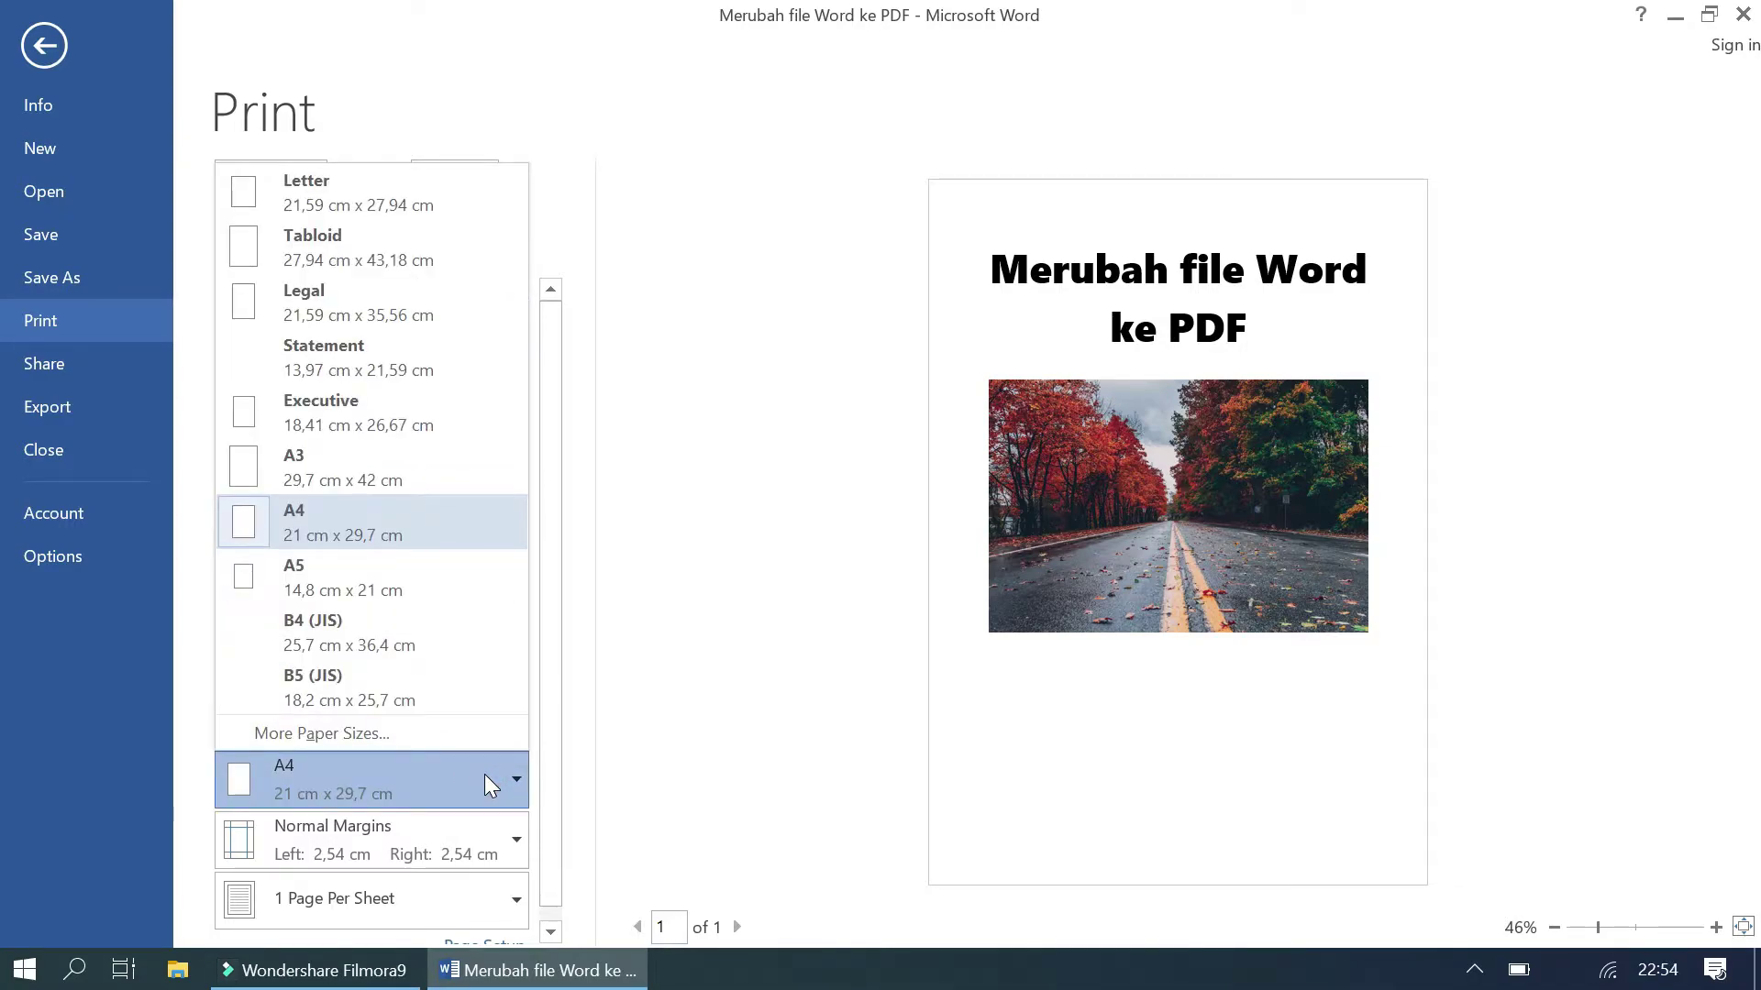
click(486, 778)
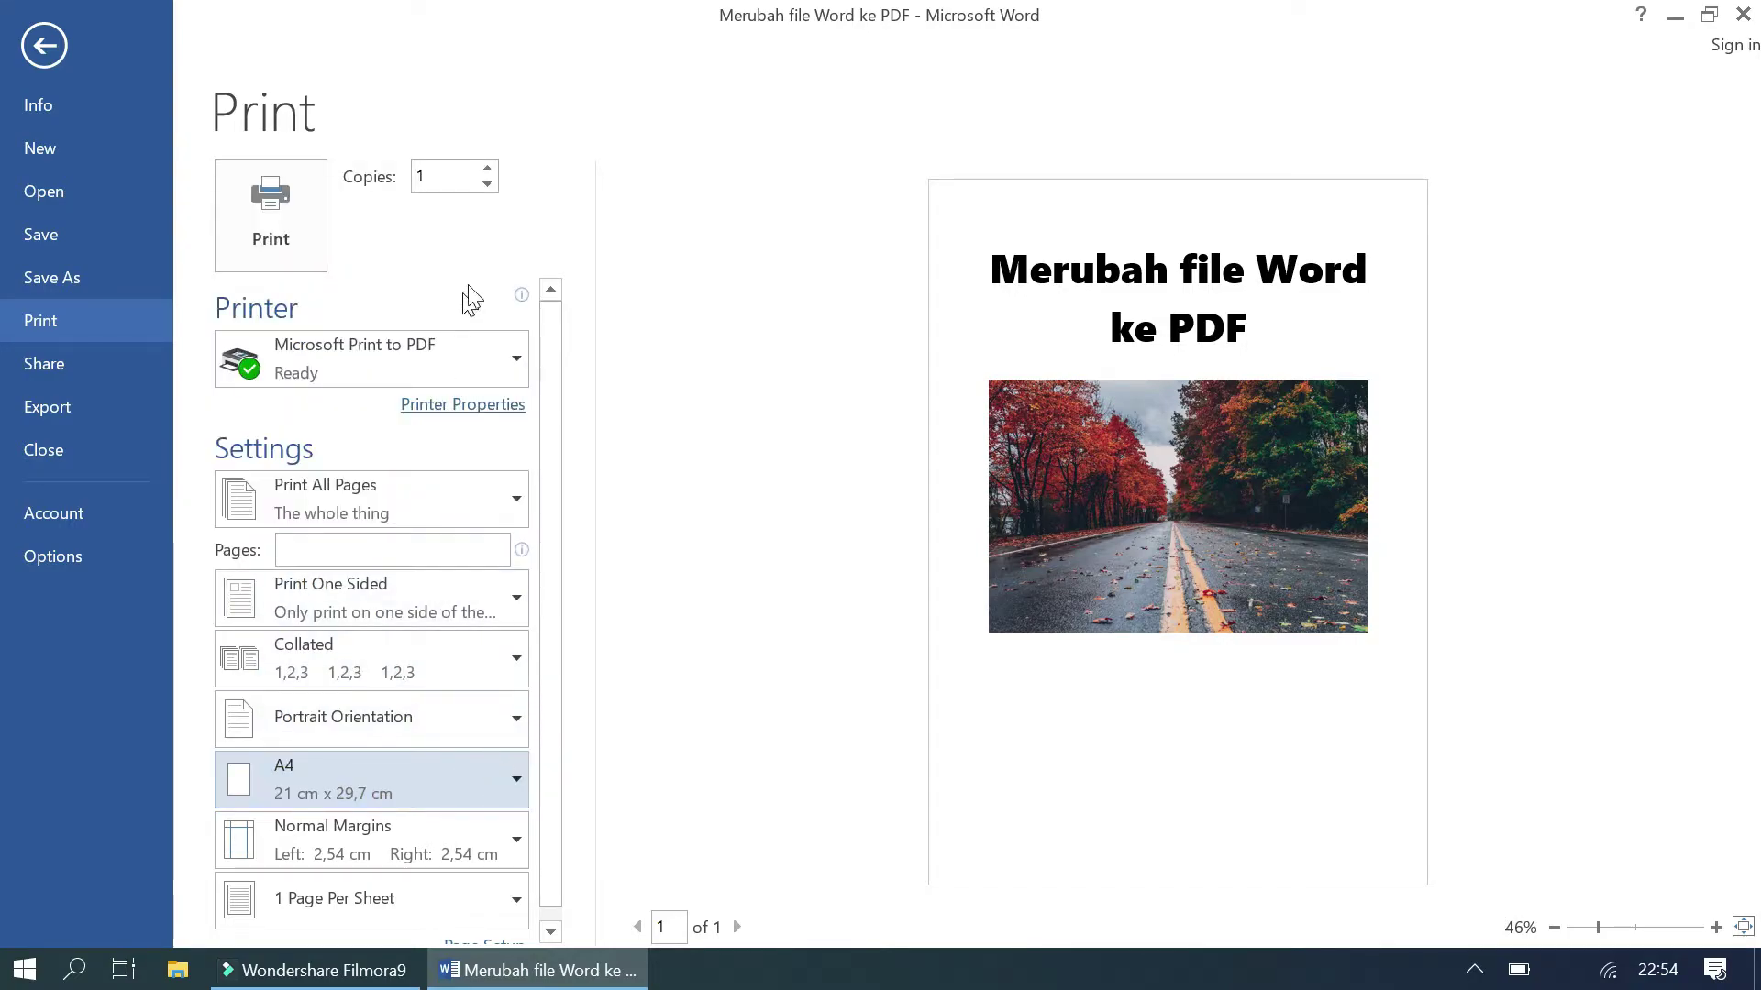
- Print the document to a PDF file saved on the Desktop as "Hasil merubah word ke PDF"
click(299, 202)
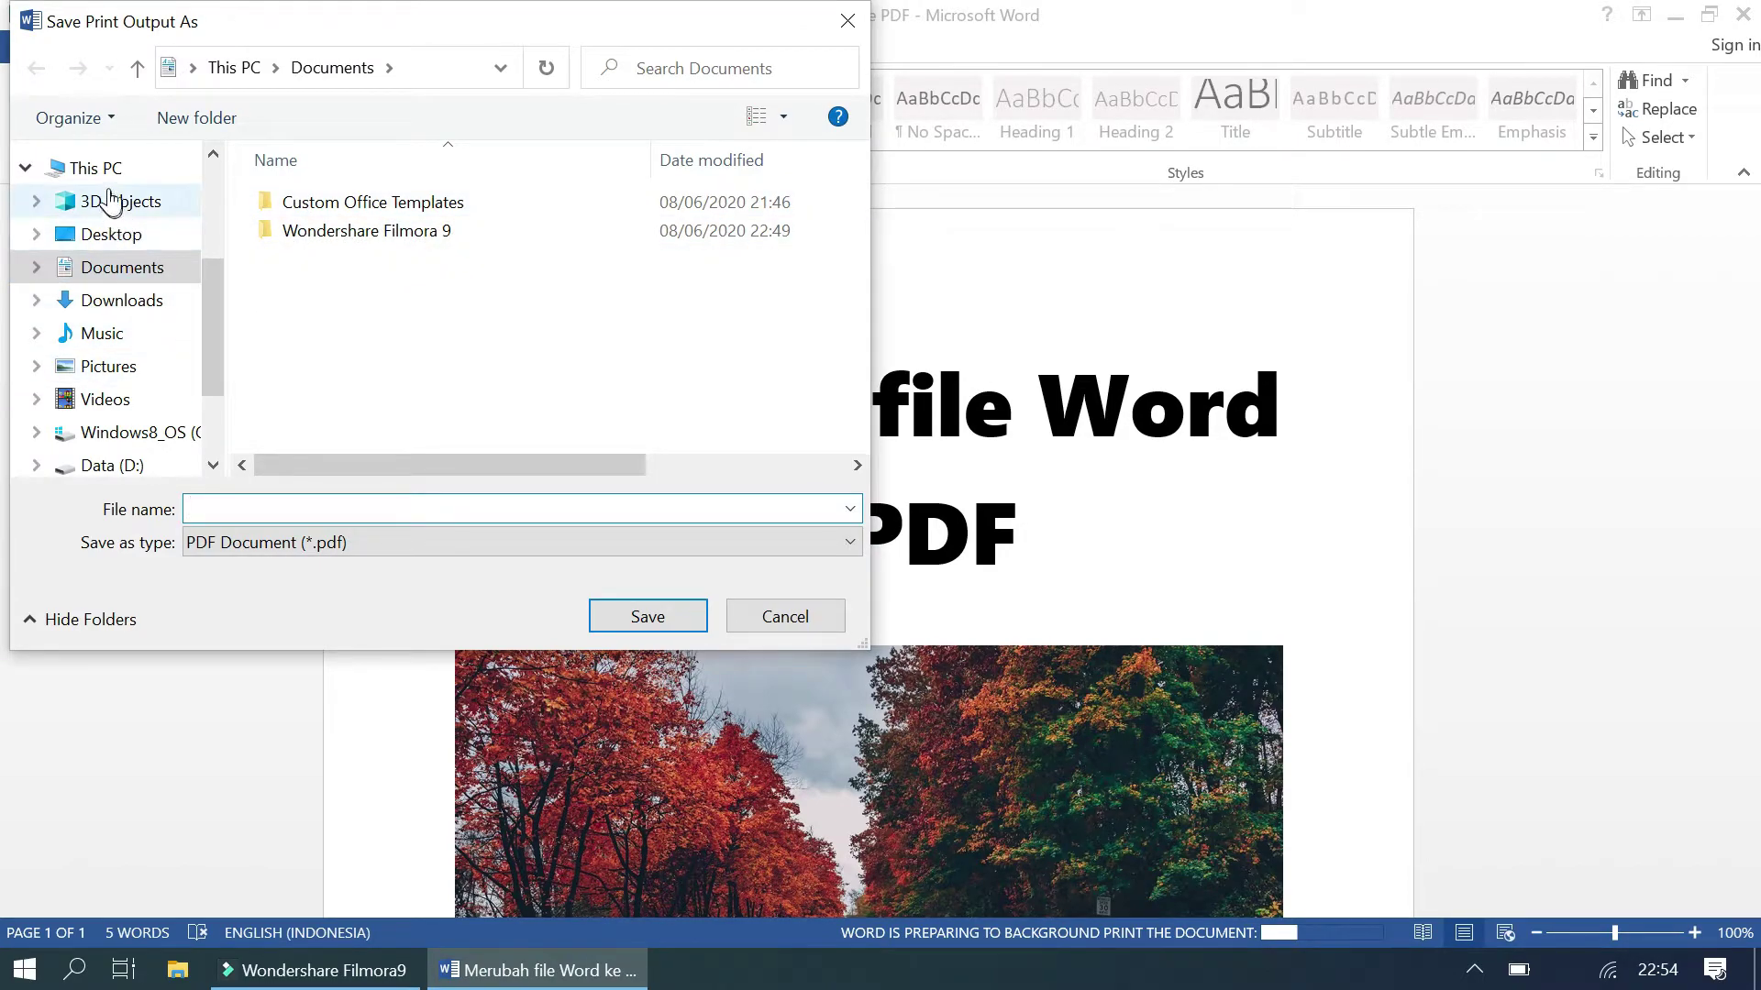
click(115, 234)
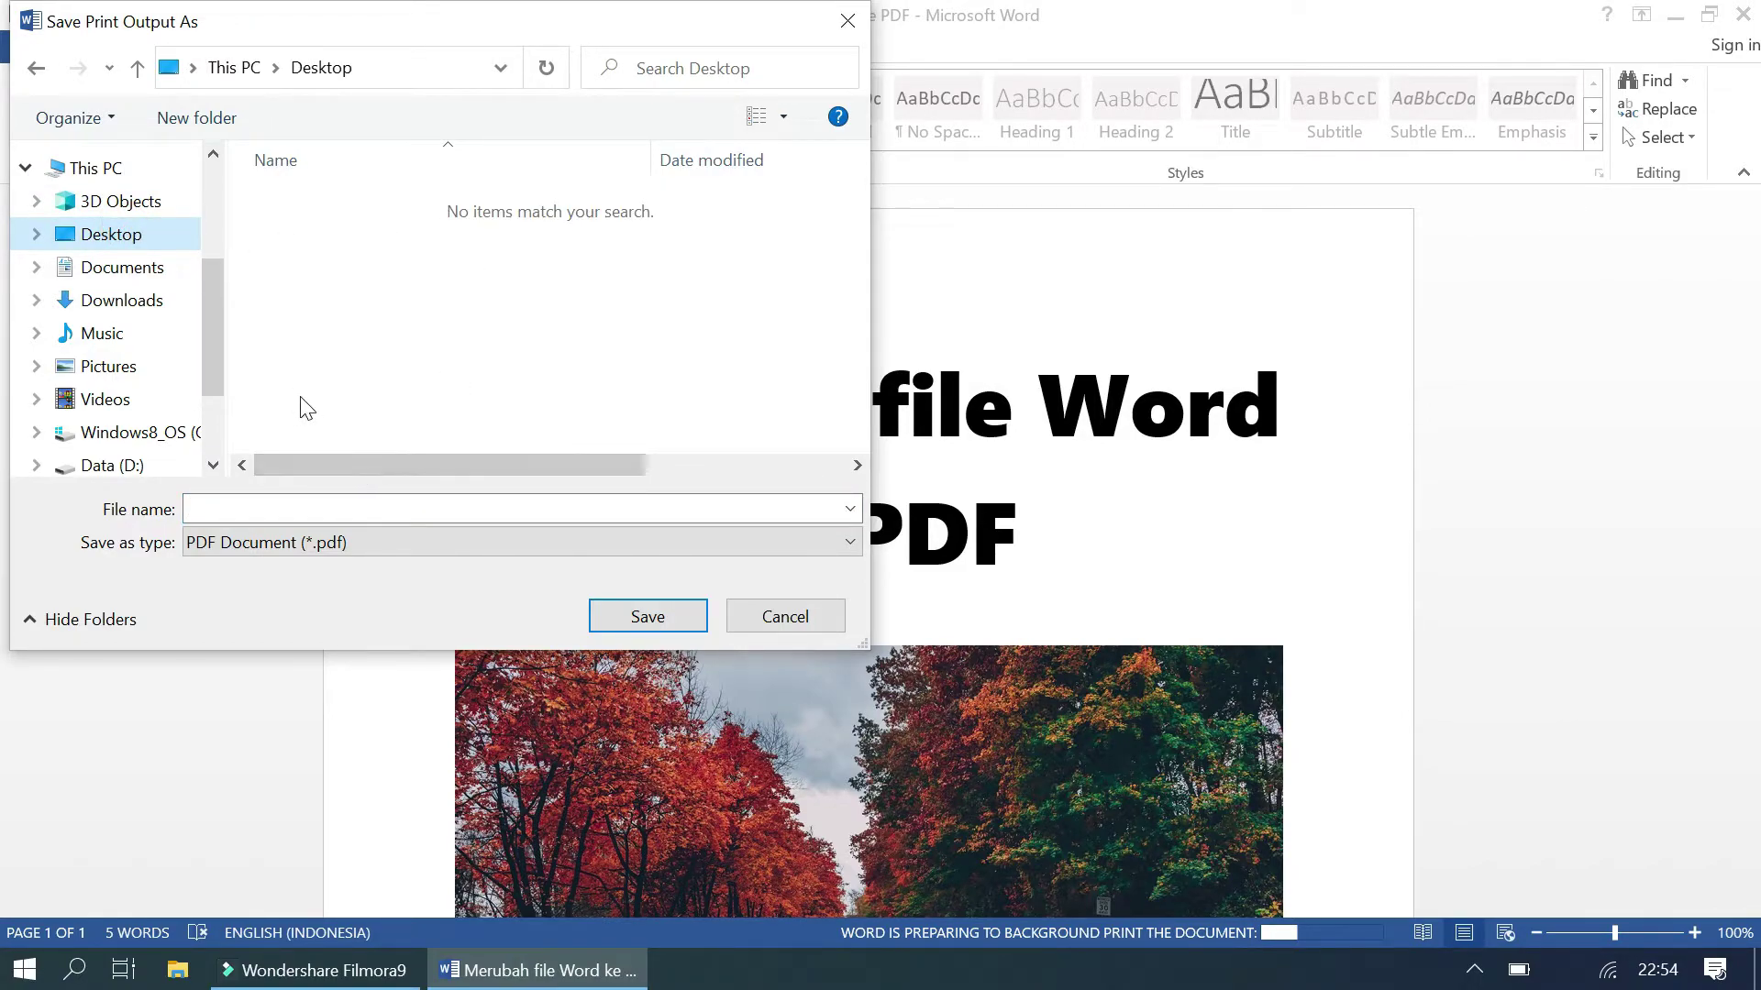
click(316, 508)
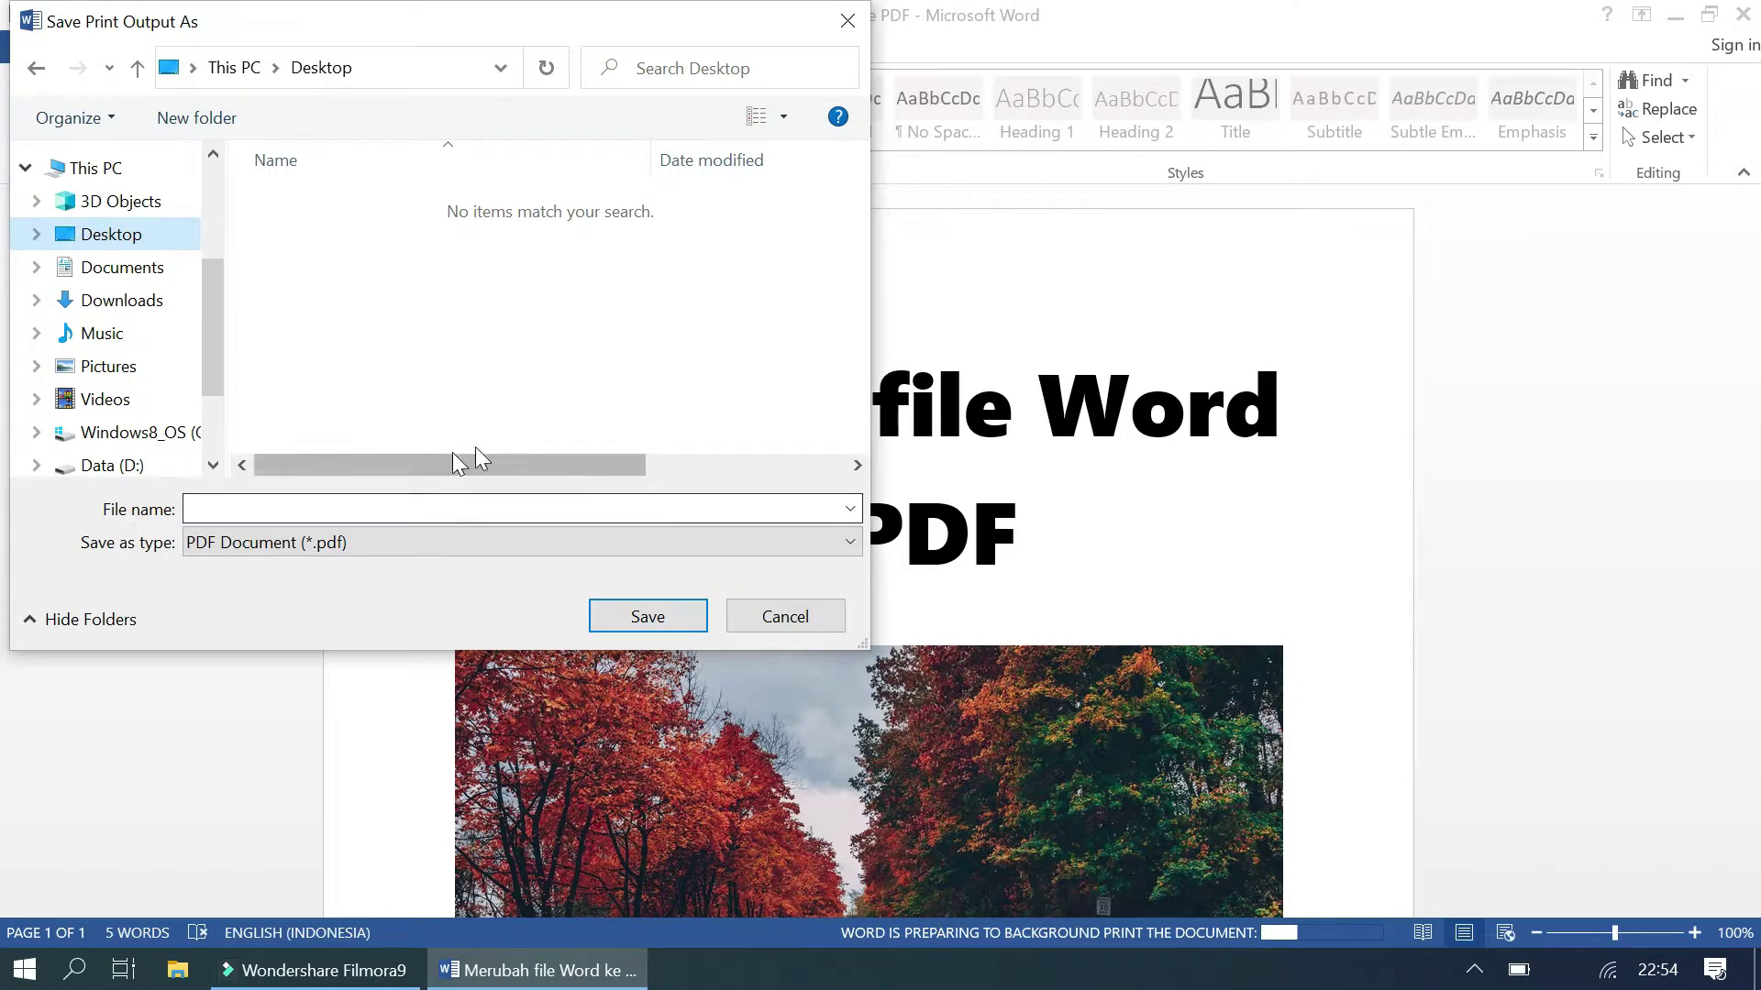
click(267, 505)
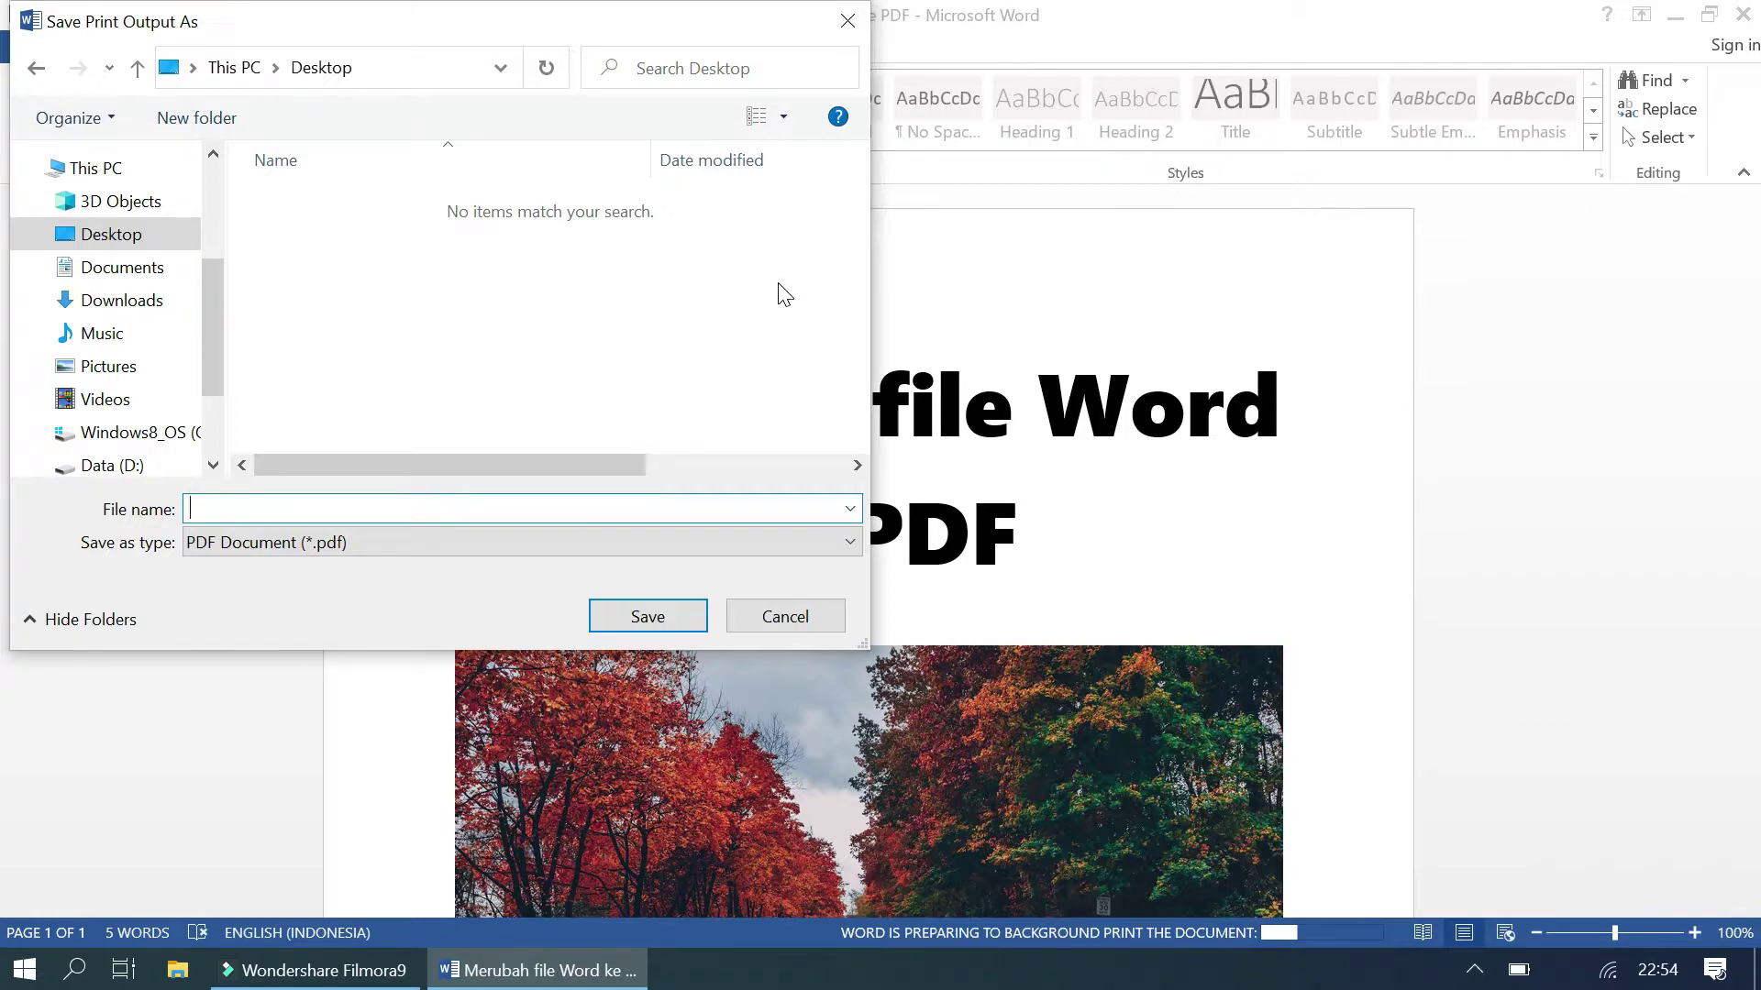
text(Hasil merubah word ke PDF)
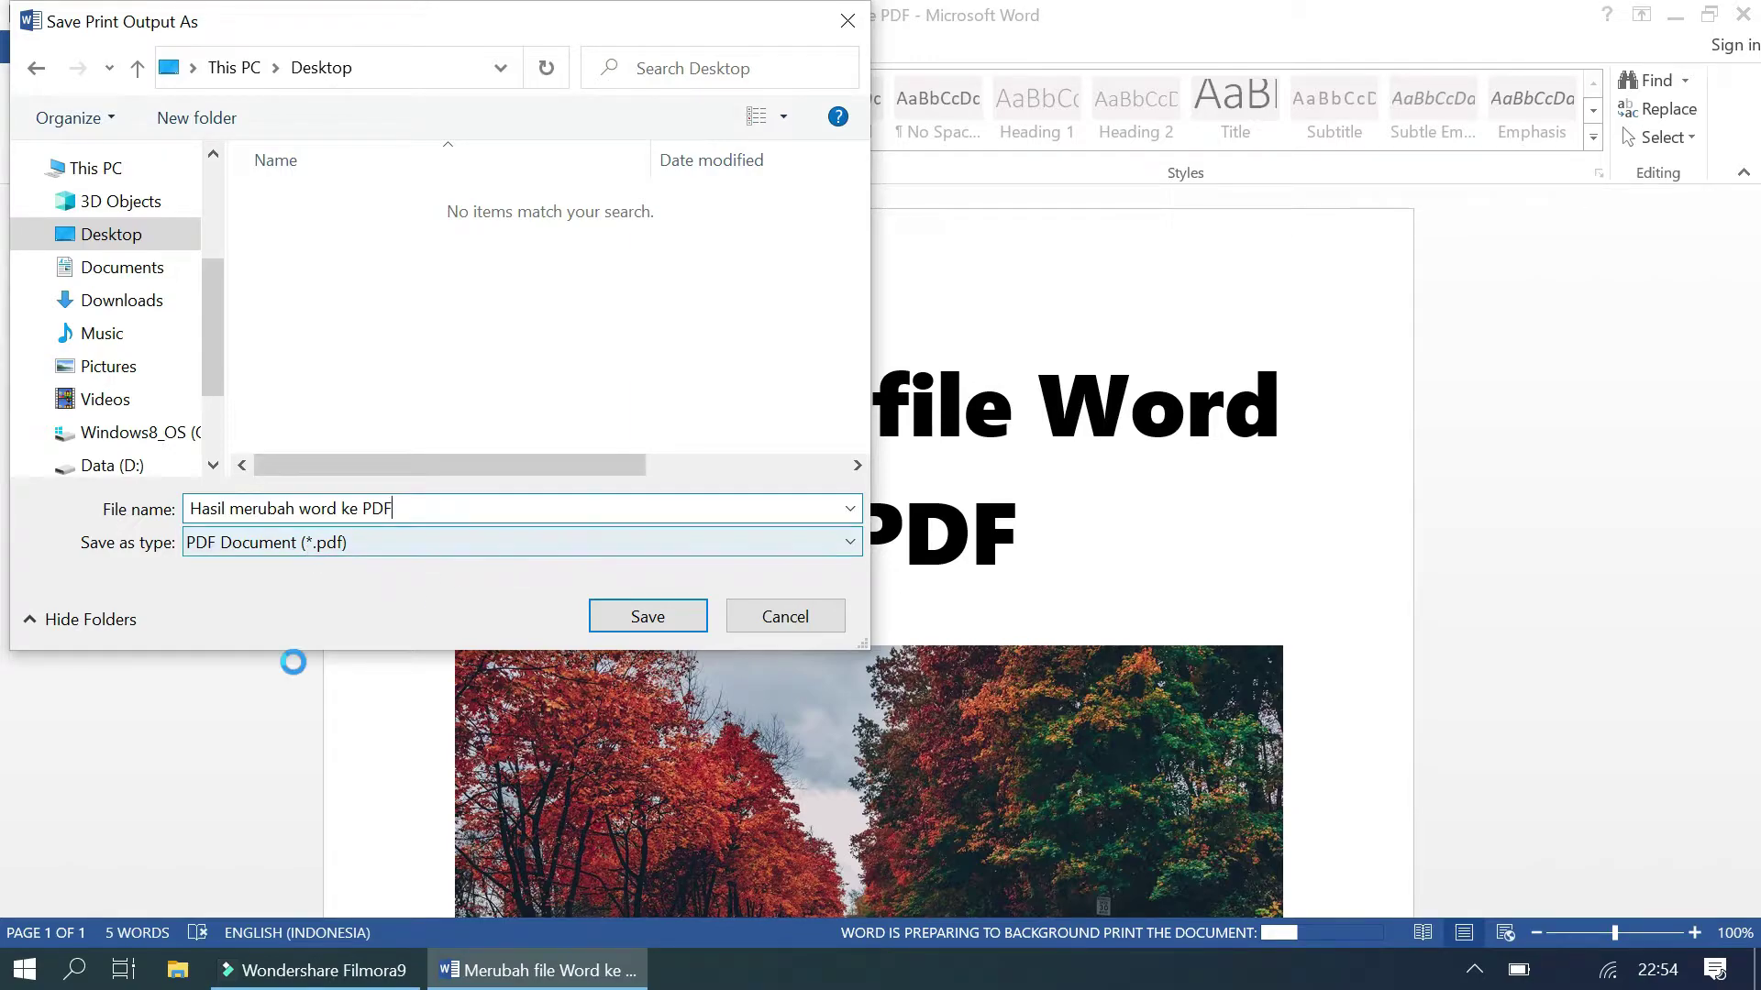
click(632, 620)
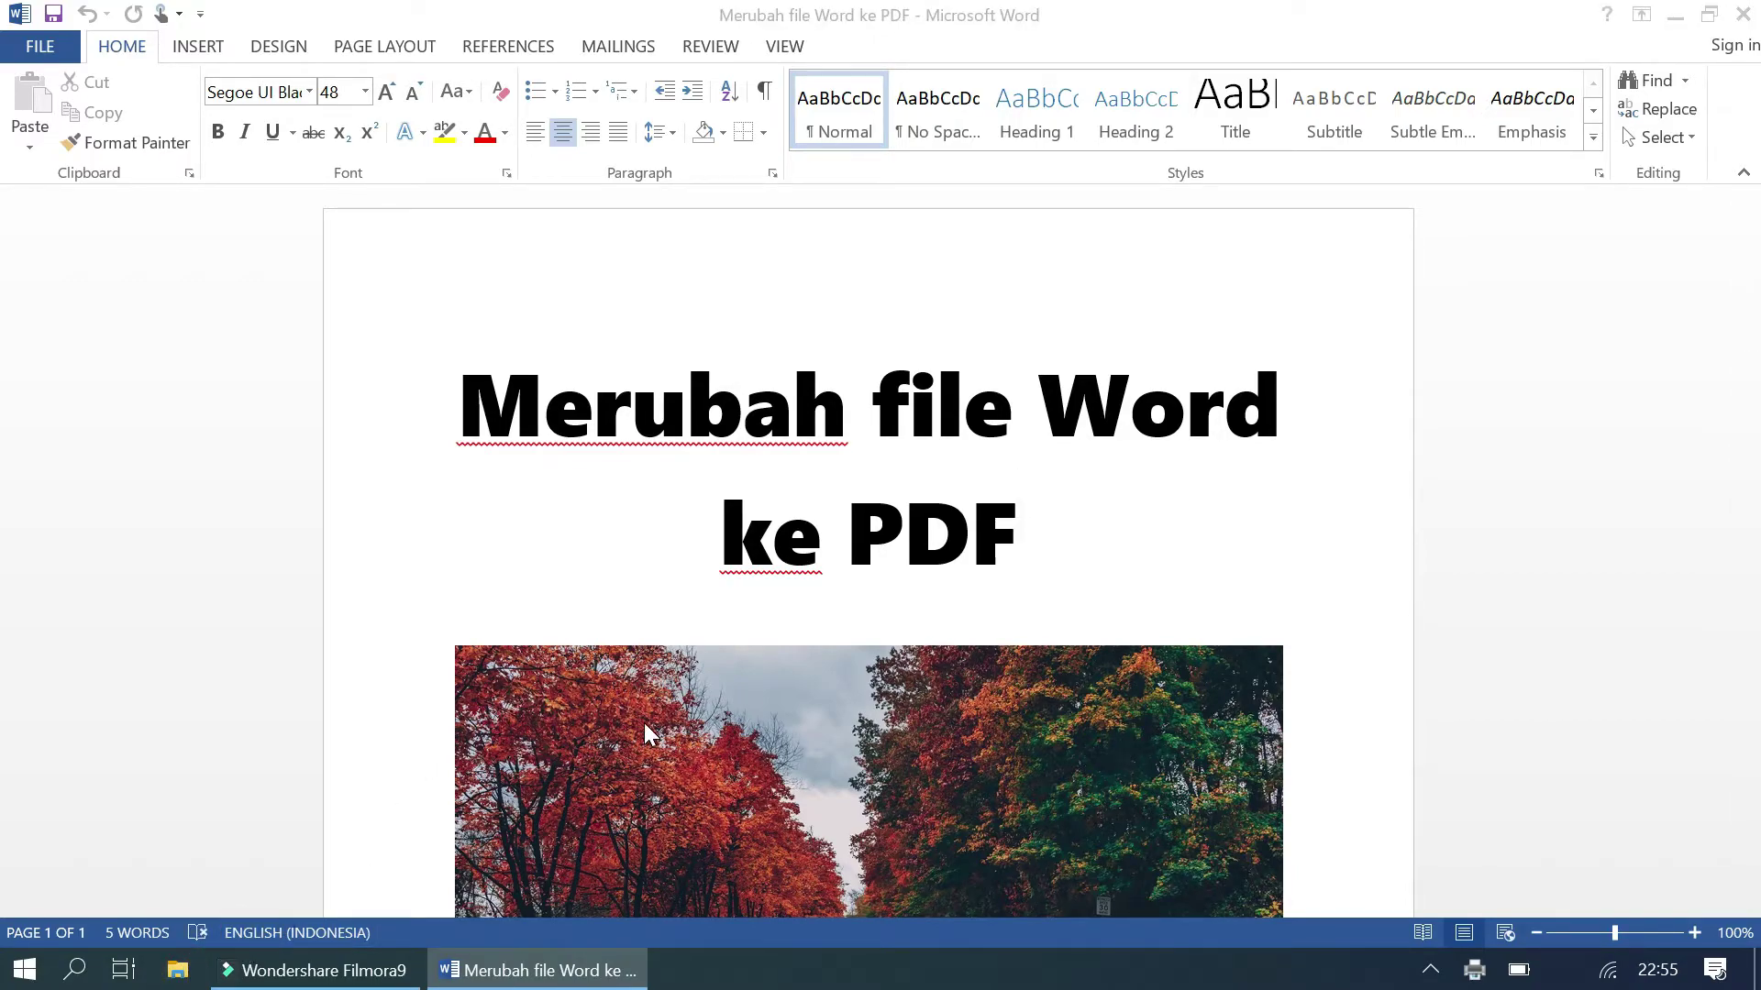
- Browse to the Desktop folder in File Explorer and open the PDF "Hasil merubah word ke PDF"
key(super+e)
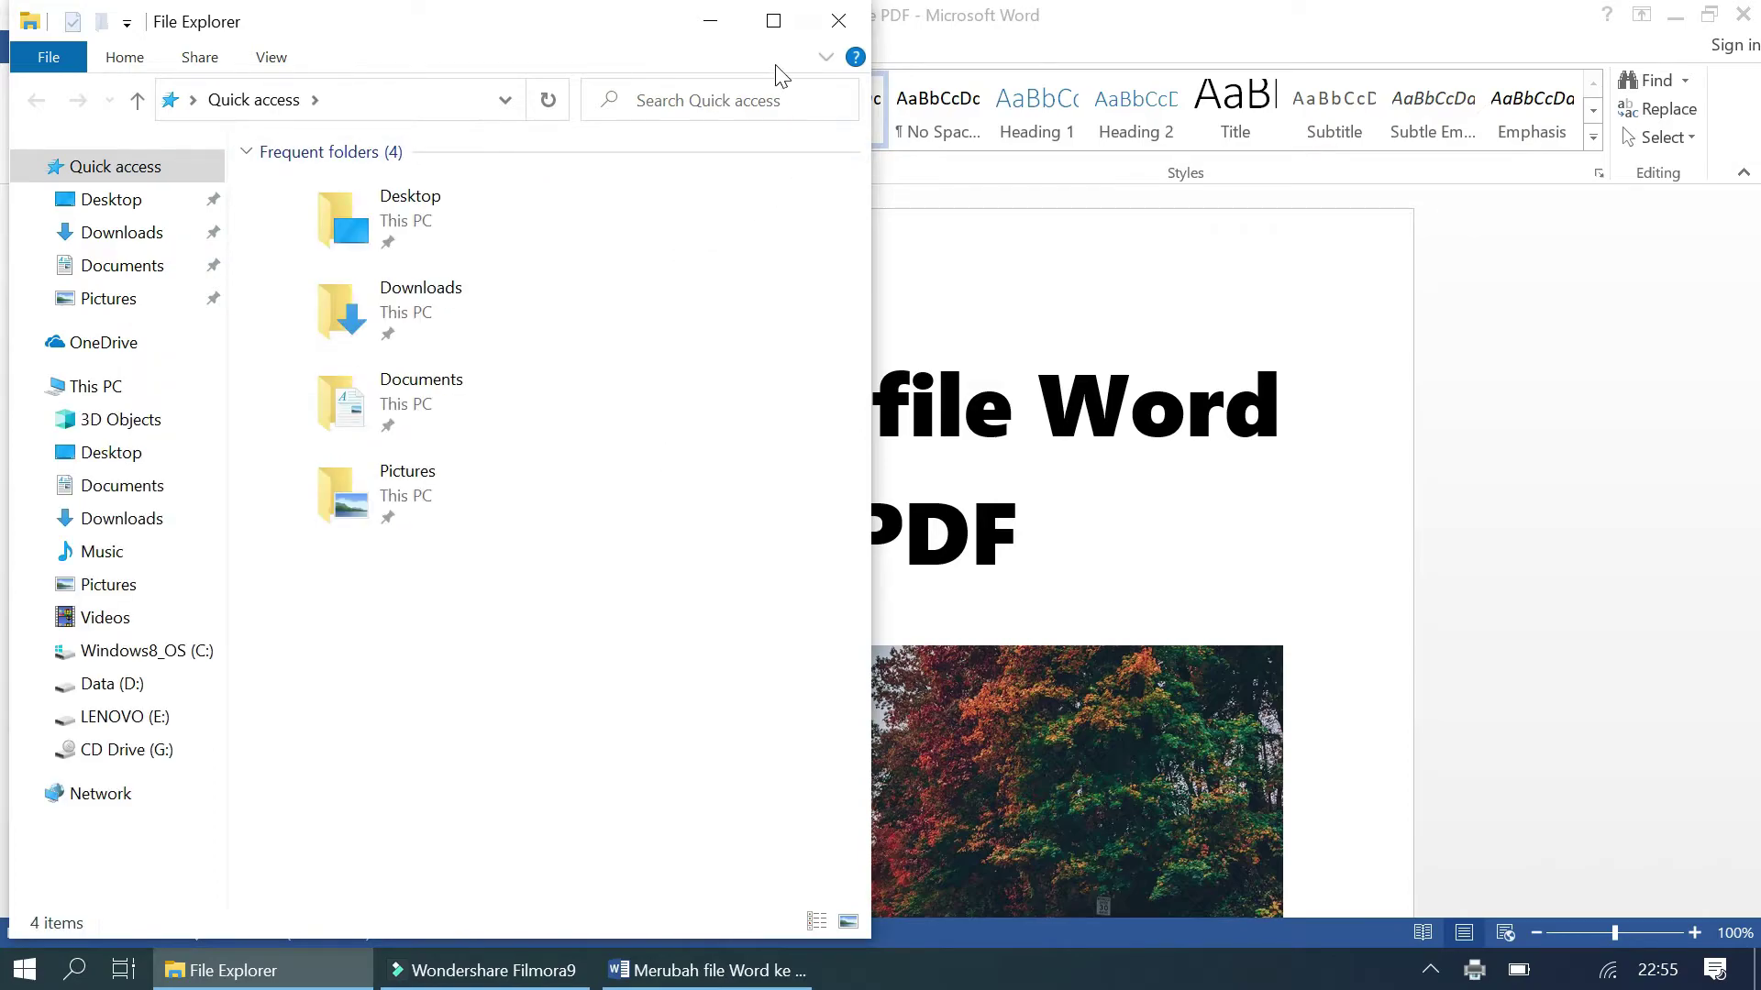
click(774, 25)
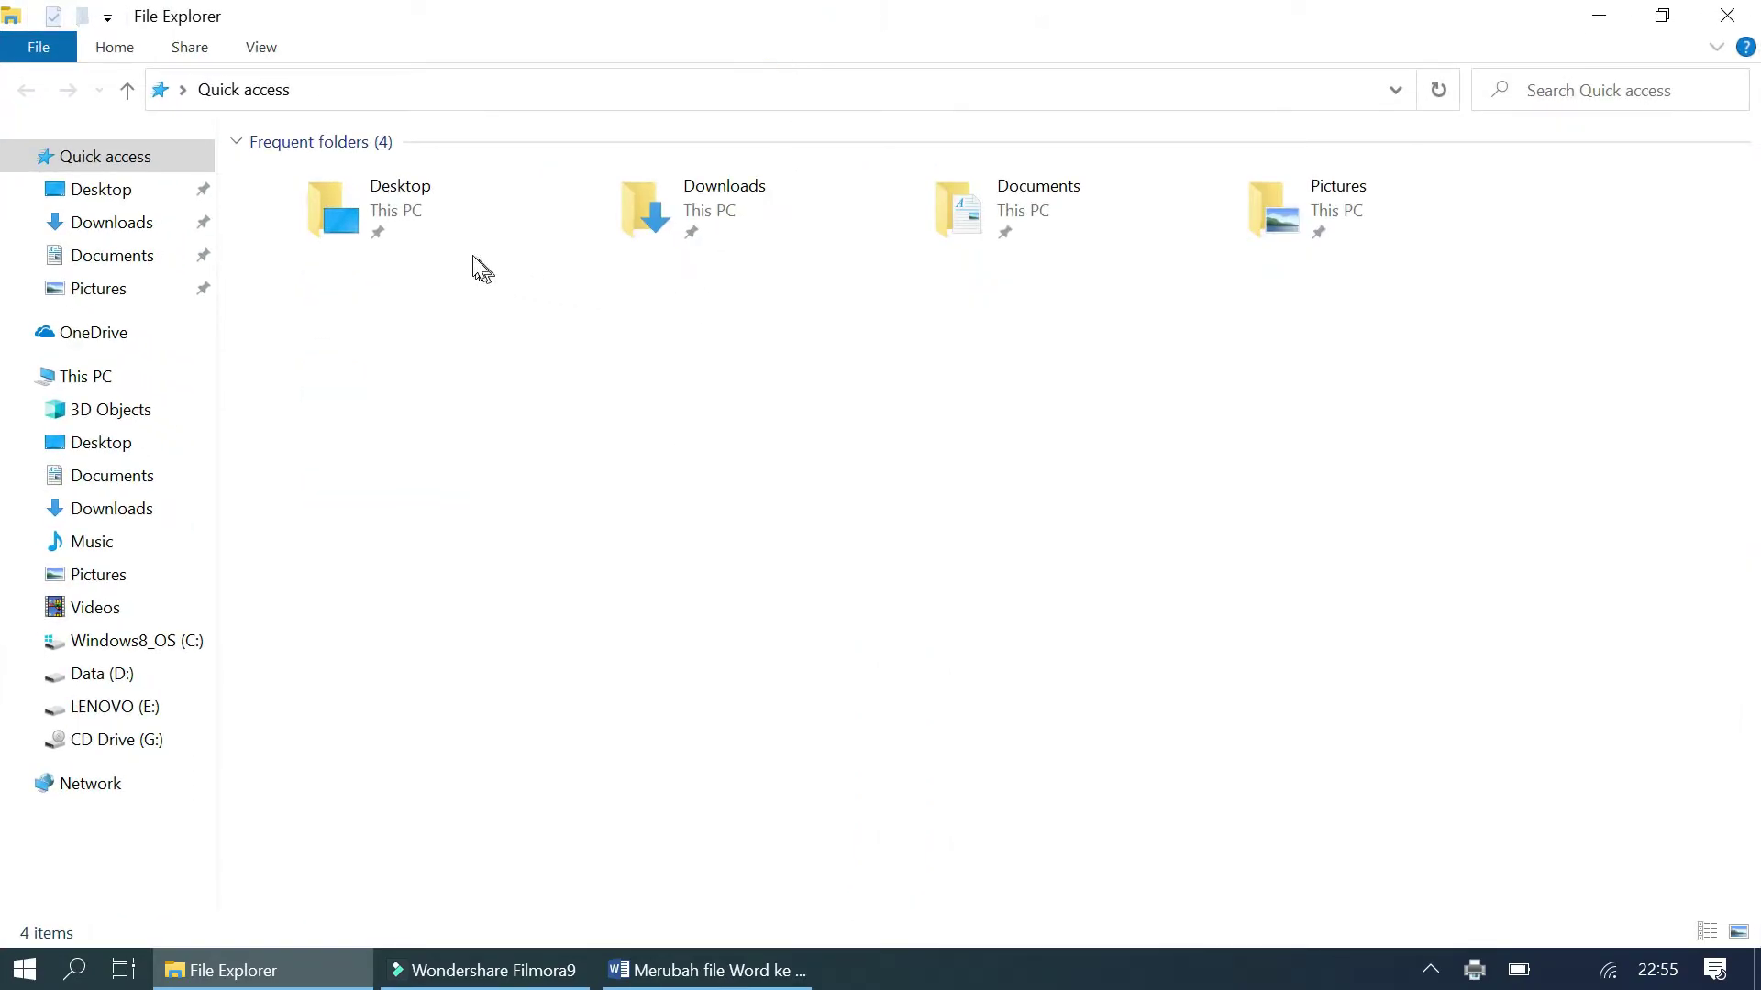
double_click(422, 225)
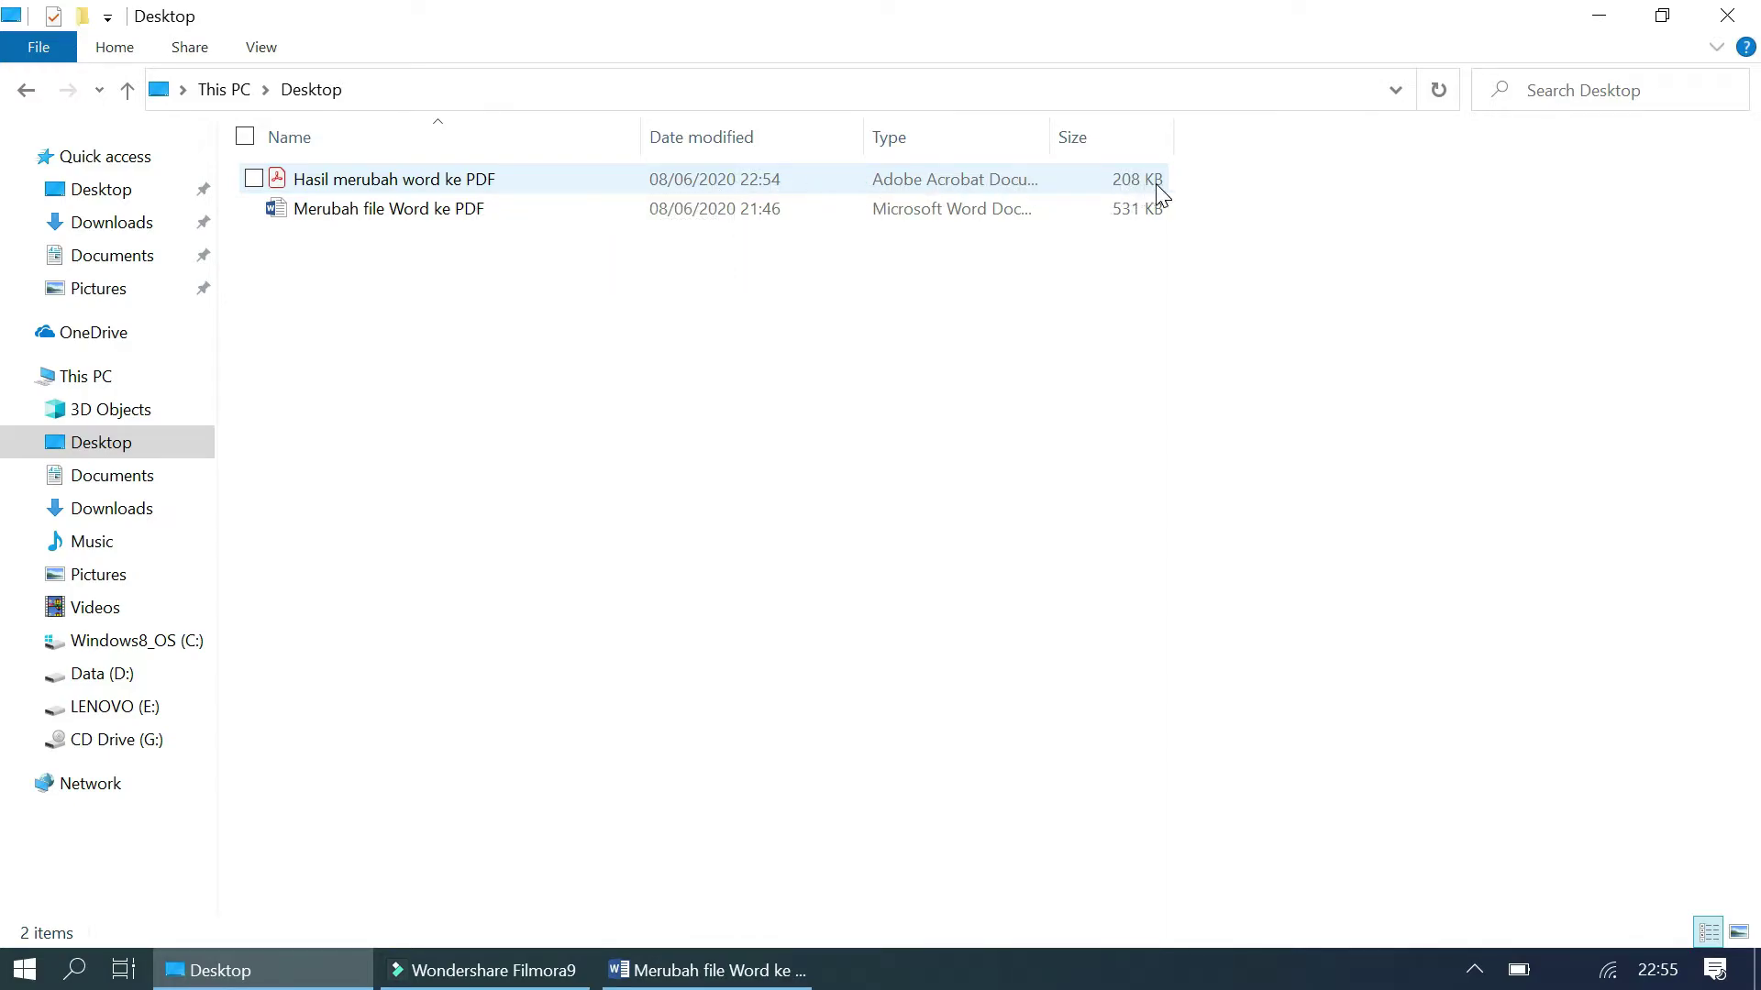
click(382, 180)
double_click(378, 178)
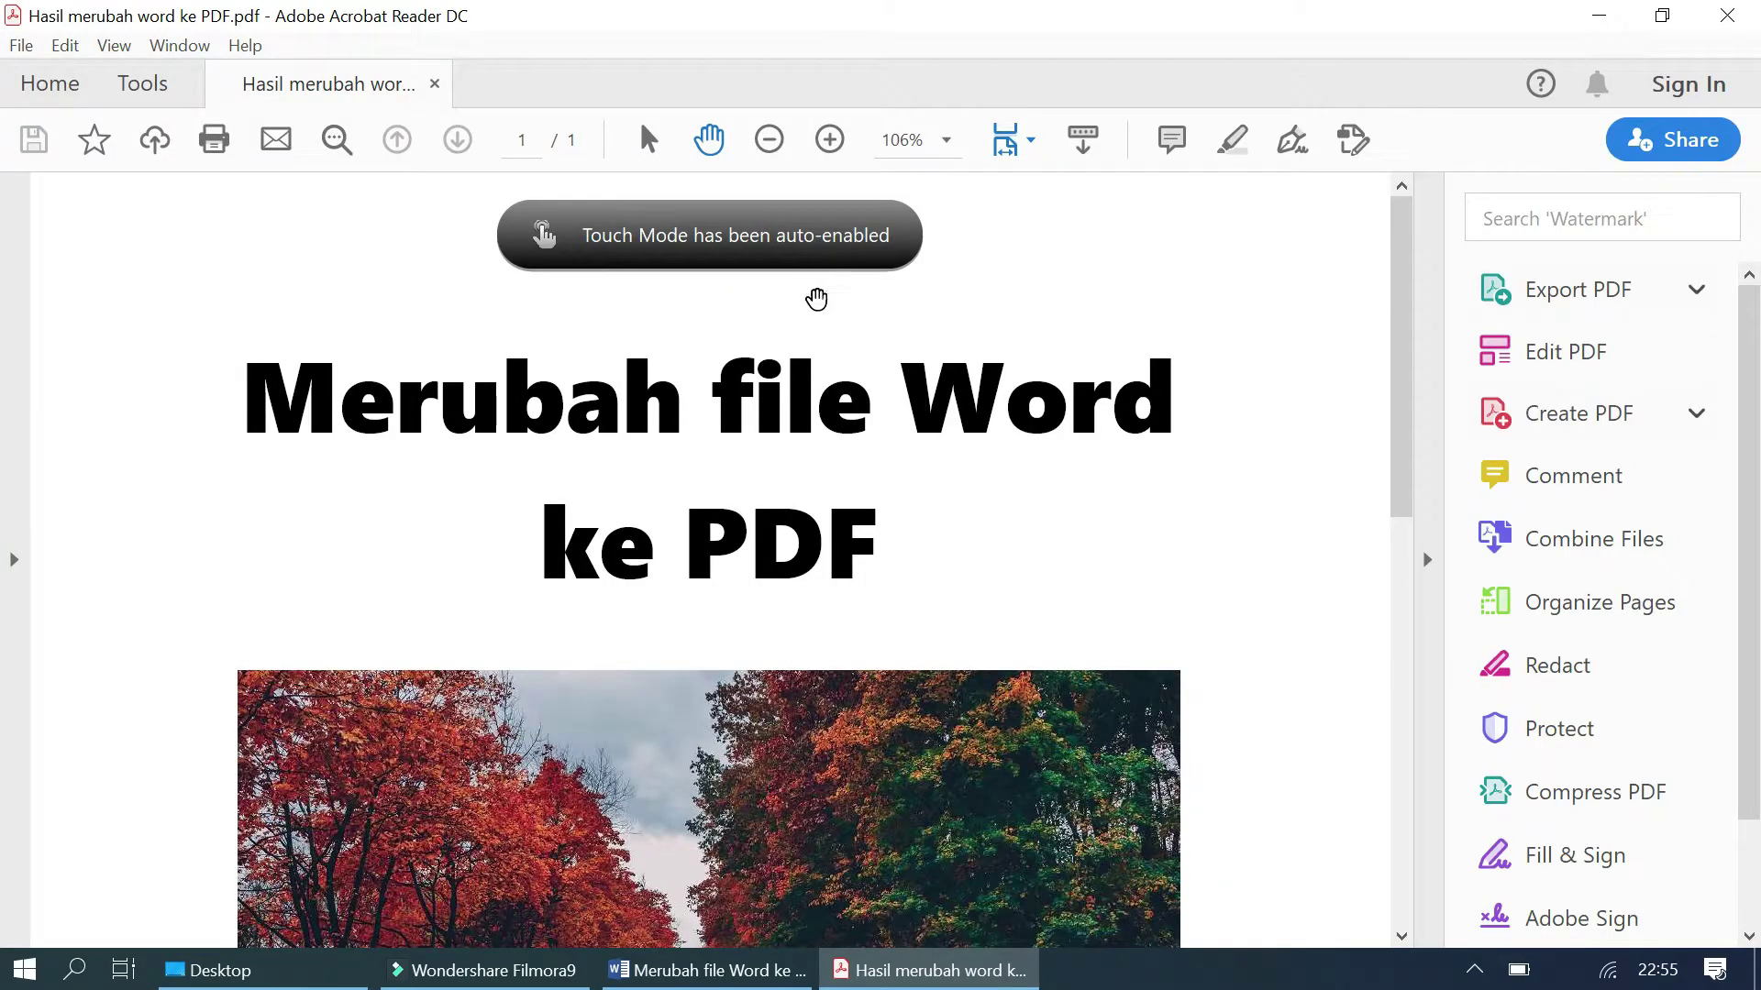
- Examine the heading and road picture in the converted PDF, including at higher magnification
click(1648, 295)
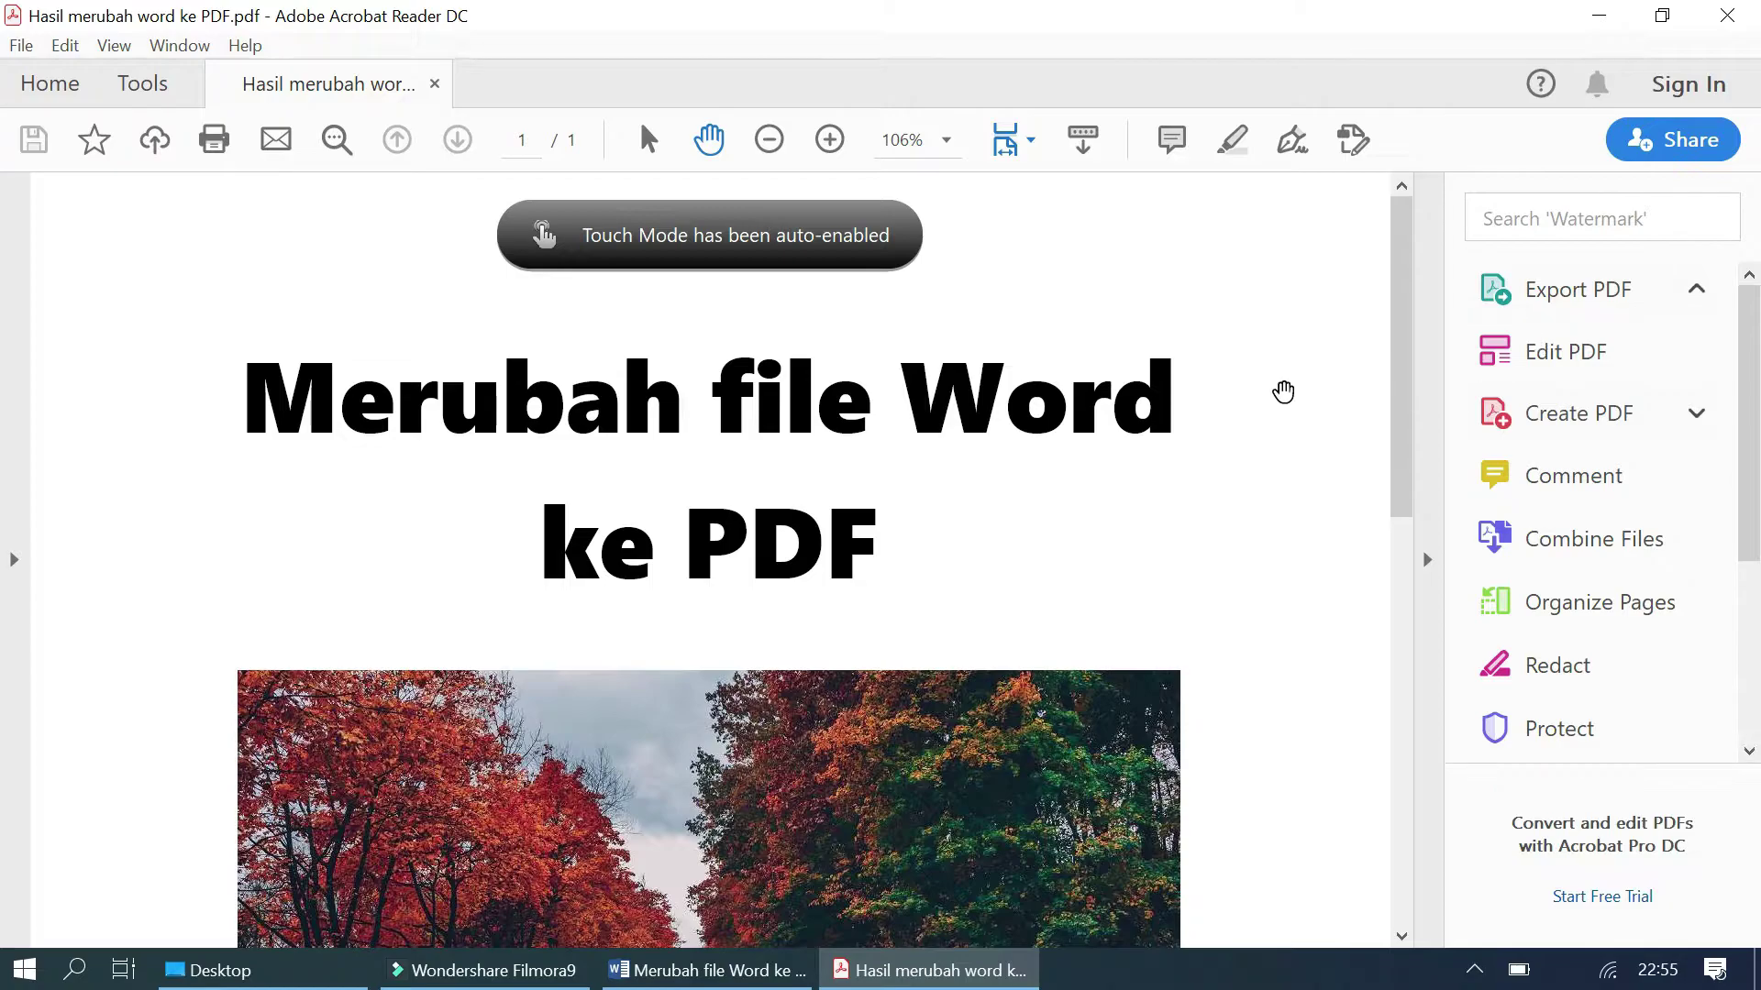
scroll(1285, 394, down, 1)
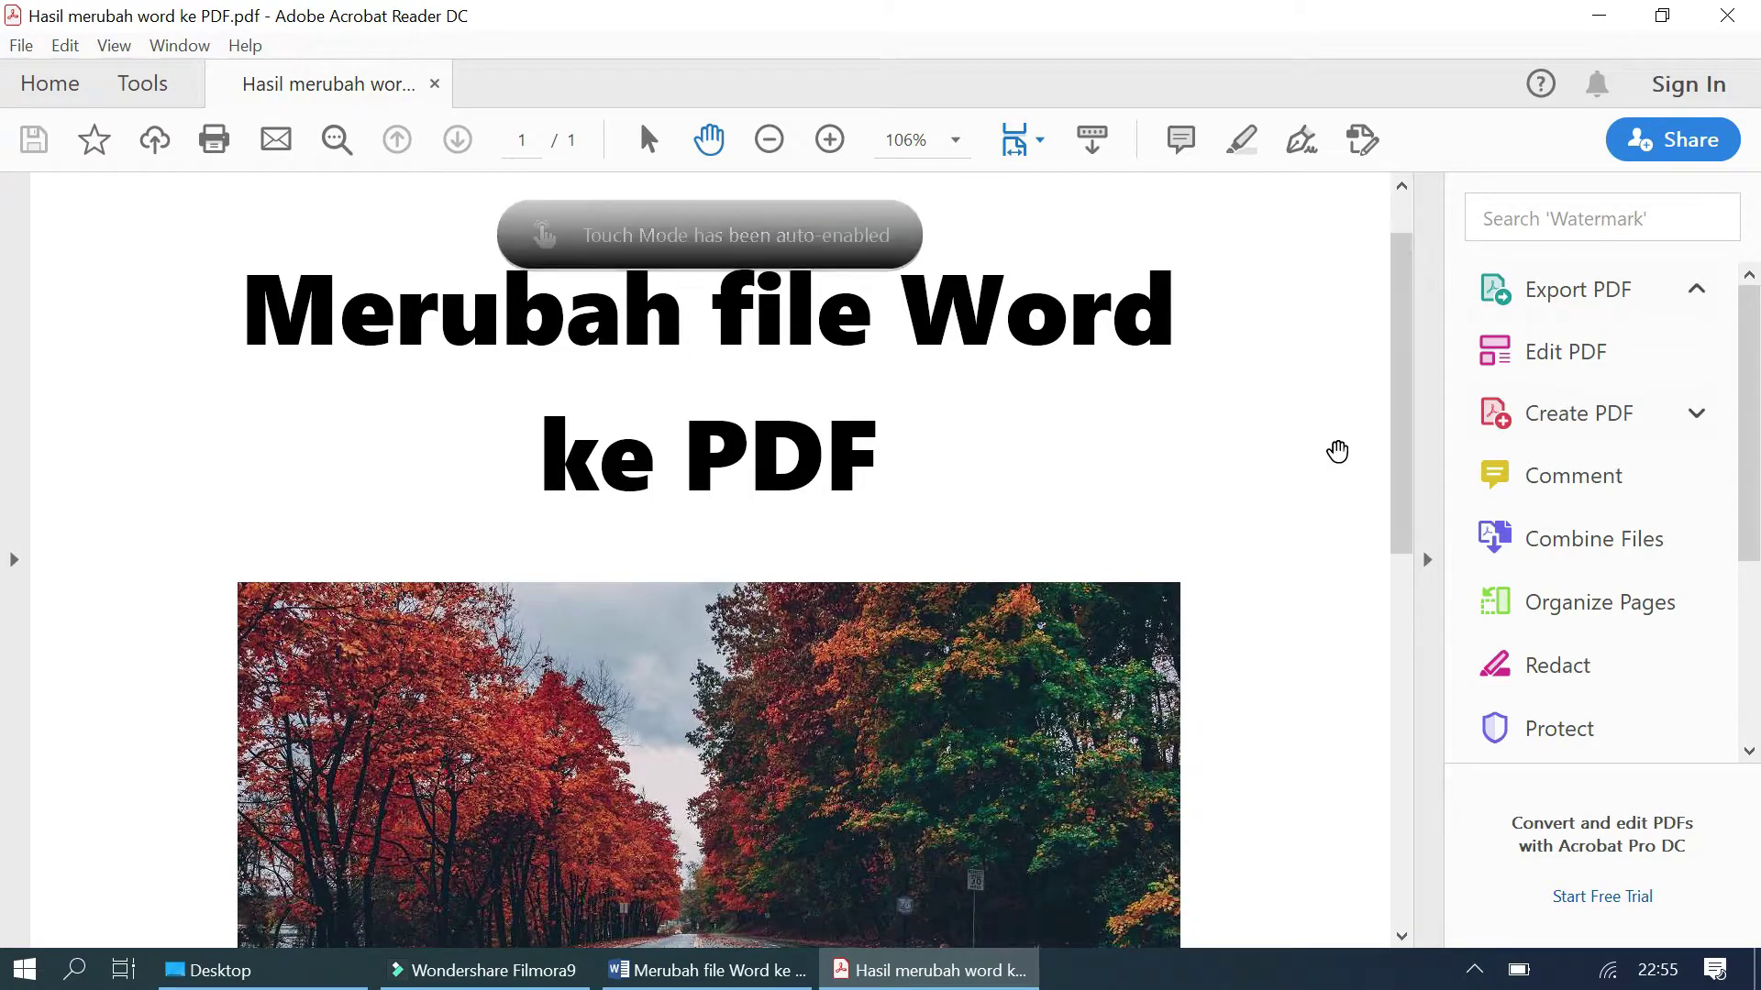
scroll(1195, 479, down, 2)
scroll(1163, 428, up, 2)
scroll(1149, 437, down, 2)
scroll(1149, 437, down, 2)
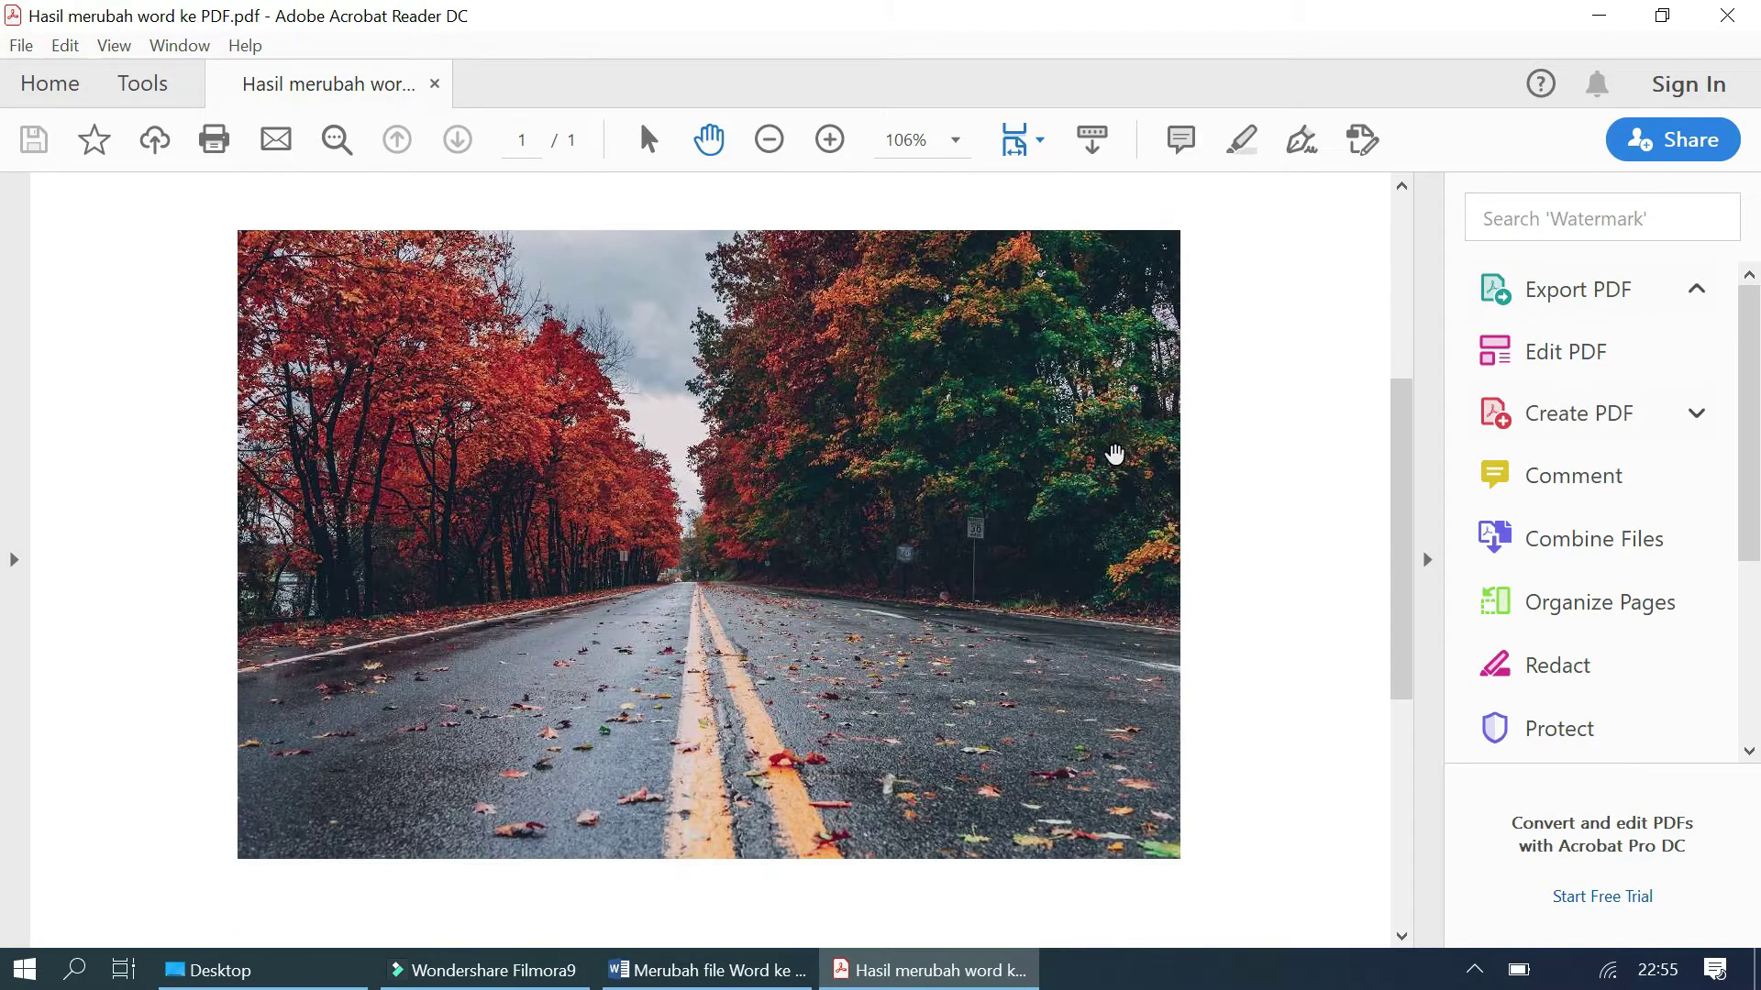
scroll(1002, 472, up, 4)
scroll(1002, 472, down, 4)
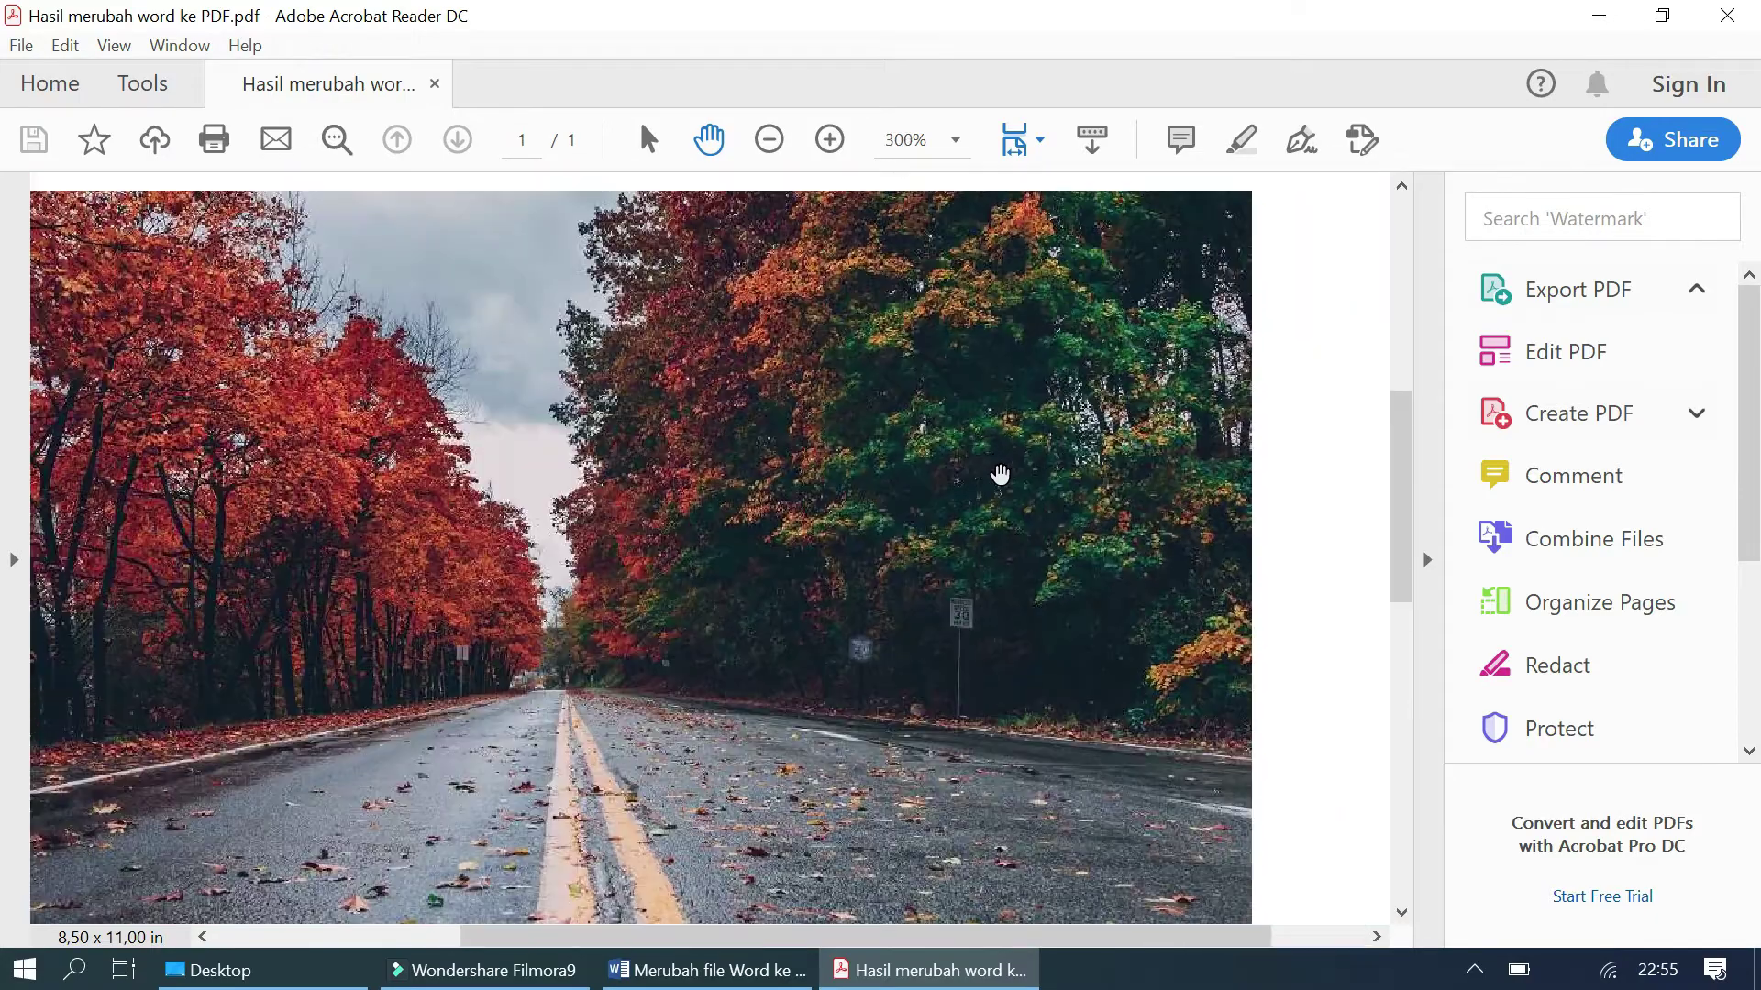
scroll(972, 477, down, 1)
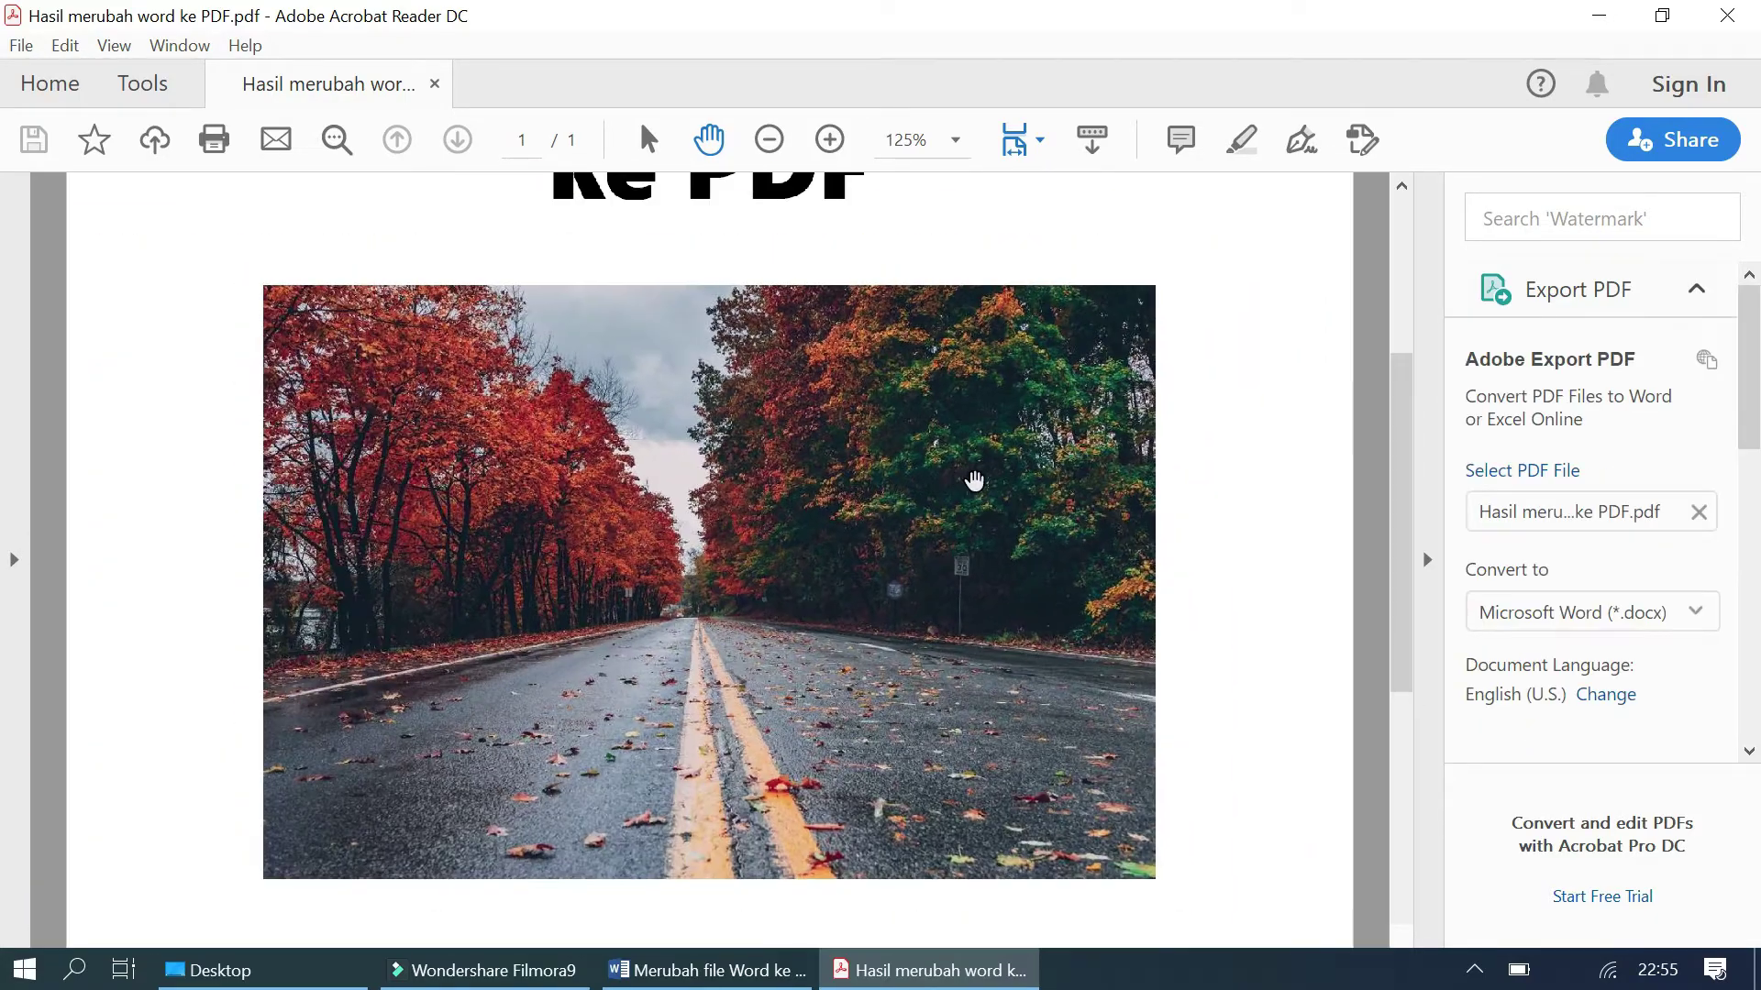
scroll(968, 483, up, 2)
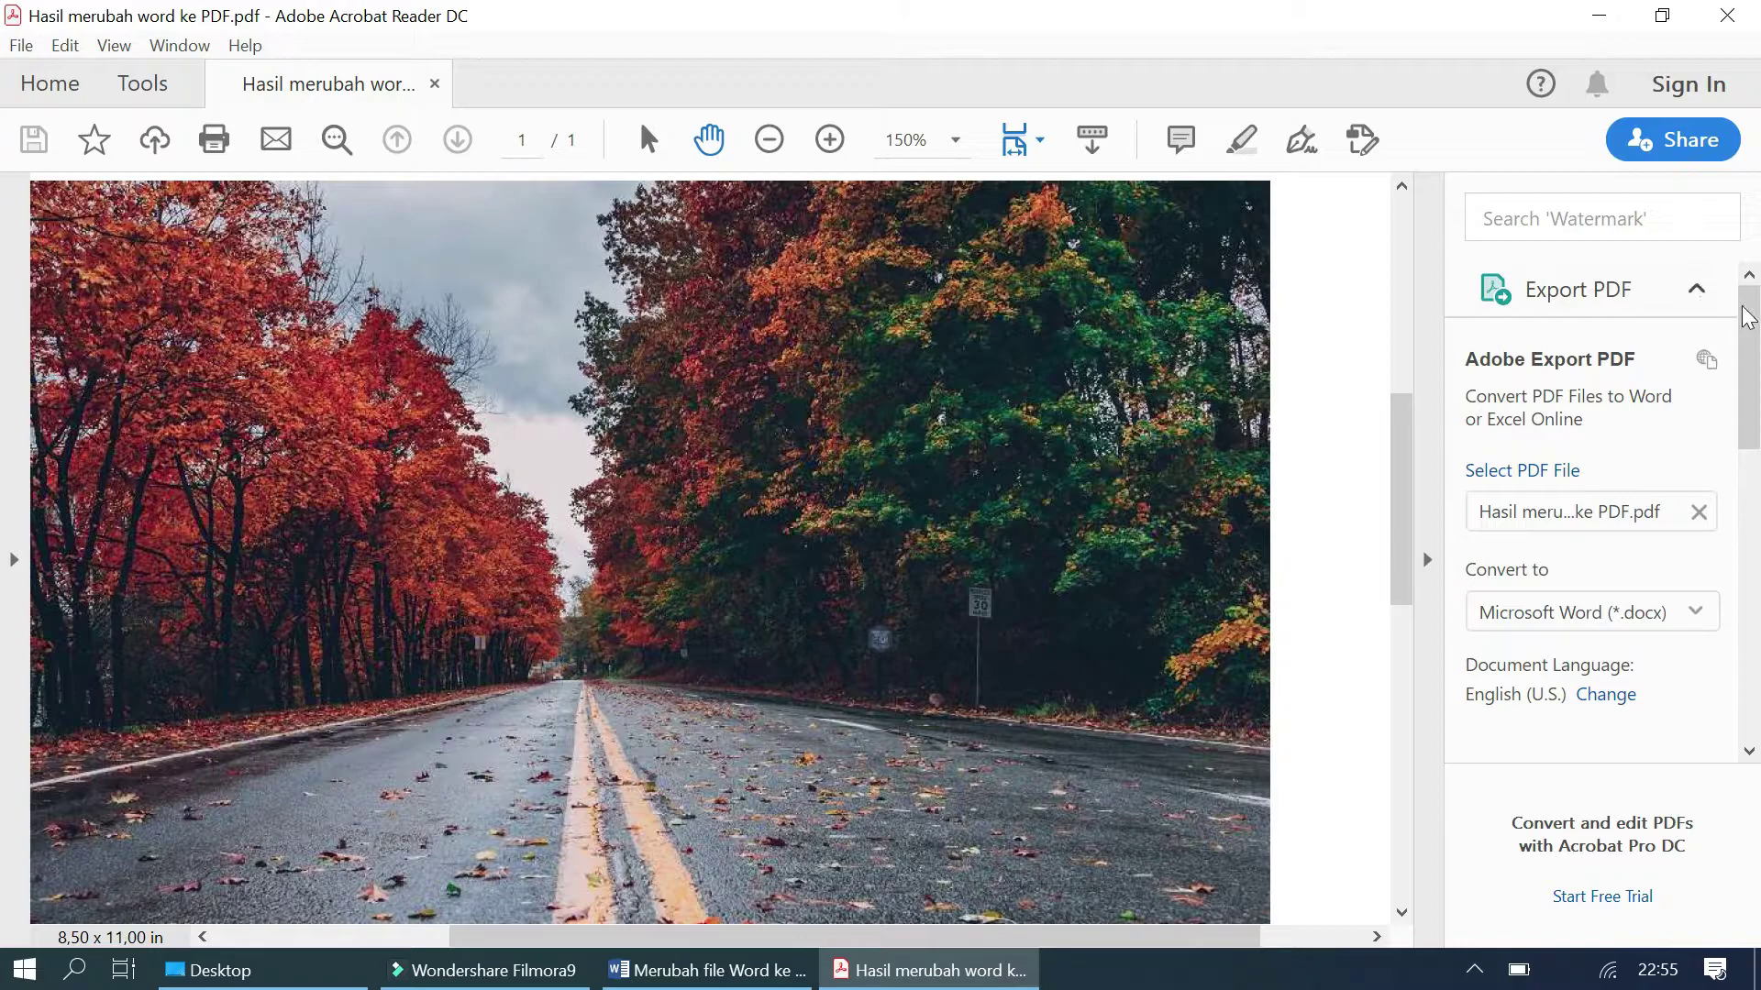
mouse_move(1398, 414)
mouse_down()
mouse_move(1415, 236)
mouse_move(1403, 385)
mouse_up()
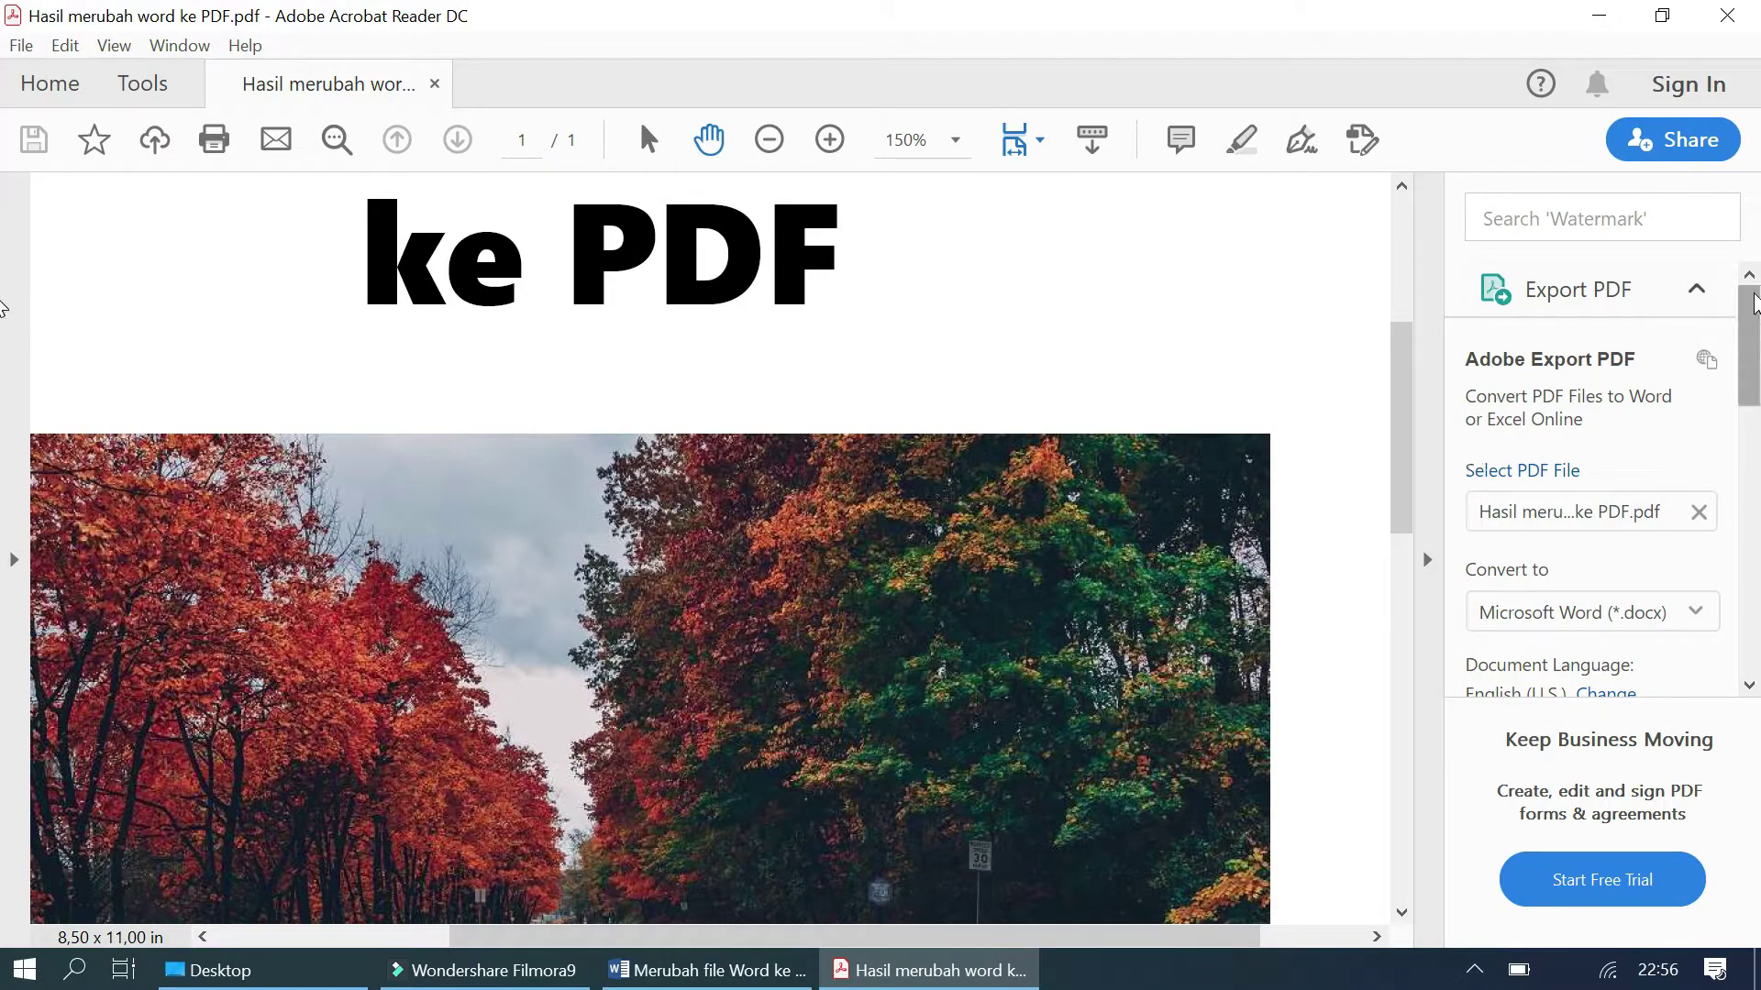
- Close the PDF and switch back to the document in Microsoft Word
click(1730, 20)
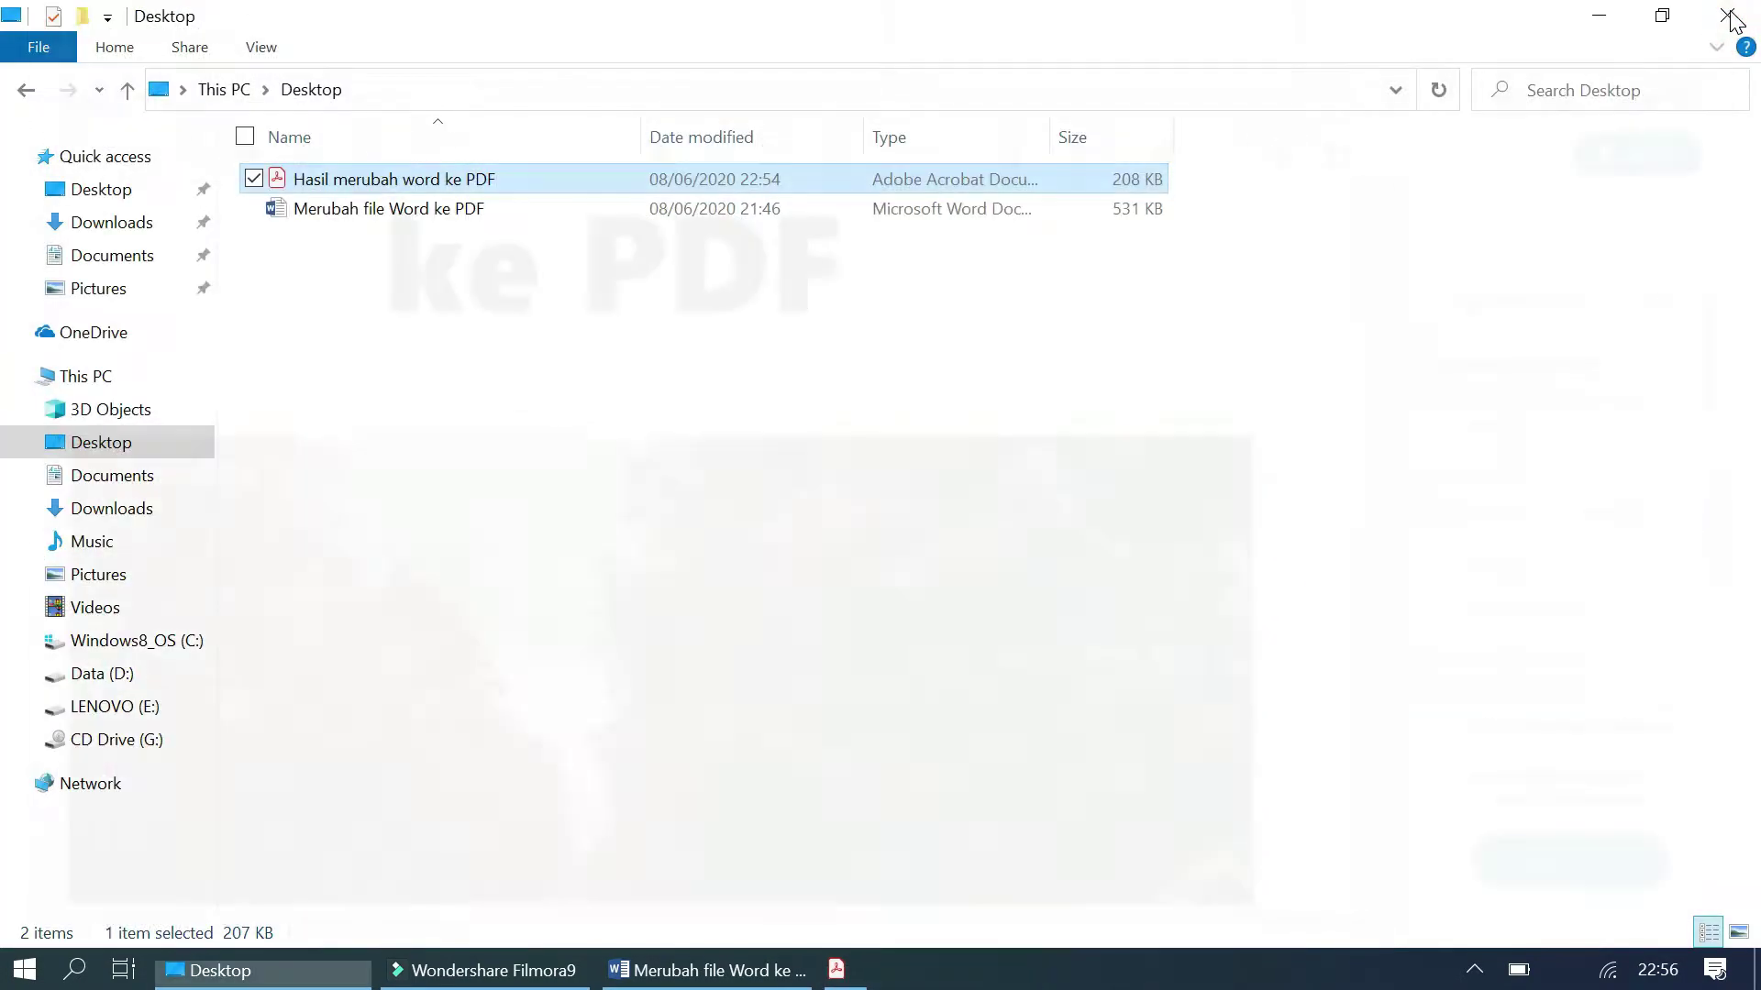
click(752, 974)
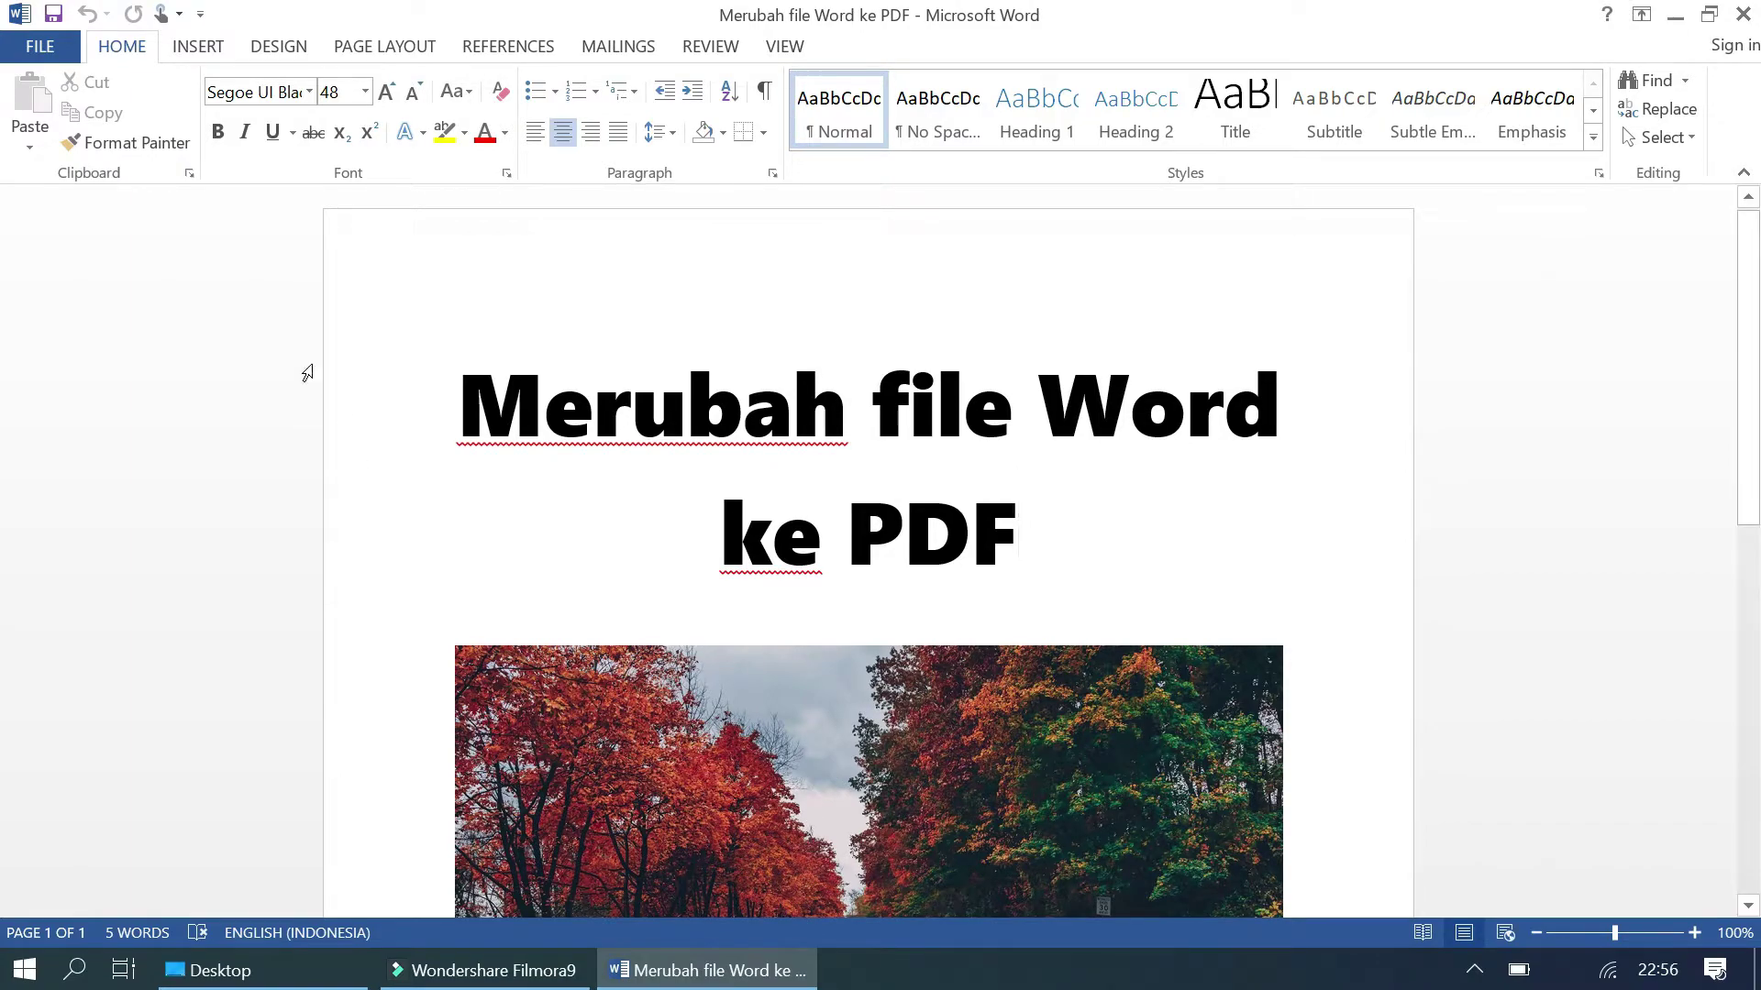
- Check the available printers for the document, including Microsoft Print to PDF, in the print settings
click(40, 48)
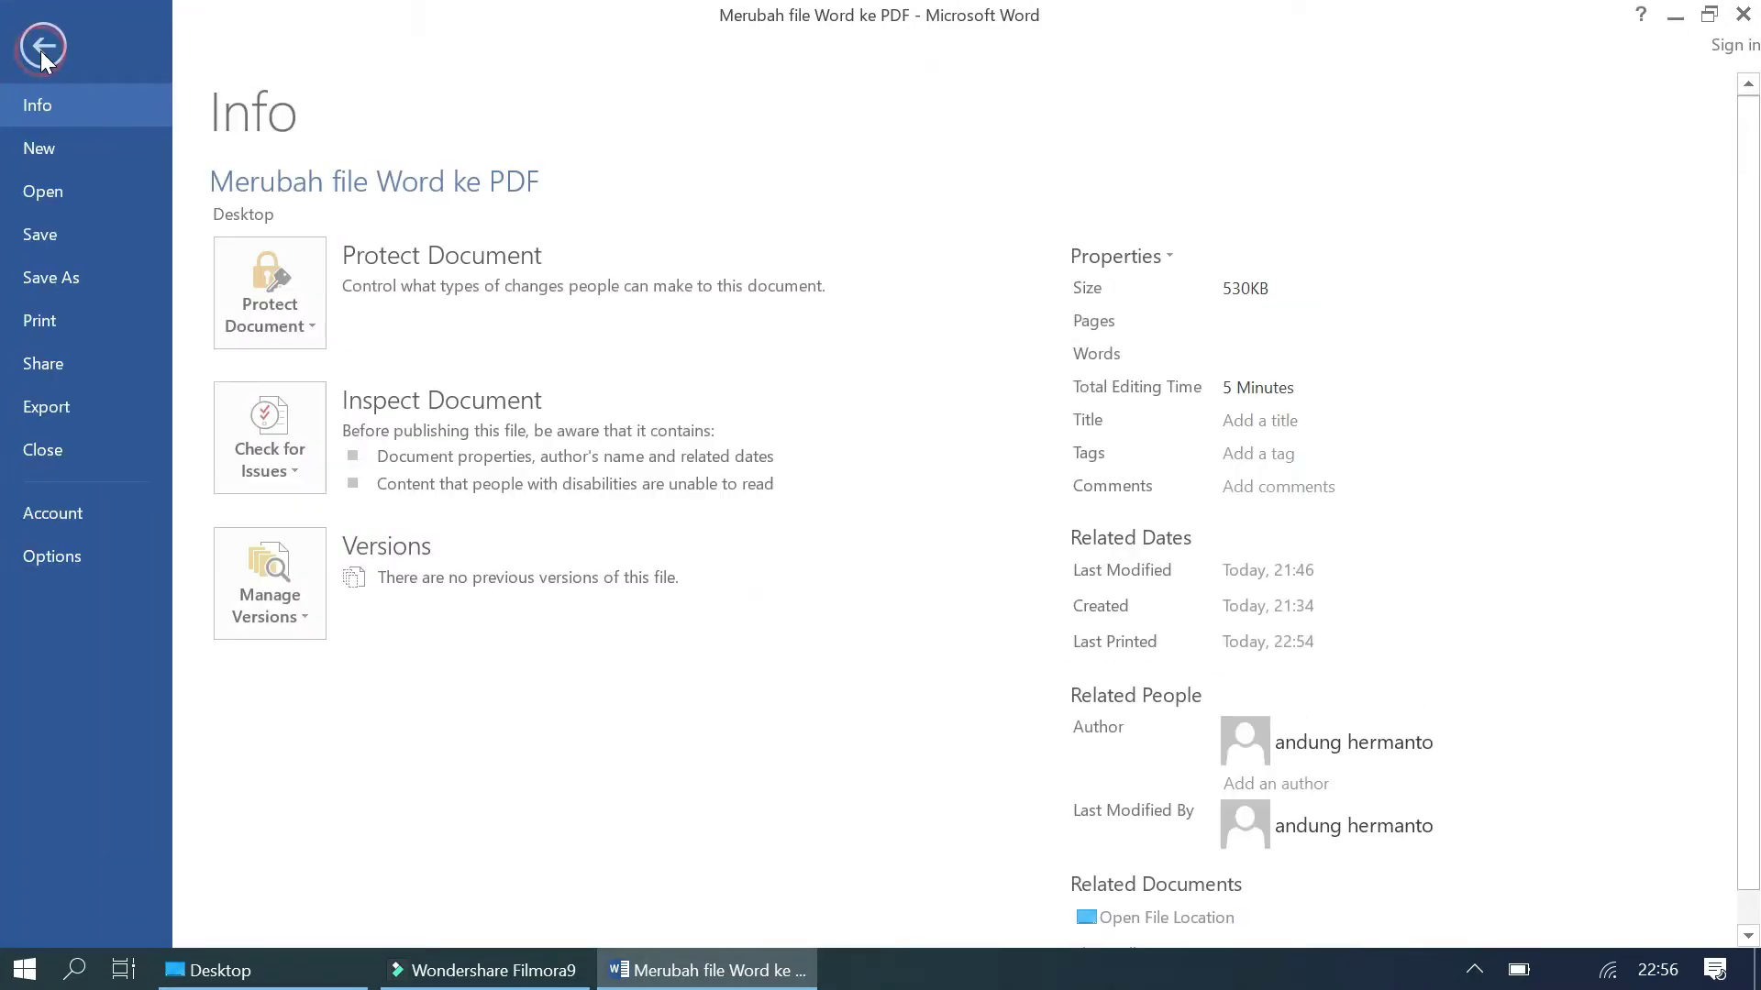
click(65, 322)
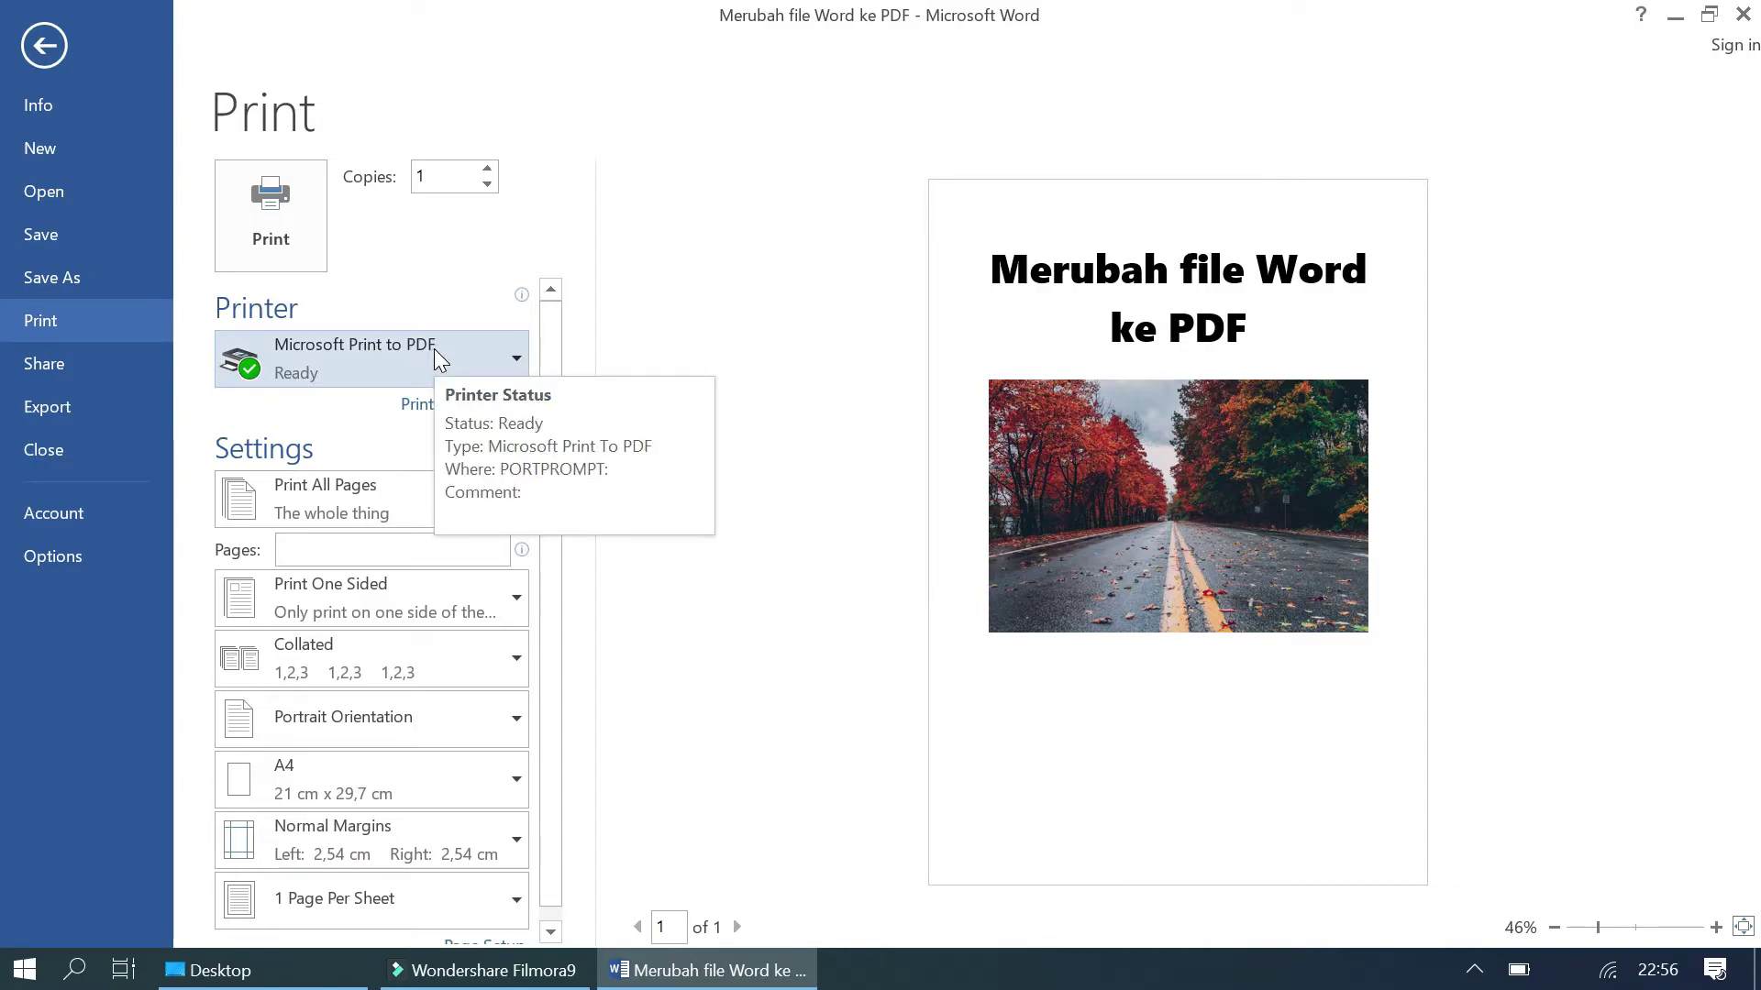
click(471, 358)
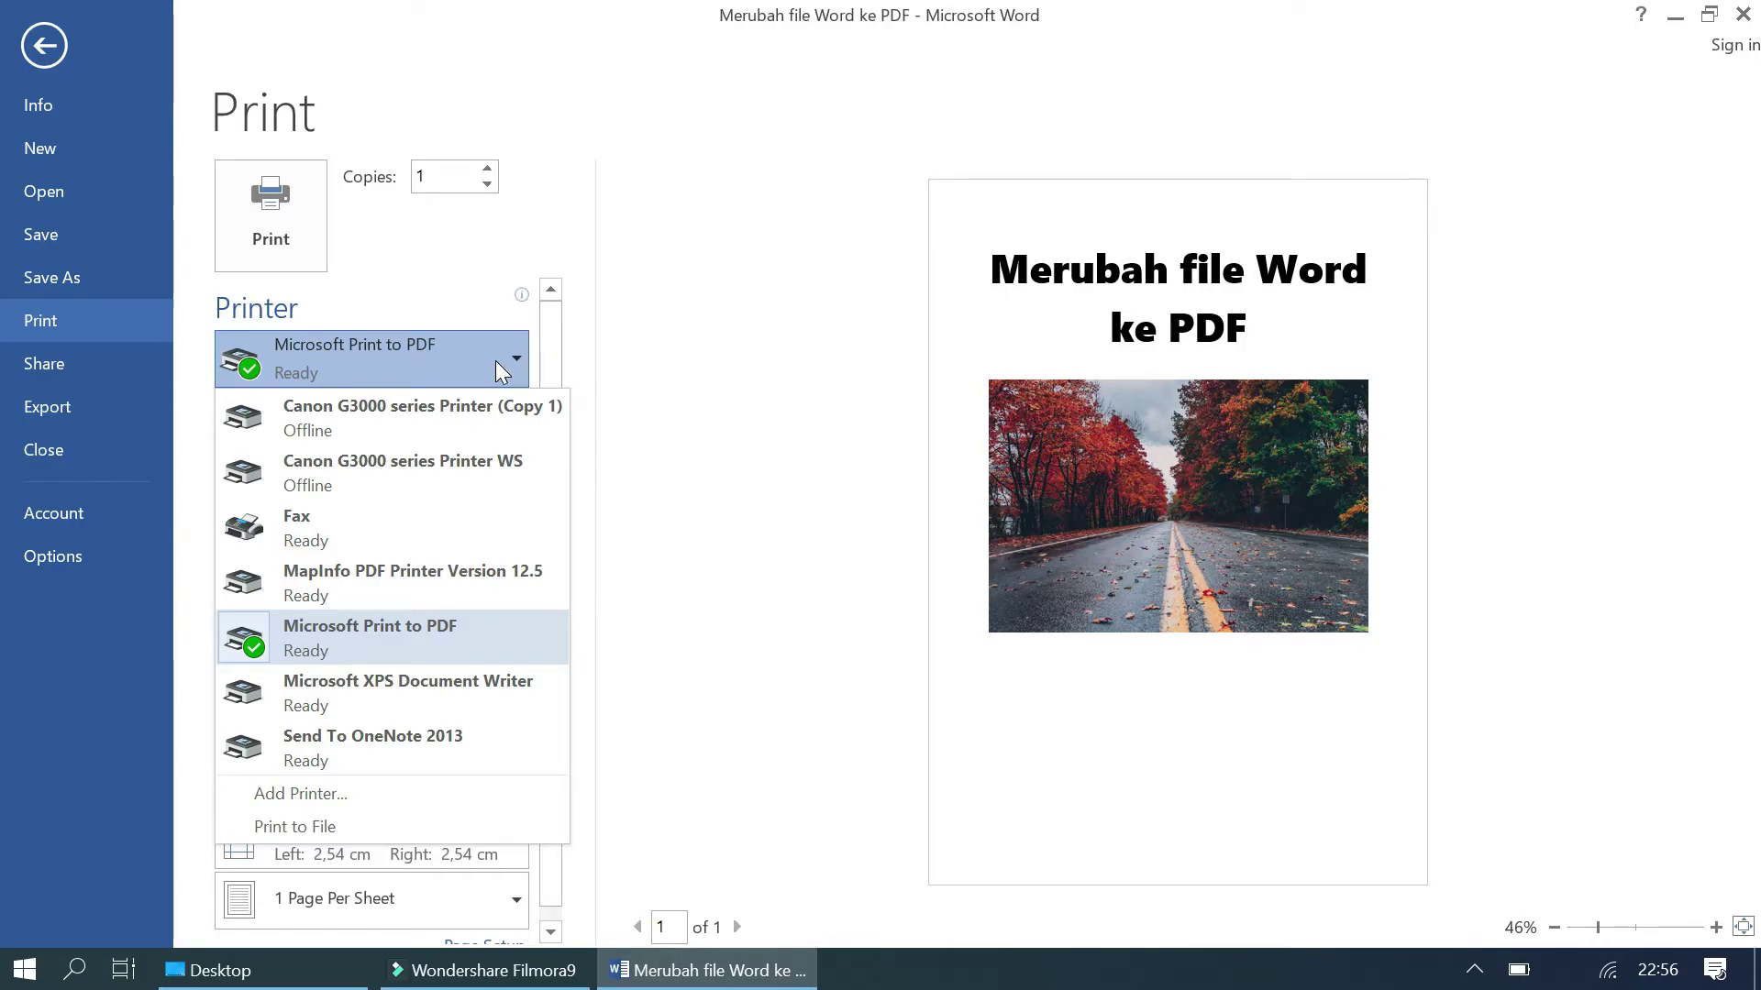
click(495, 360)
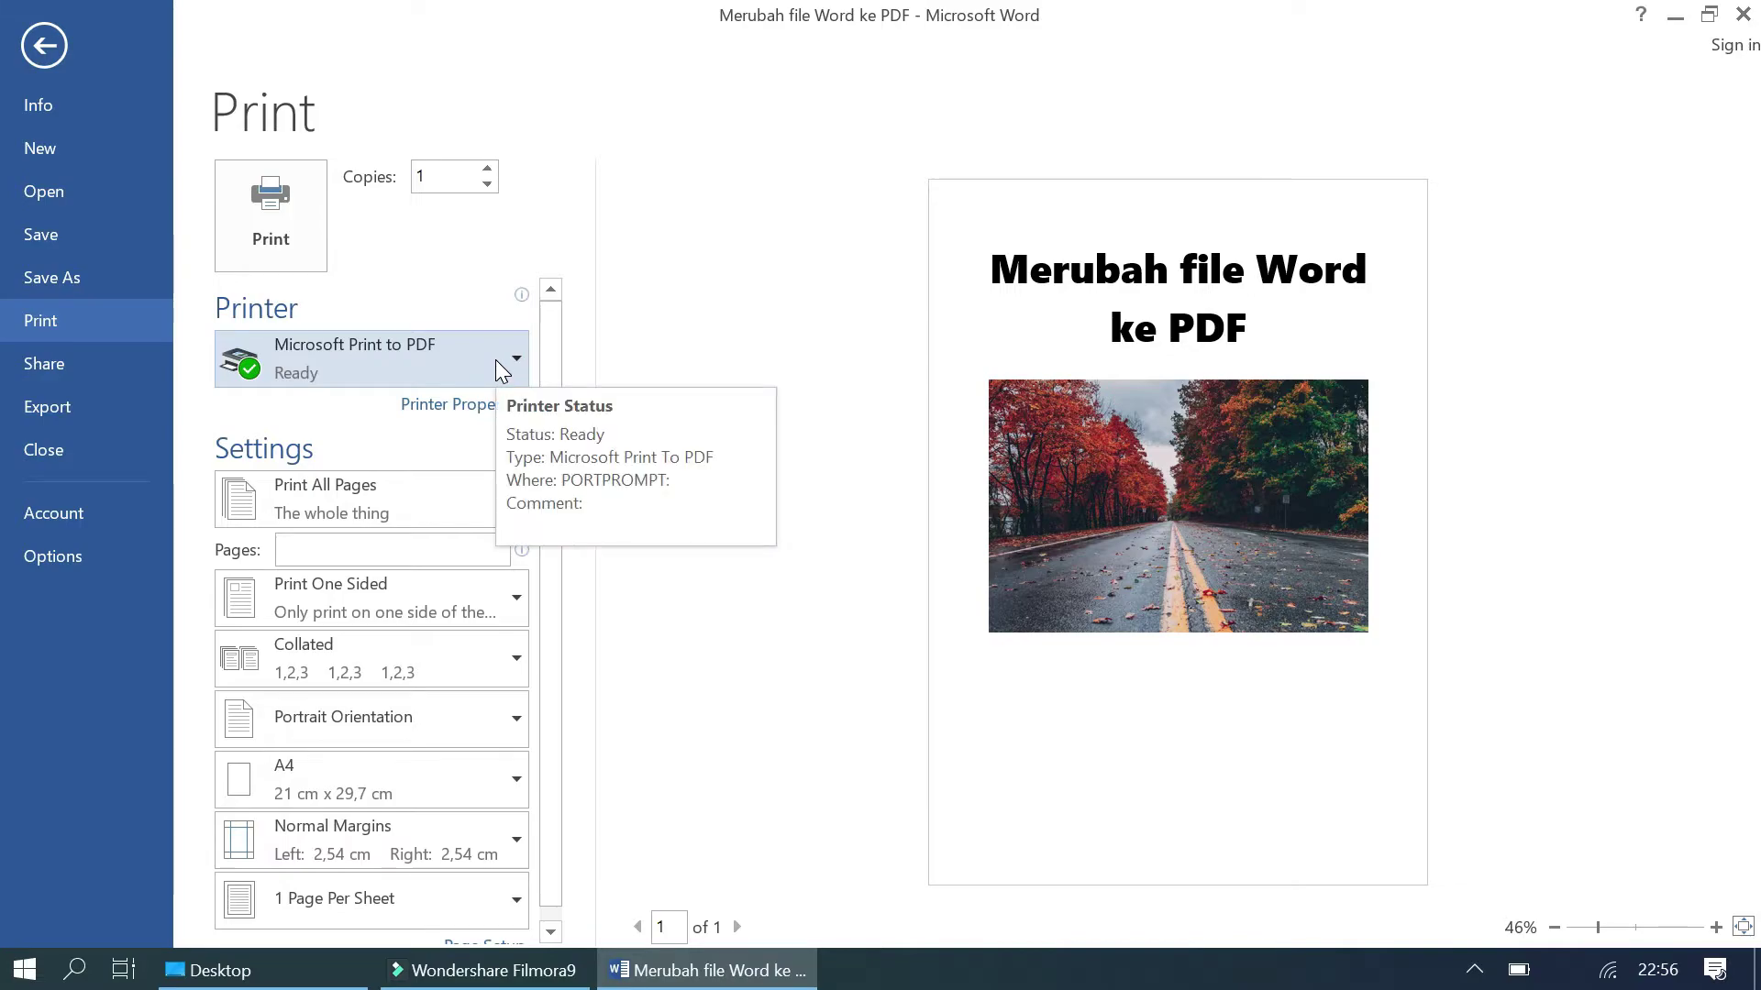
click(495, 360)
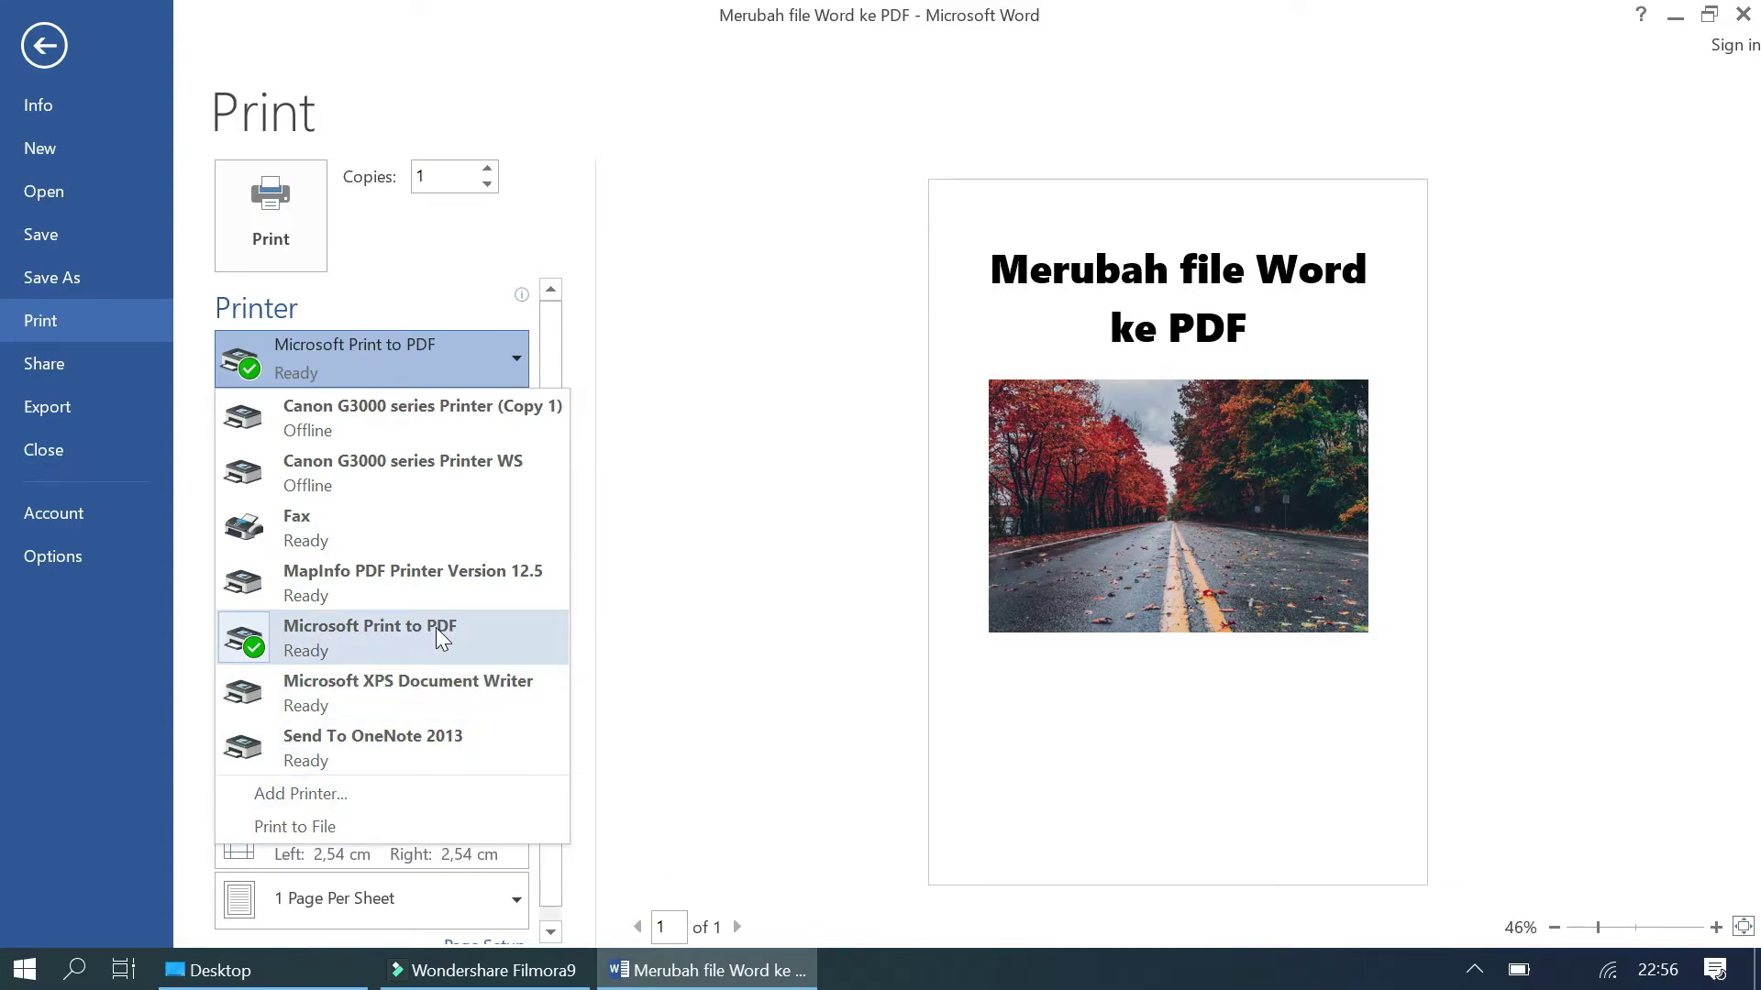
- Open Control Panel through Windows search, find "printer" there and view the devices and printers
click(75, 970)
right_click(166, 929)
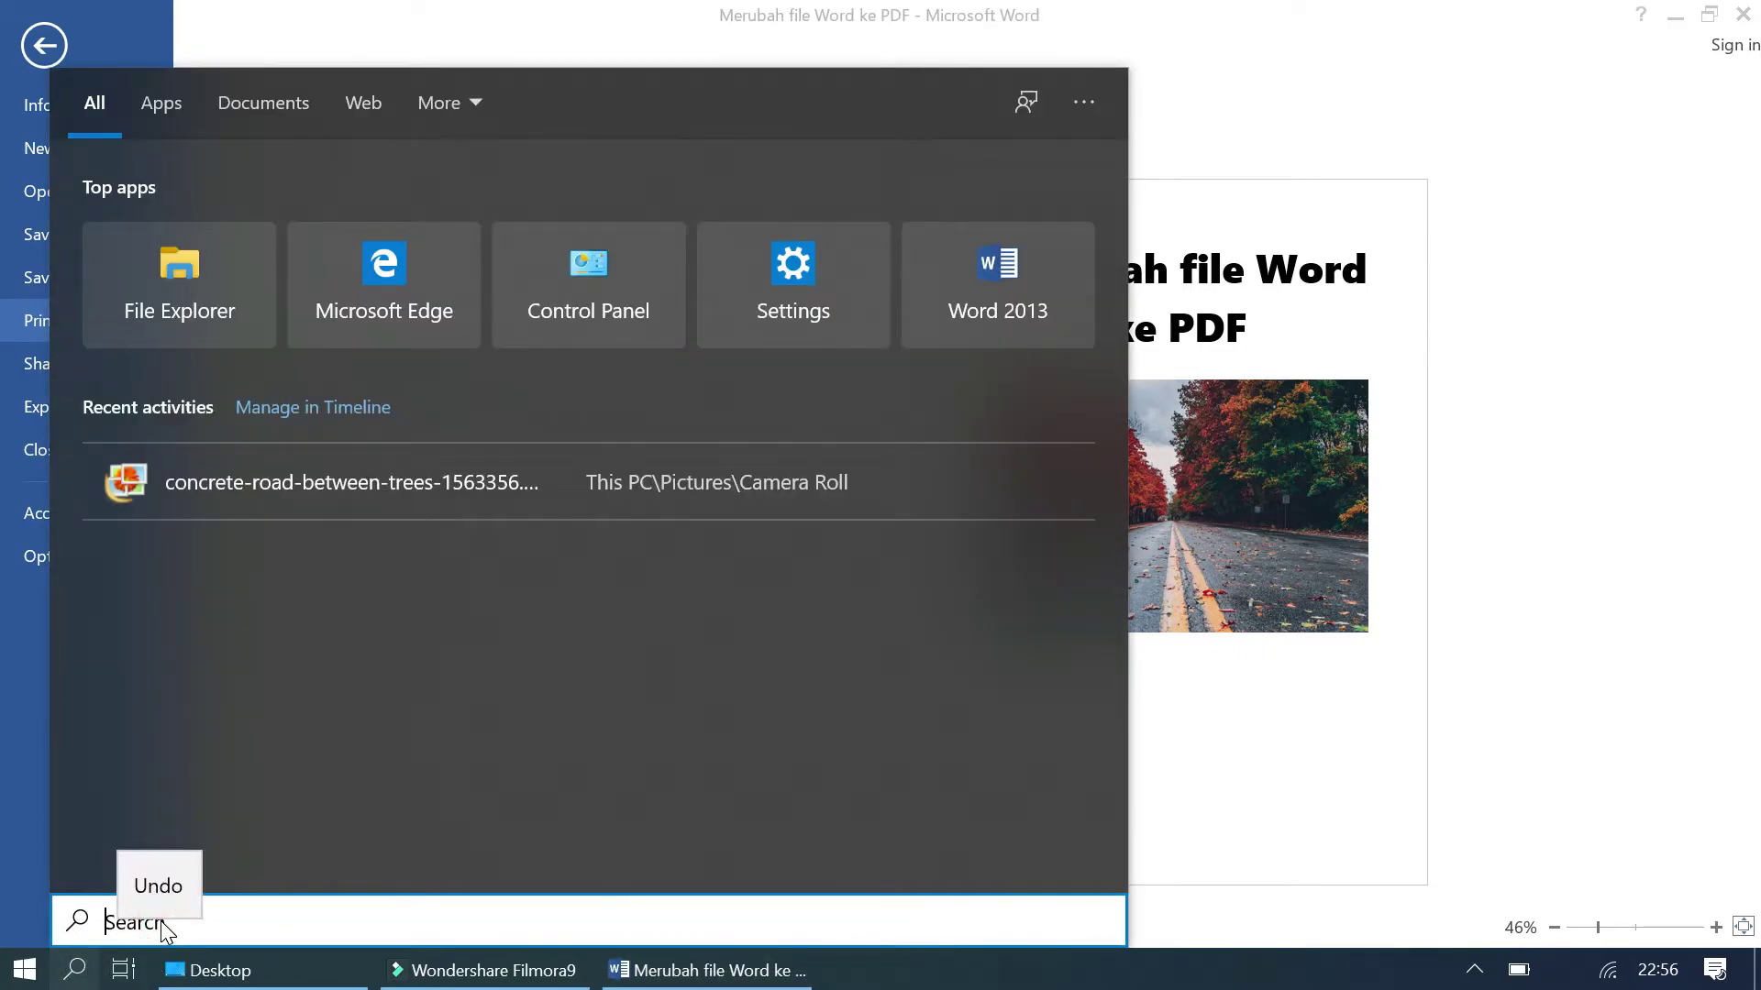
click(219, 921)
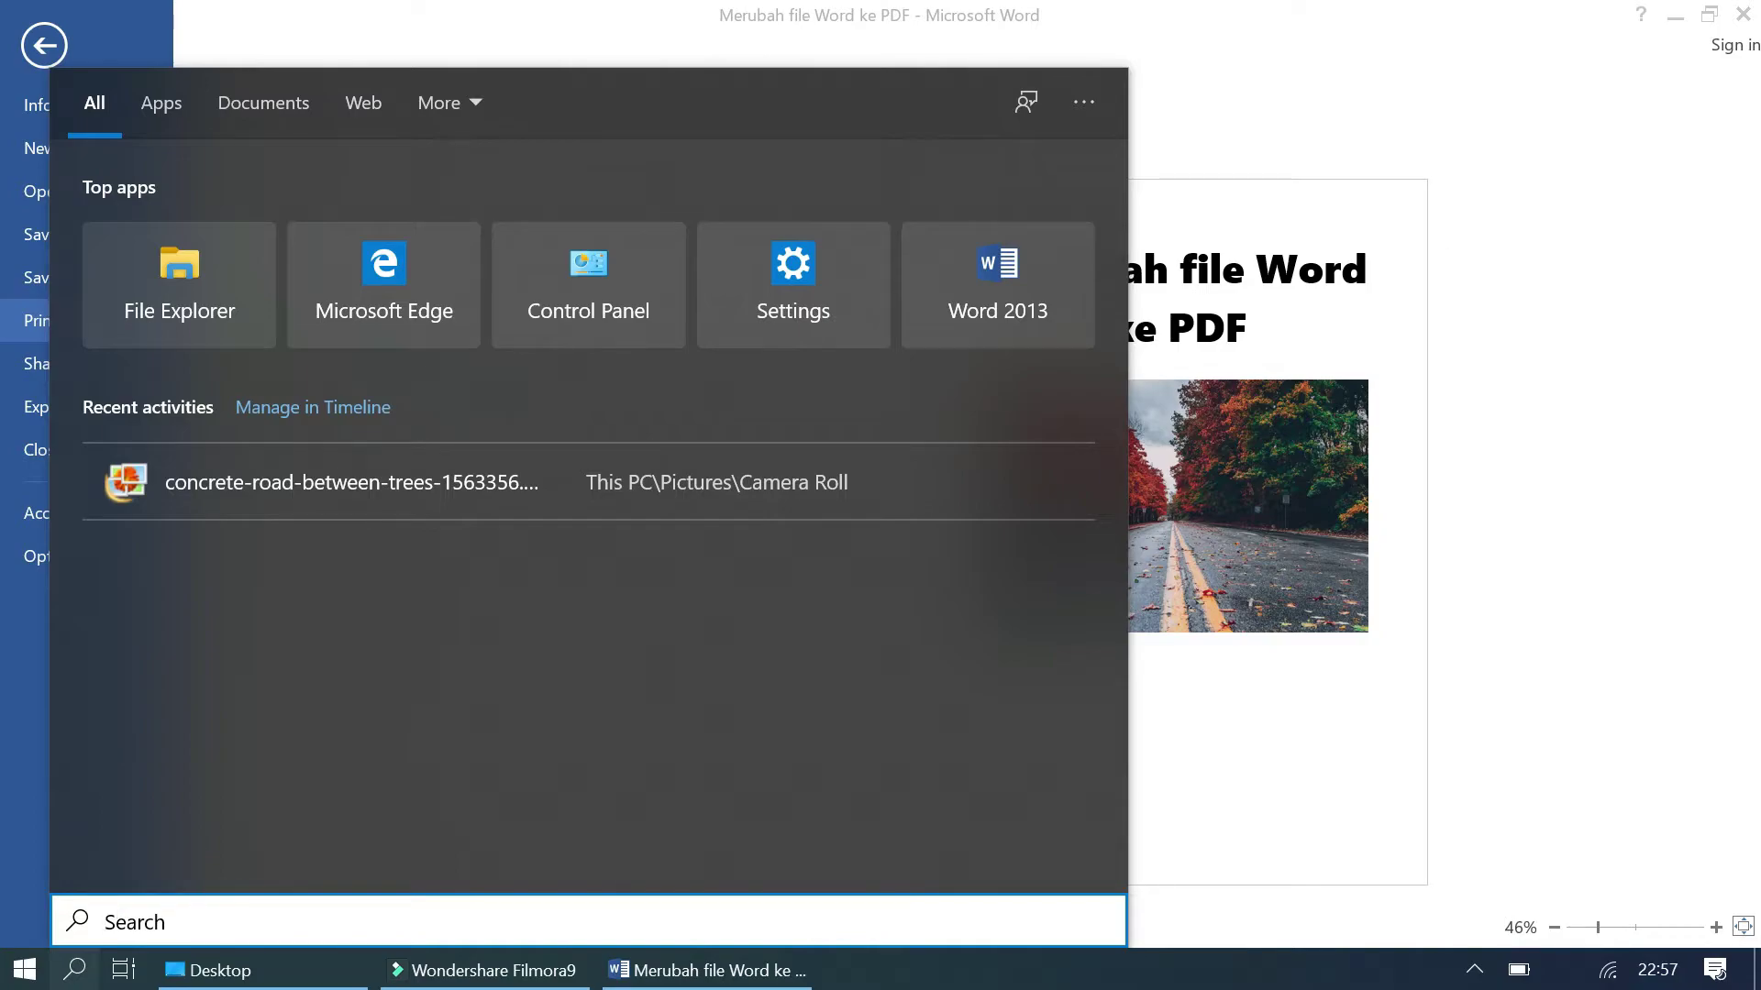
text(contro)
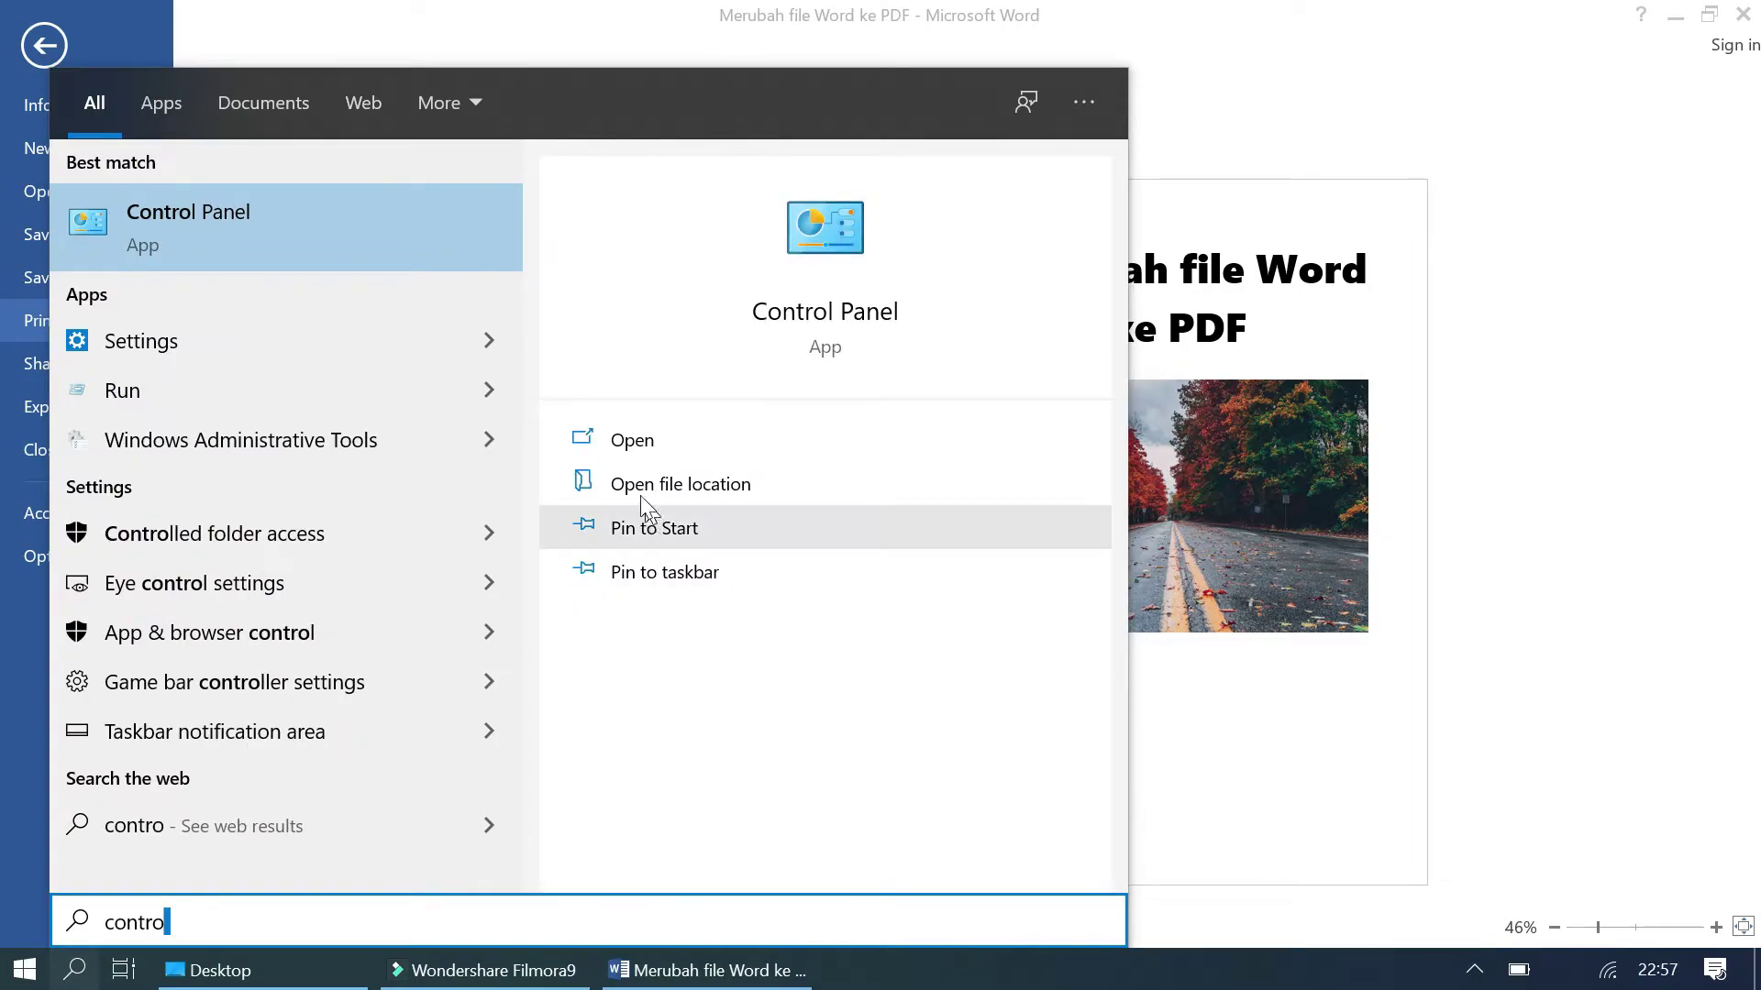
click(772, 322)
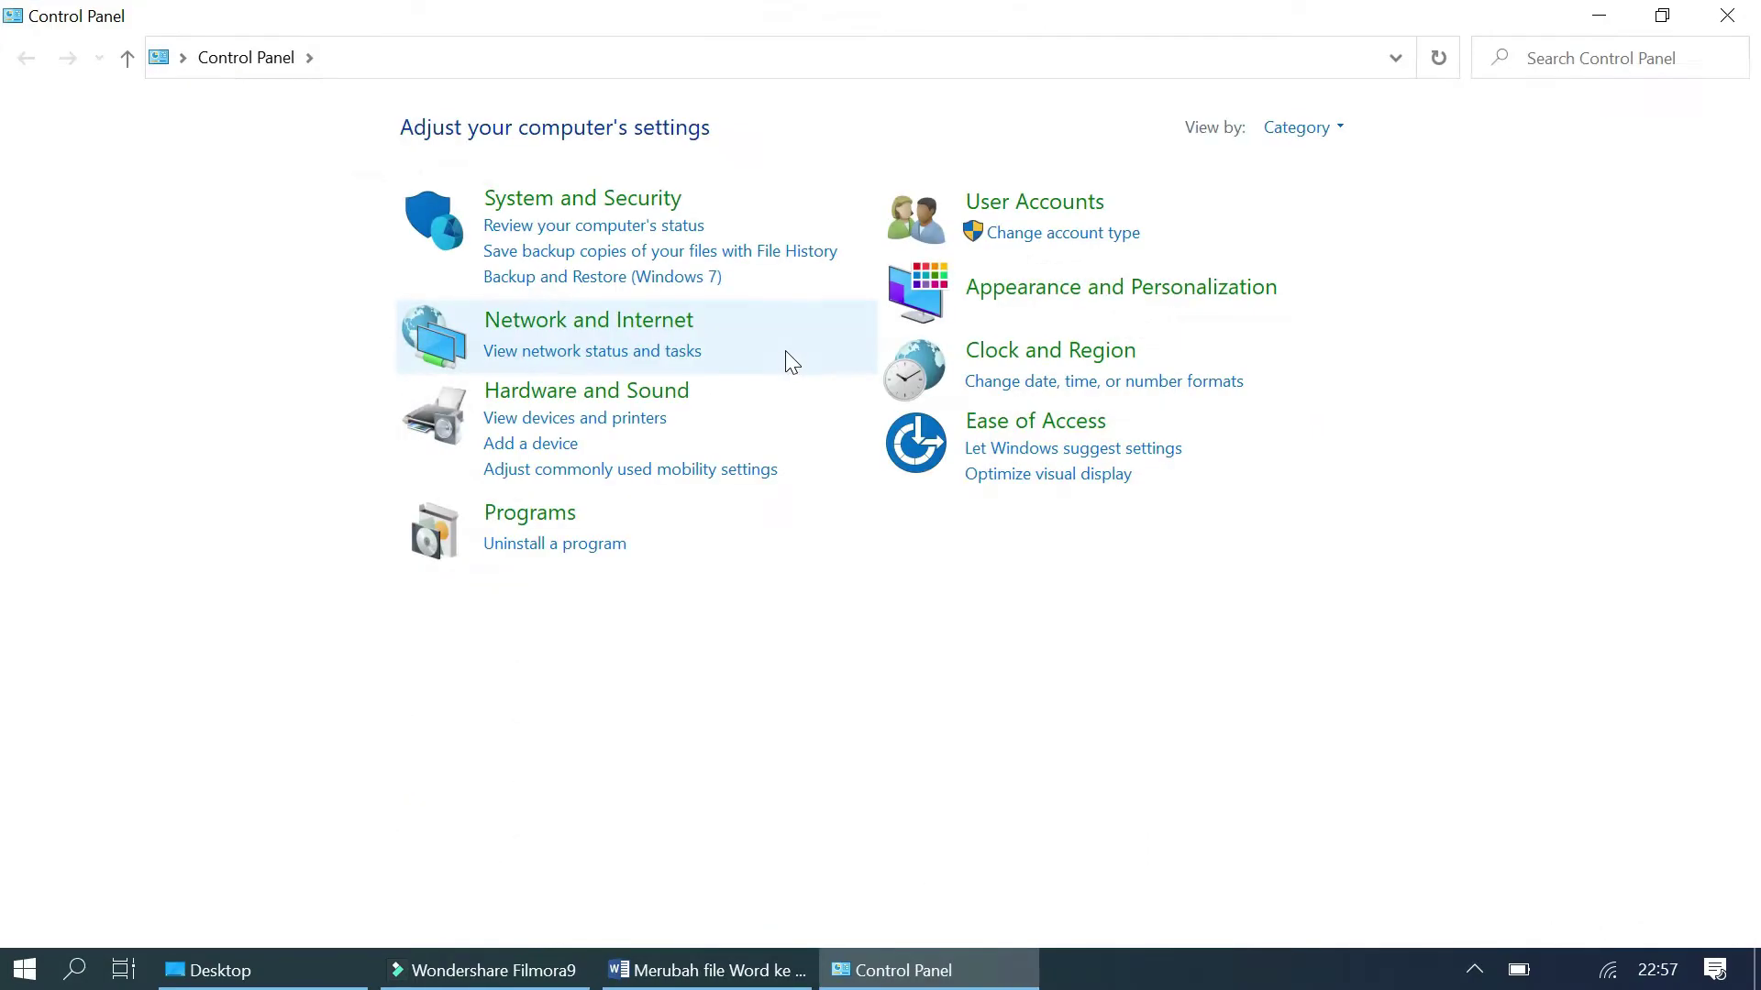
click(1560, 53)
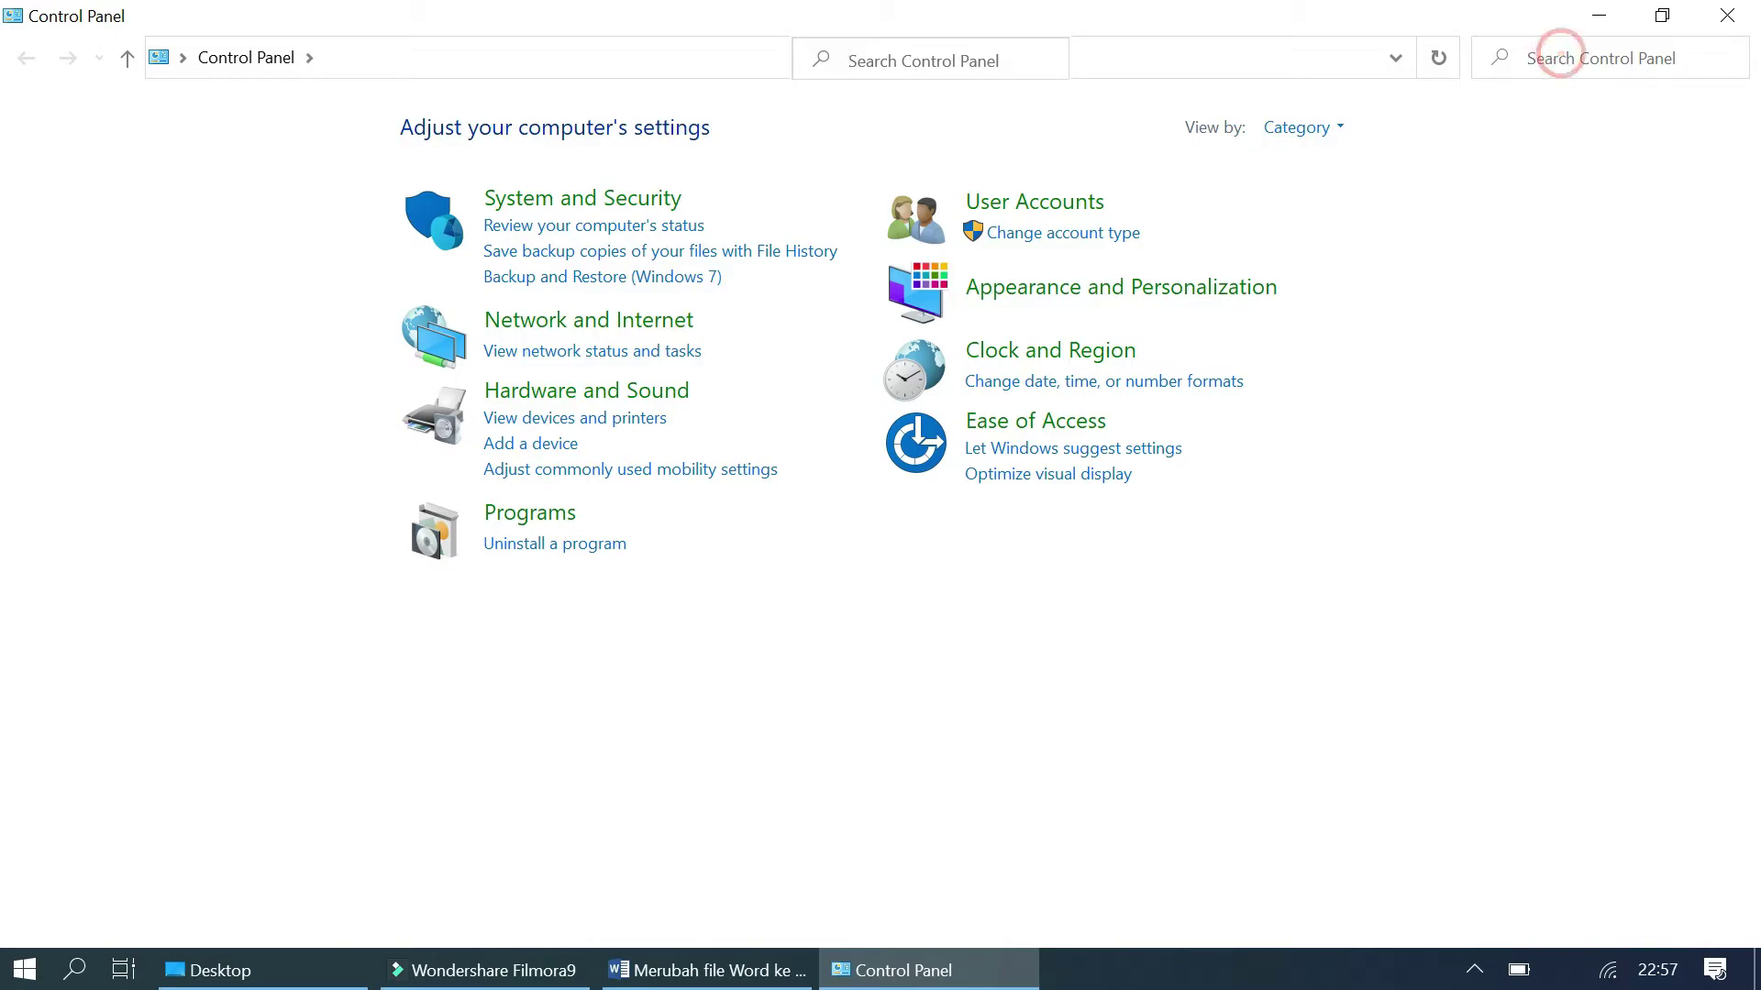
text(printer)
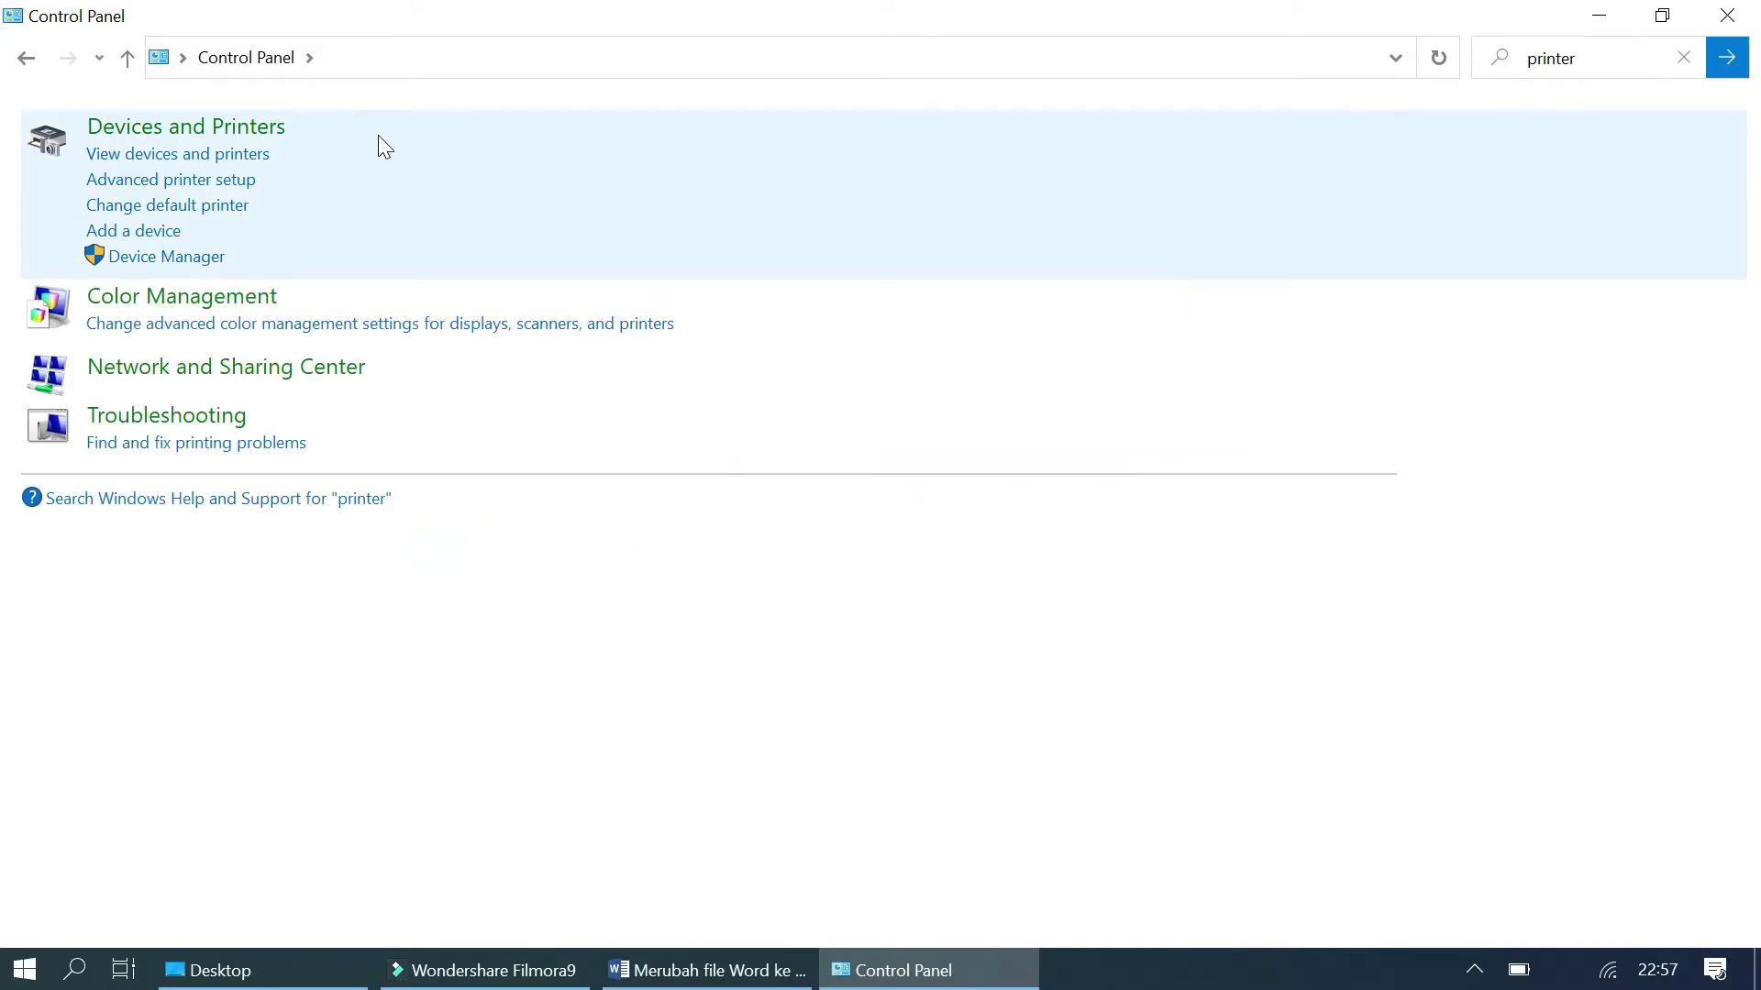
click(266, 151)
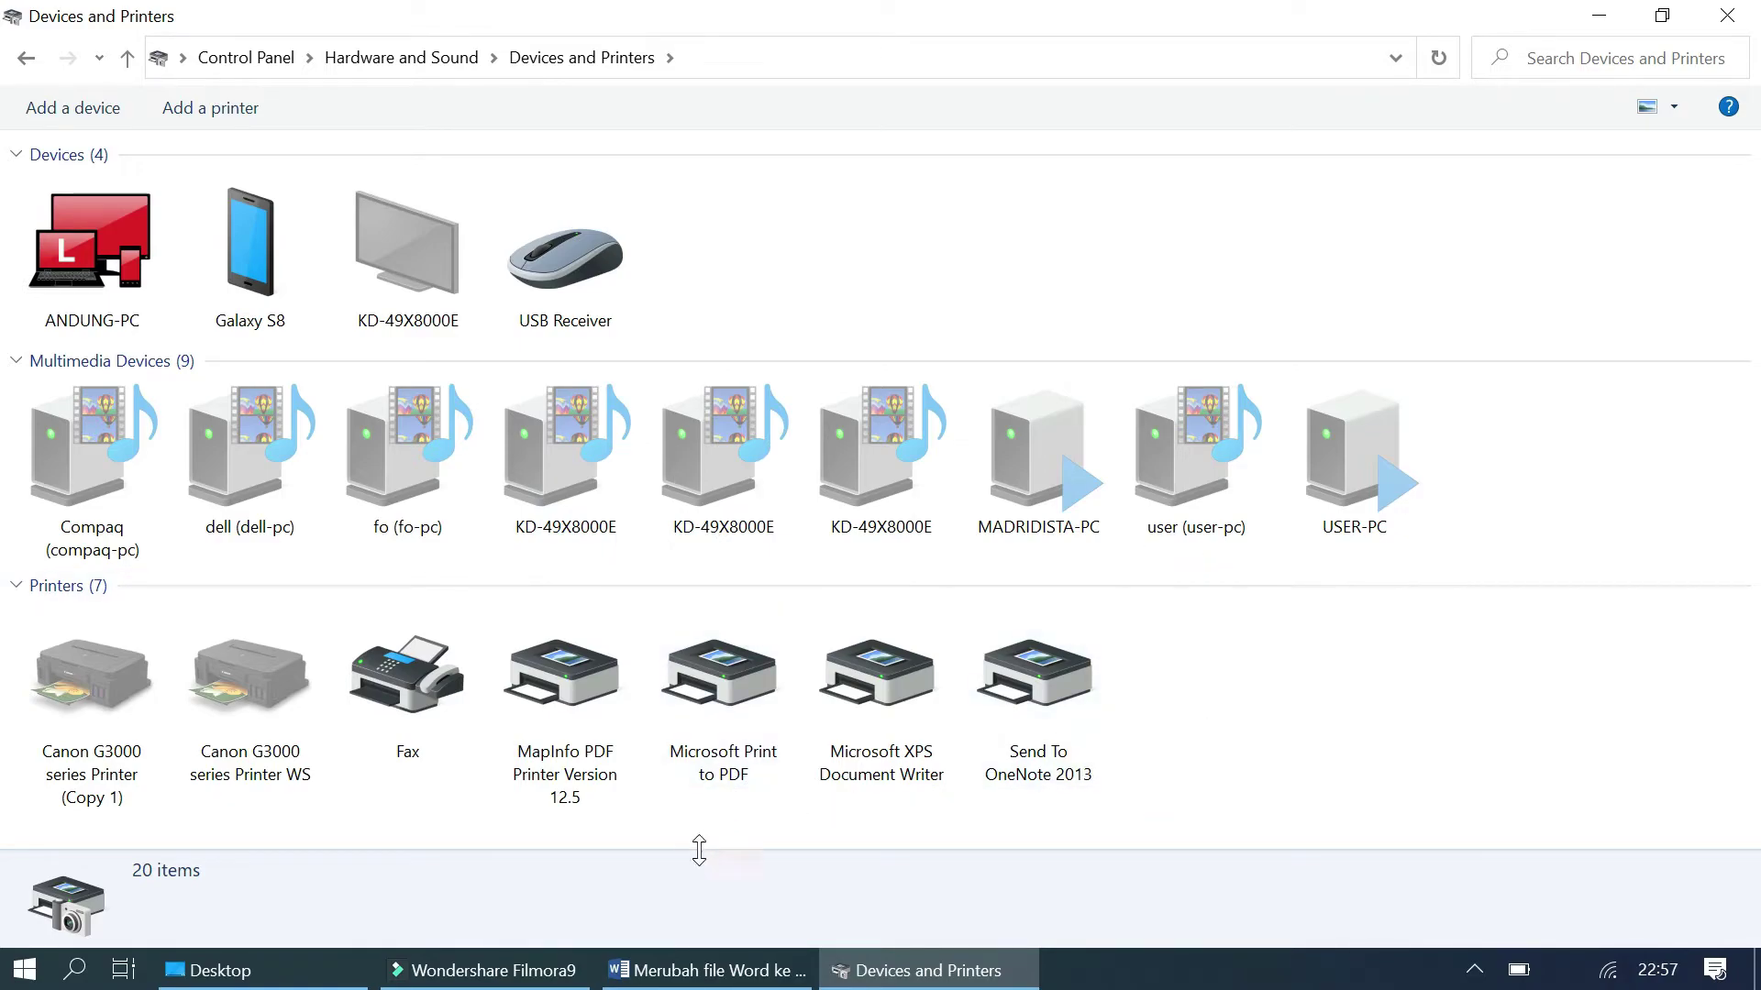
- Remove the Microsoft Print to PDF printer from the computer and confirm the removal
click(729, 730)
right_click(729, 728)
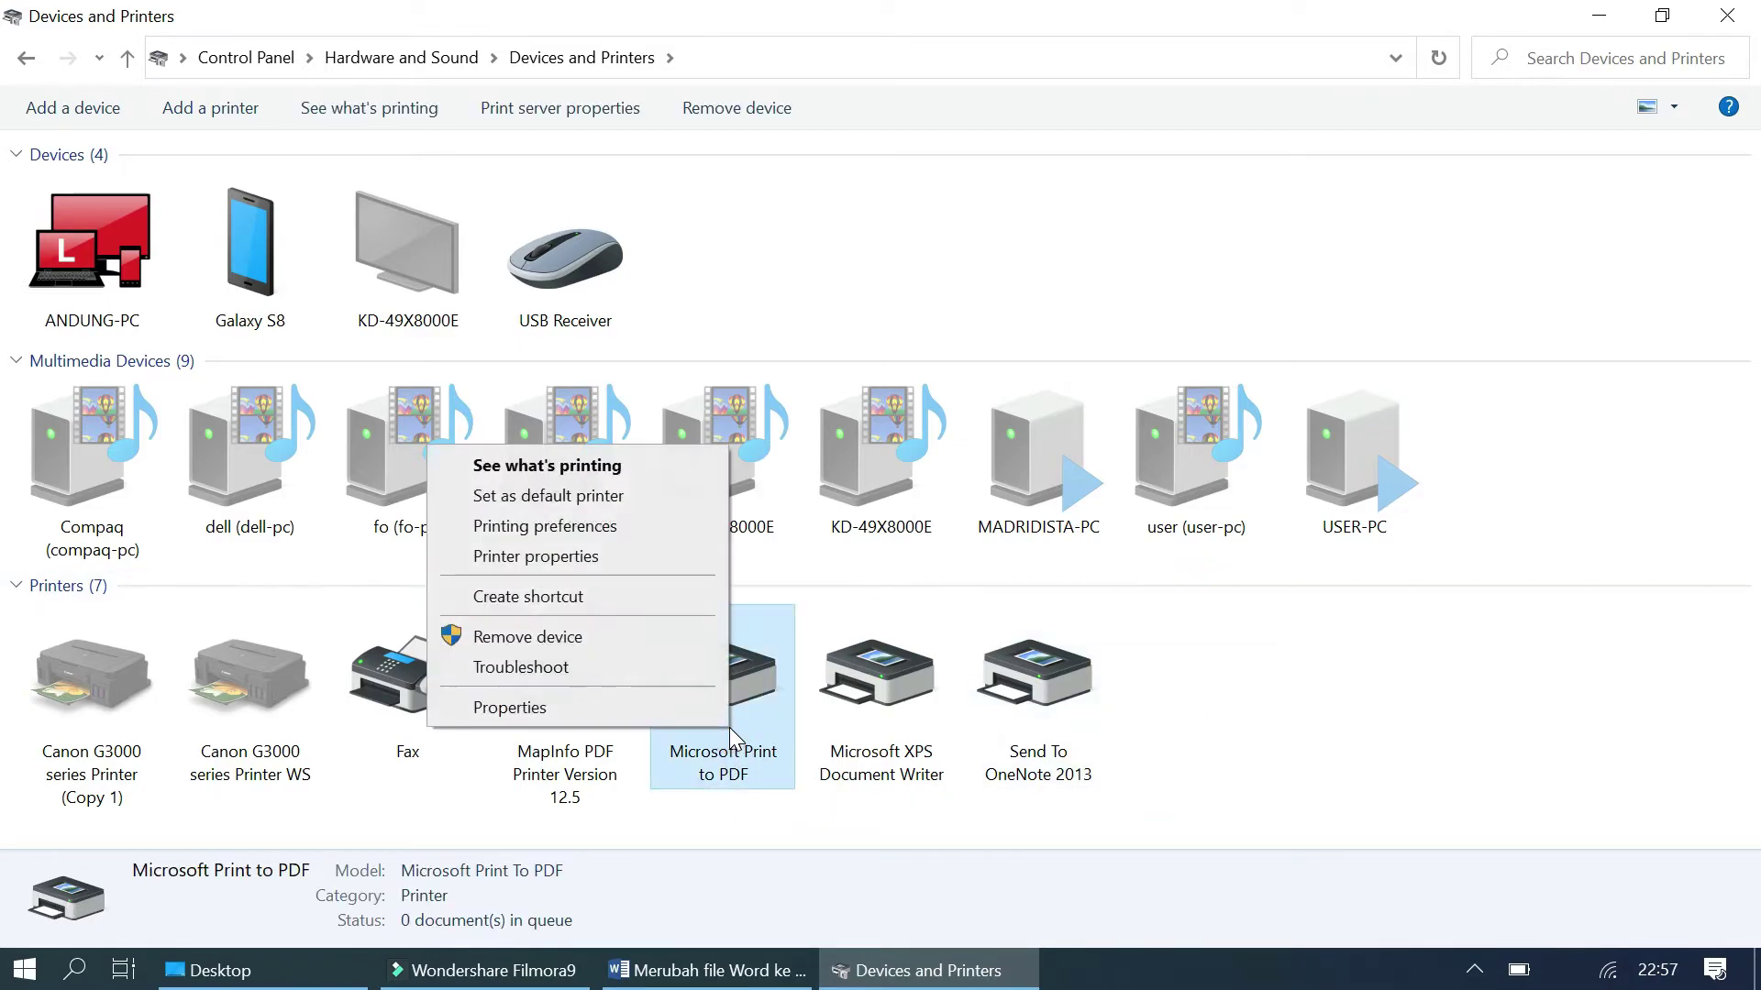
click(667, 636)
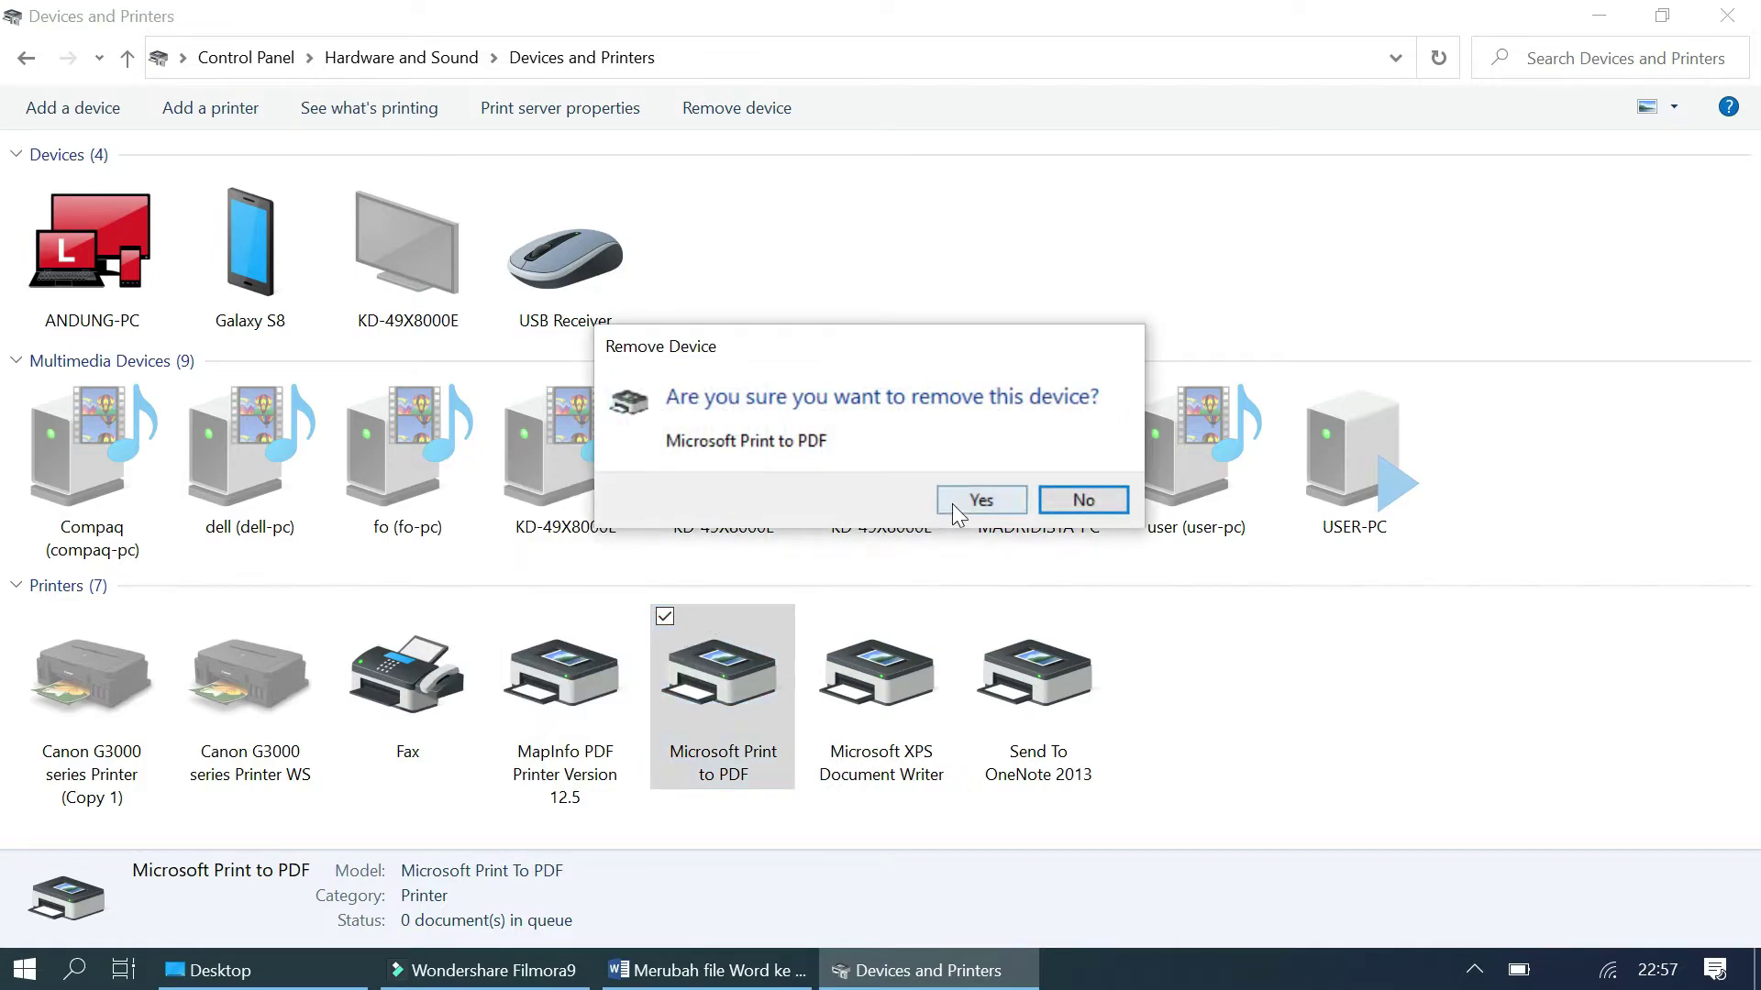
click(964, 503)
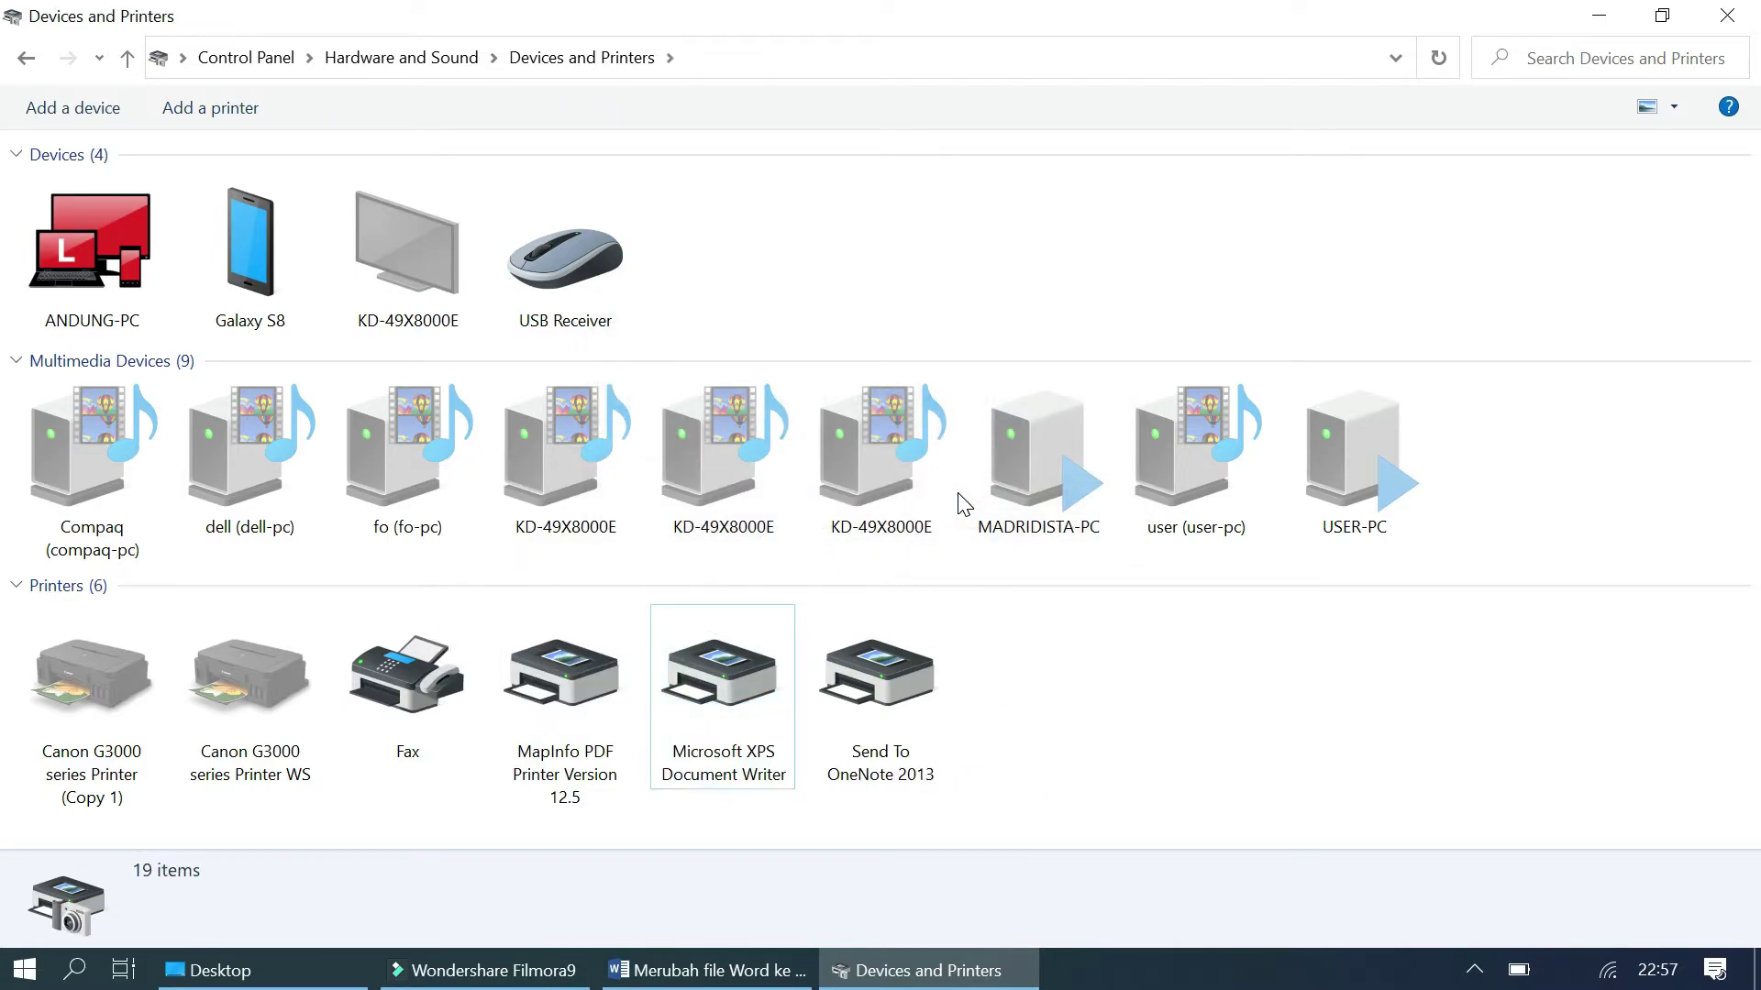
- Close Microsoft Word and reopen the document "Merubah file Word ke PDF" from the desktop
click(734, 973)
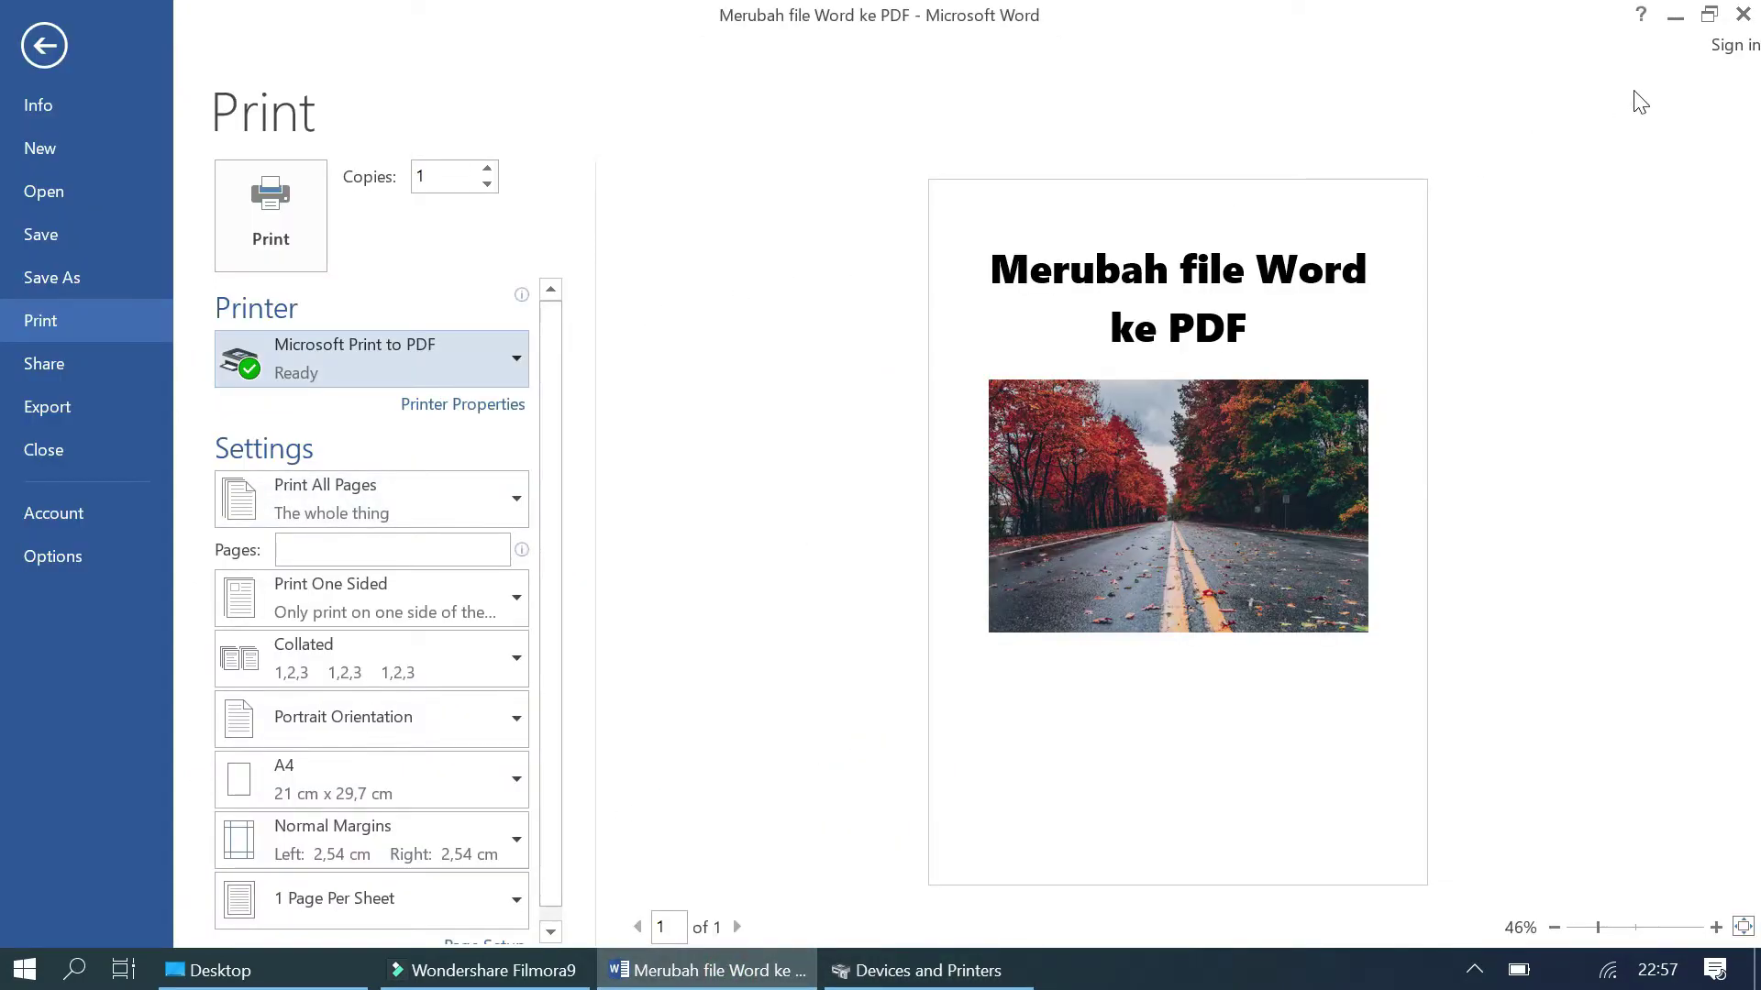
click(1742, 15)
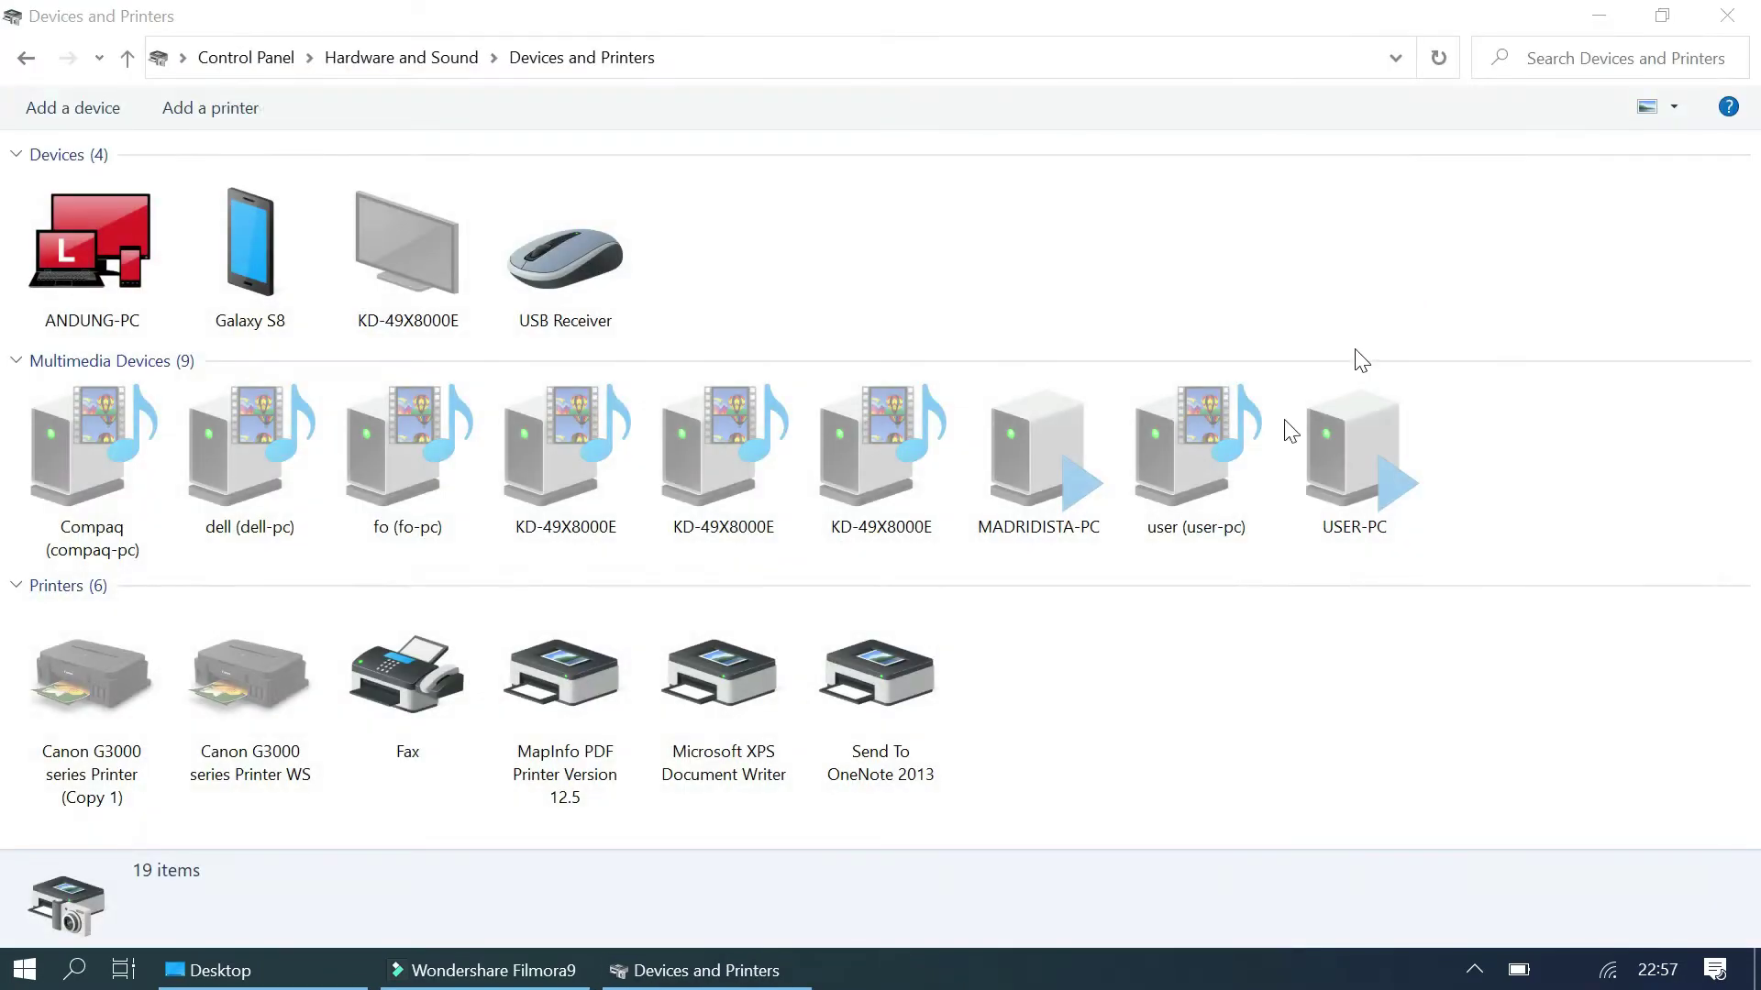
key(super+d)
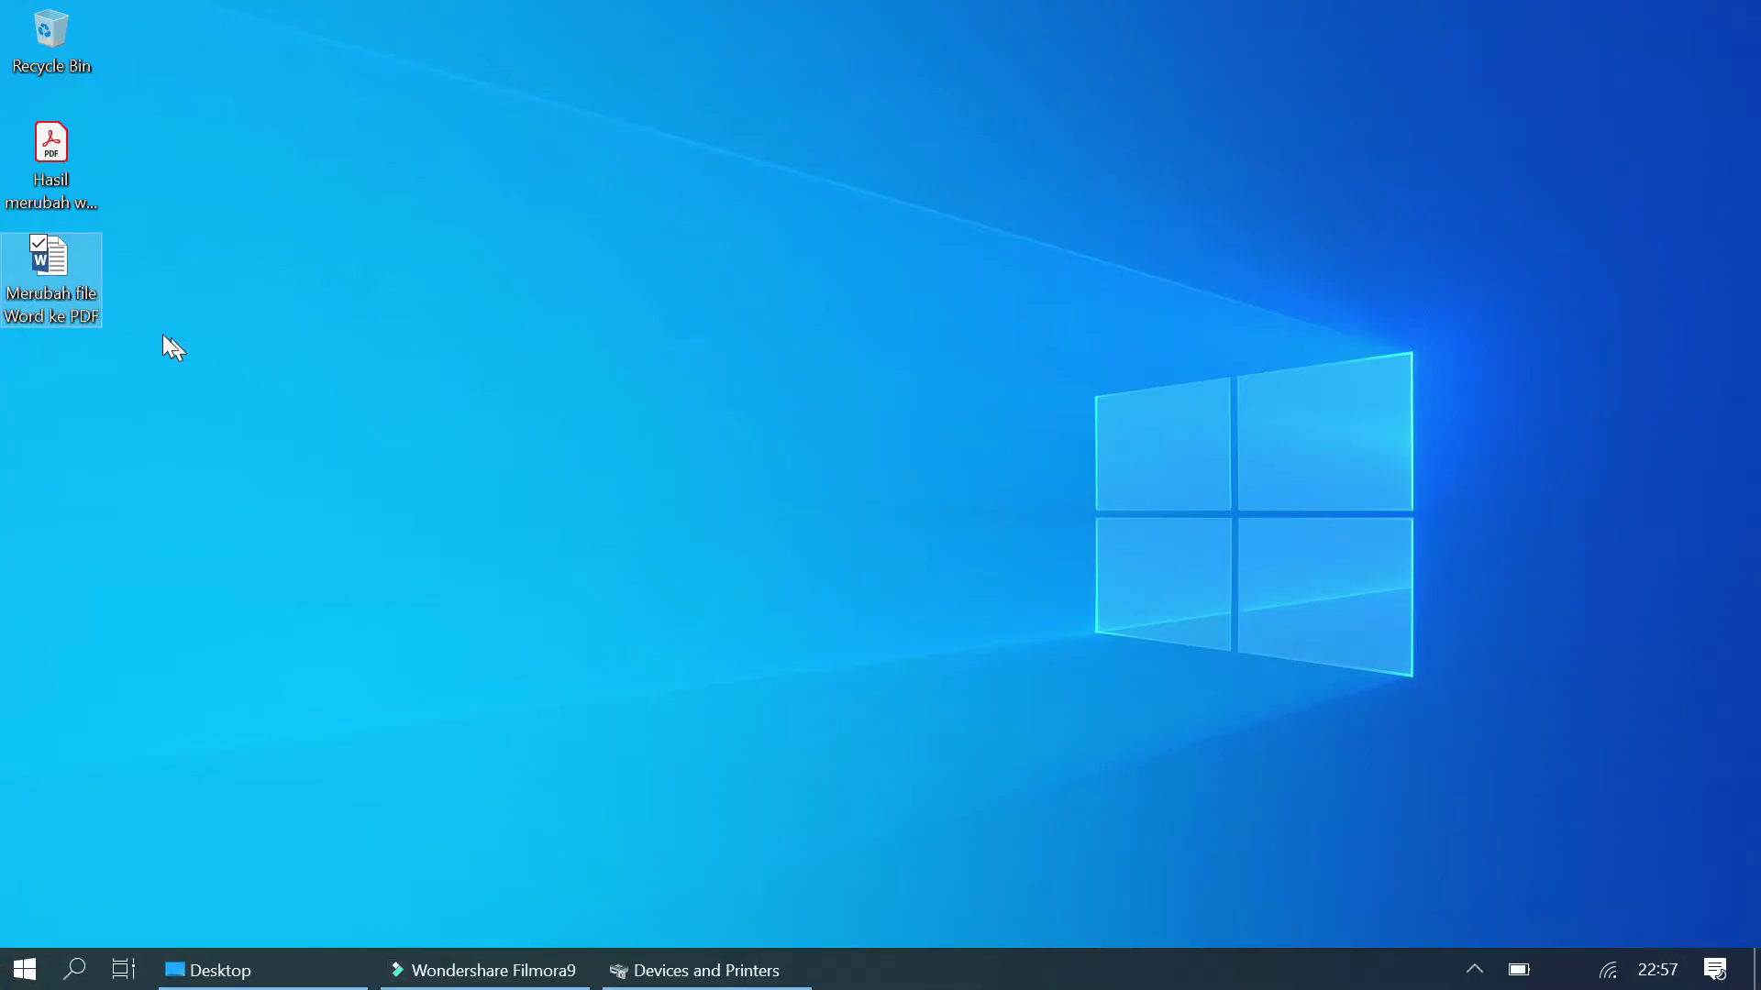
double_click(68, 279)
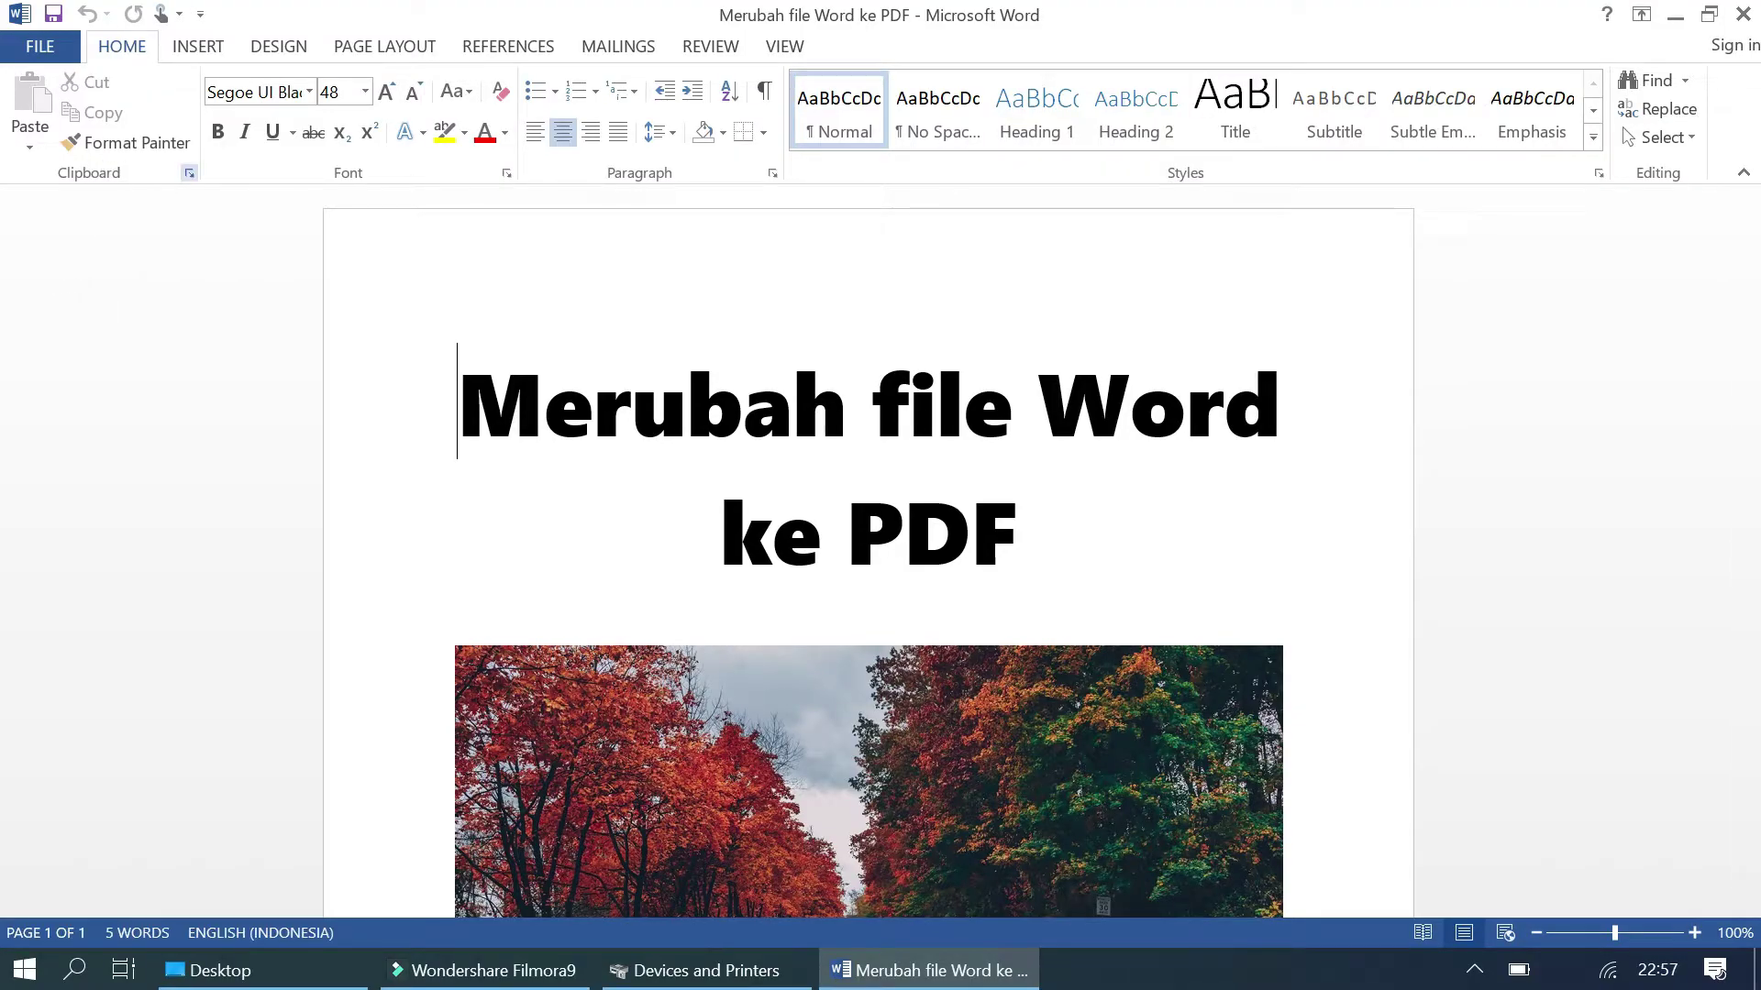
- Check the print settings' printer list for Microsoft Print to PDF, then minimize Word
click(52, 49)
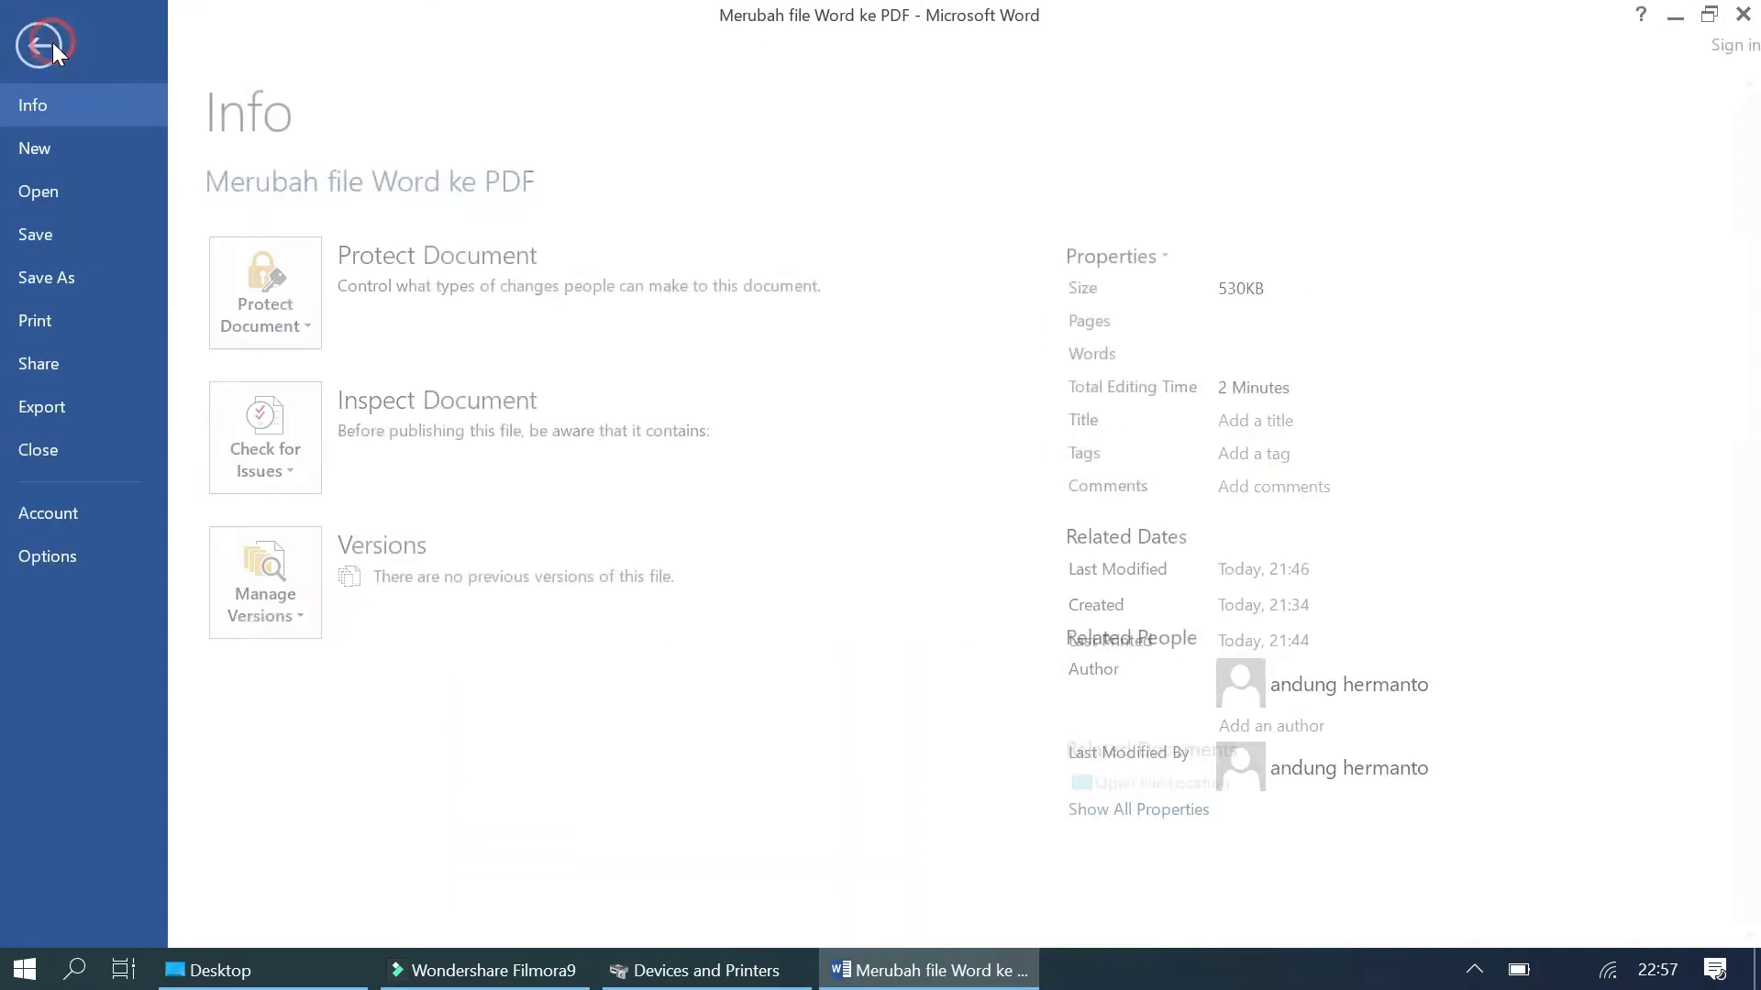
click(101, 319)
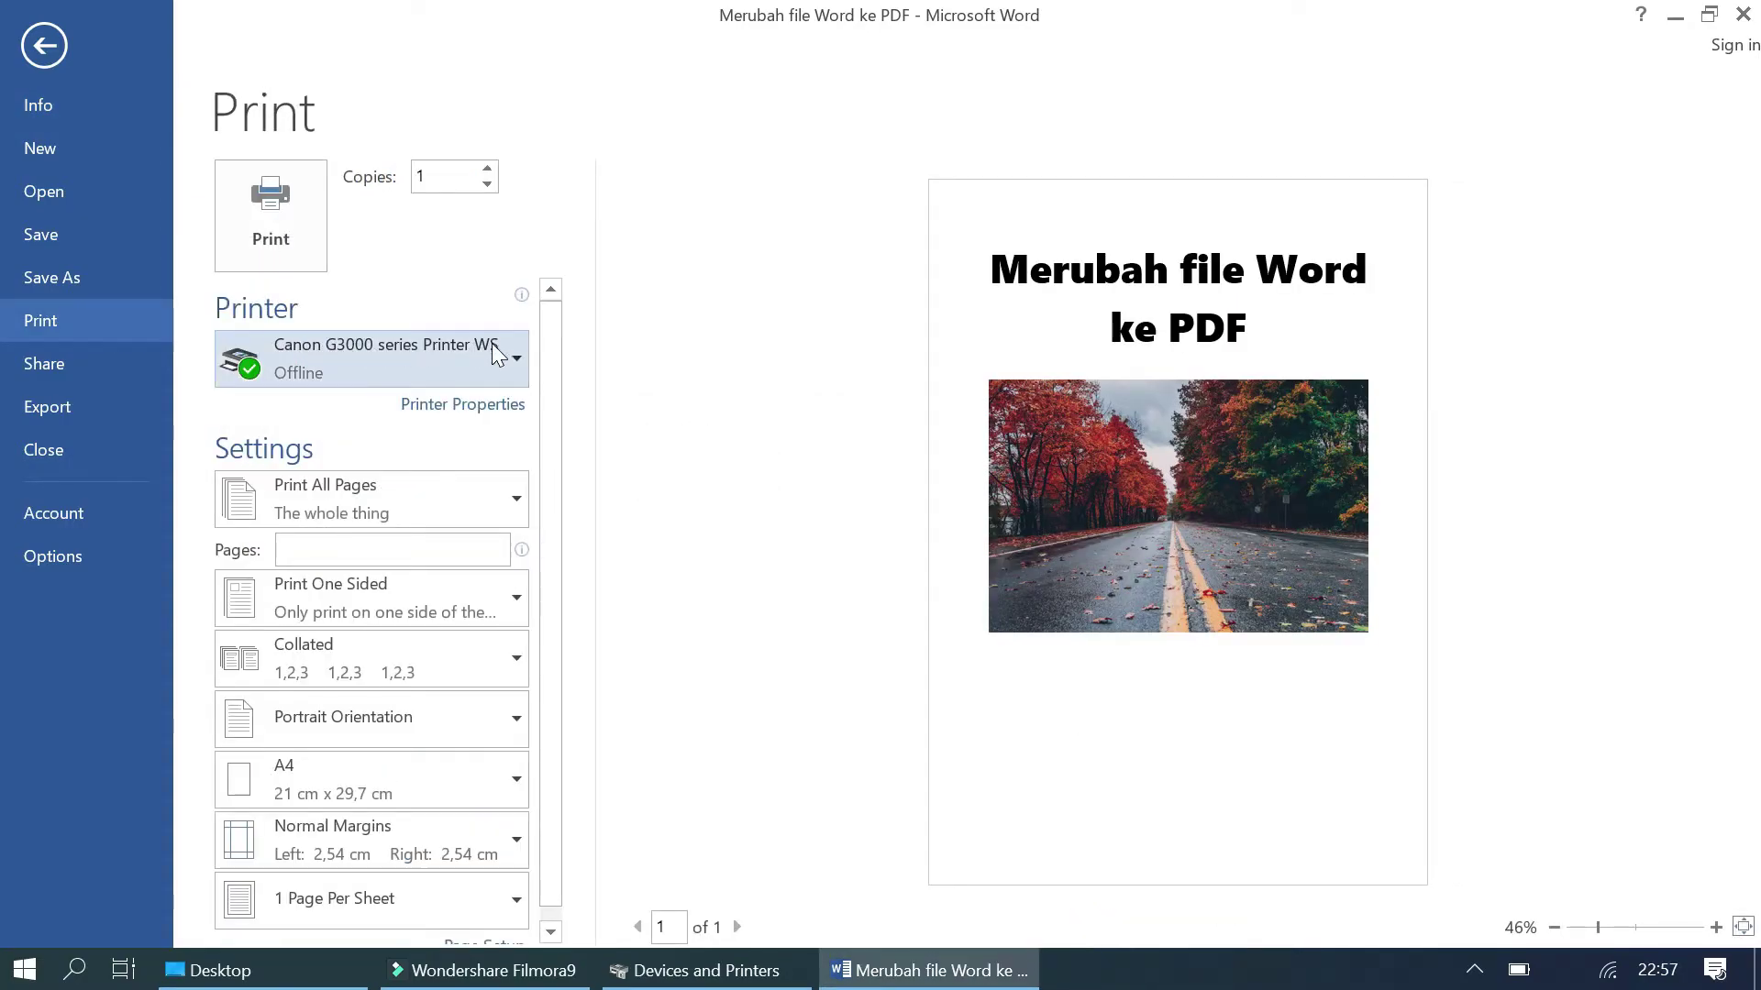
click(502, 349)
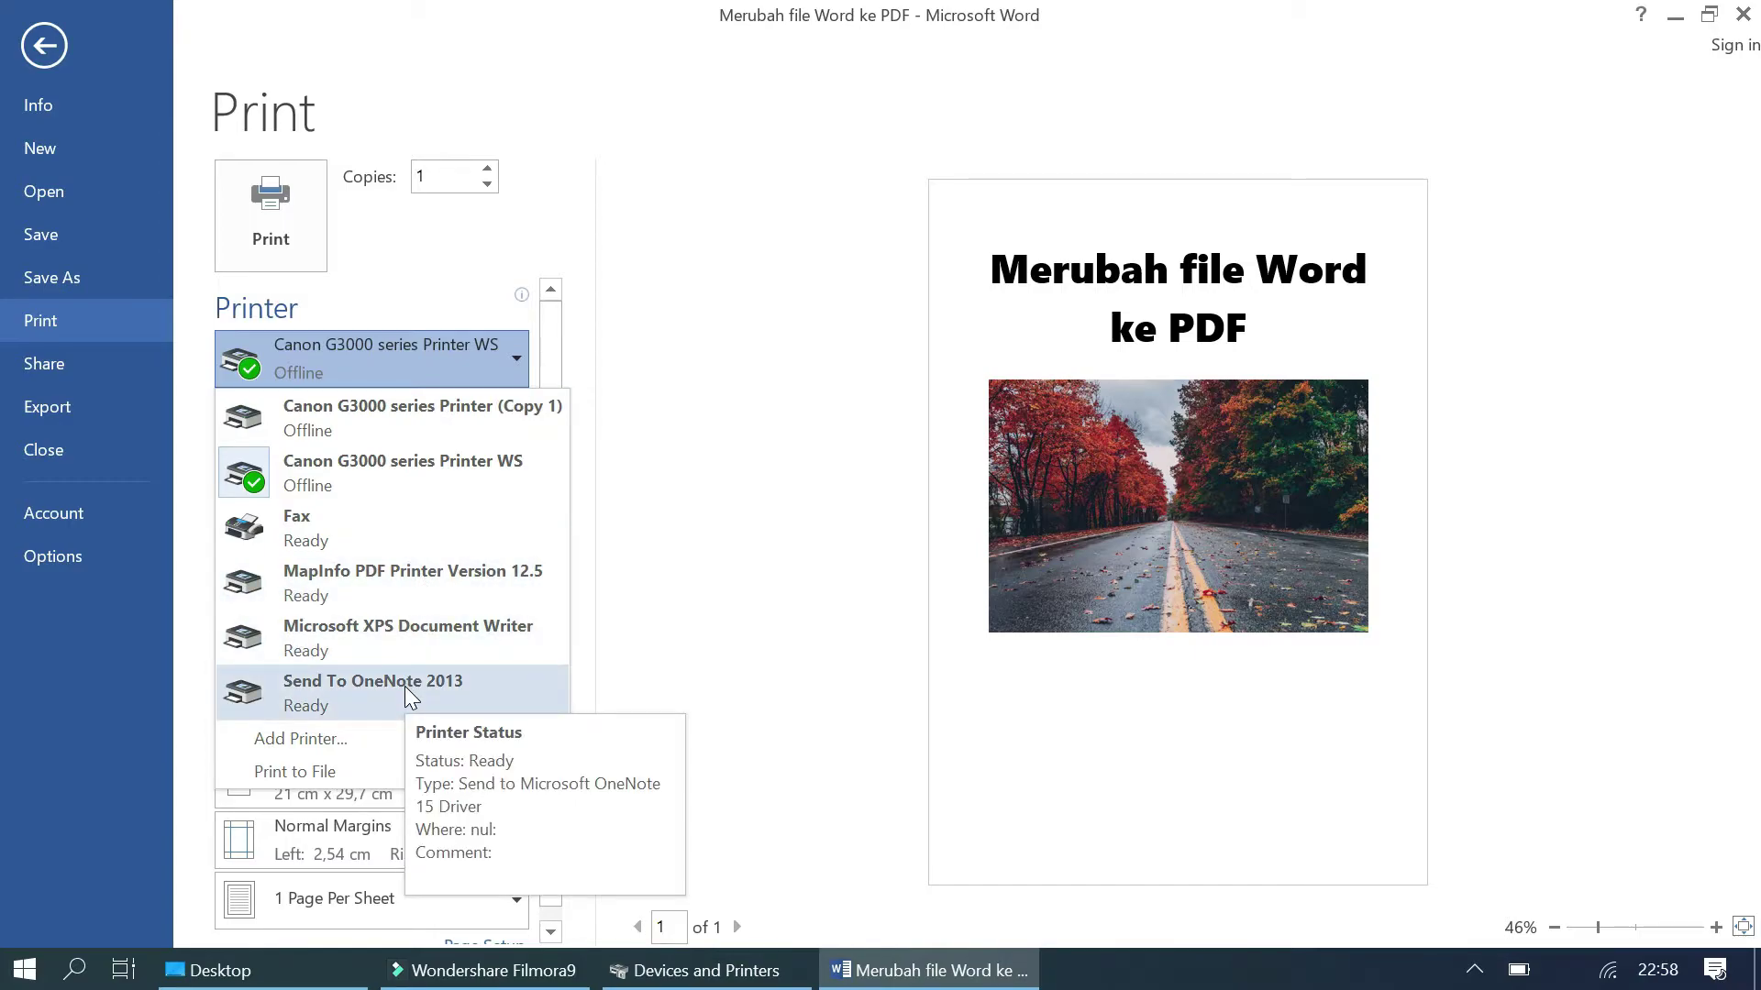
click(761, 466)
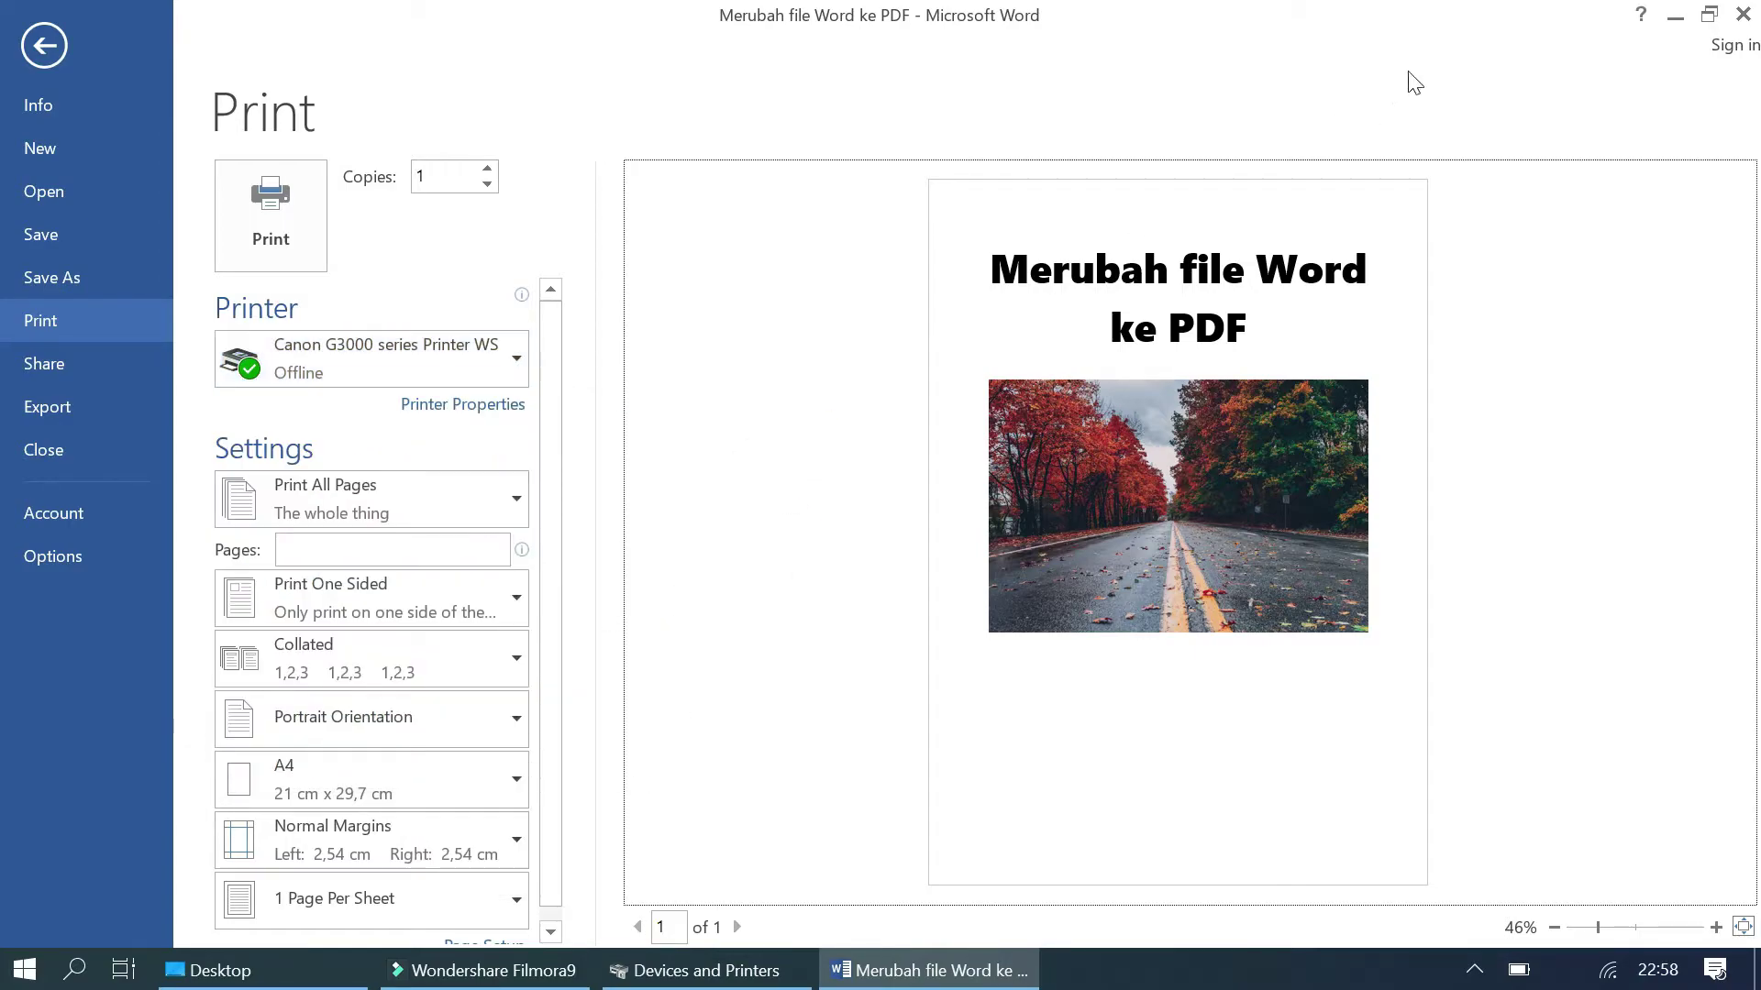
click(1675, 15)
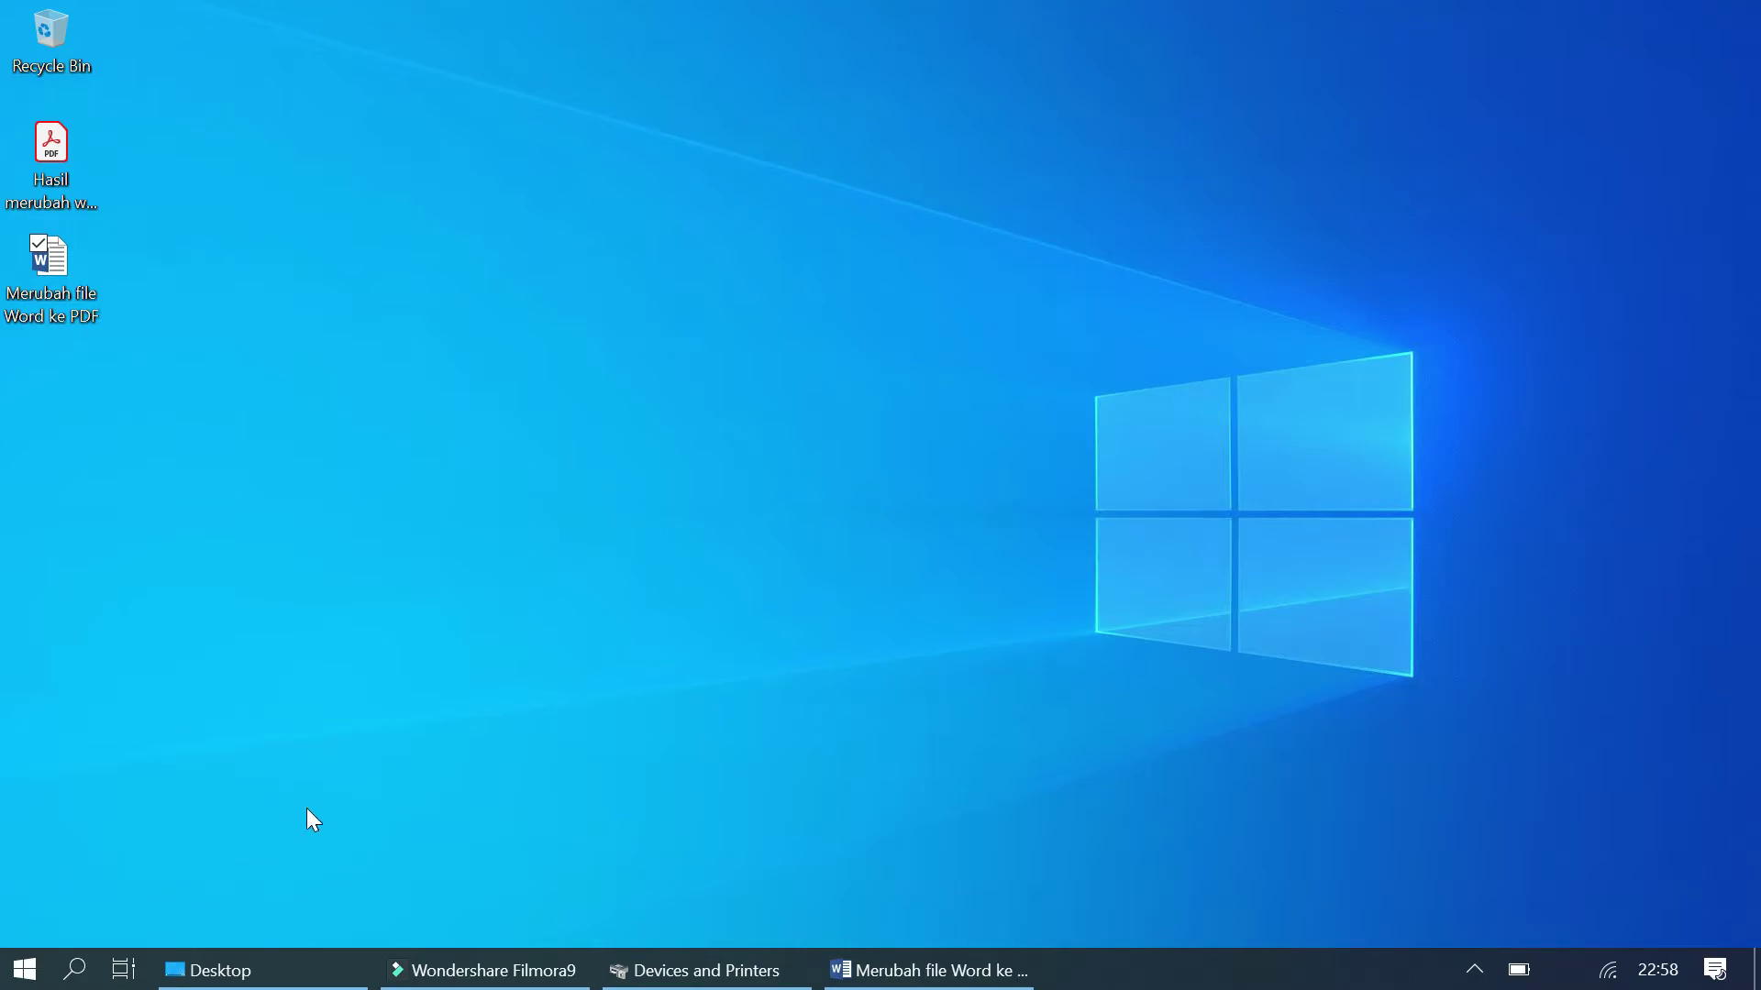
- Search Windows for "windows fe", examine the Windows Features list for Microsoft Print to PDF, and close it without changes
click(80, 970)
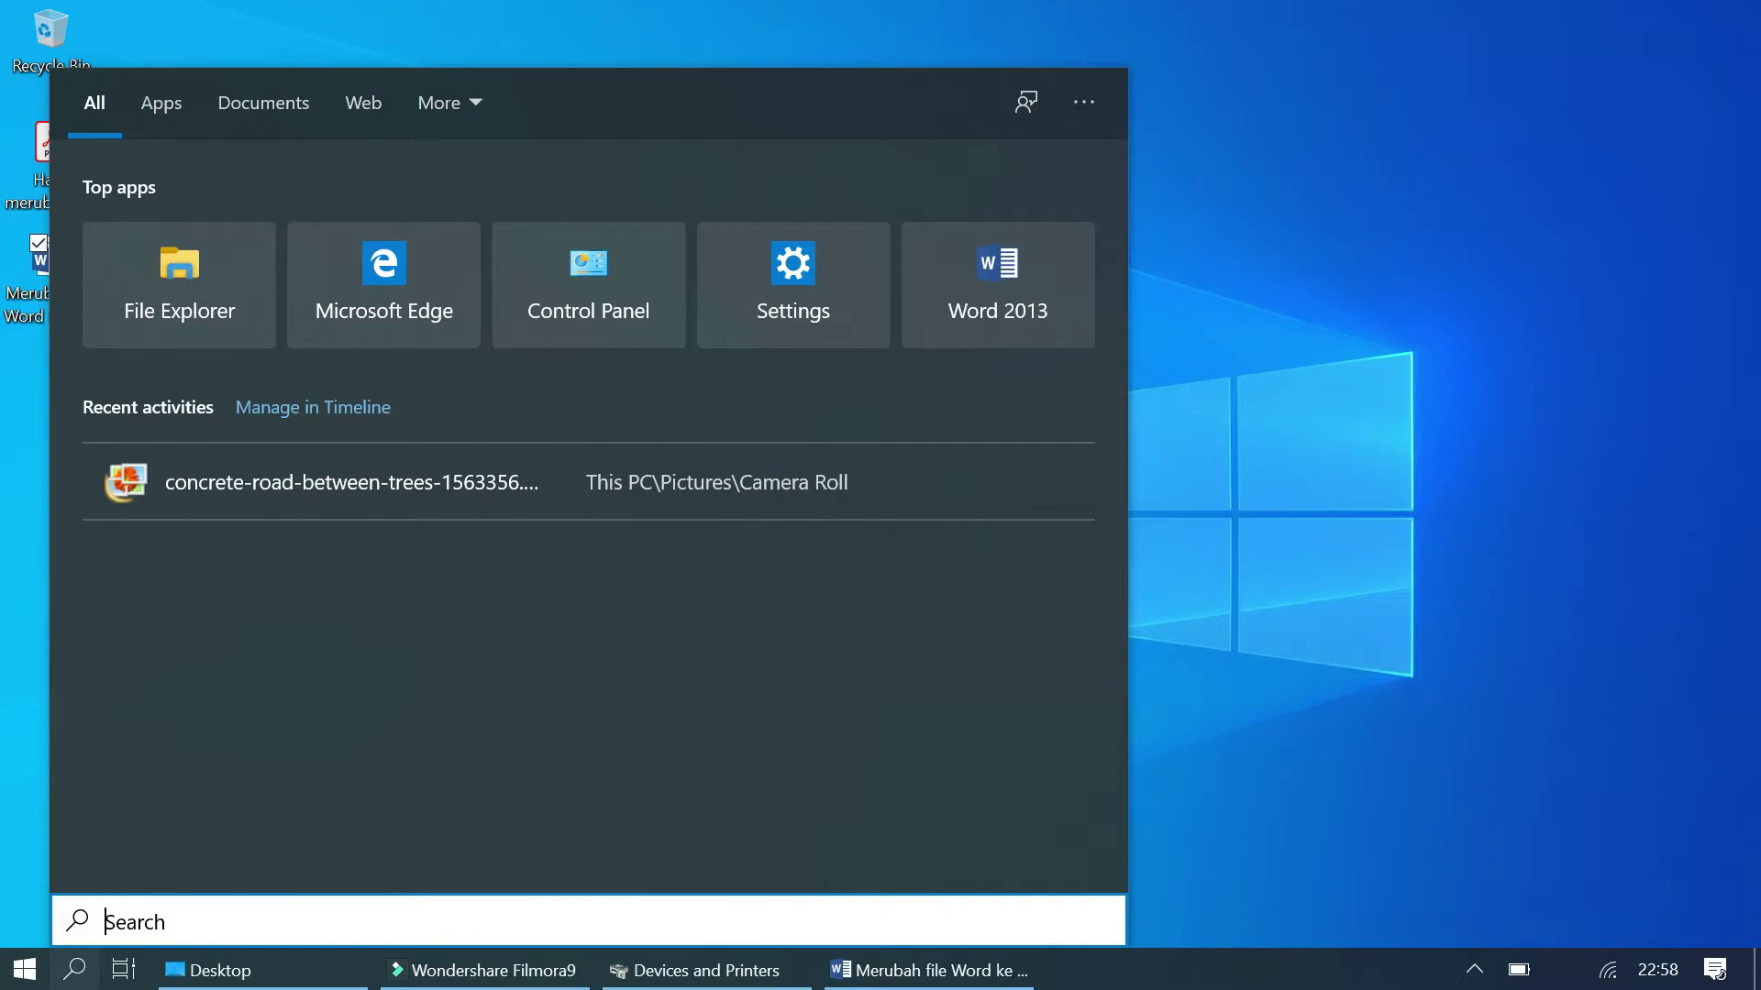
text(window)
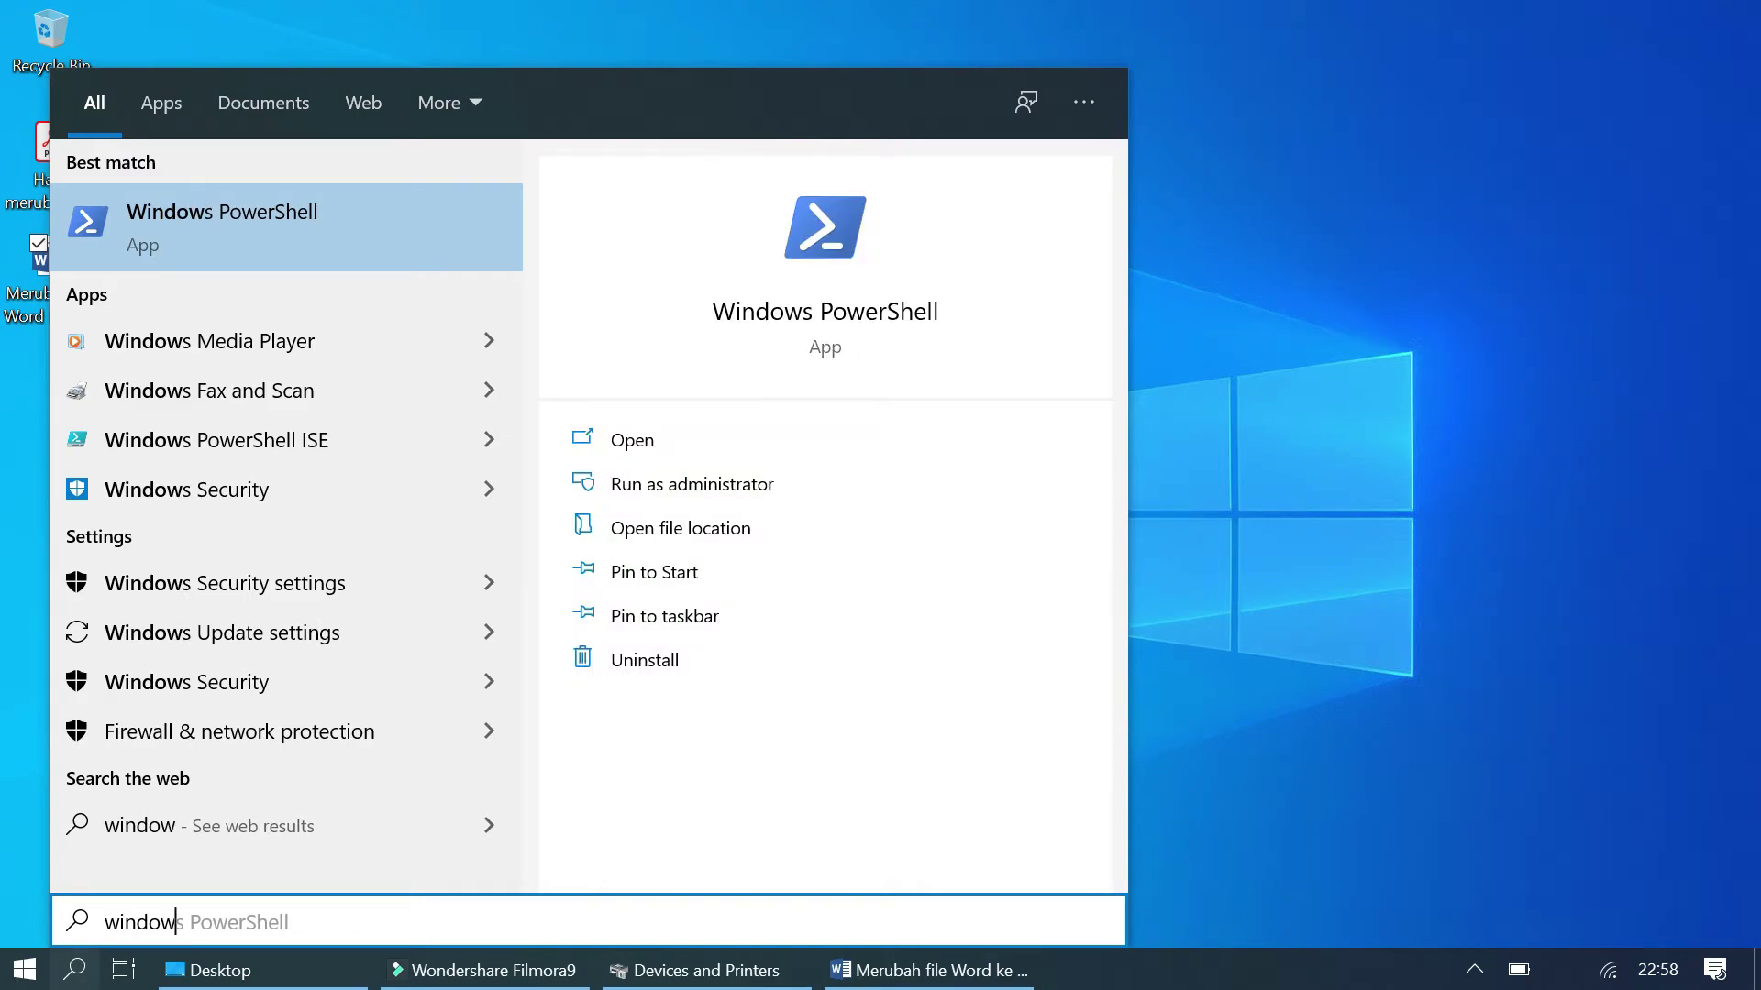
text(s fe)
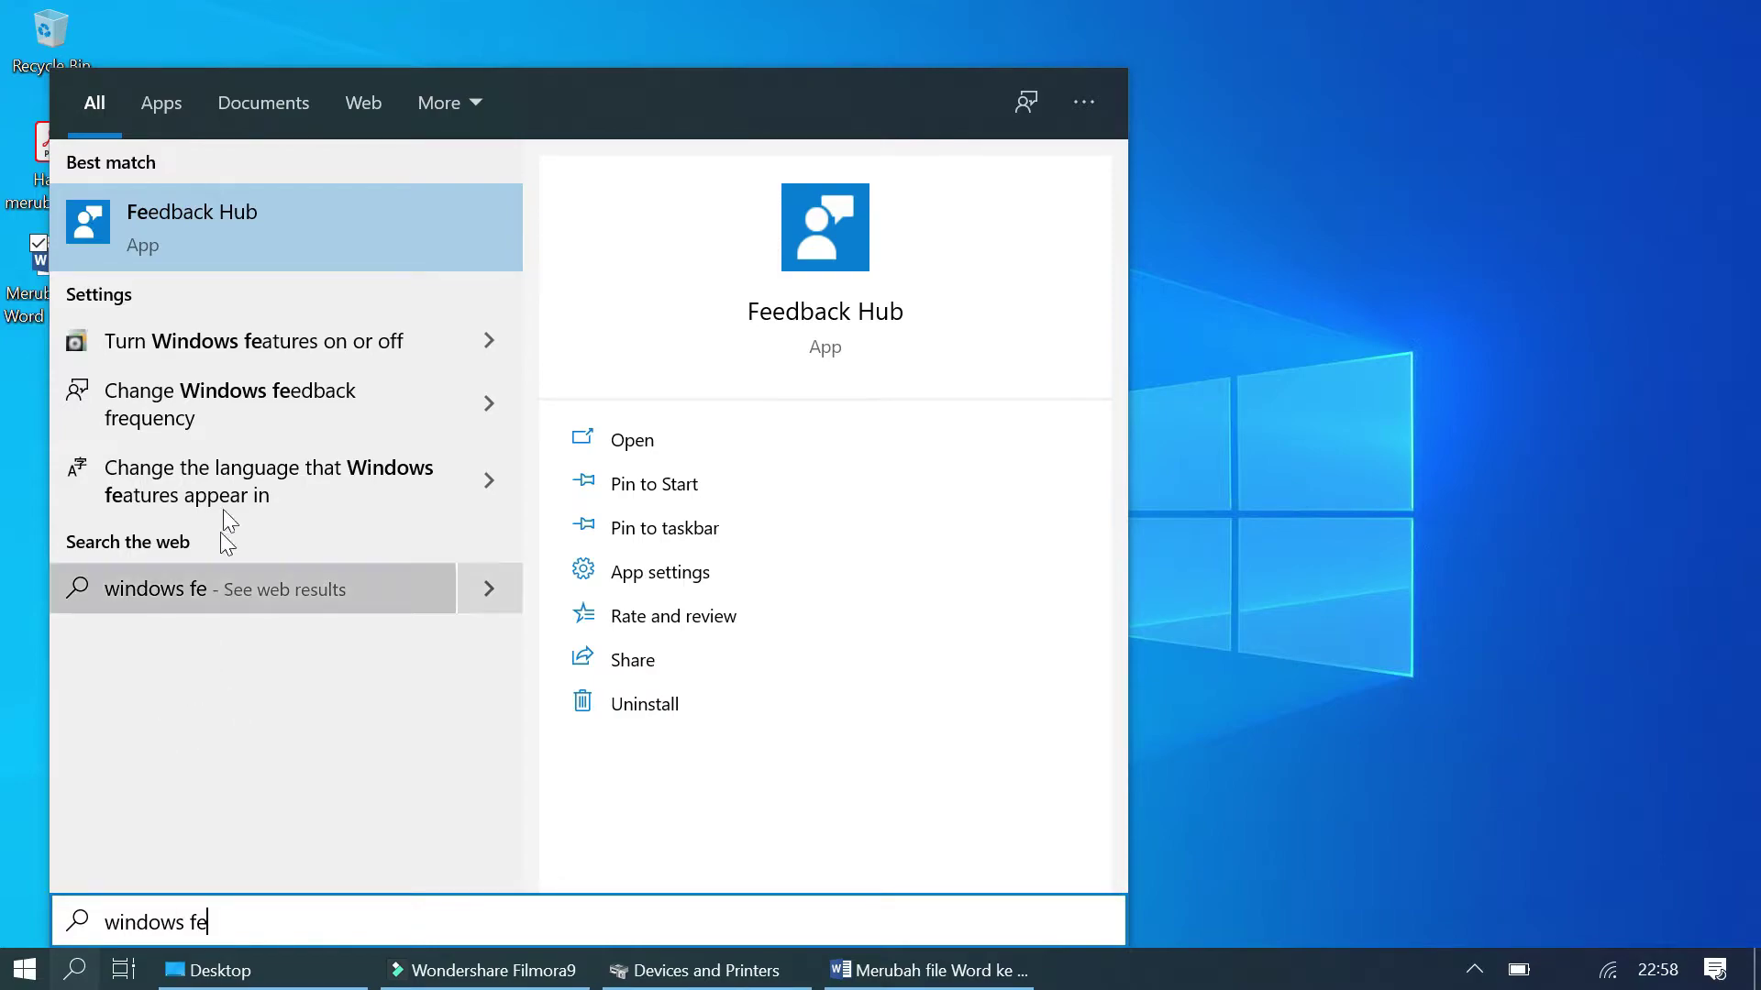
click(239, 337)
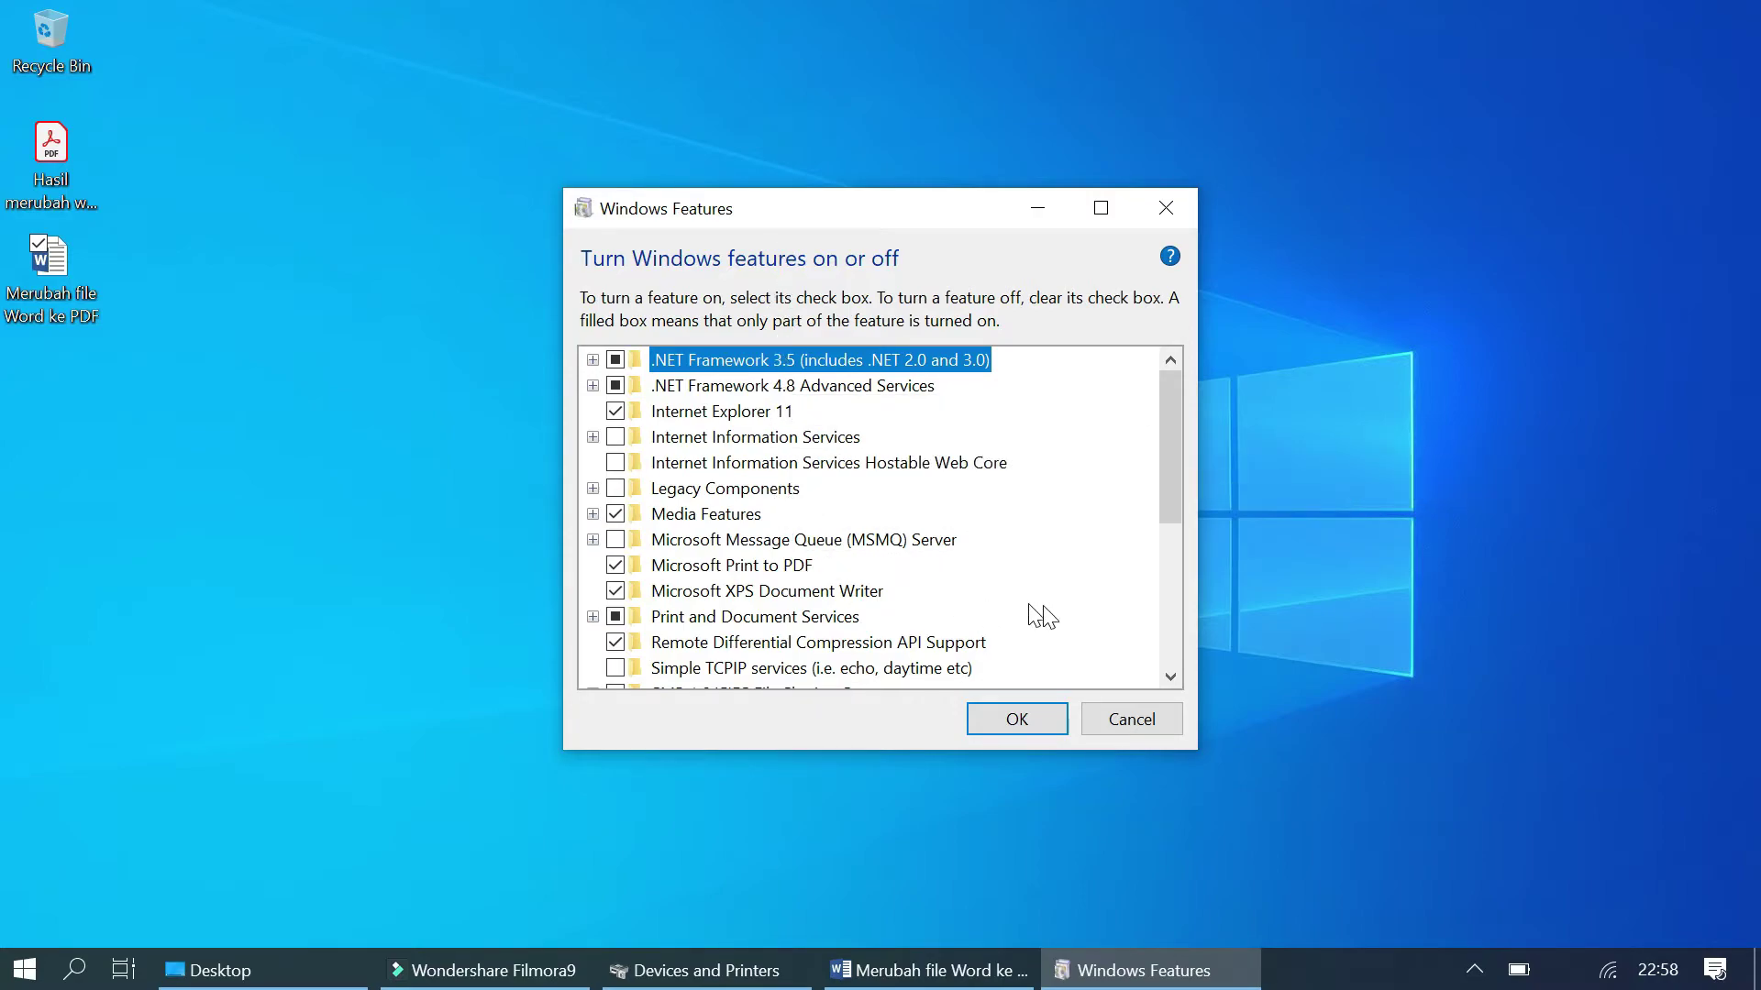
click(1130, 721)
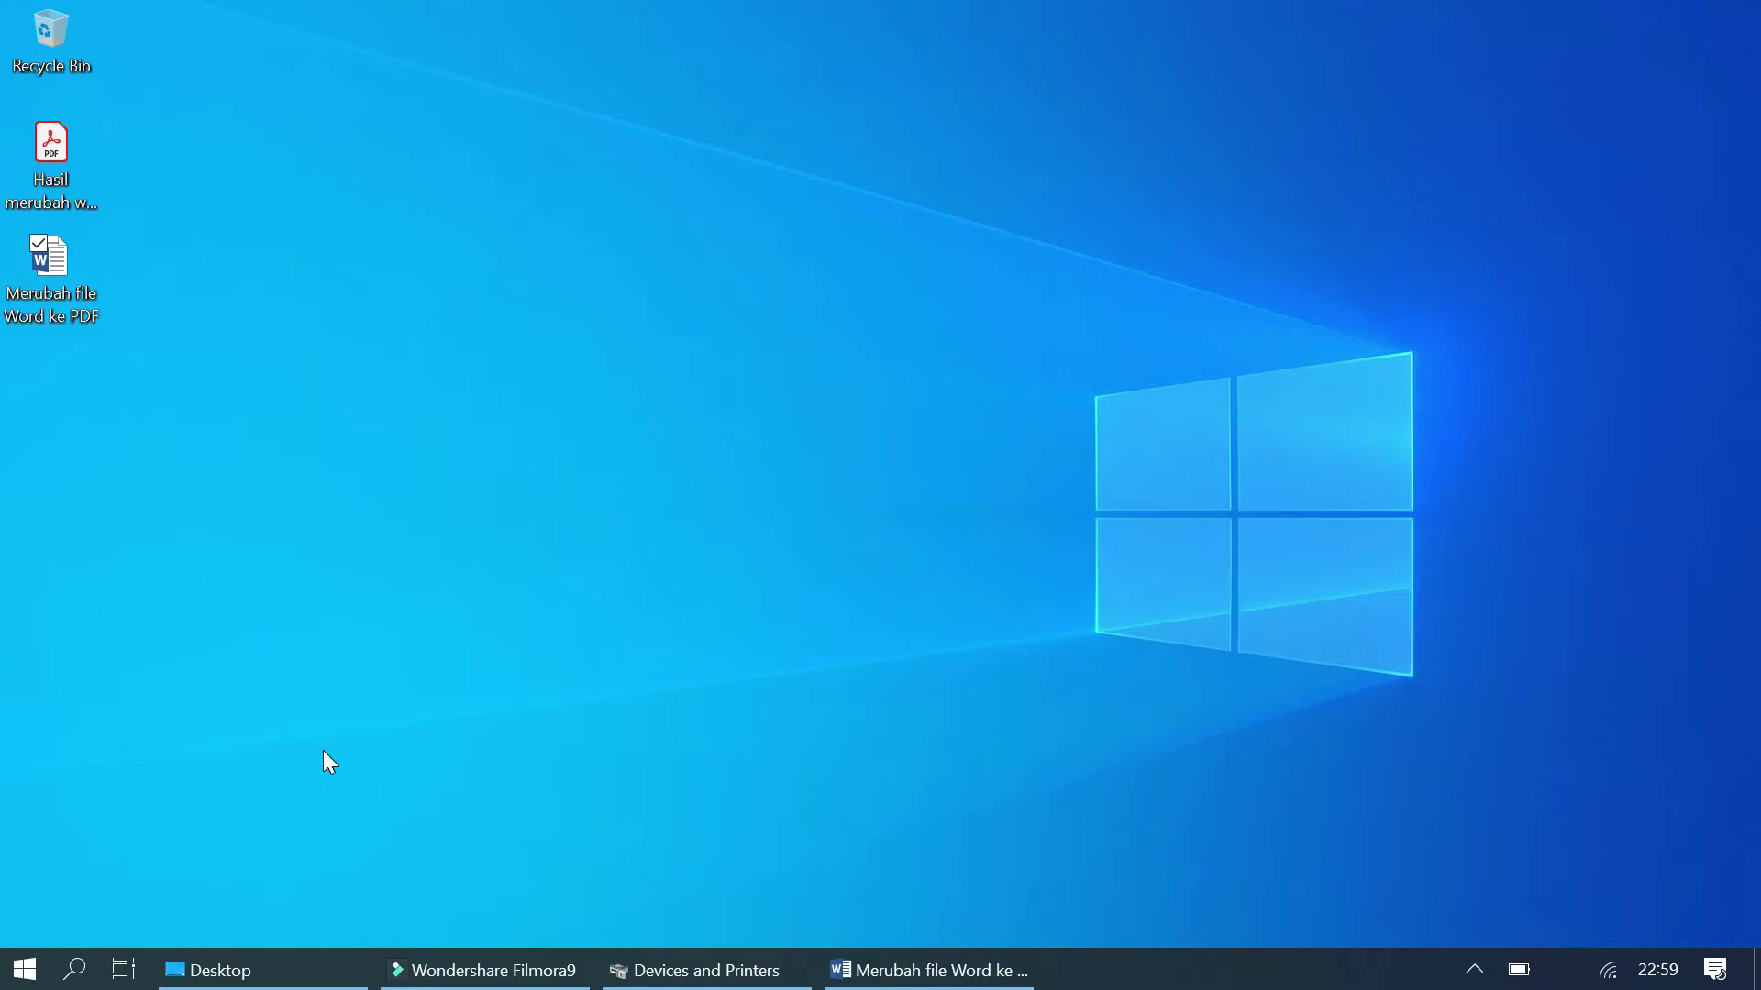
key(super+r)
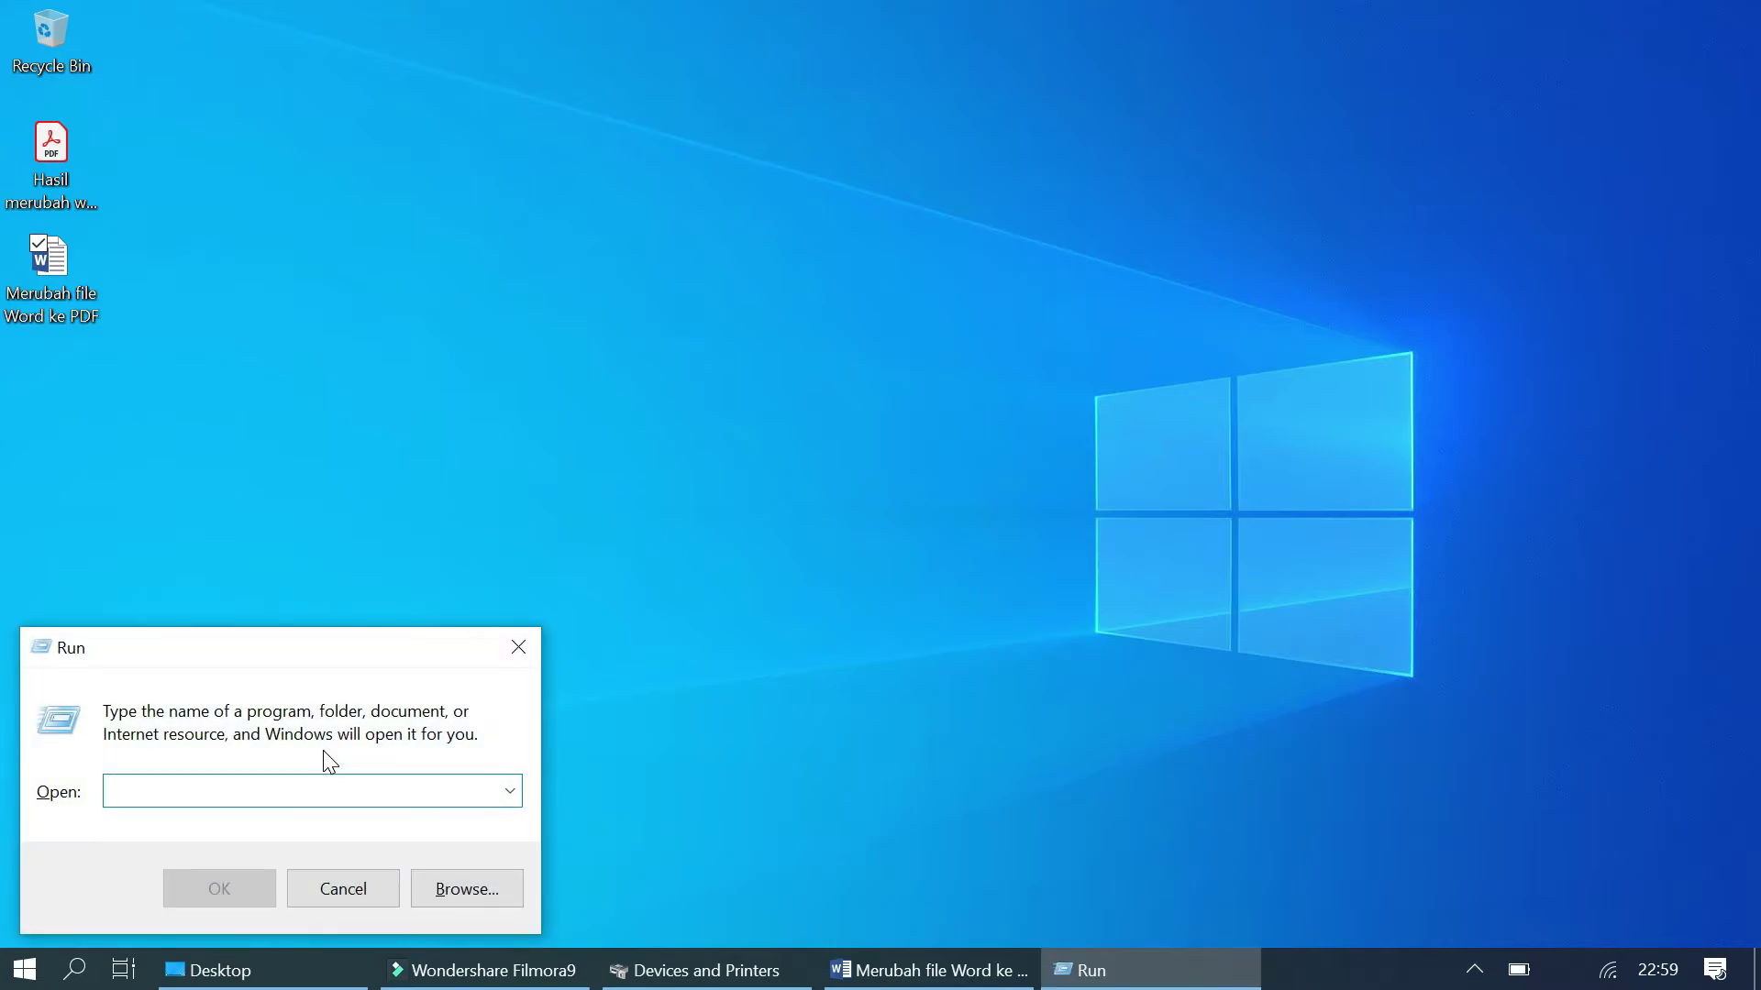
click(366, 889)
right_click(25, 978)
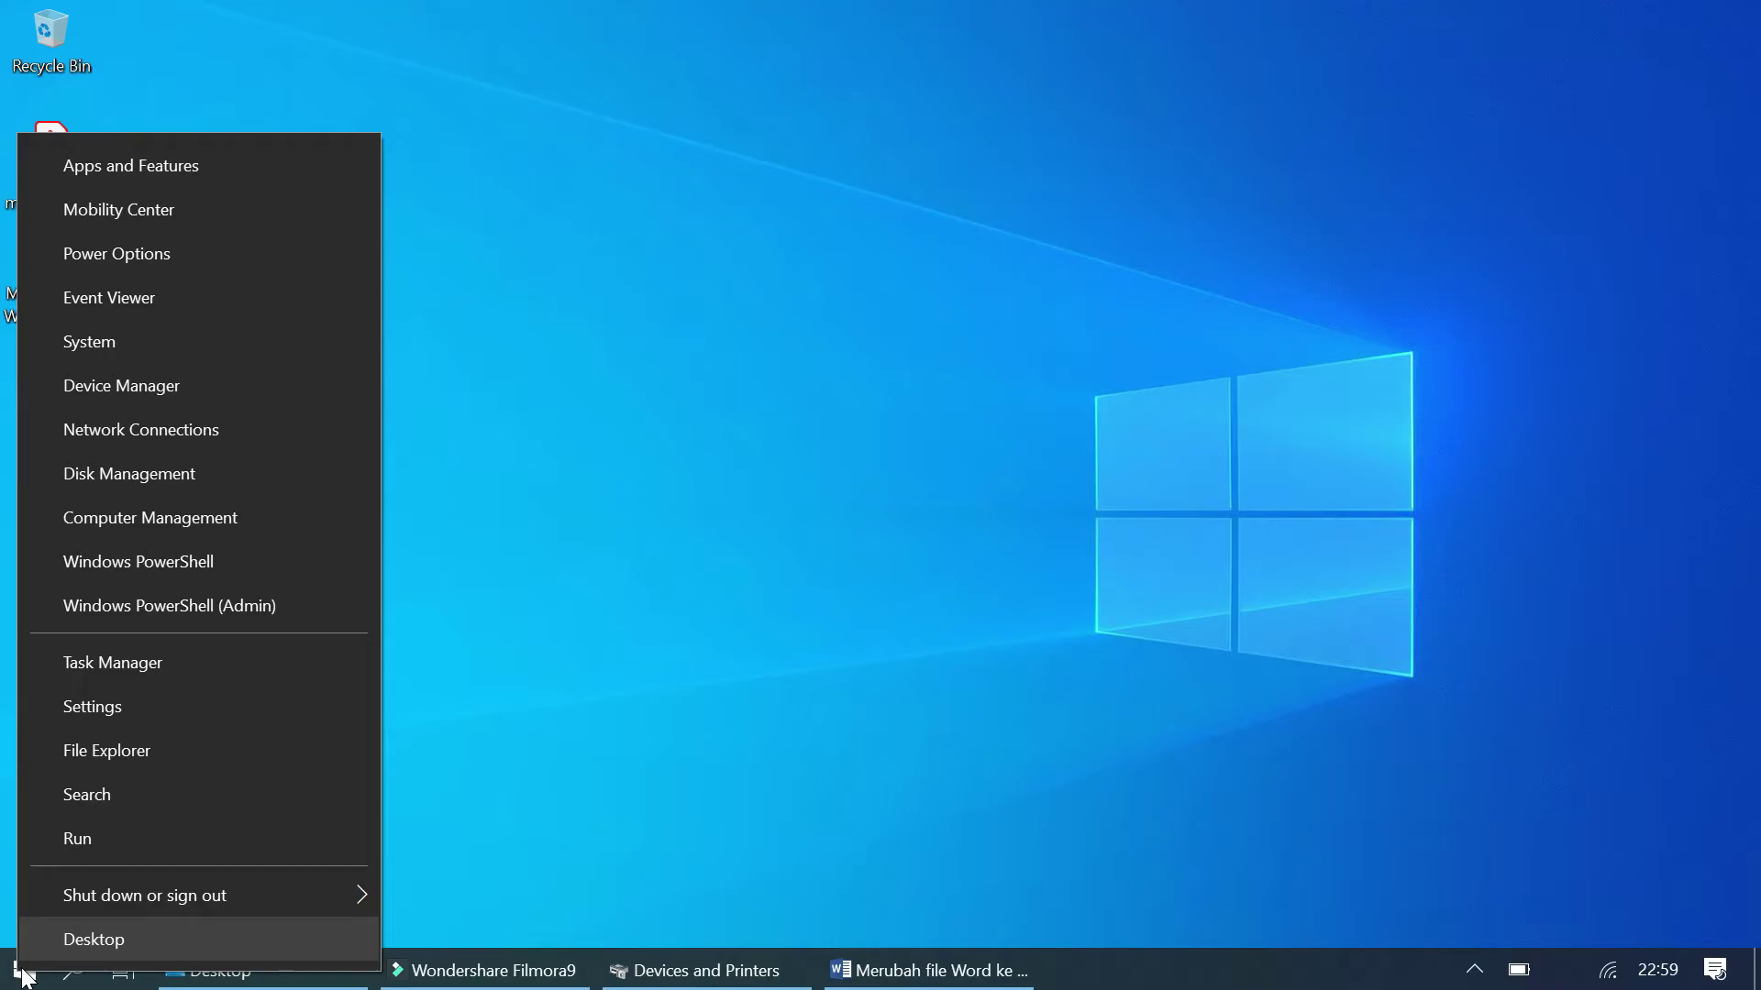
click(74, 844)
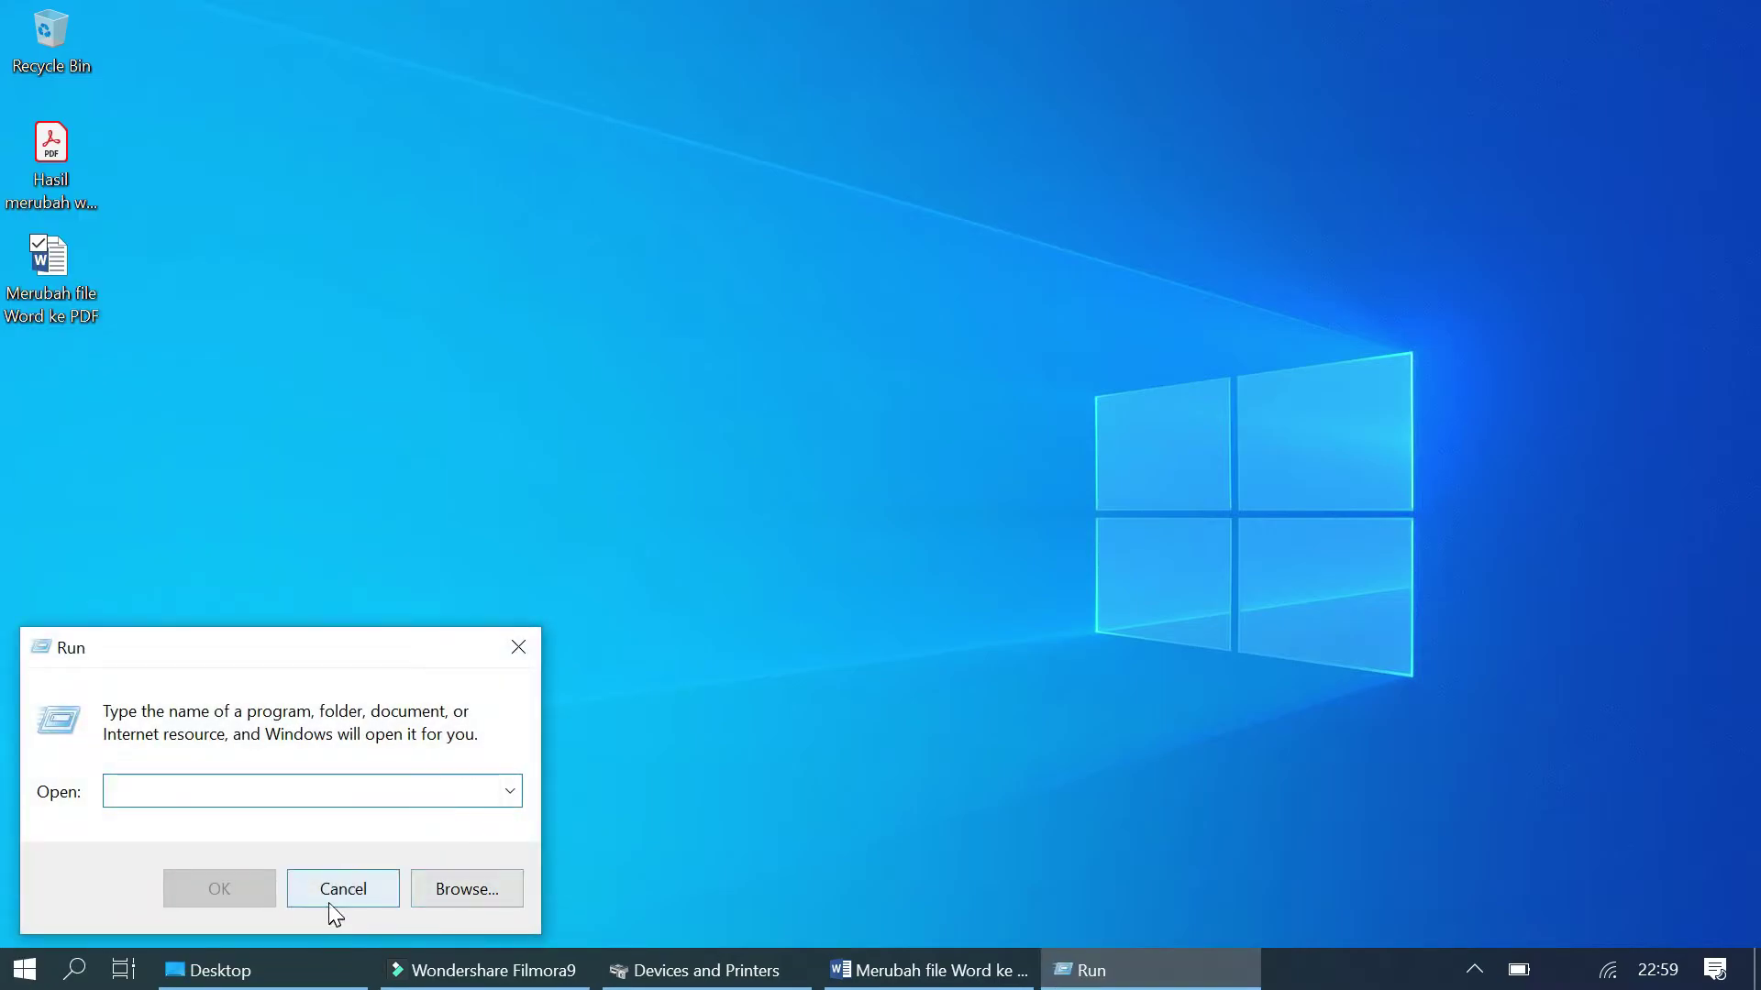
click(333, 892)
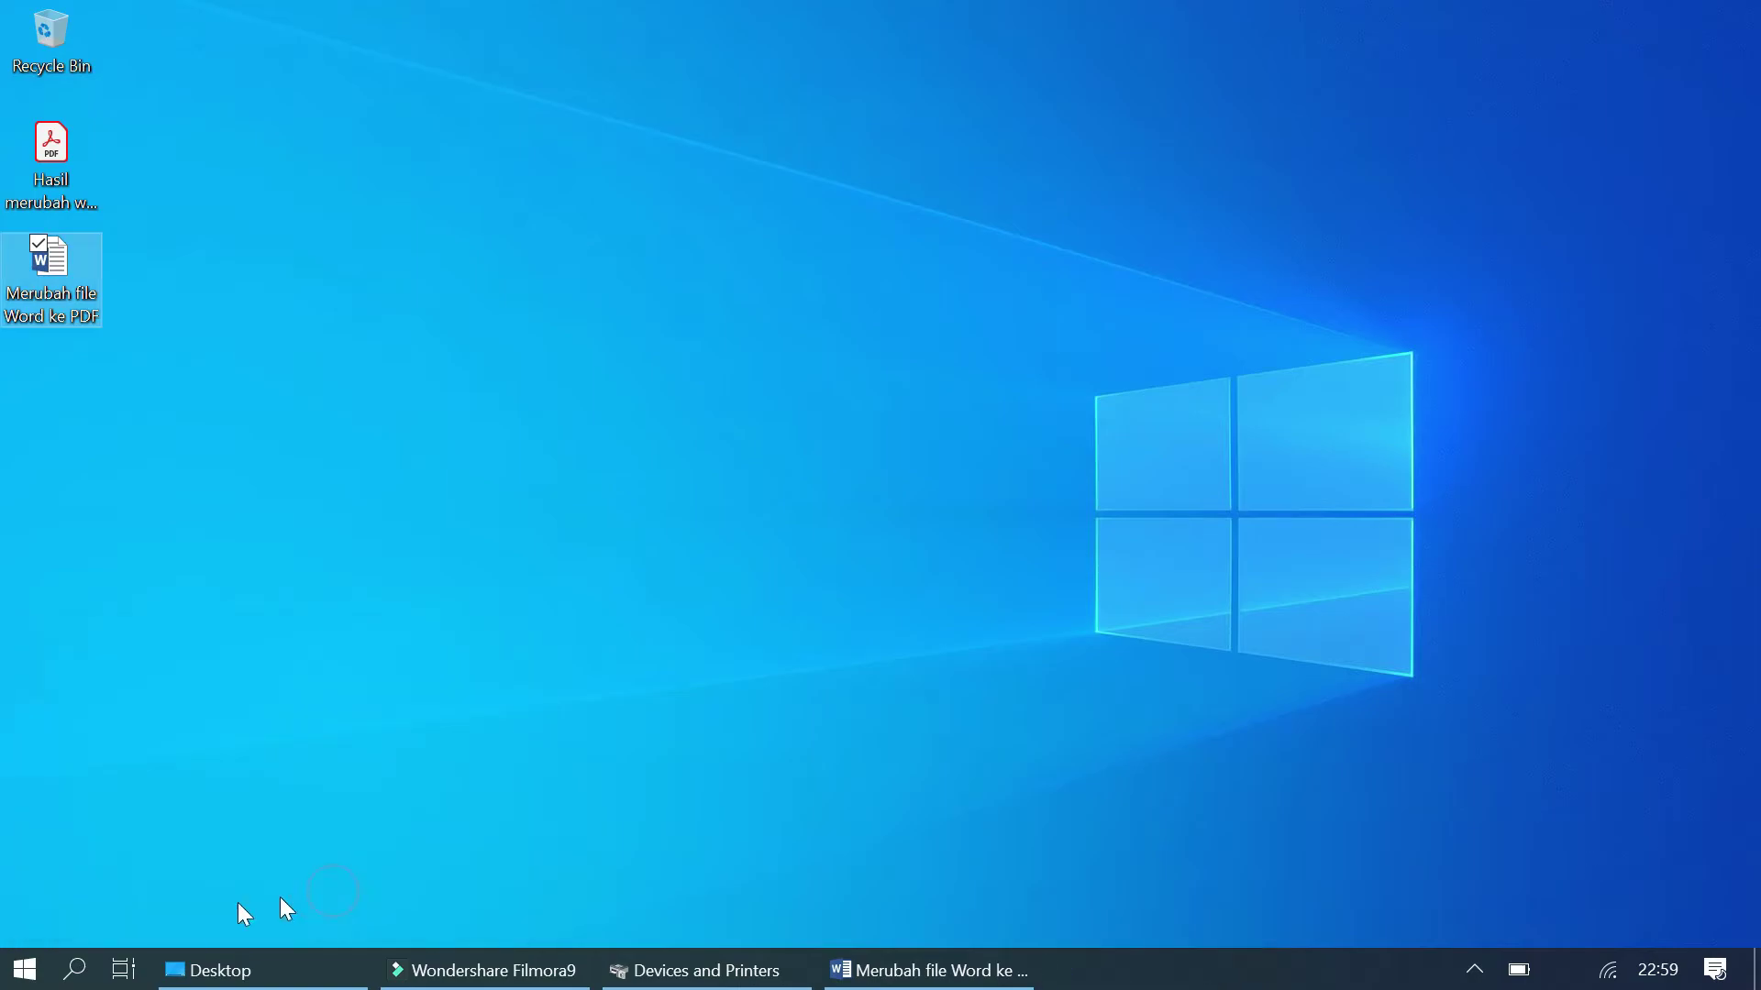
click(25, 969)
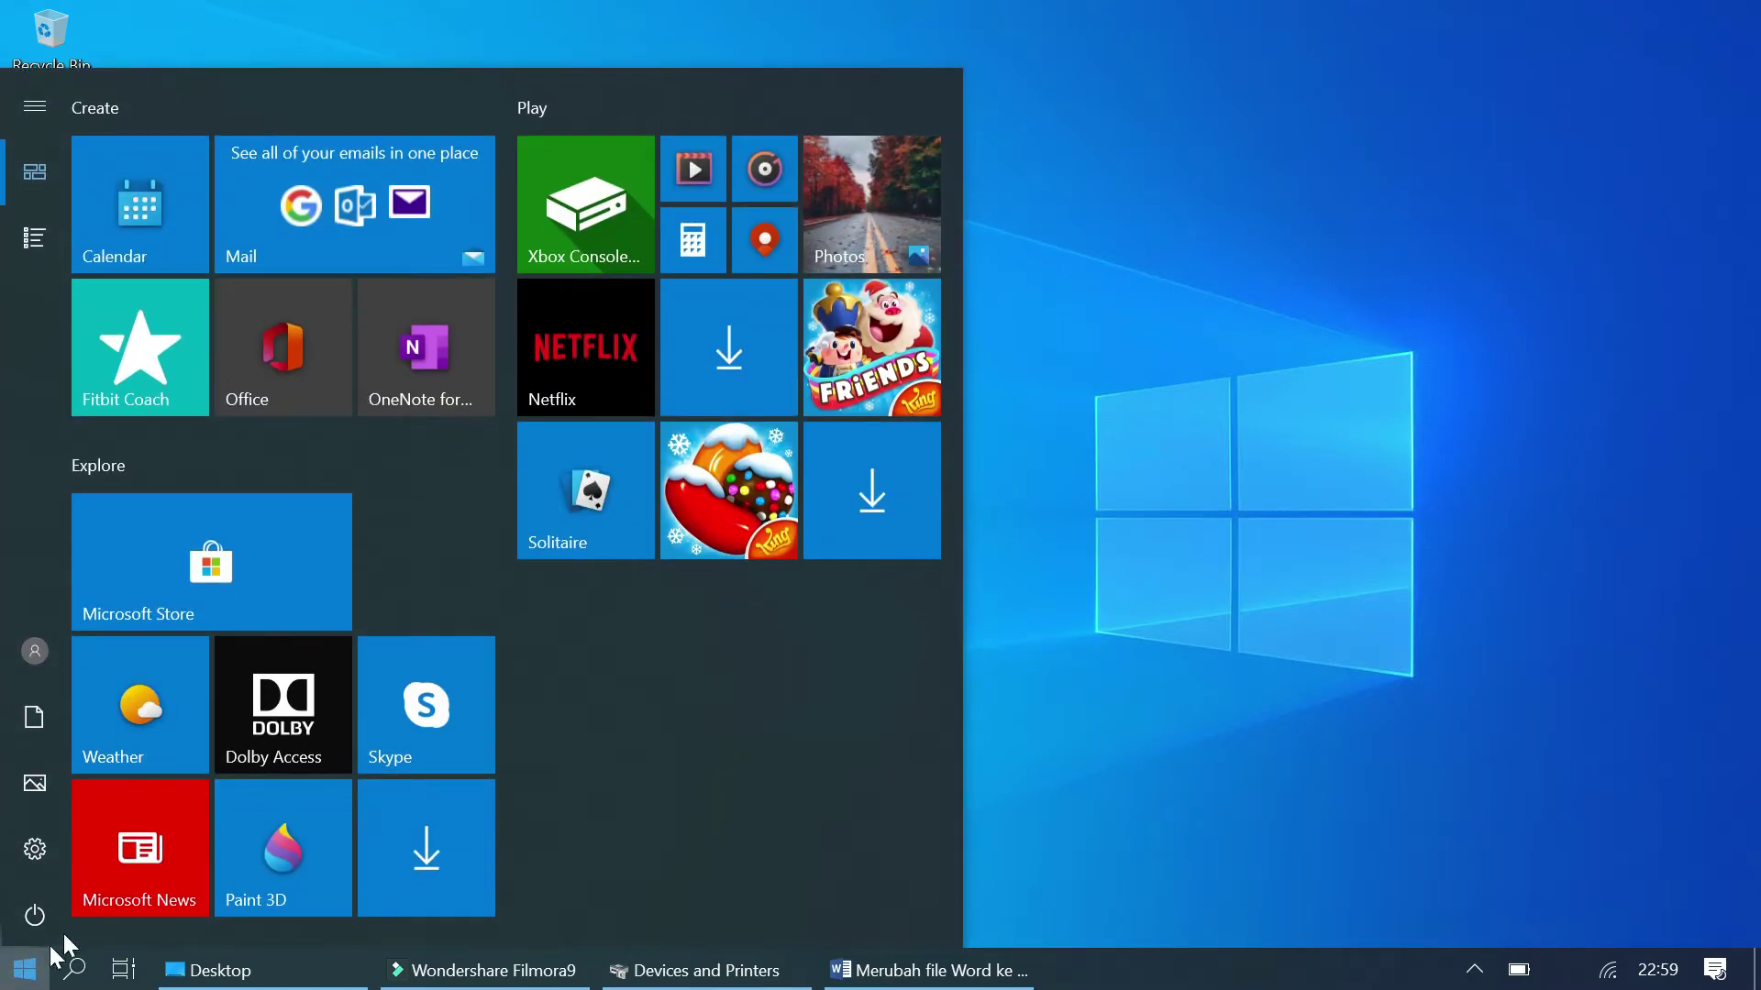
click(28, 969)
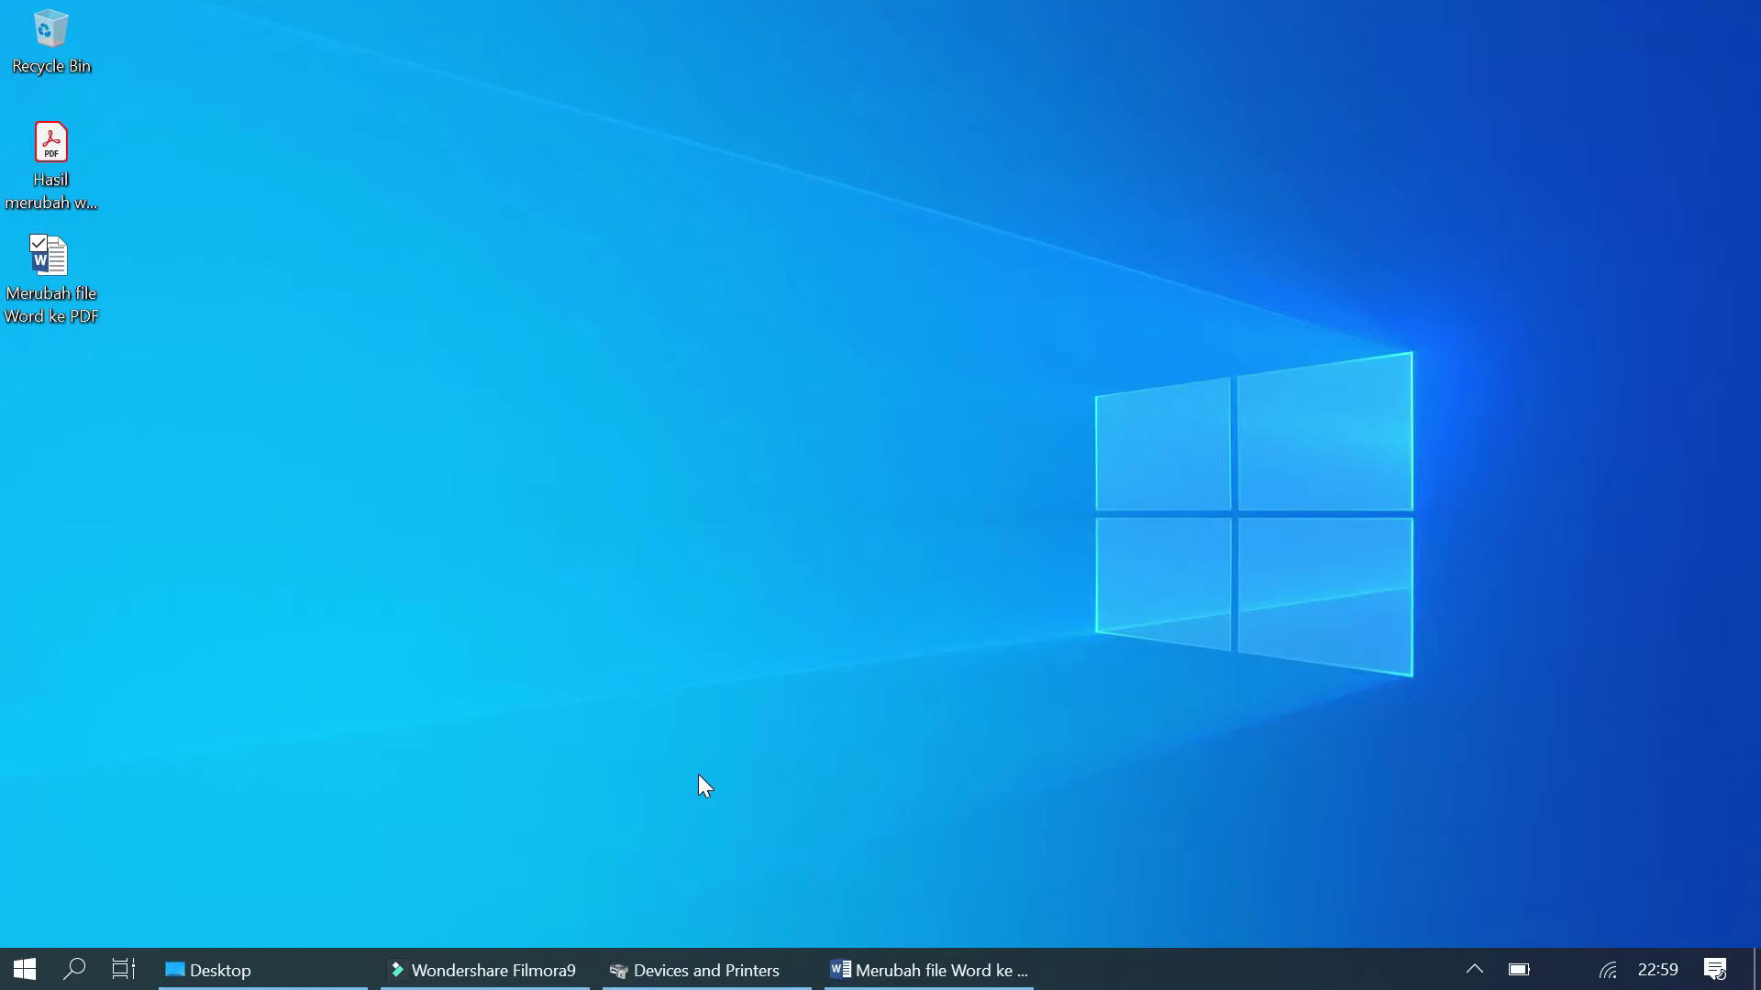
mouse_move(385, 976)
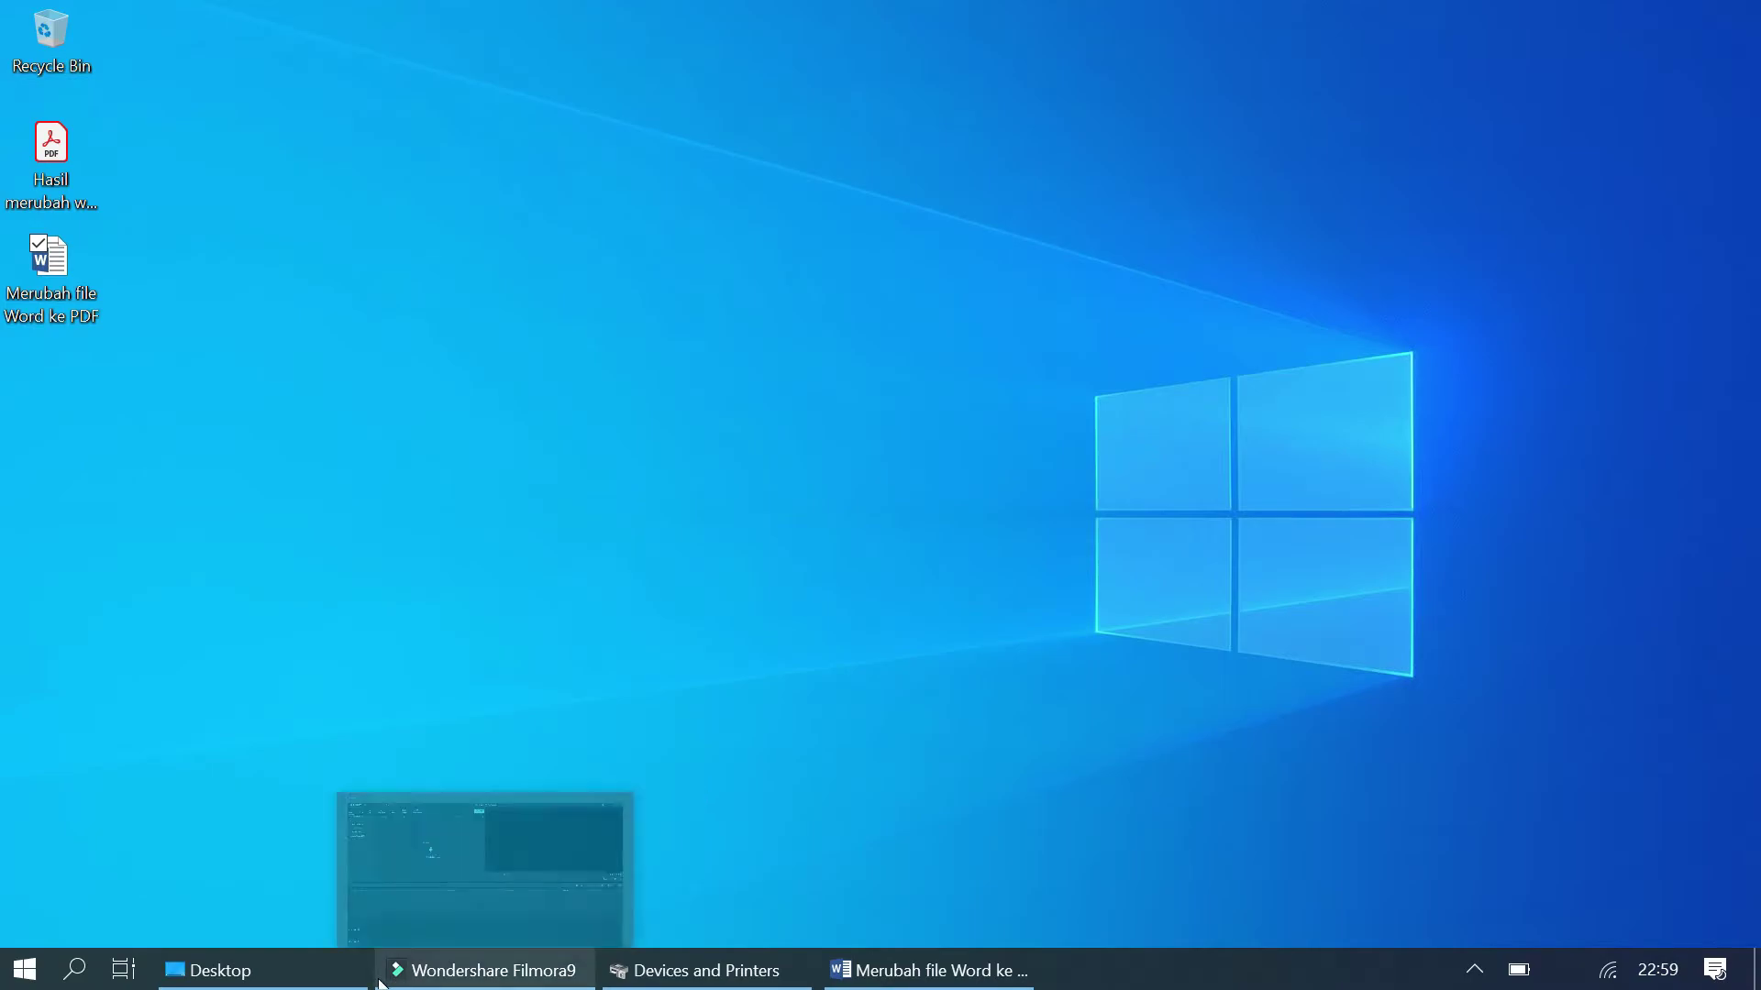
click(533, 636)
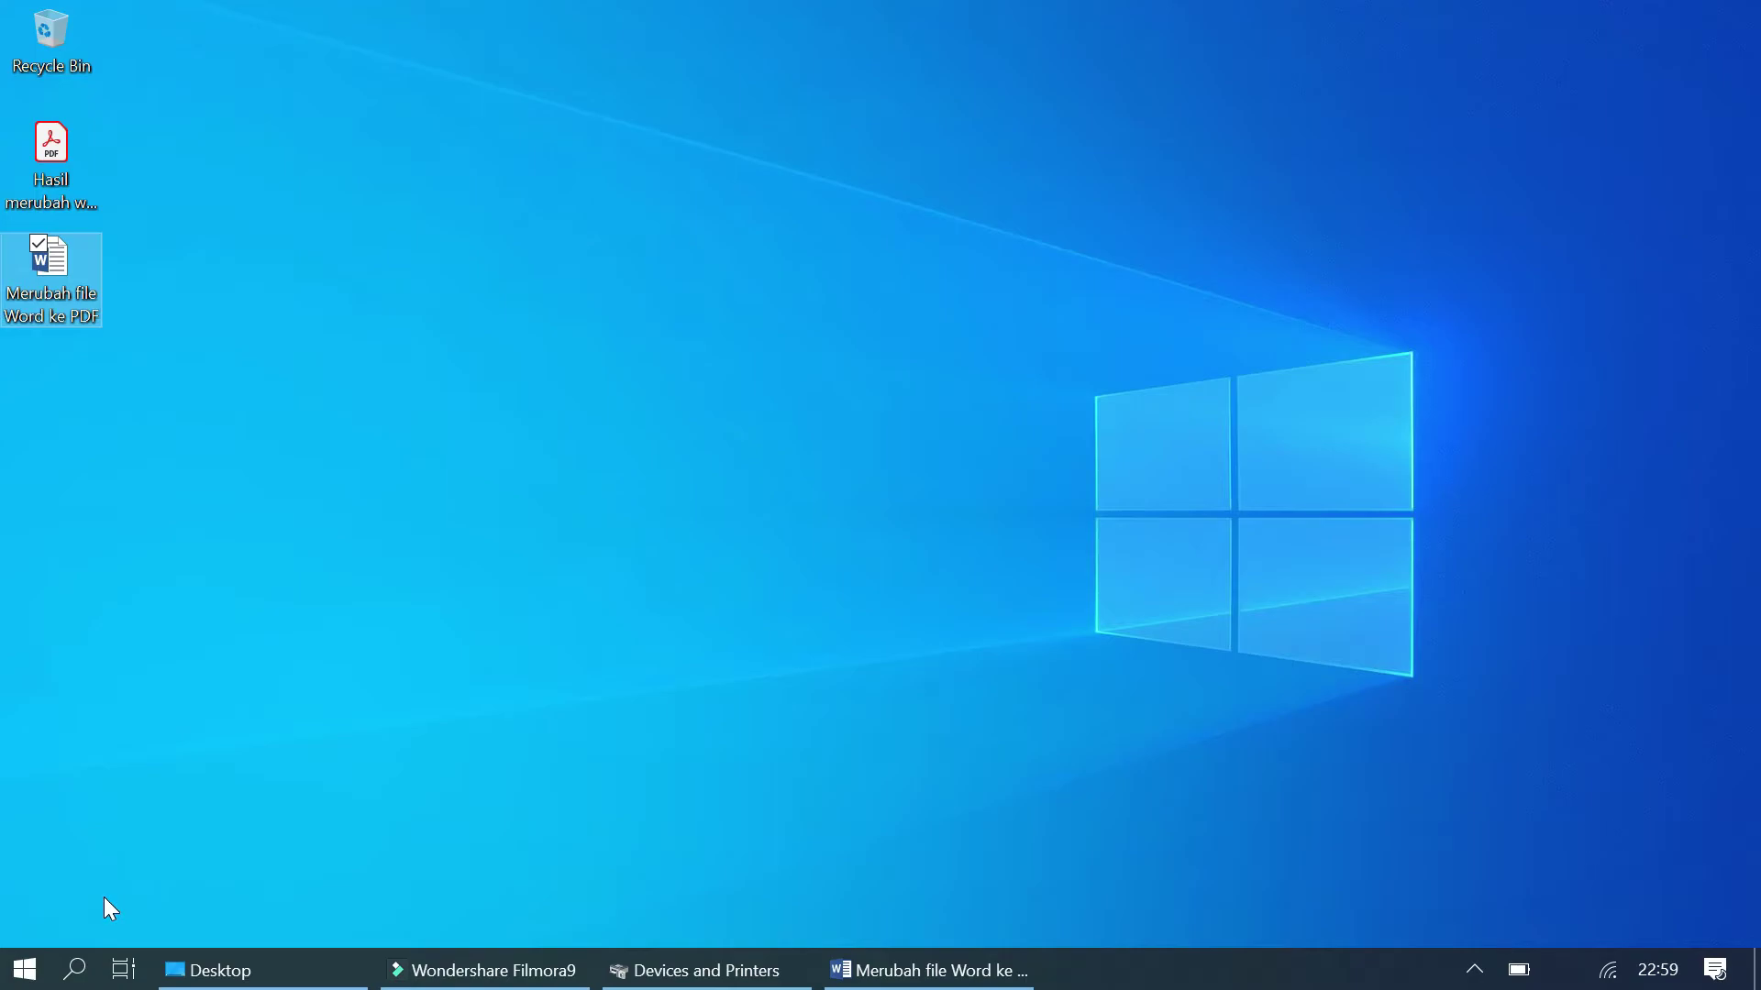
- Open the Windows Features dialog by running the command "optionalfeatures.exe", correcting any misspelling of it
key(super+r)
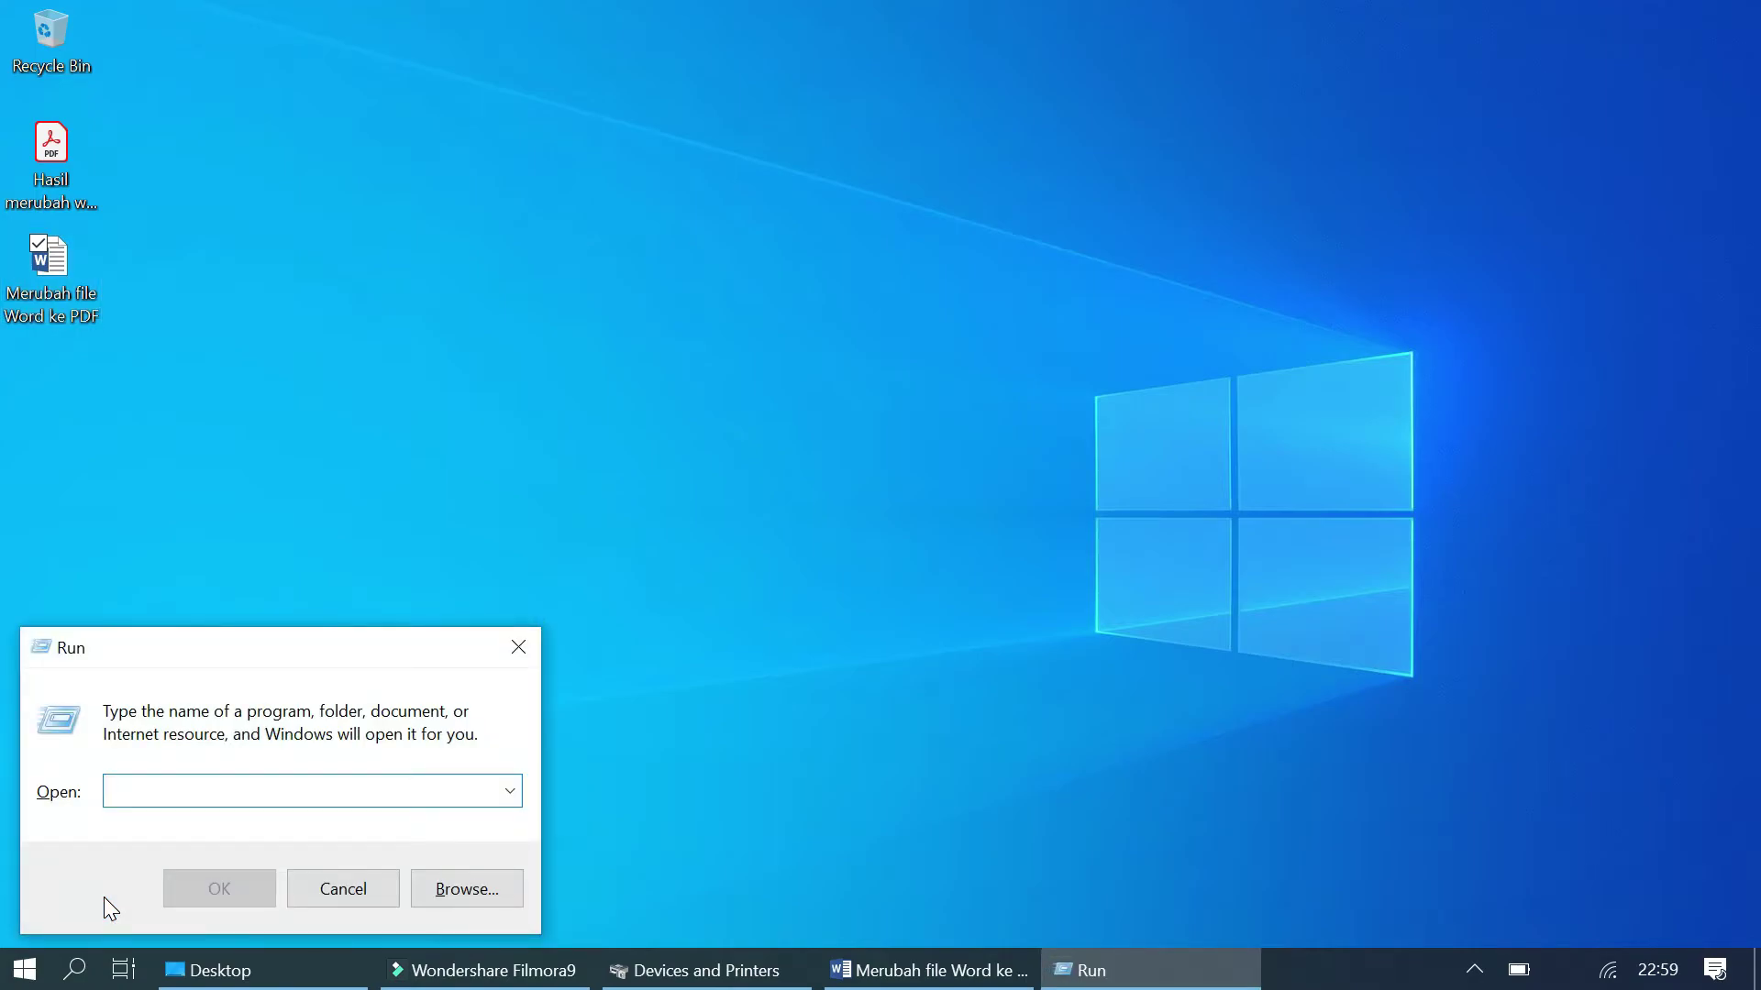
text(oti)
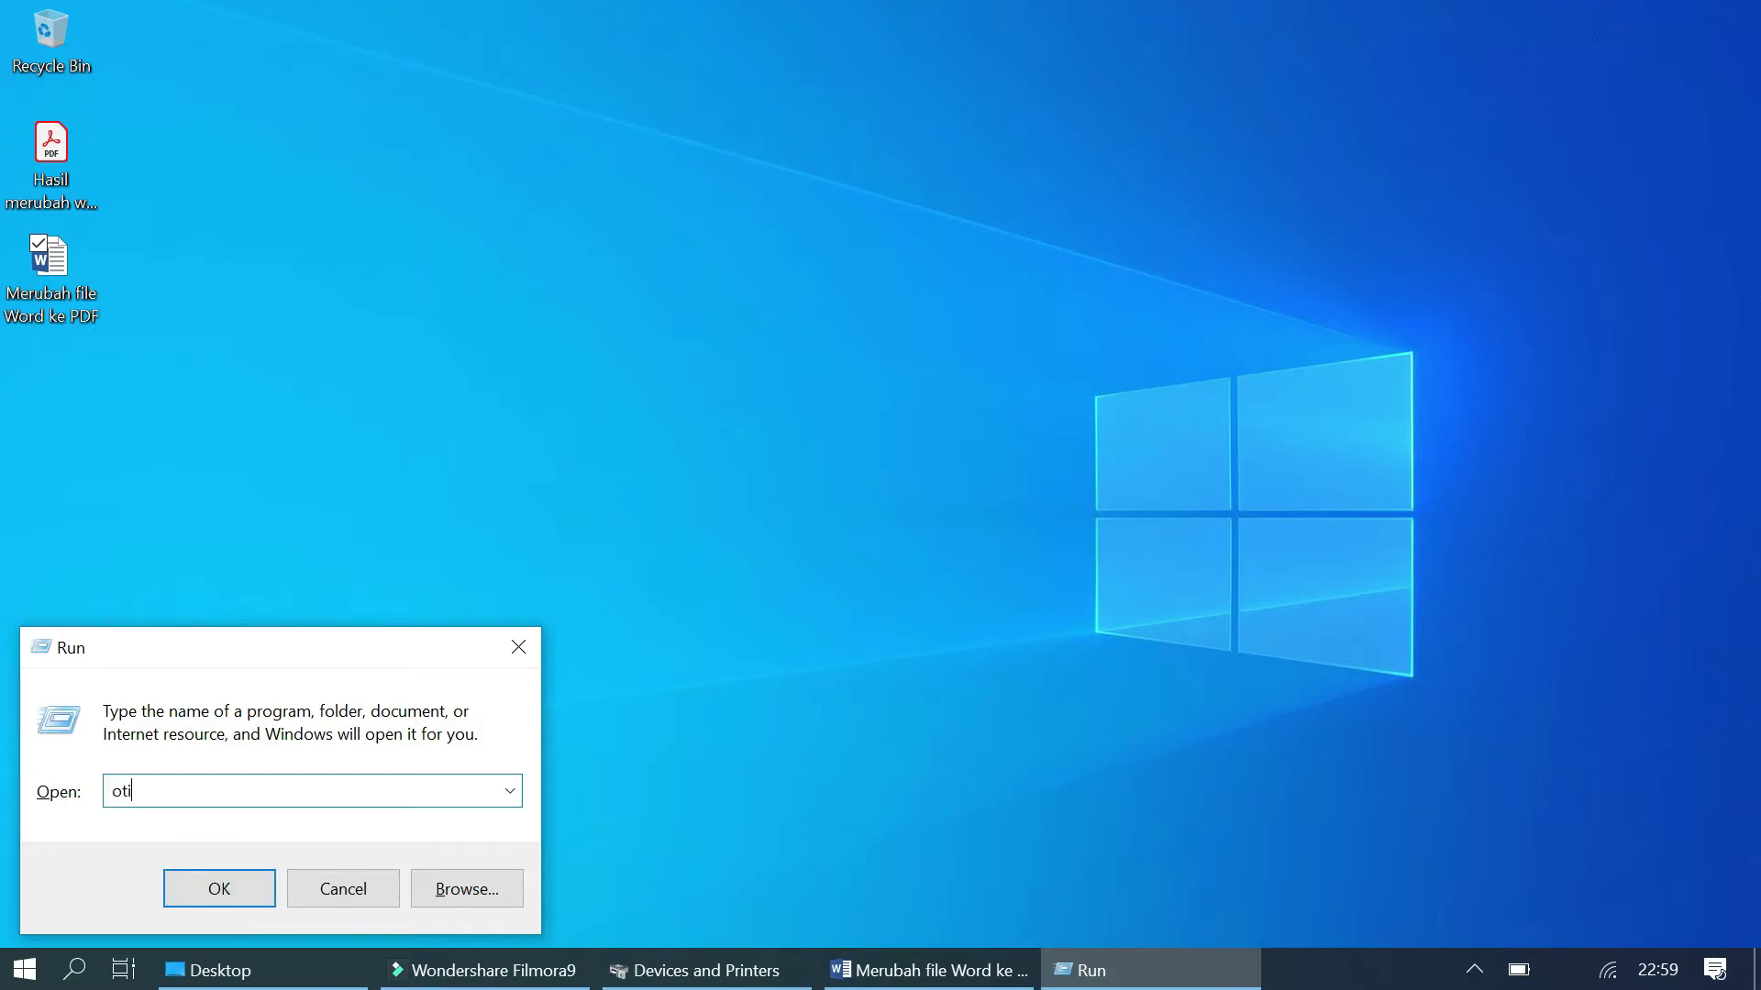
key(BackSpace)
key(BackSpace)
text(ptonalfeatures.exe)
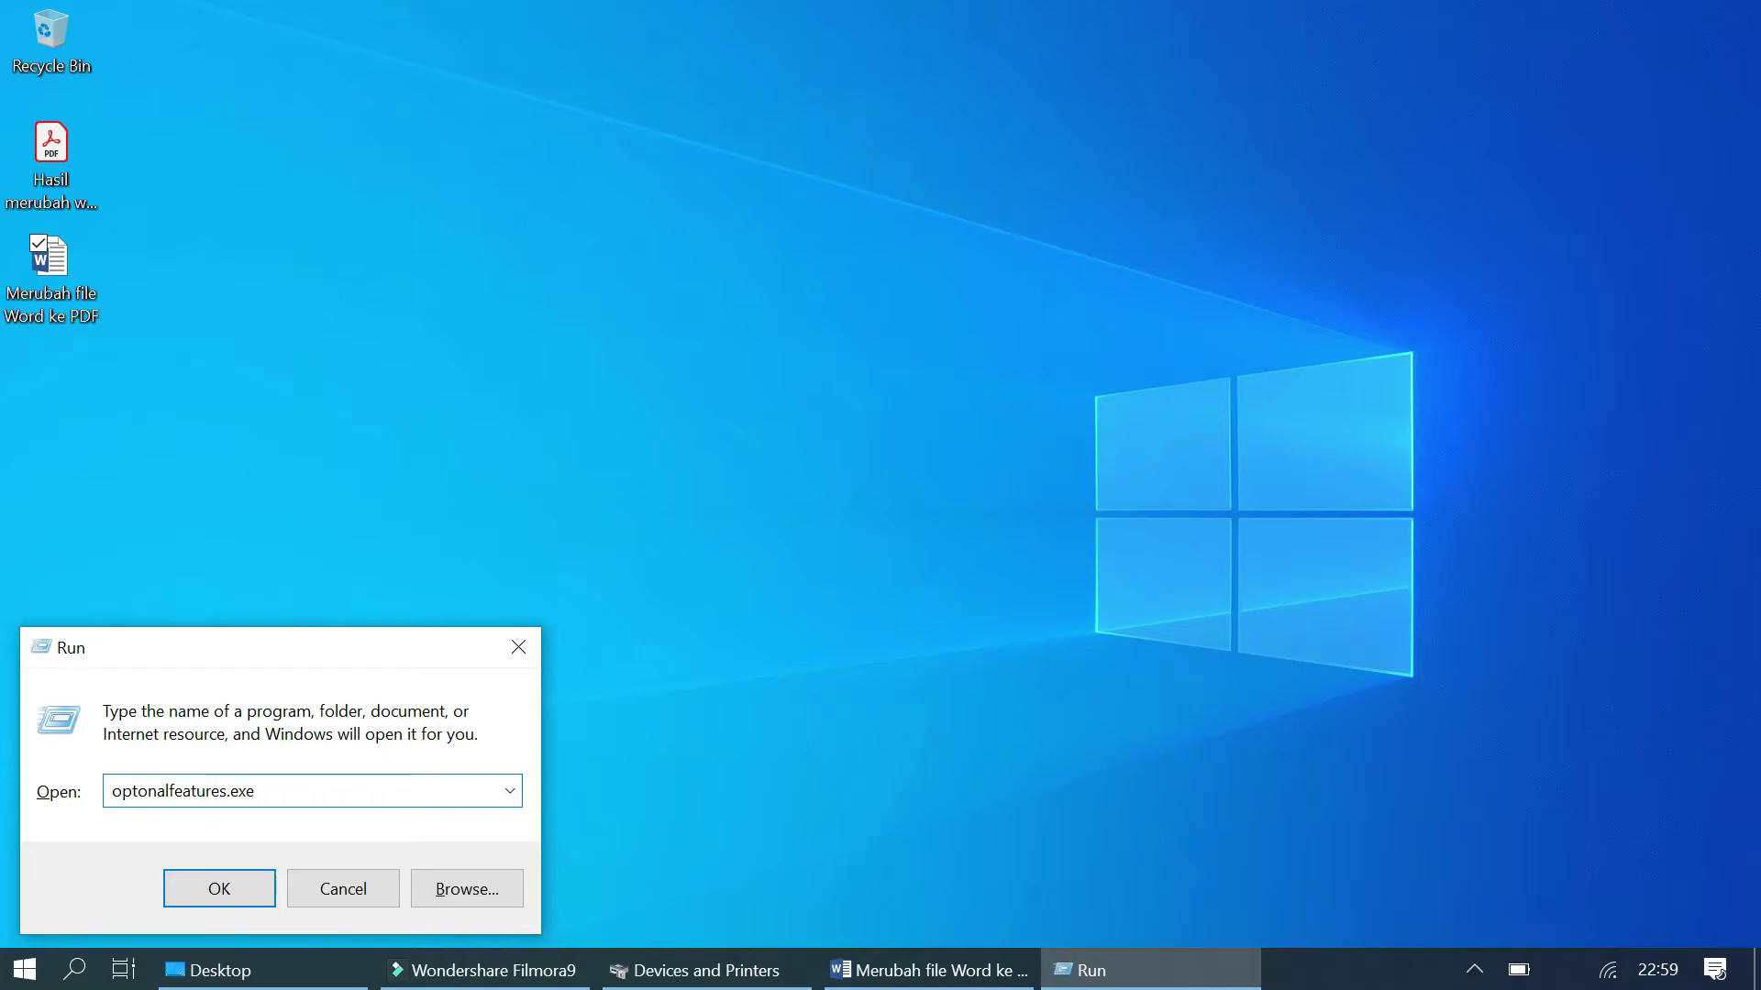
key(Return)
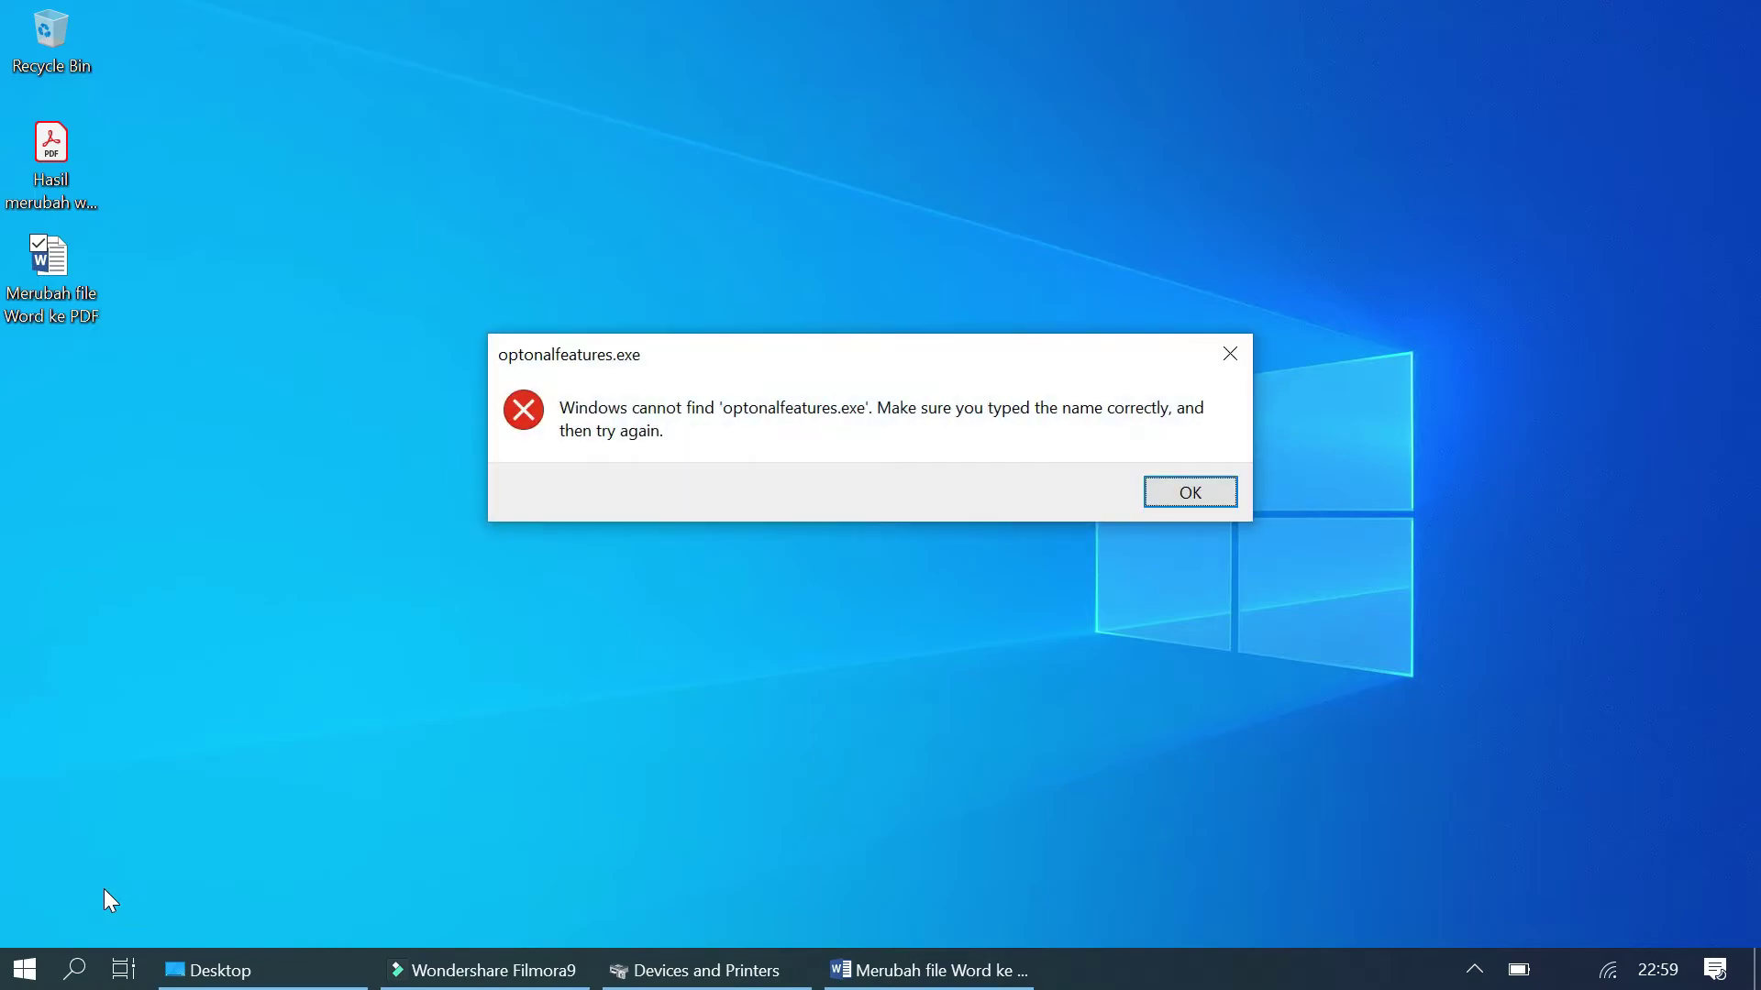
key(Return)
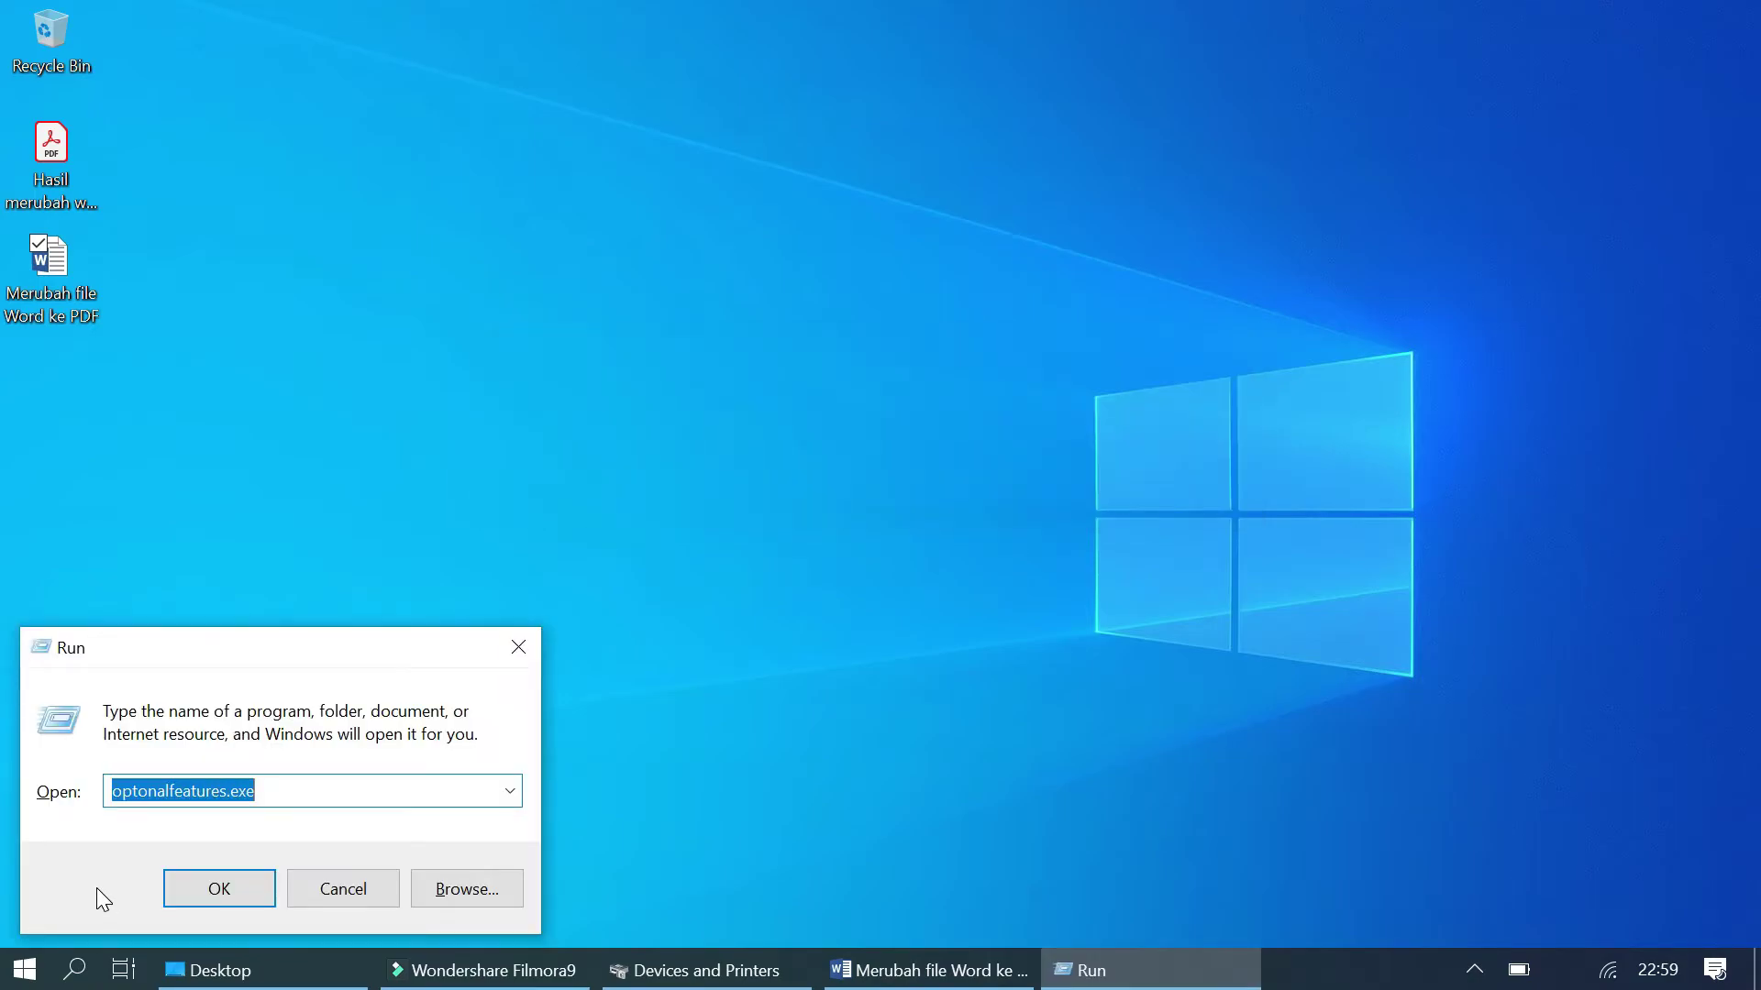
click(147, 792)
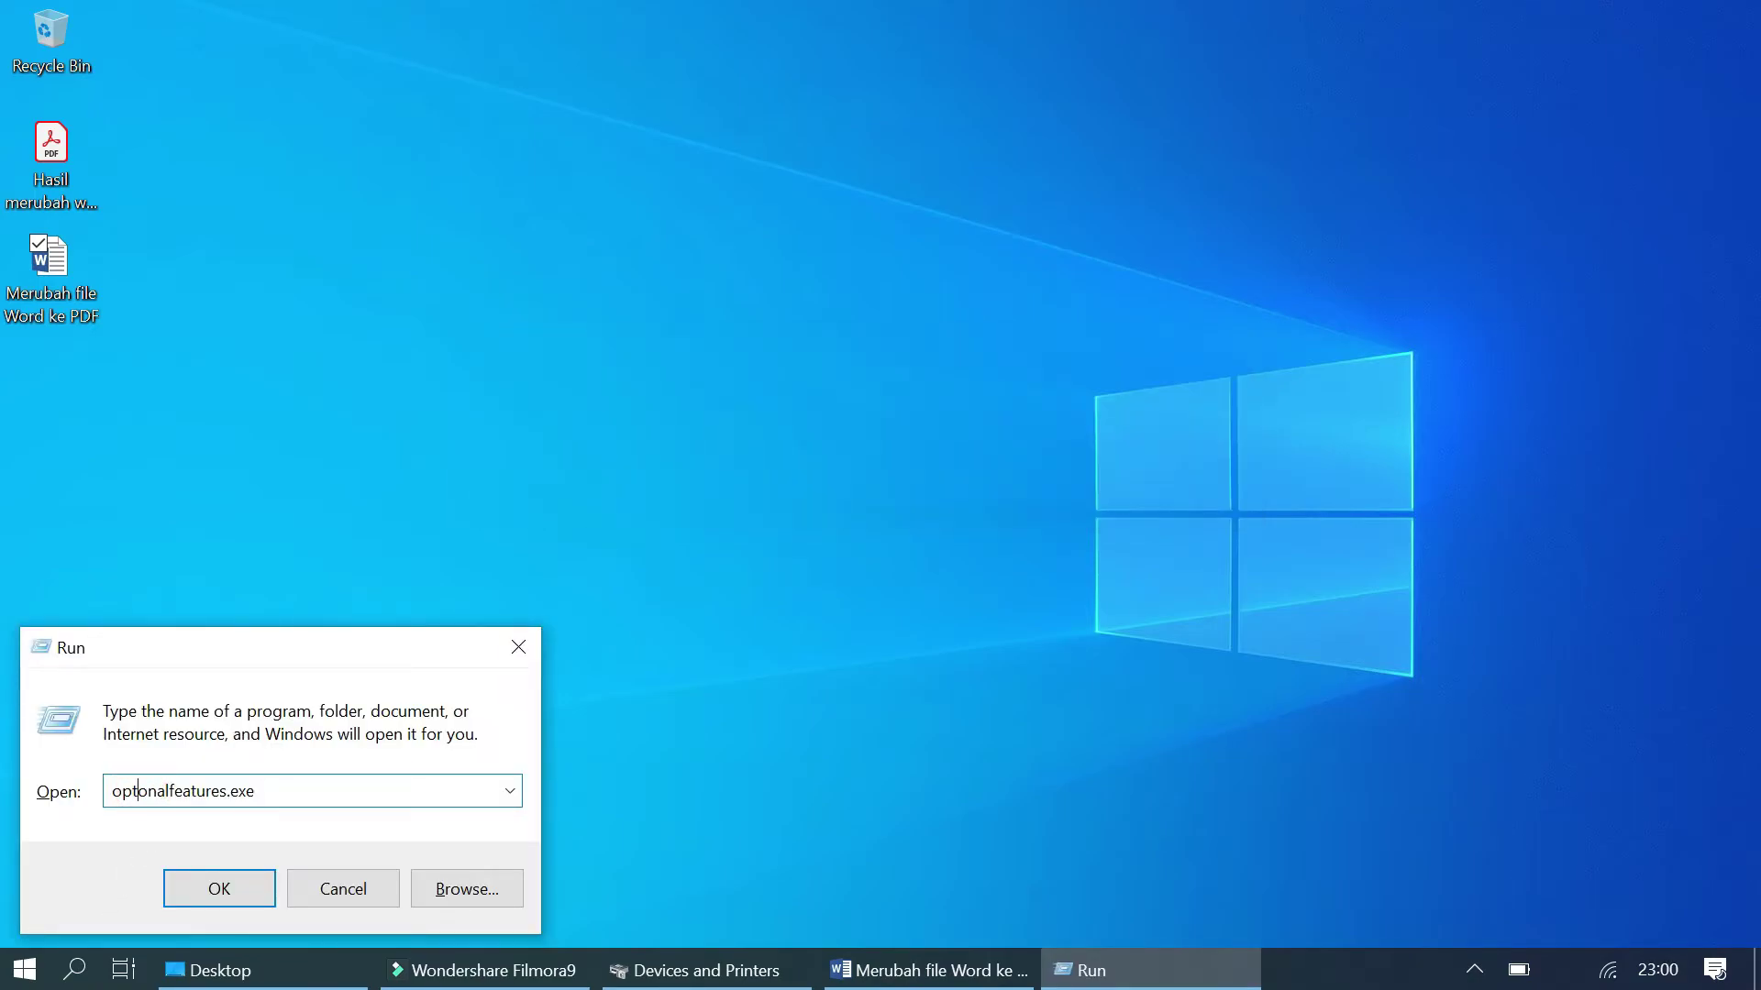
key(Delete)
text(io)
key(Return)
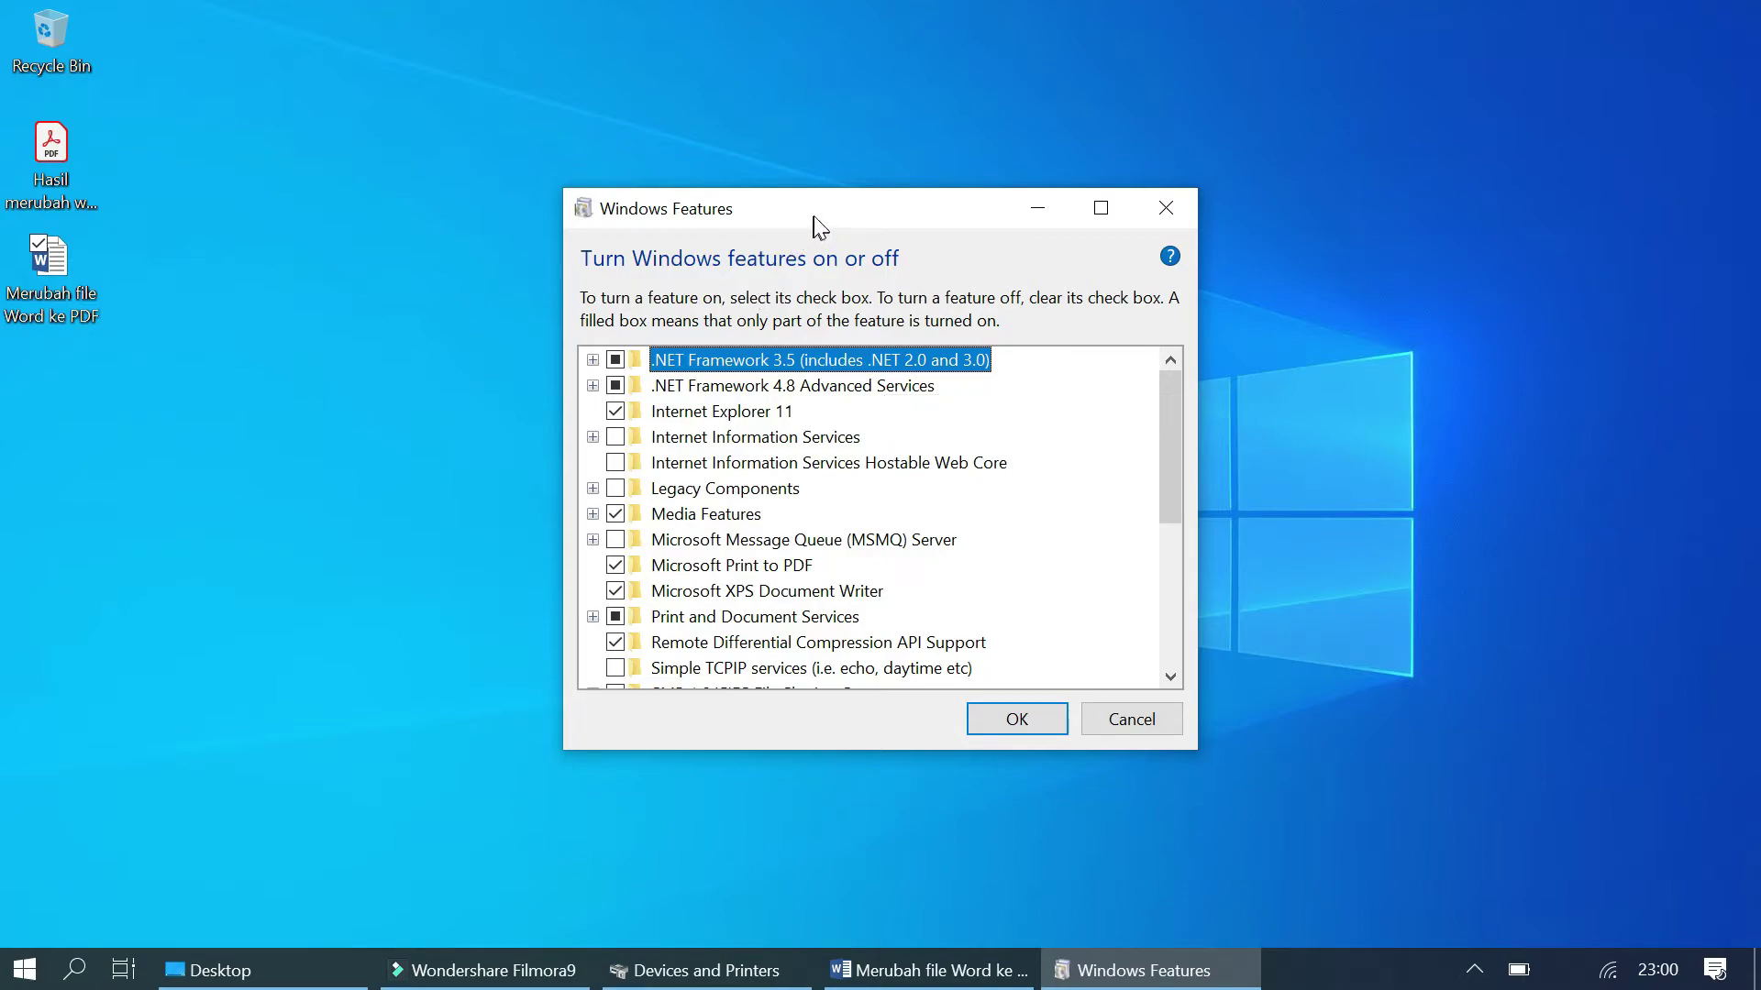
- Turn off the Microsoft Print to PDF feature in Windows Features, apply the change and close the completed dialog
drag(814, 220, 824, 181)
scroll(844, 367, down, 2)
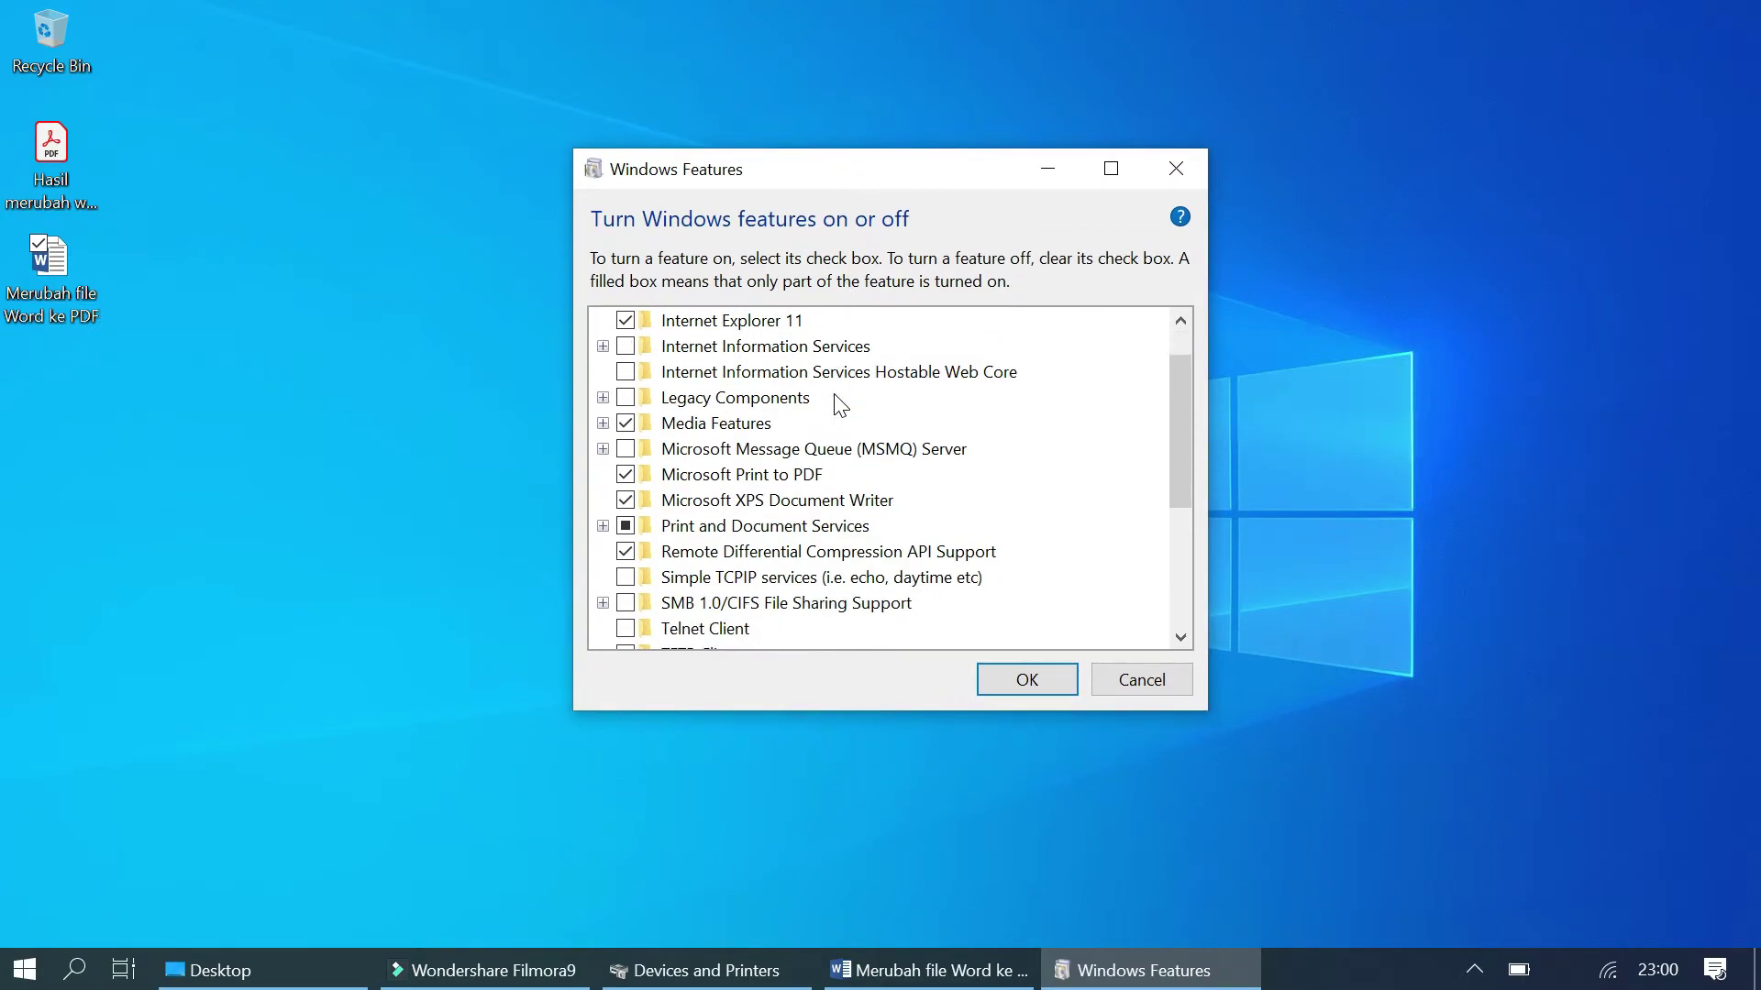
scroll(835, 413, down, 4)
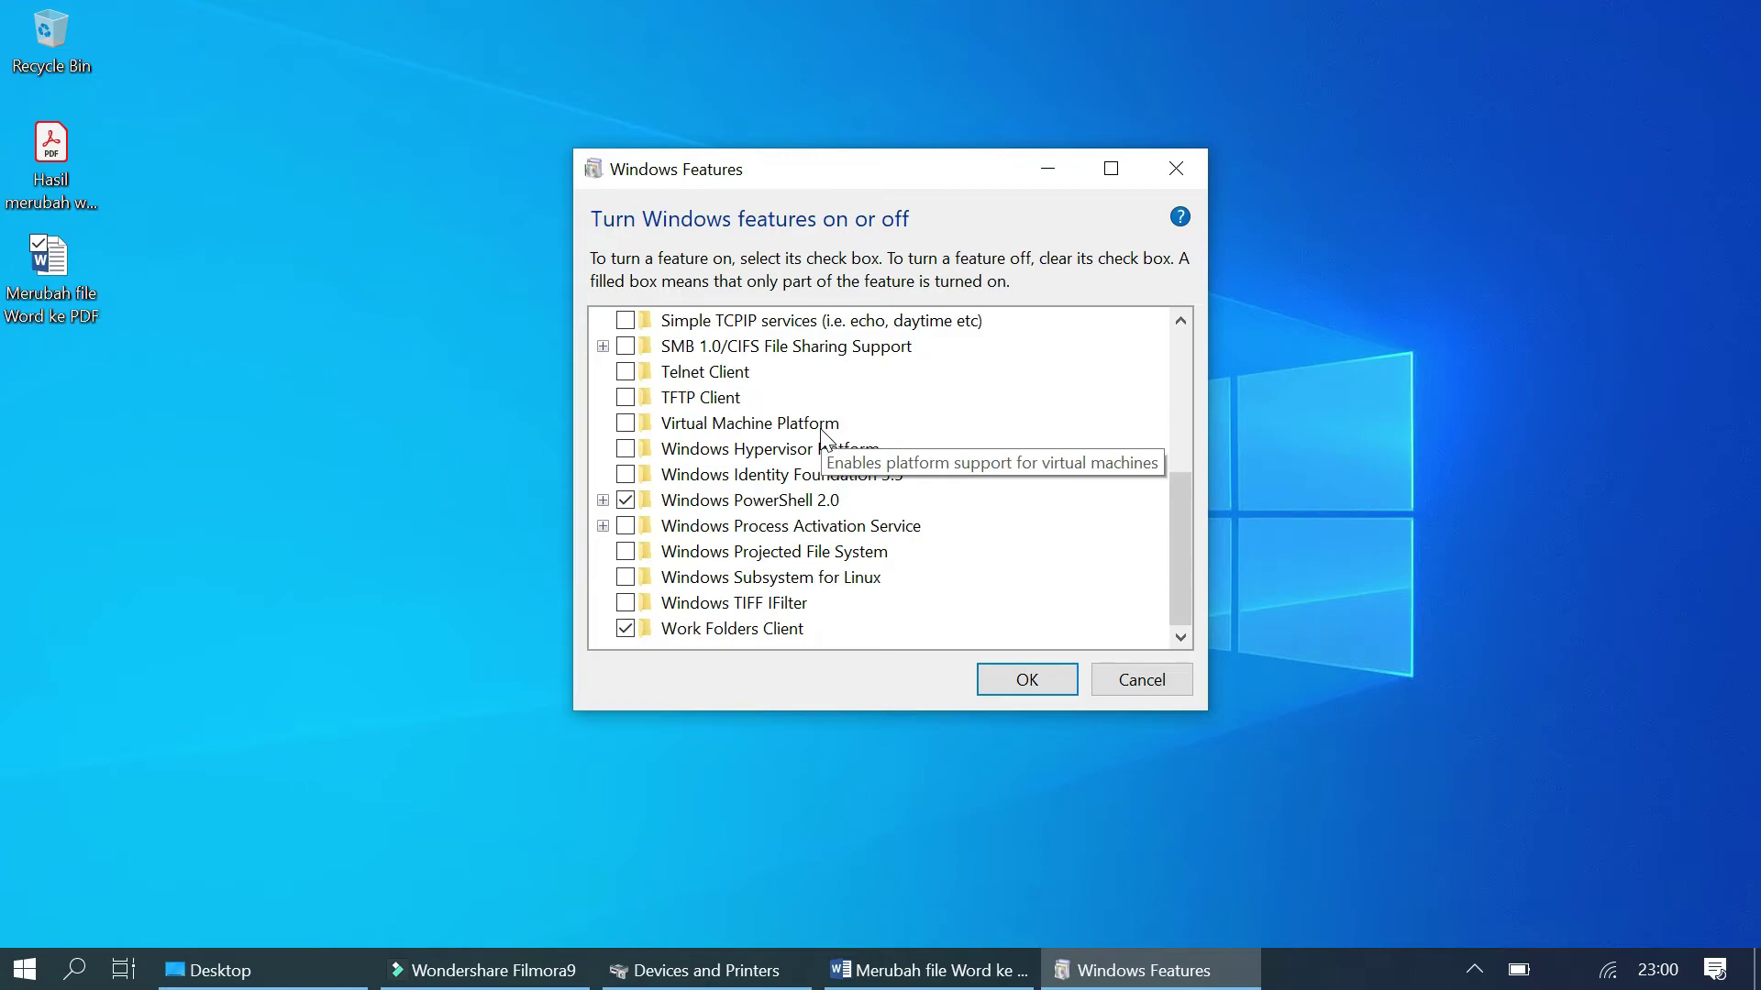
scroll(828, 454, up, 2)
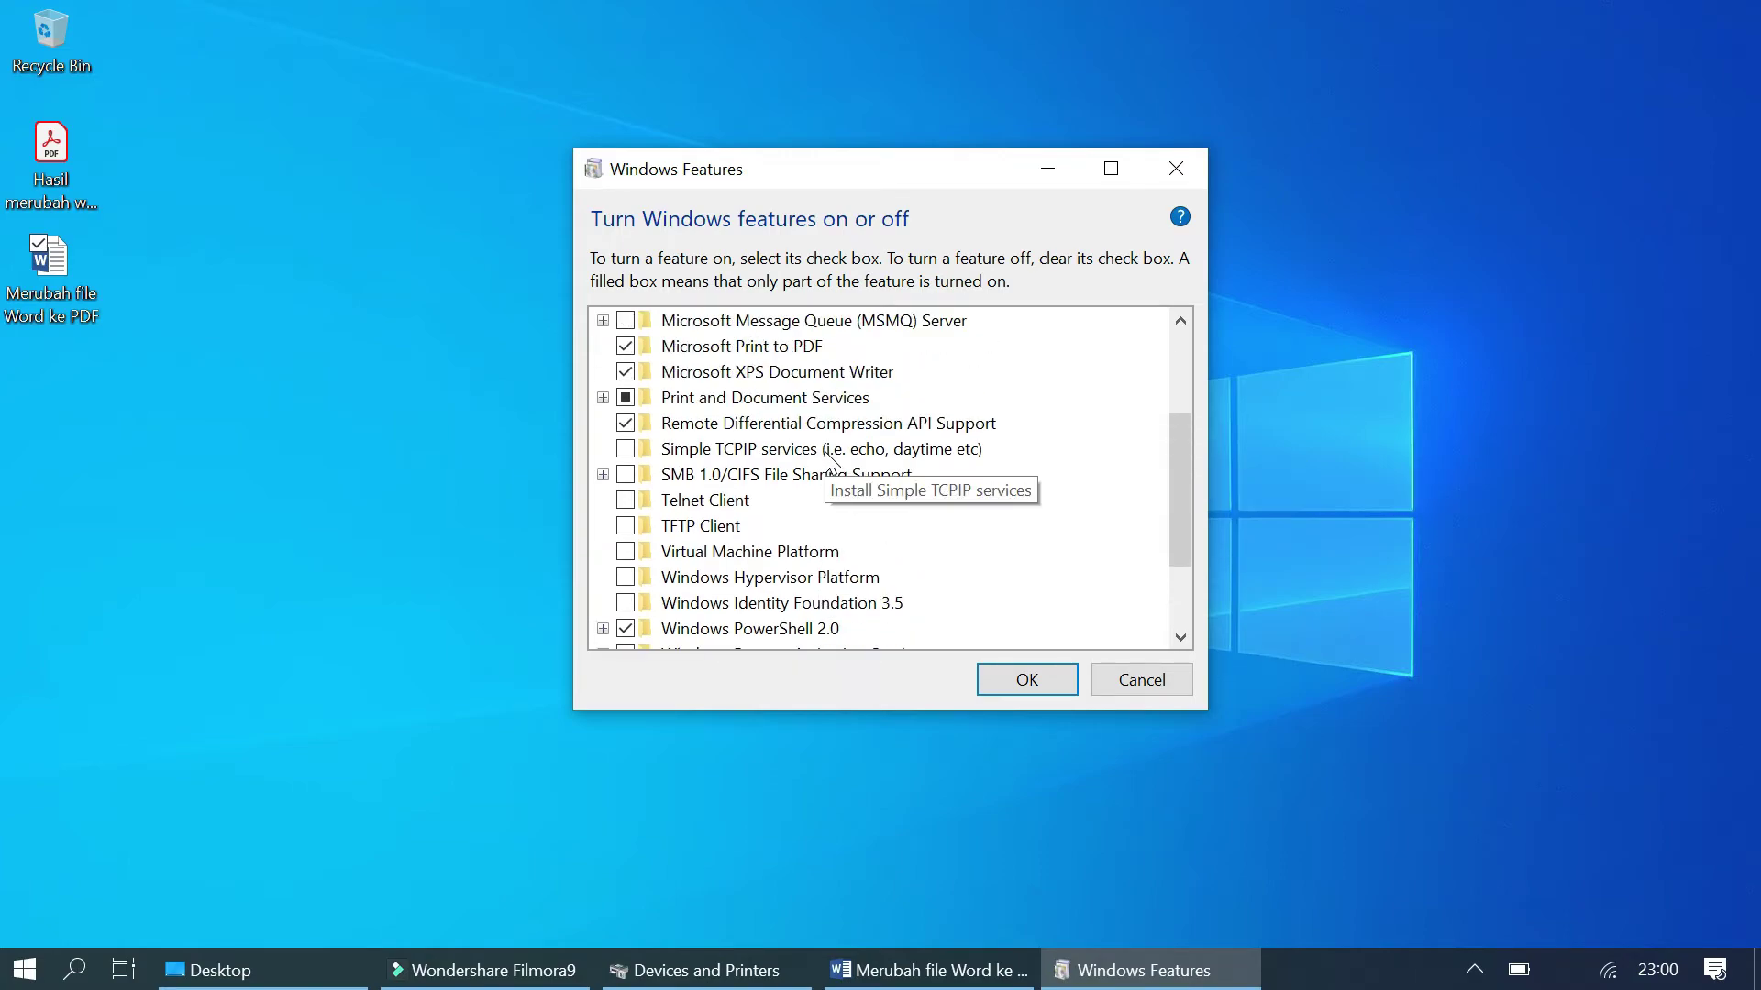
scroll(828, 454, up, 2)
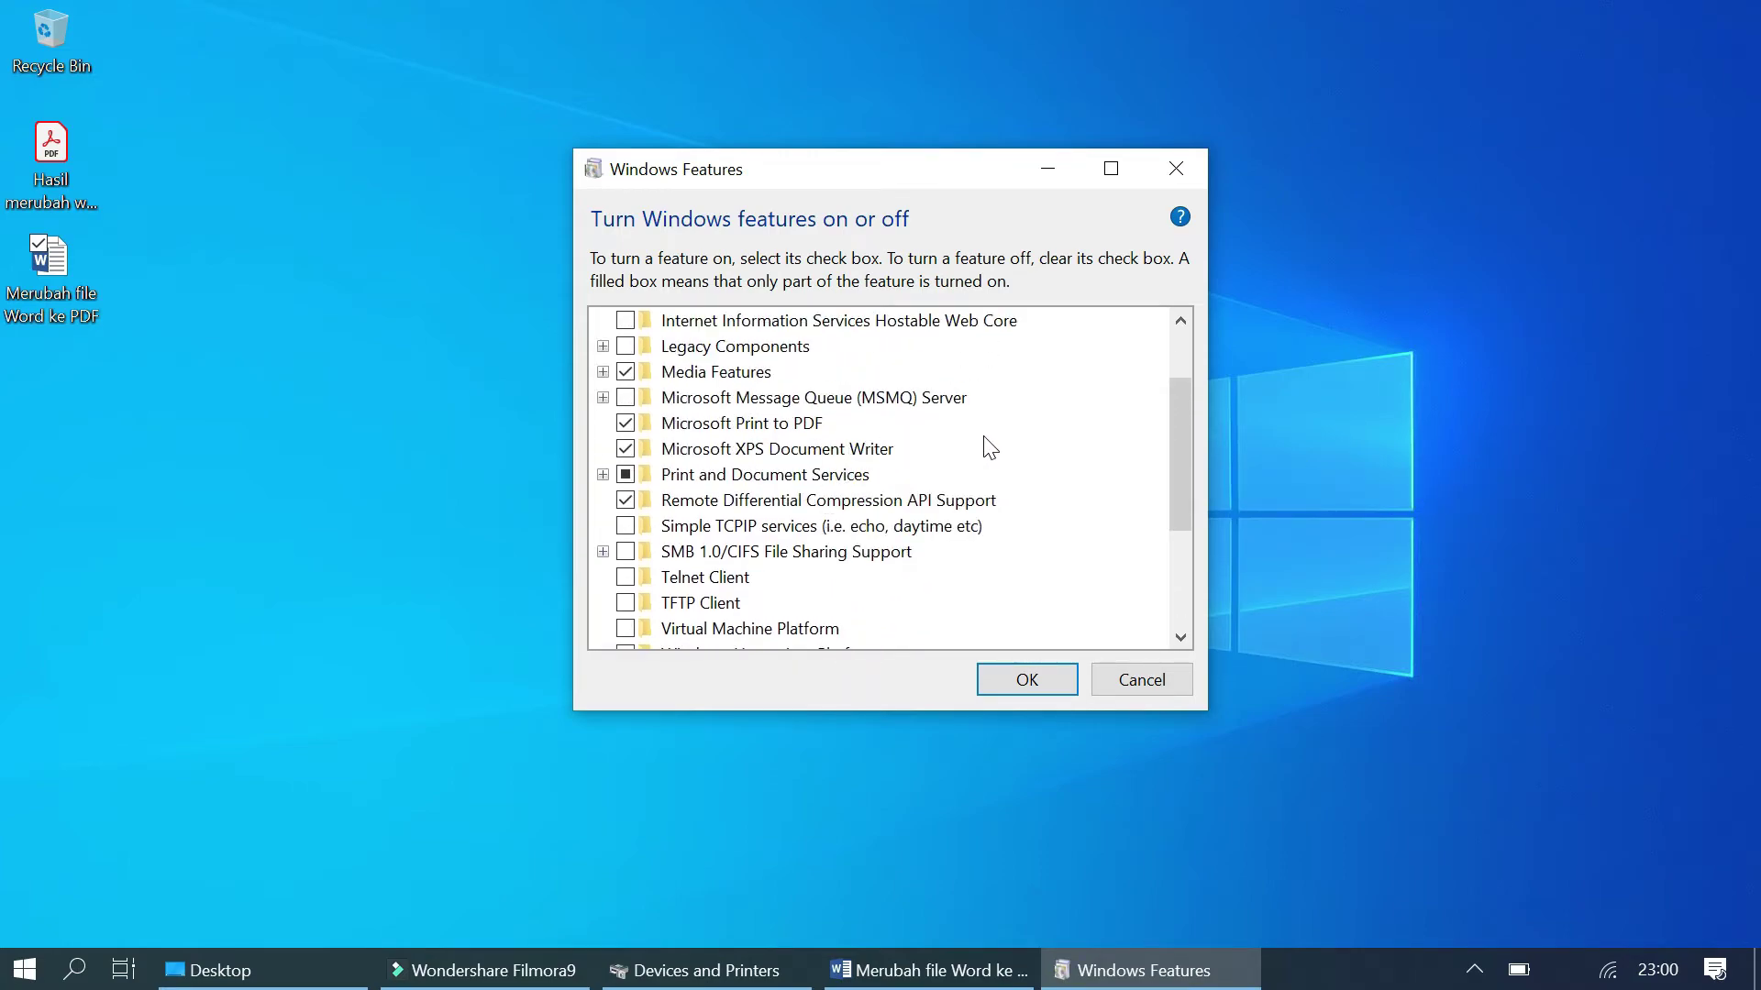
click(737, 422)
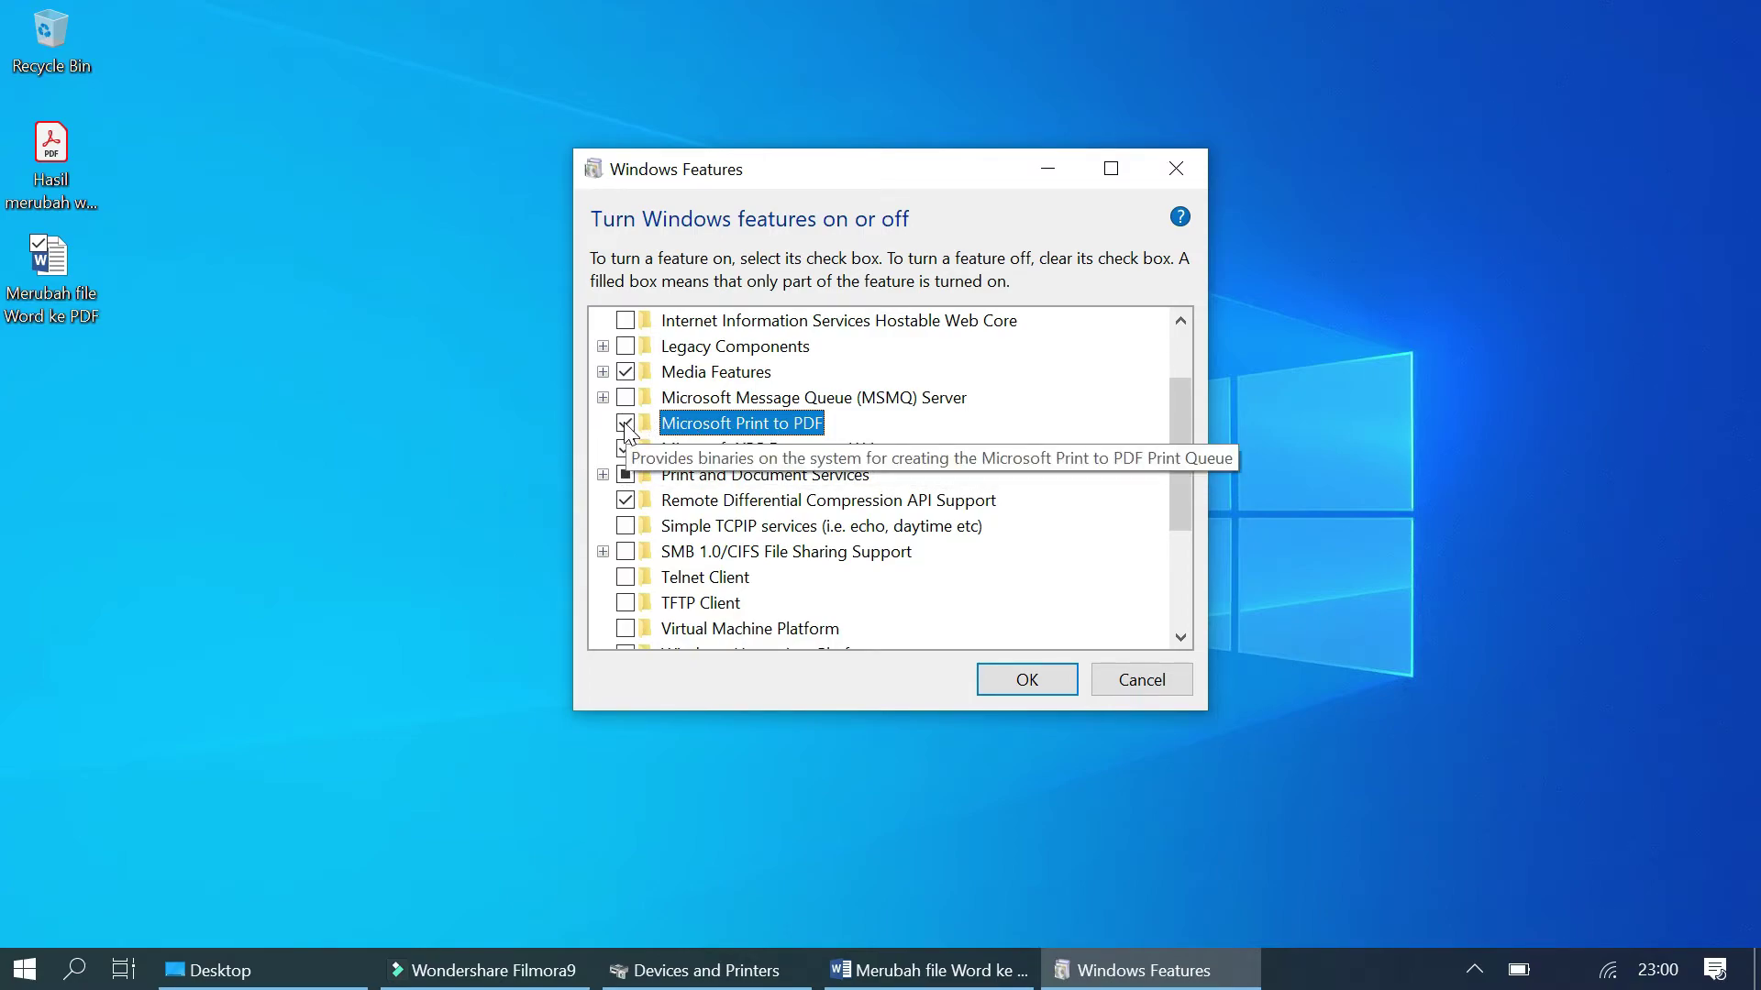
click(626, 424)
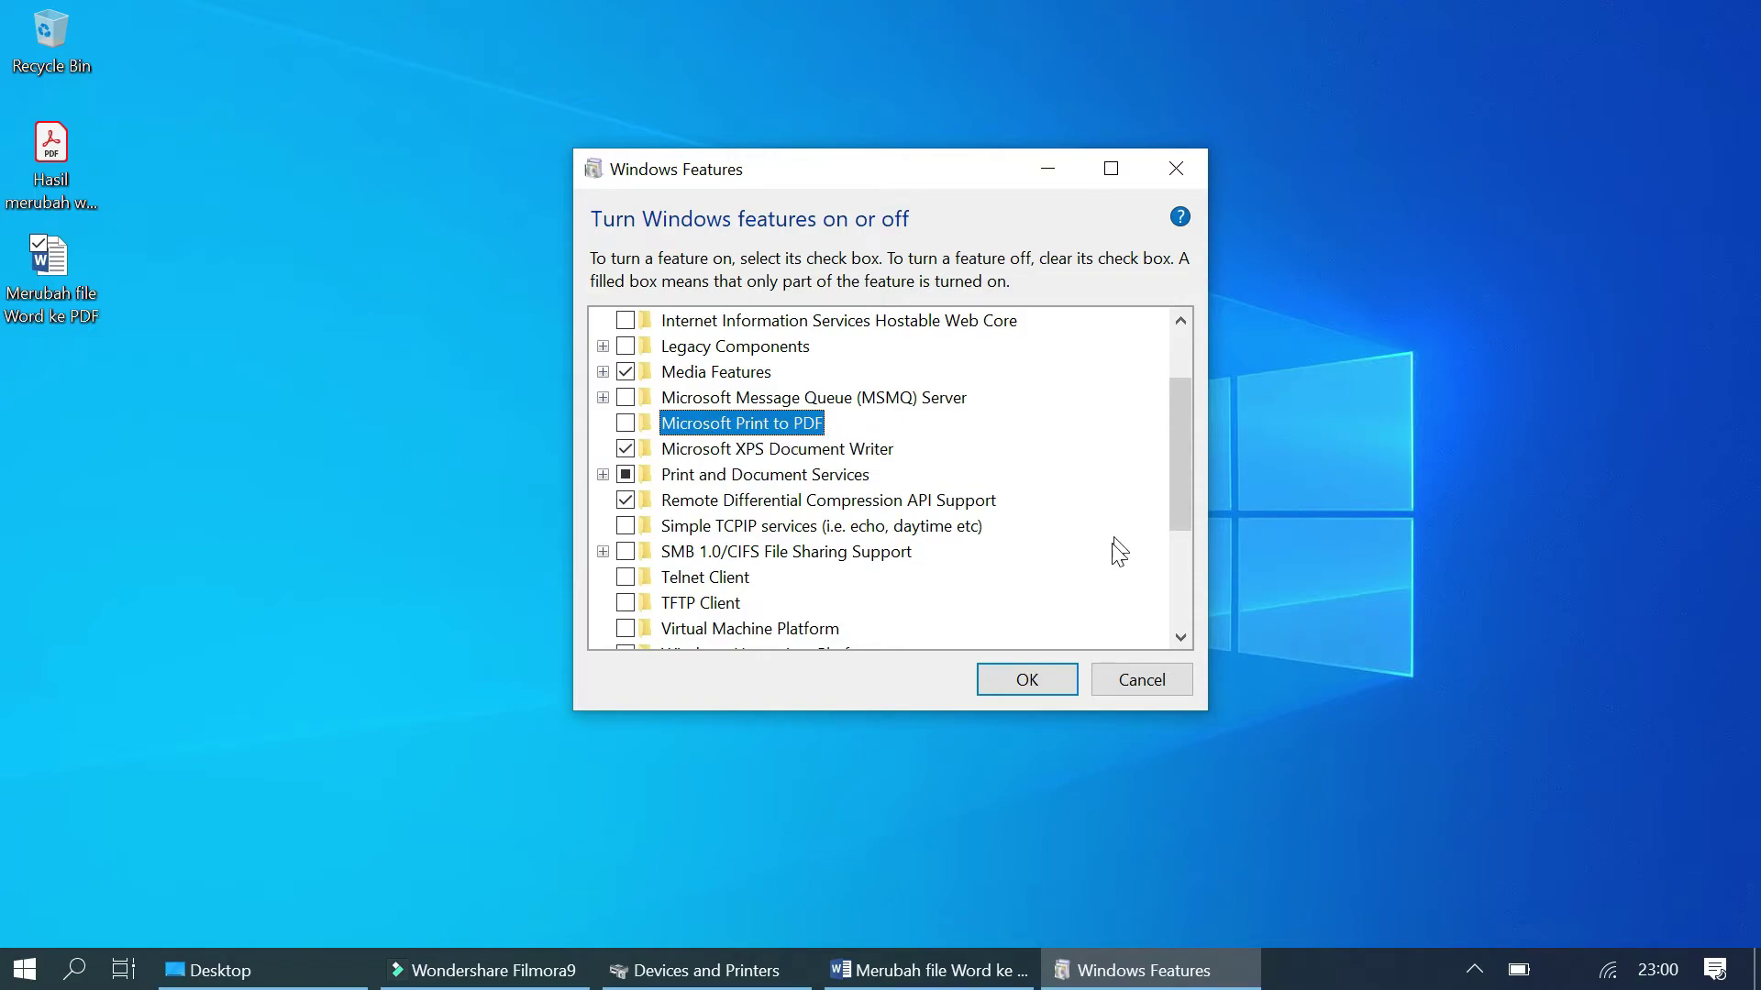
click(1034, 679)
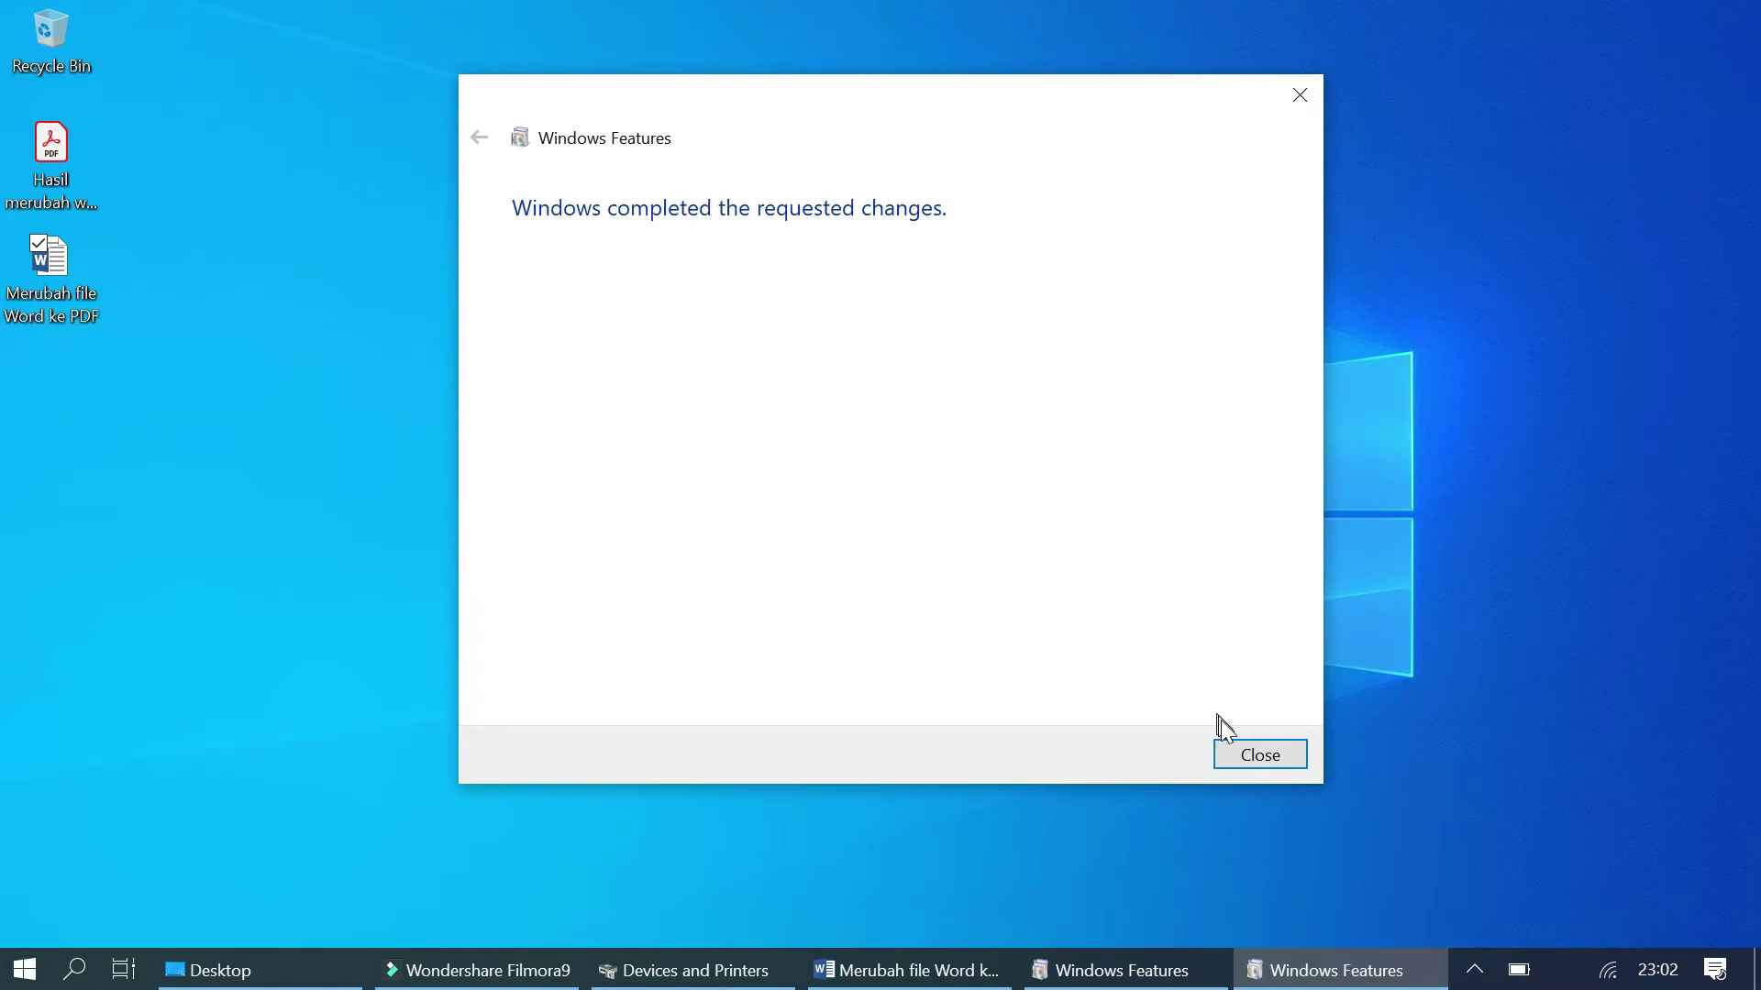
click(1254, 759)
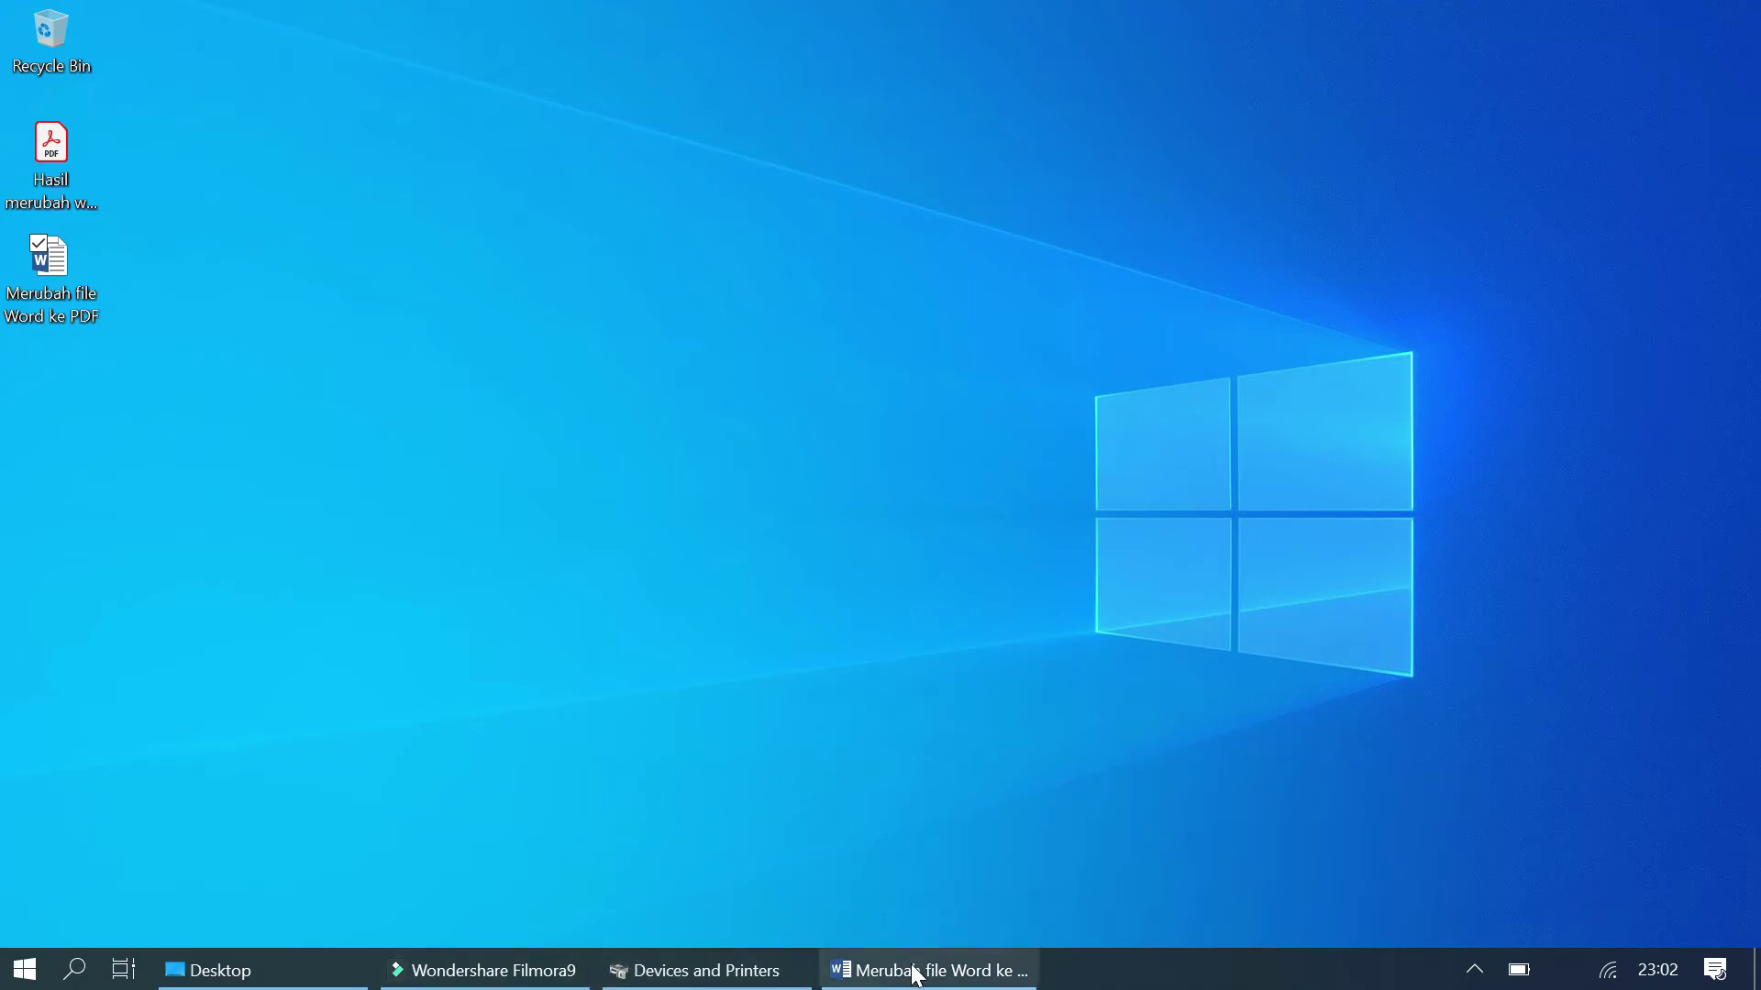
- Close the Word document, Devices and Printers, and Desktop folder windows, and restart the computer
mouse_move(915, 969)
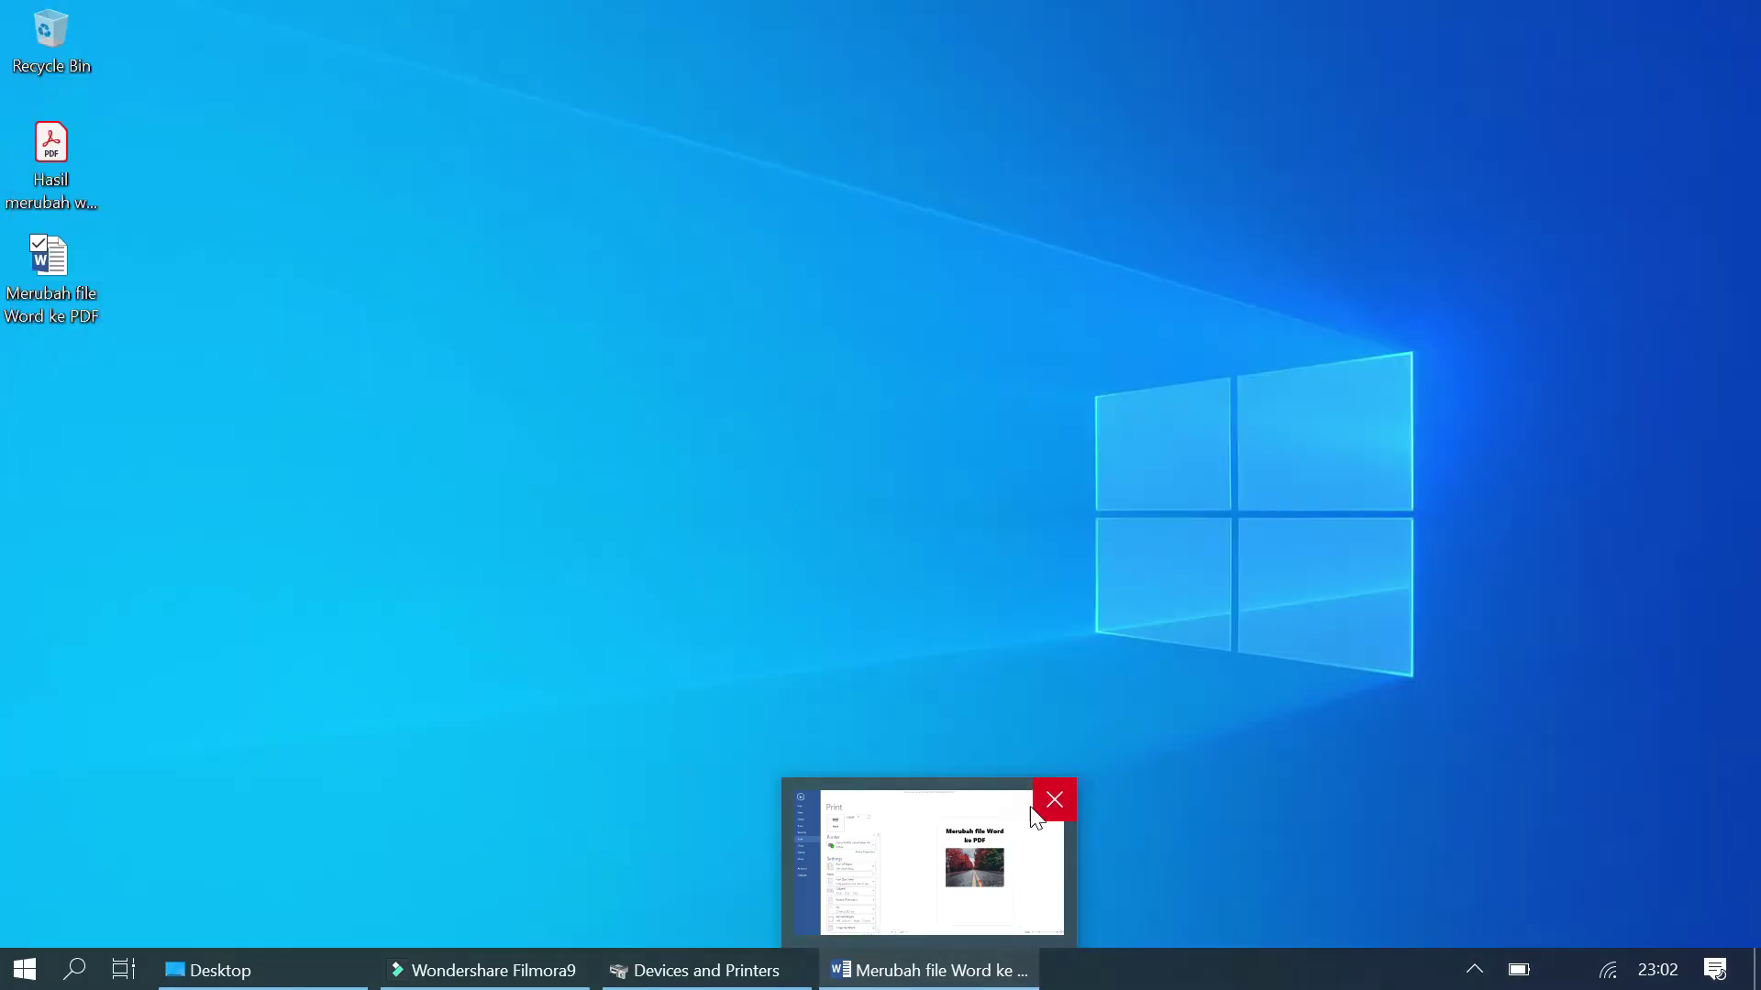
click(1035, 816)
mouse_move(735, 963)
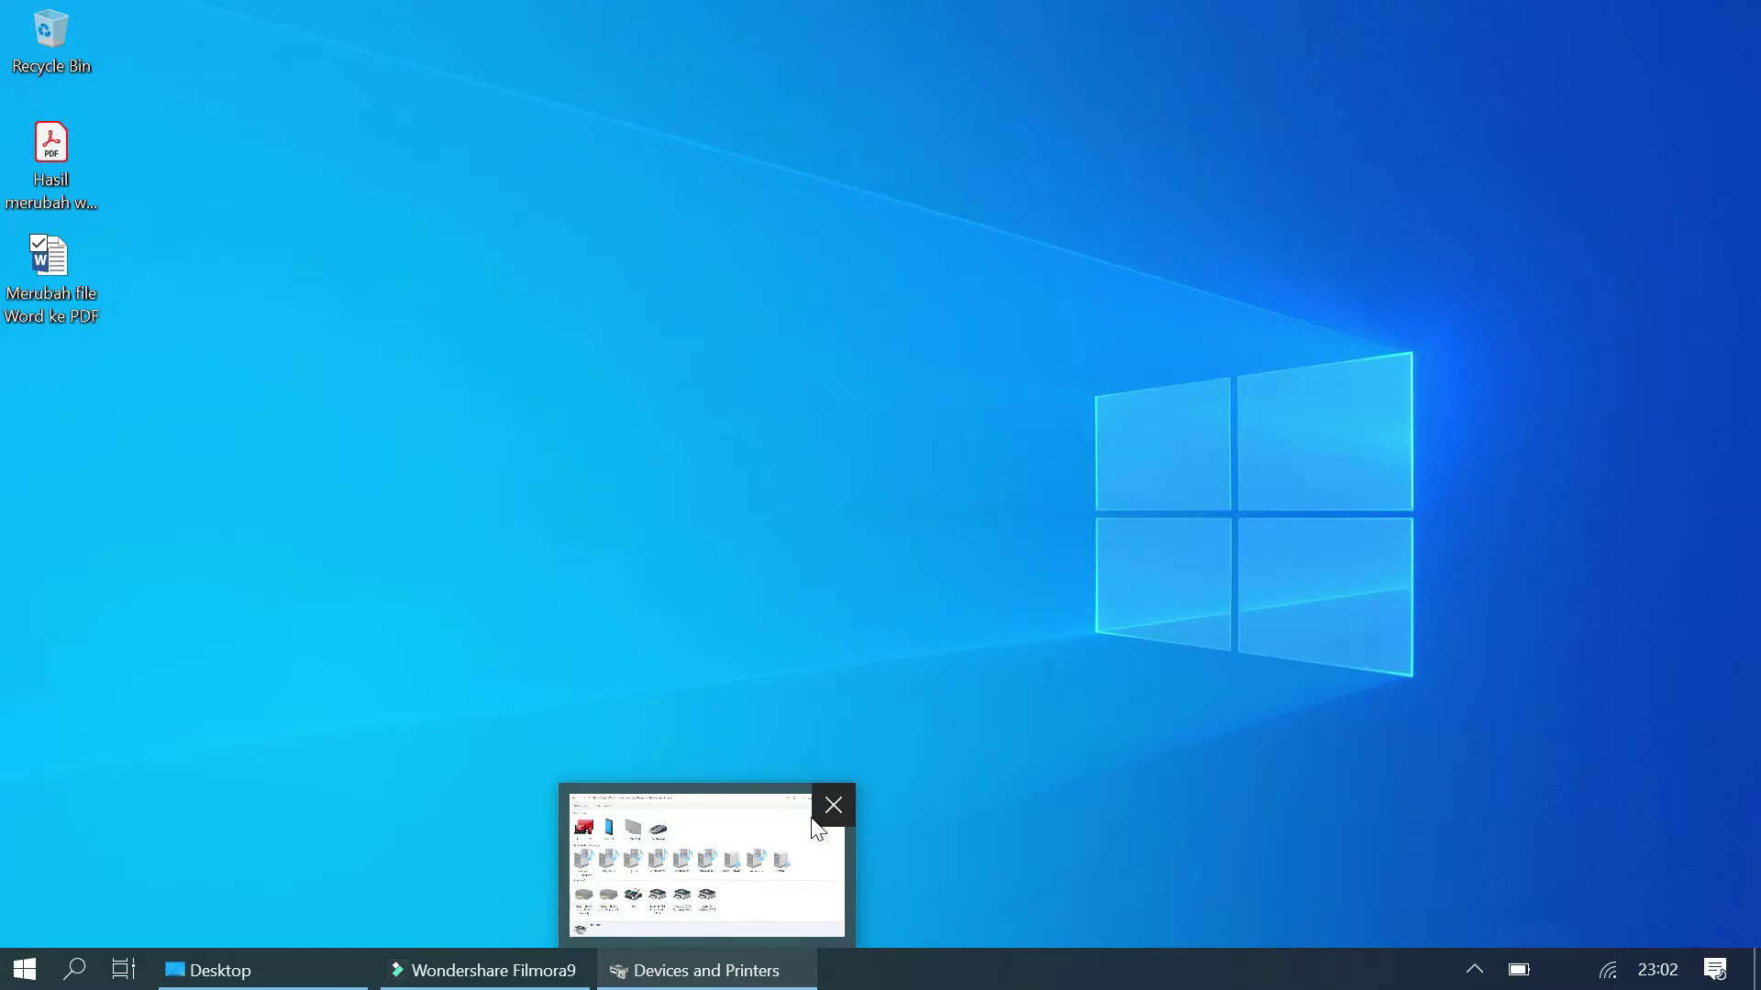
click(813, 819)
mouse_move(238, 968)
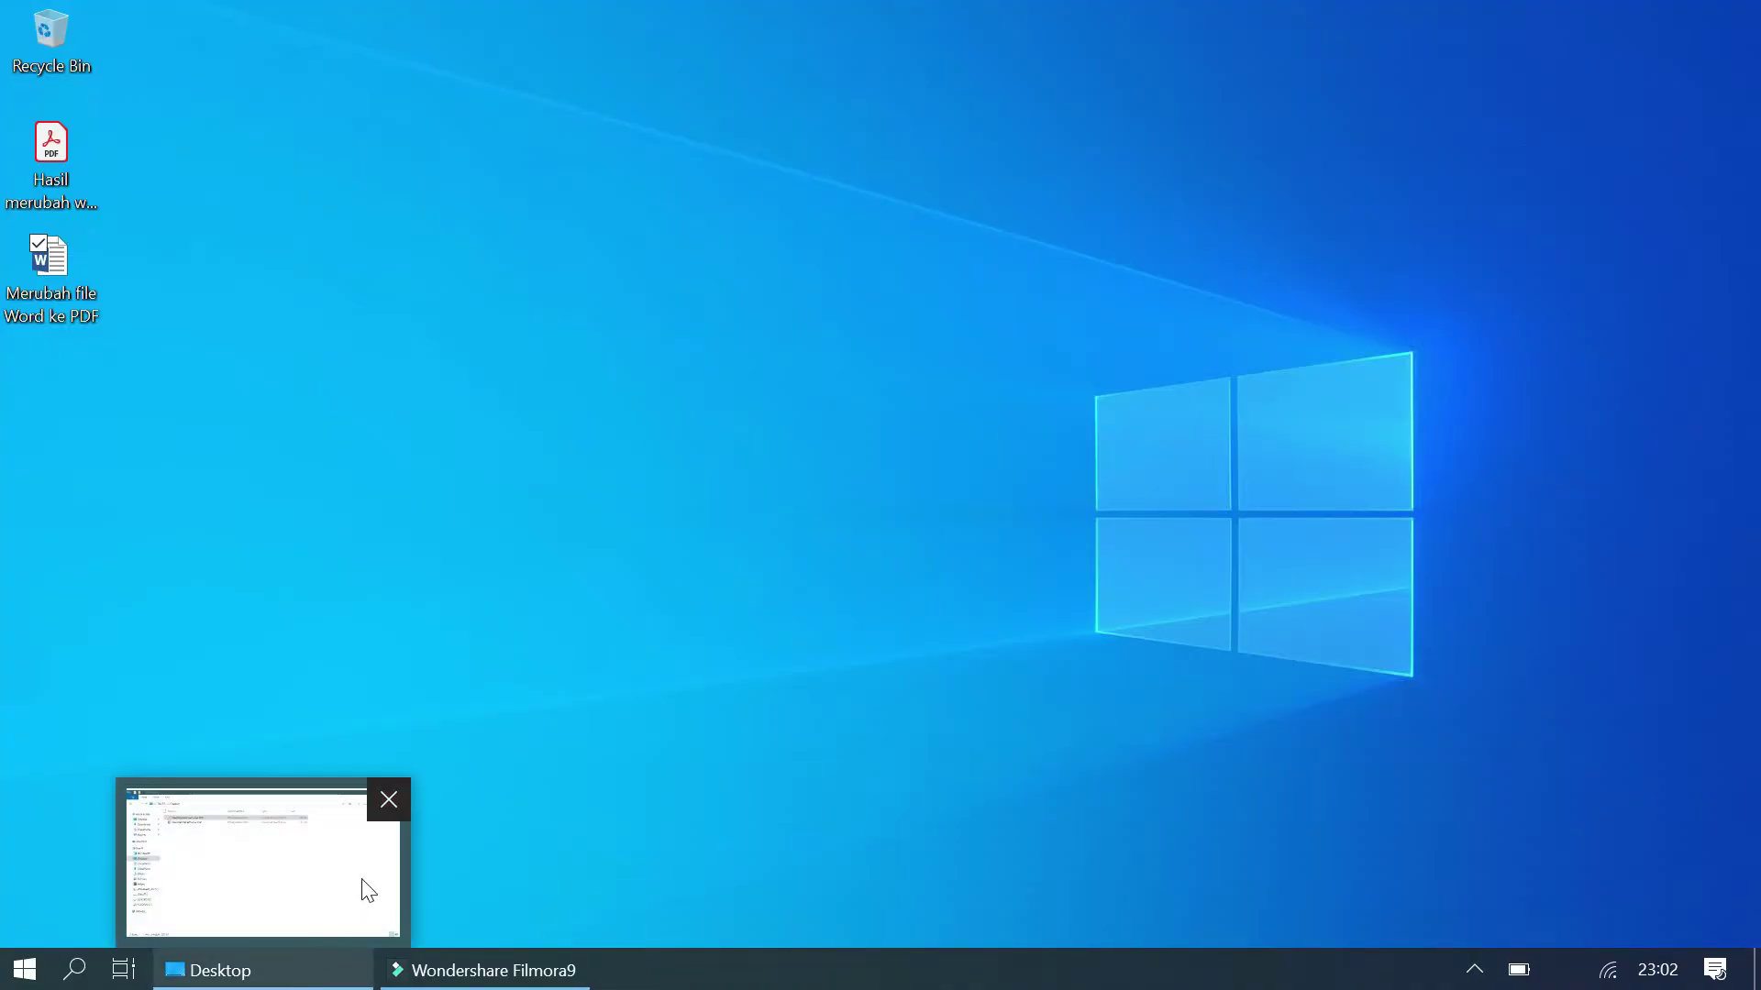
click(389, 800)
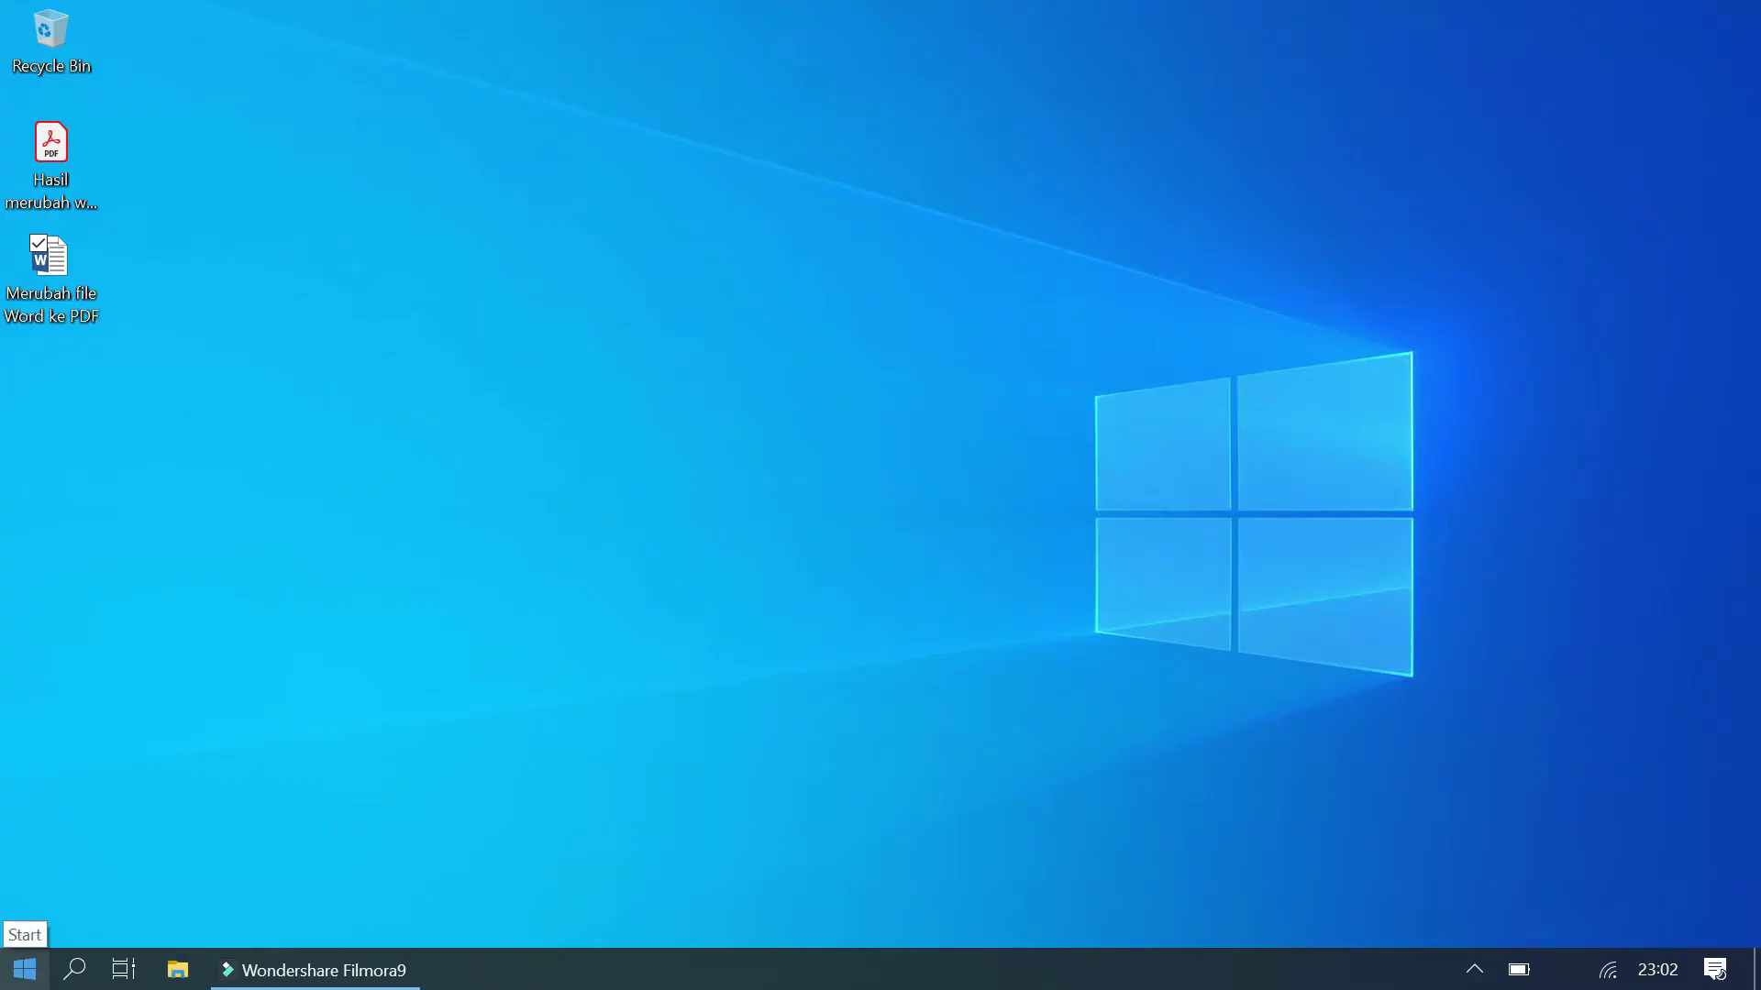
click(25, 970)
click(35, 912)
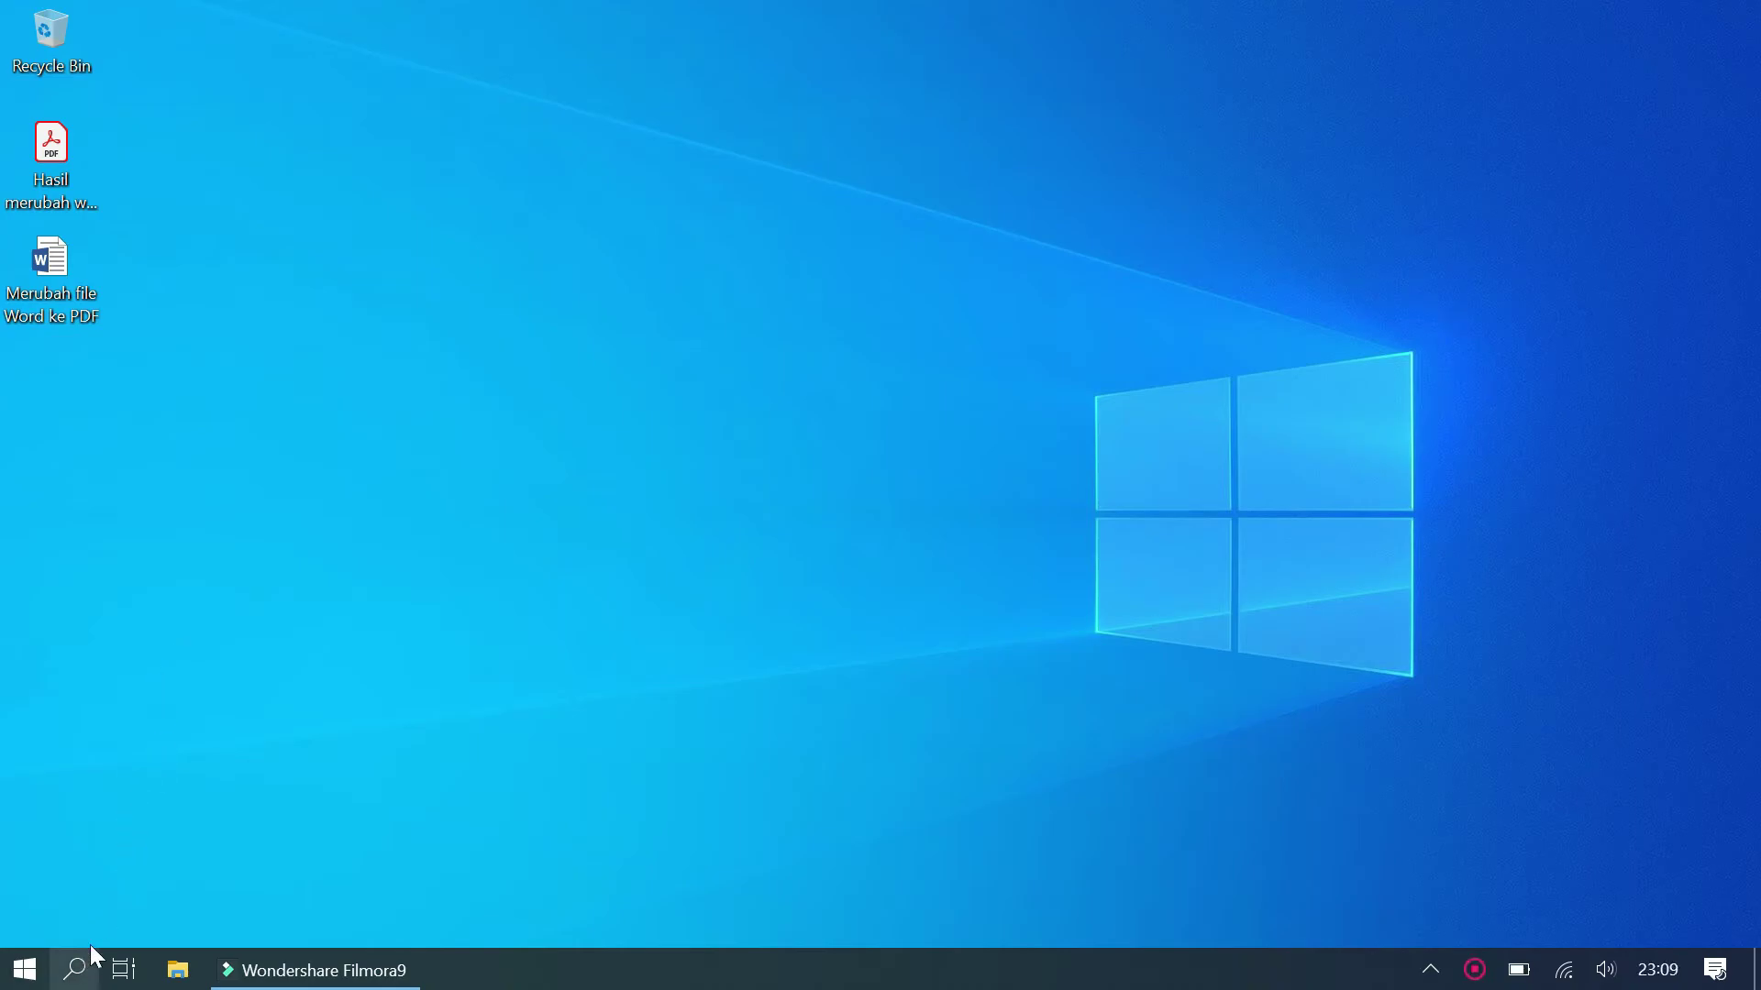
- Search Windows for "windows fea" and open Turn Windows features on or off
click(77, 972)
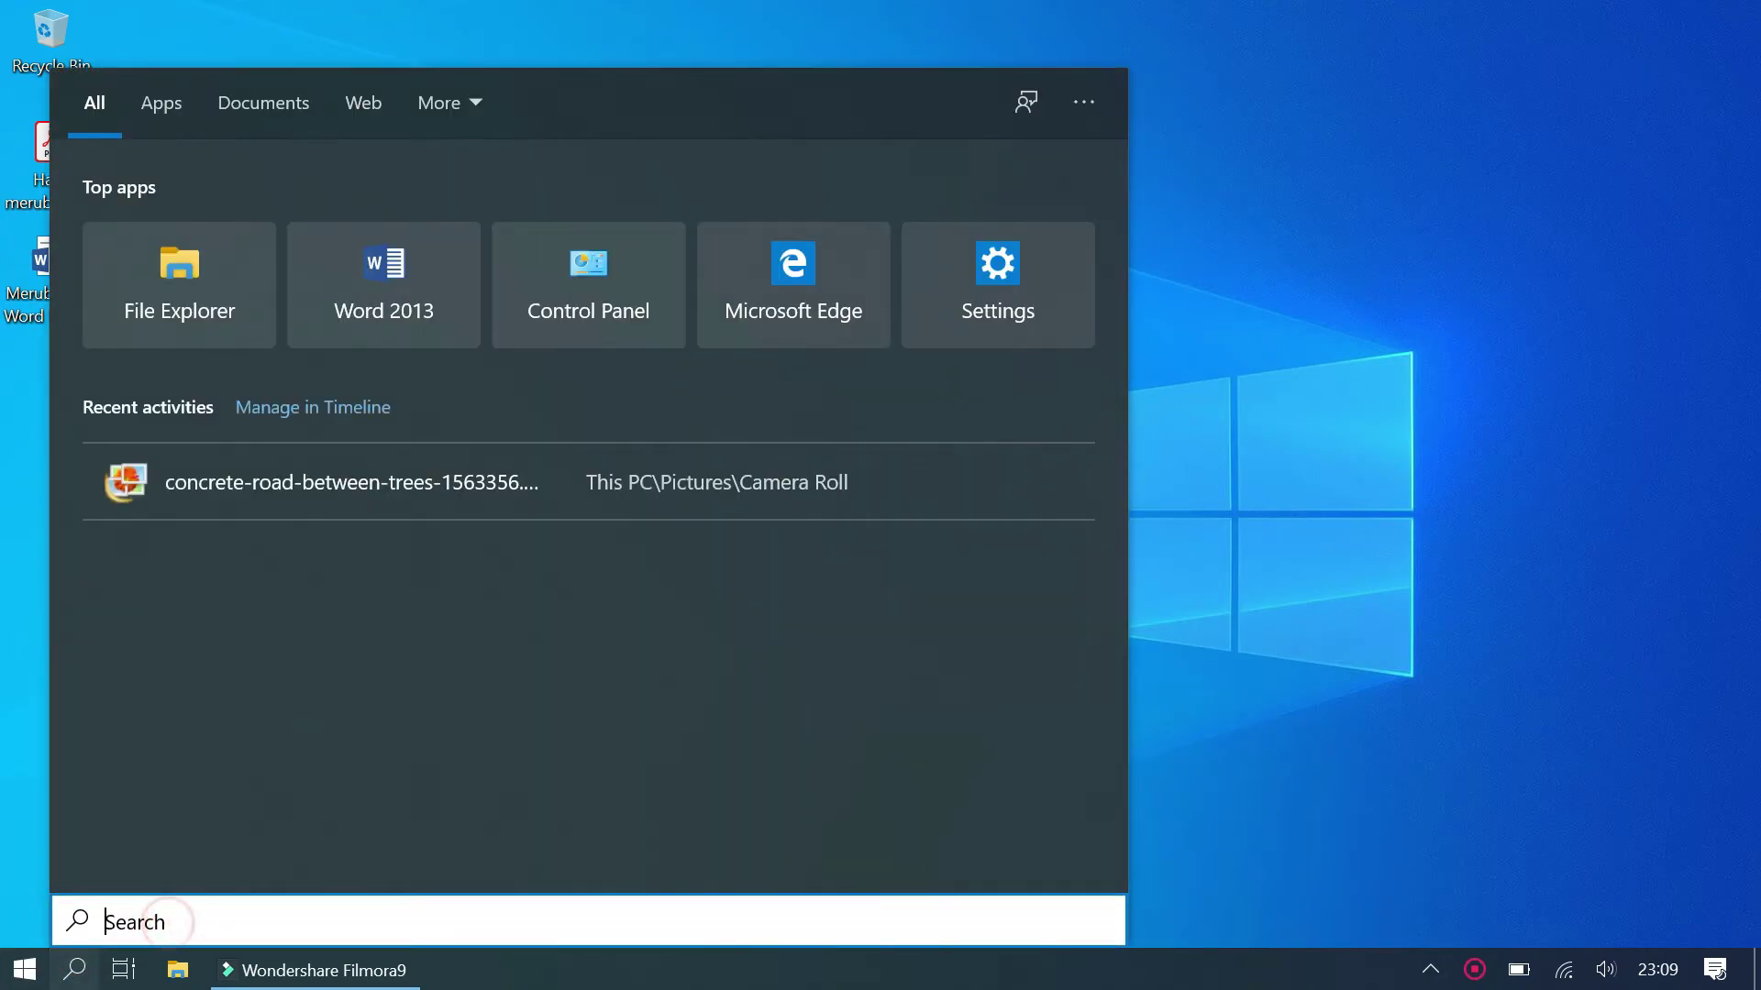
text(windows)
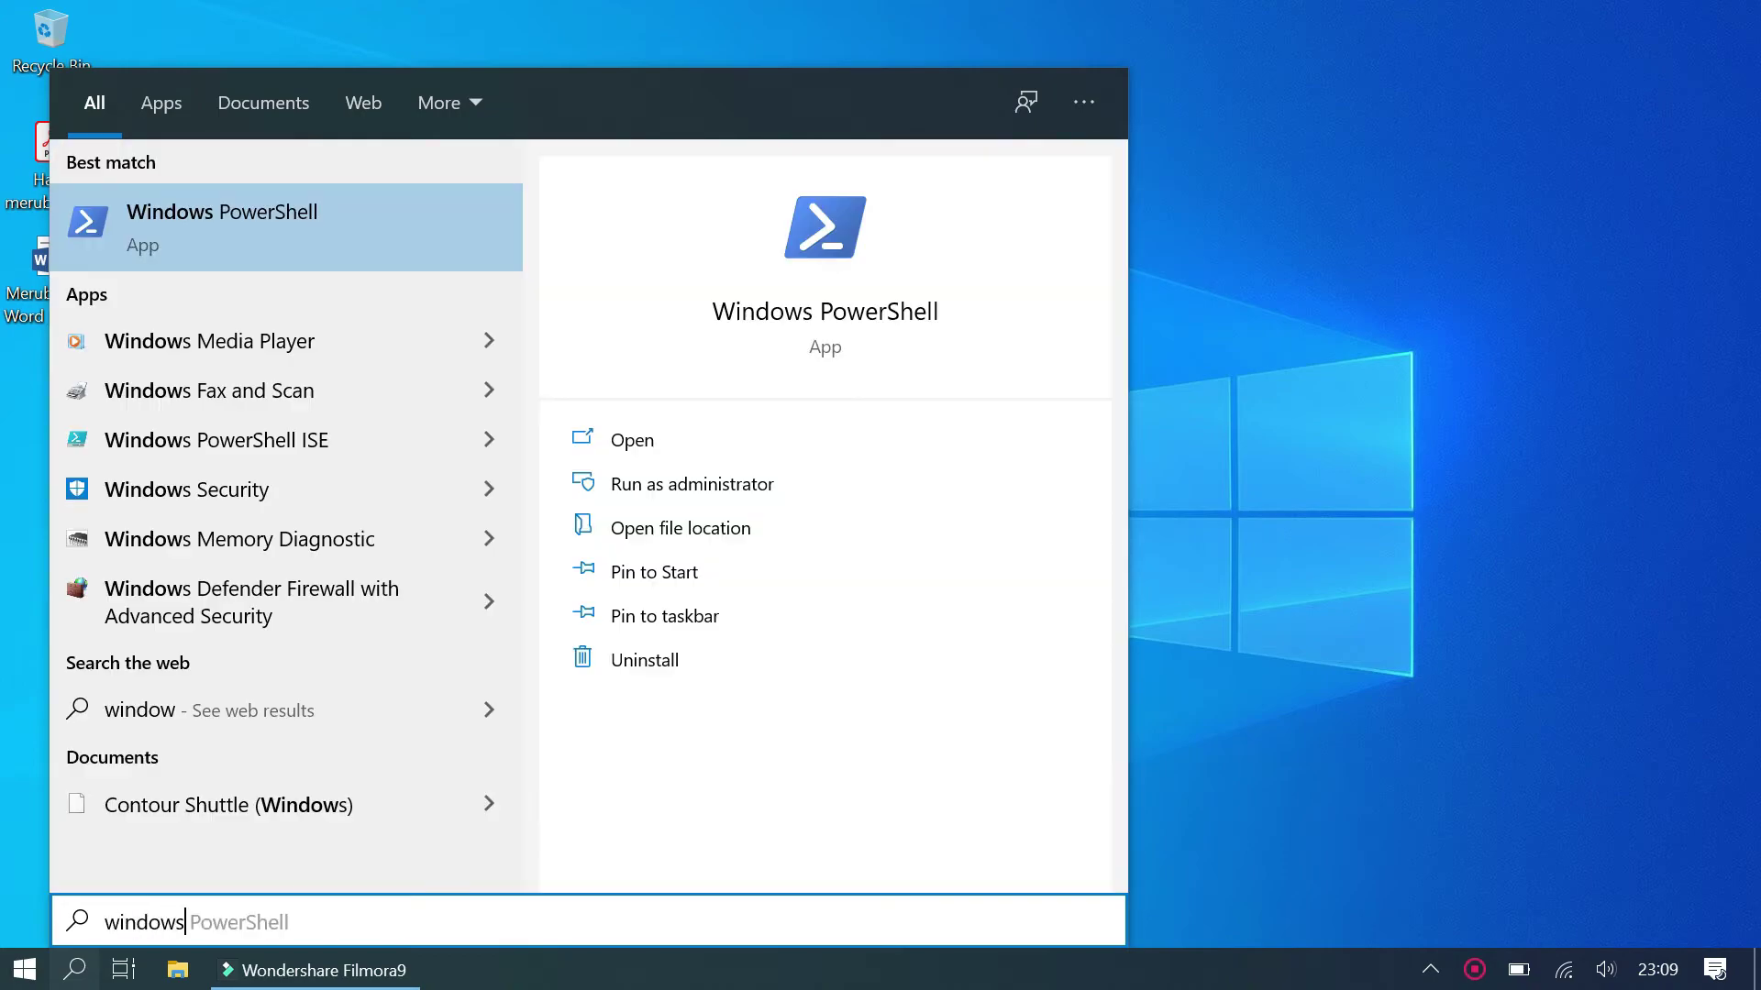
text( f)
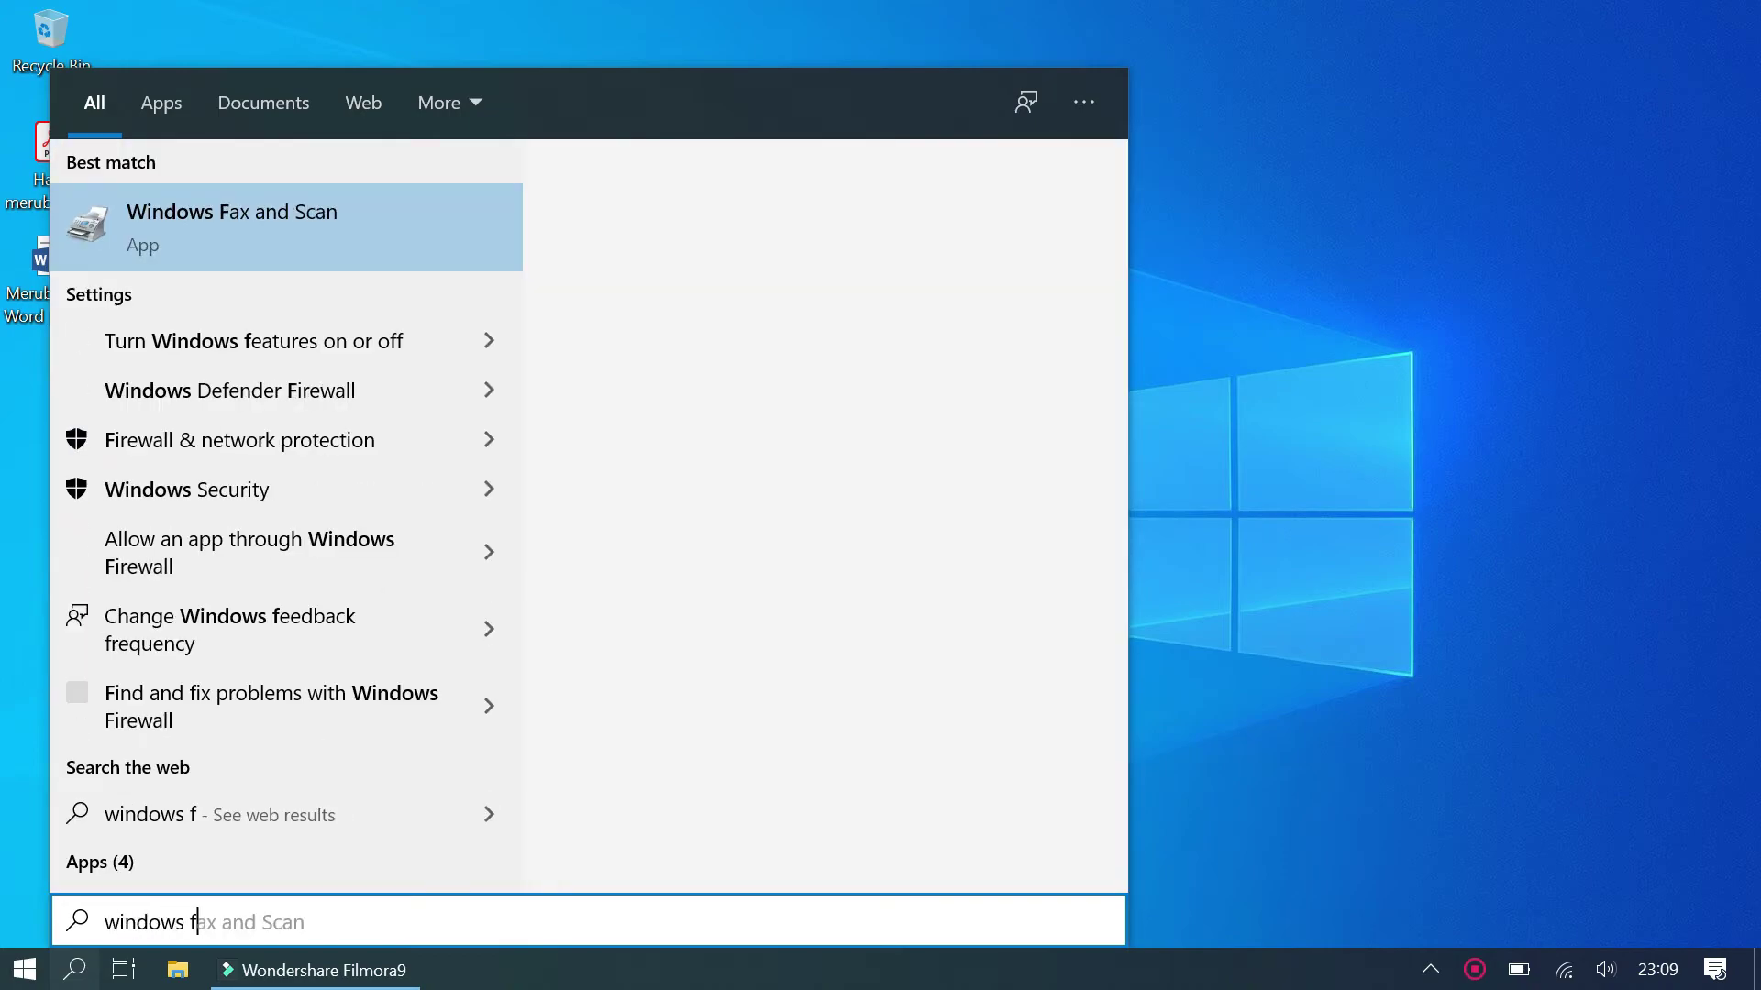
text(ea)
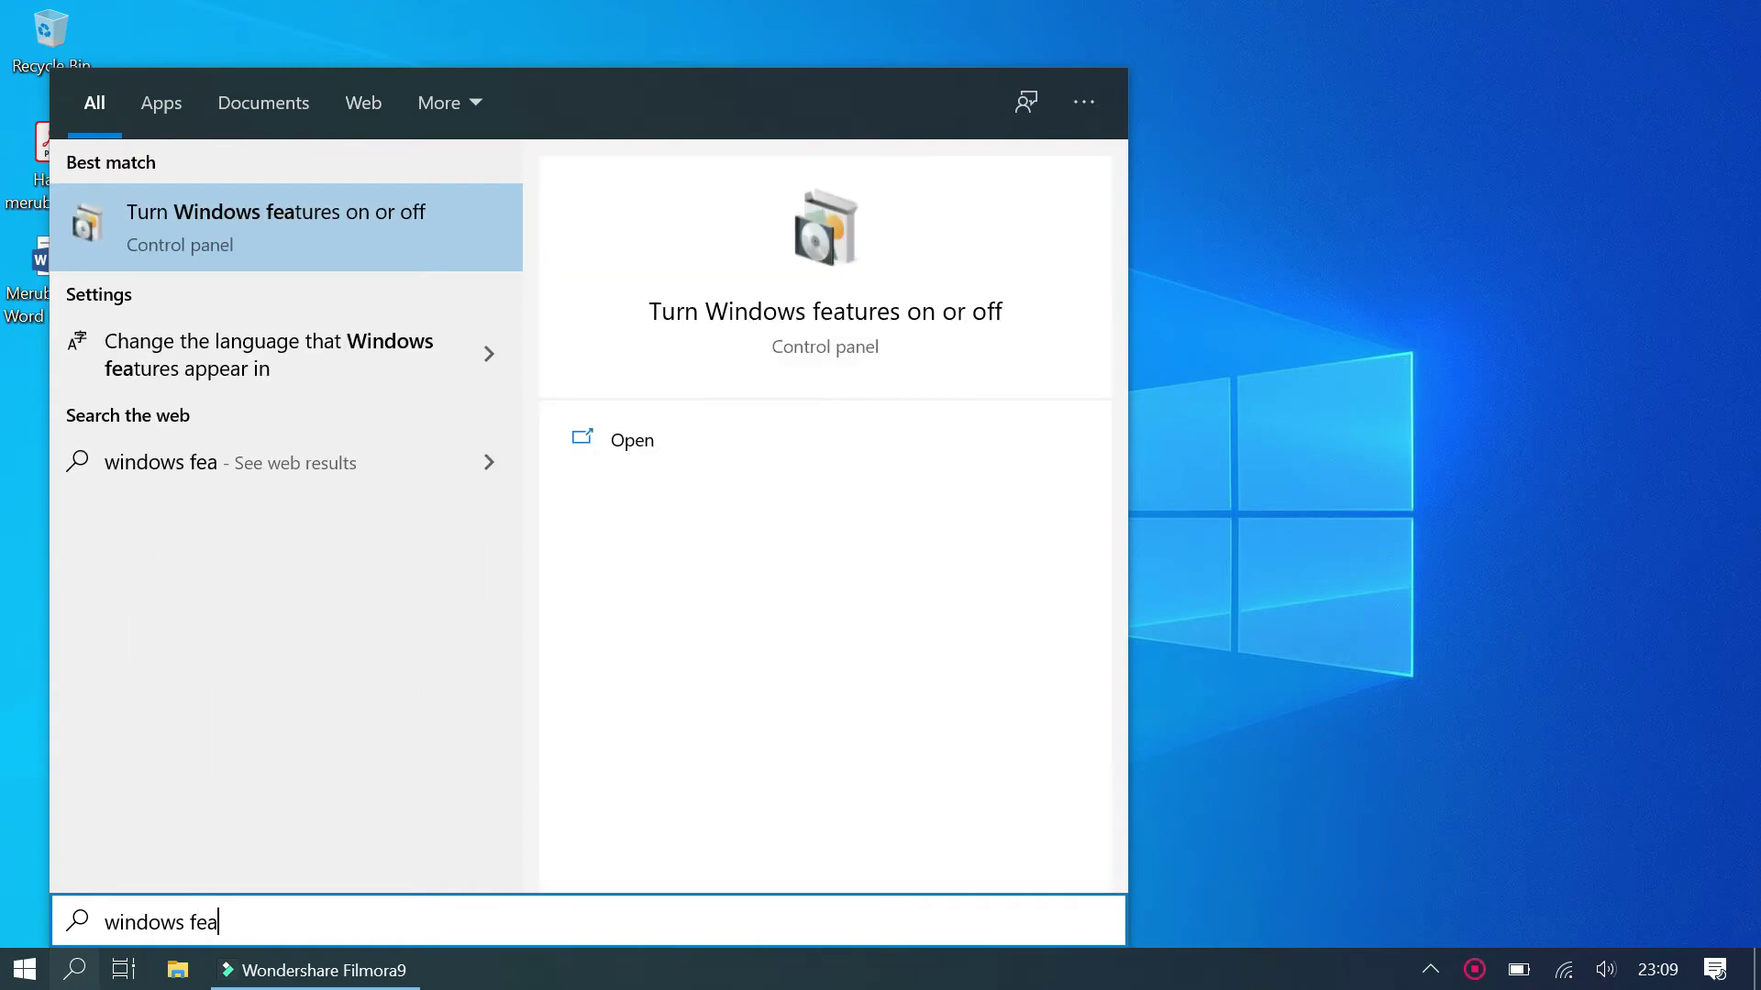
click(854, 317)
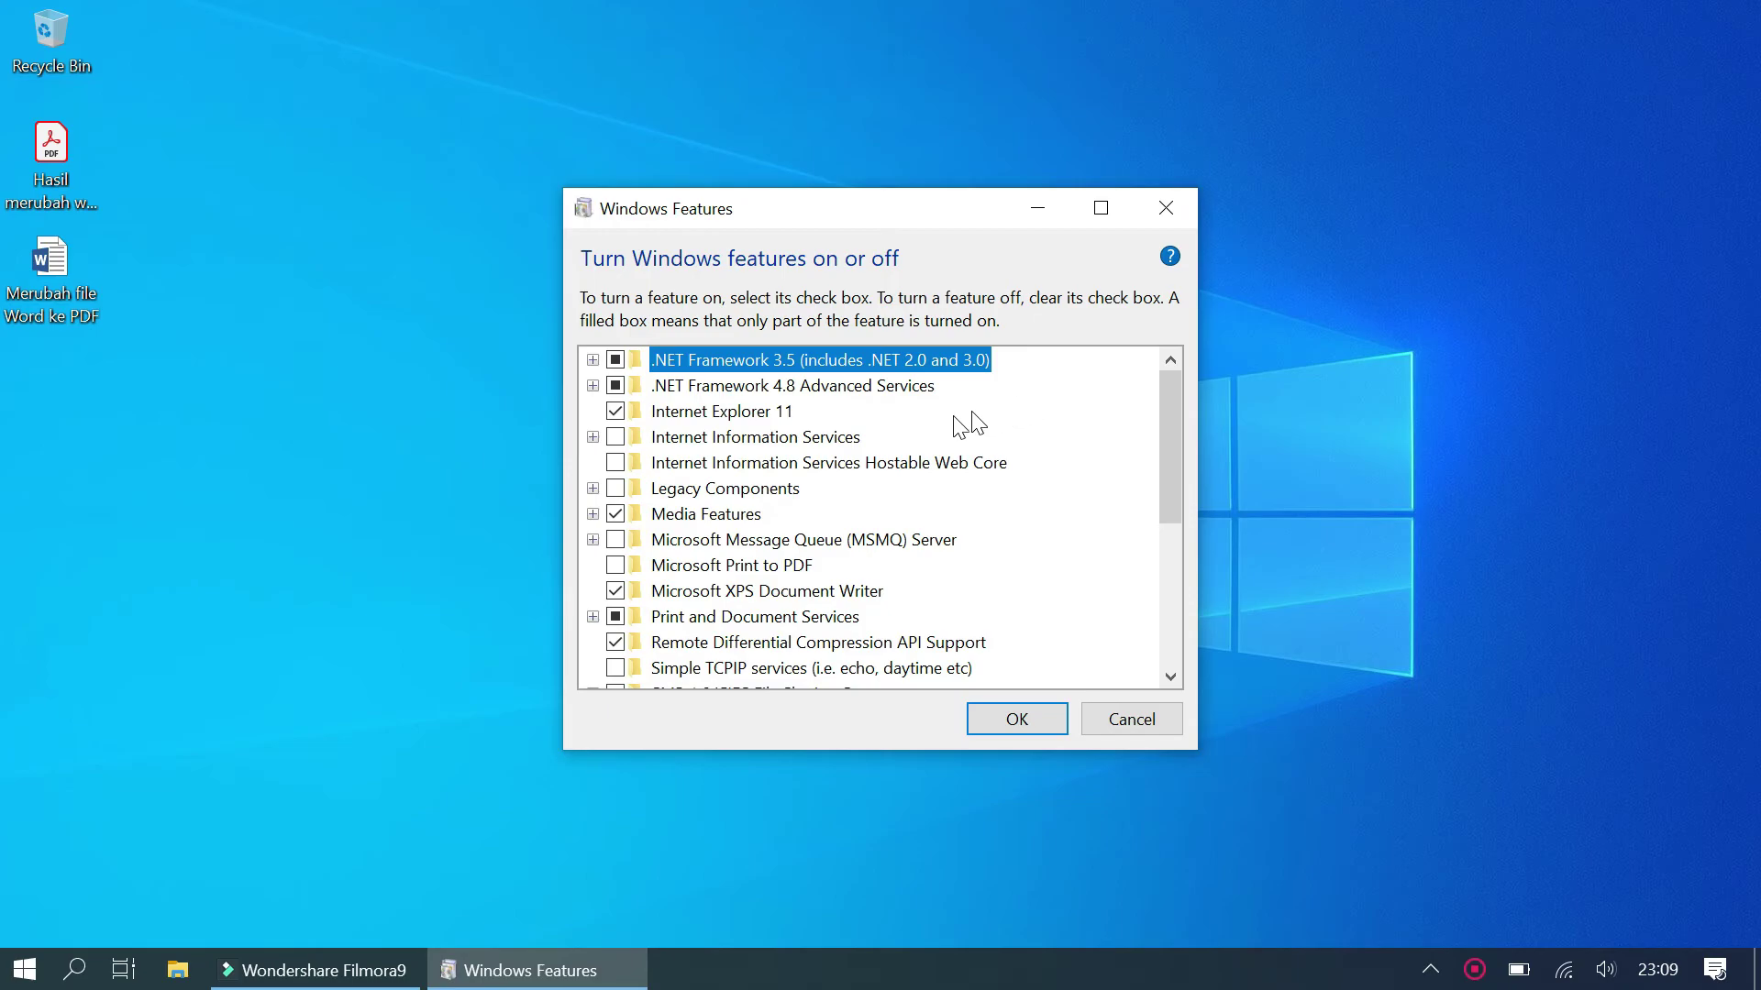
- Turn on the Microsoft Print to PDF feature, apply the change and close the completed dialog
scroll(874, 467, down, 1)
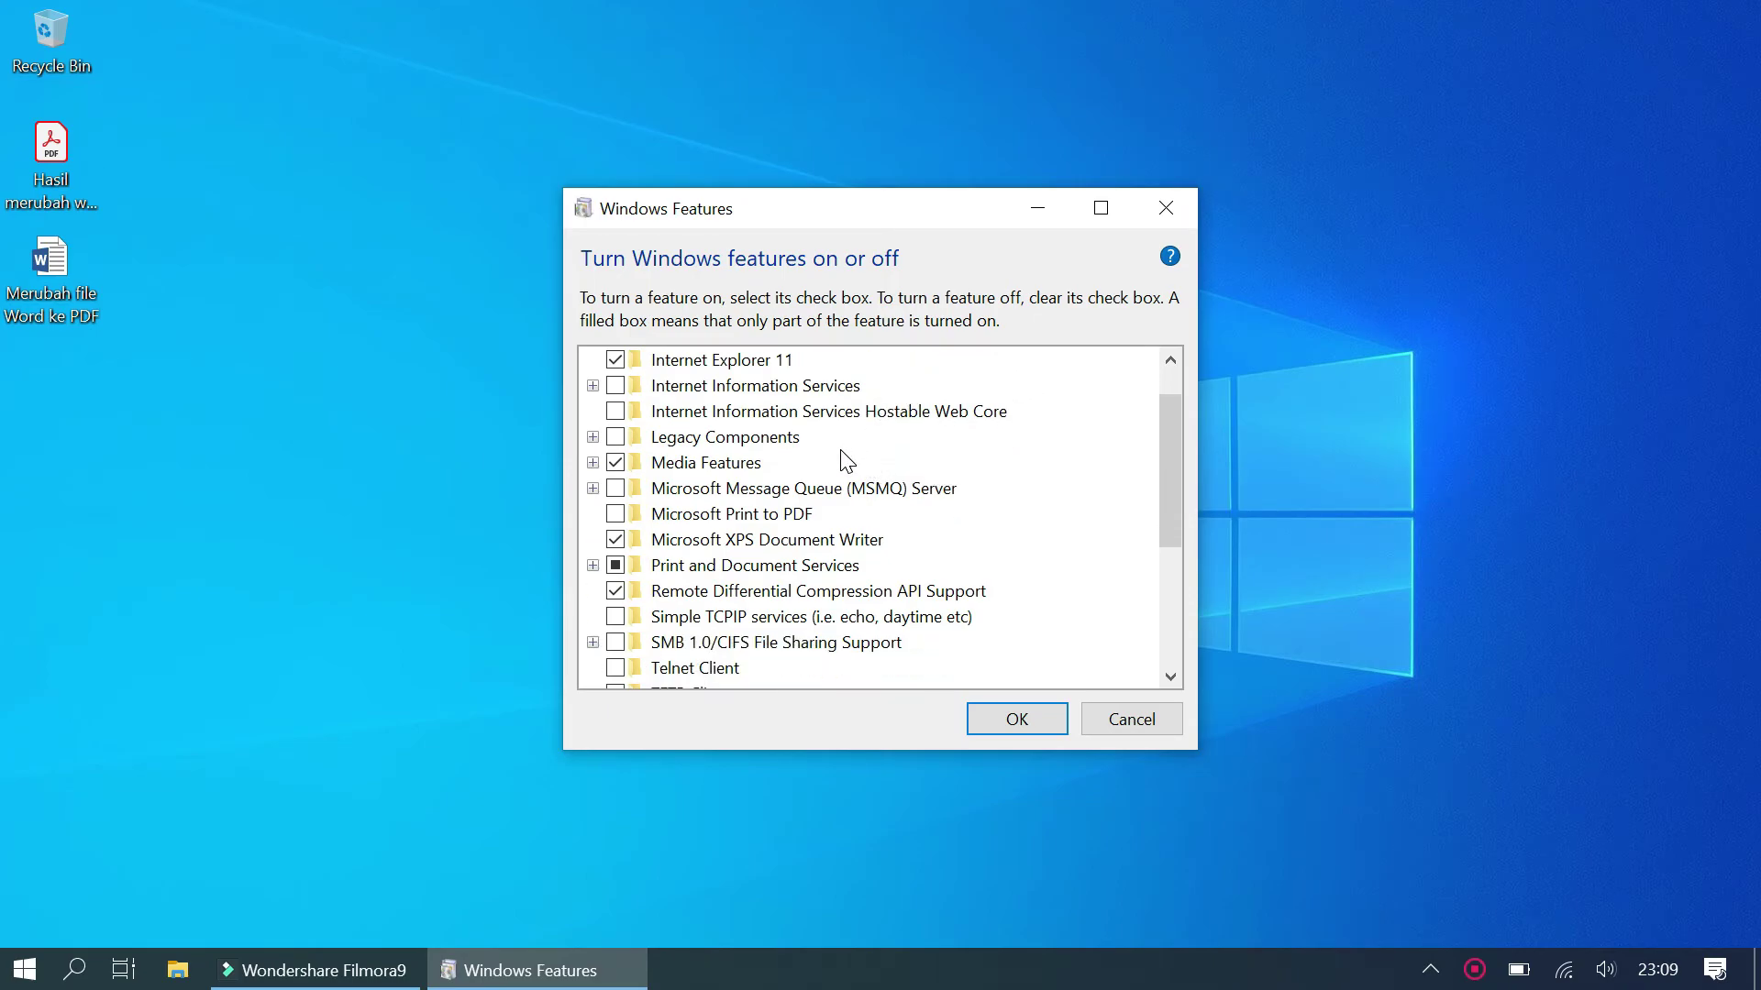
mouse_move(904, 421)
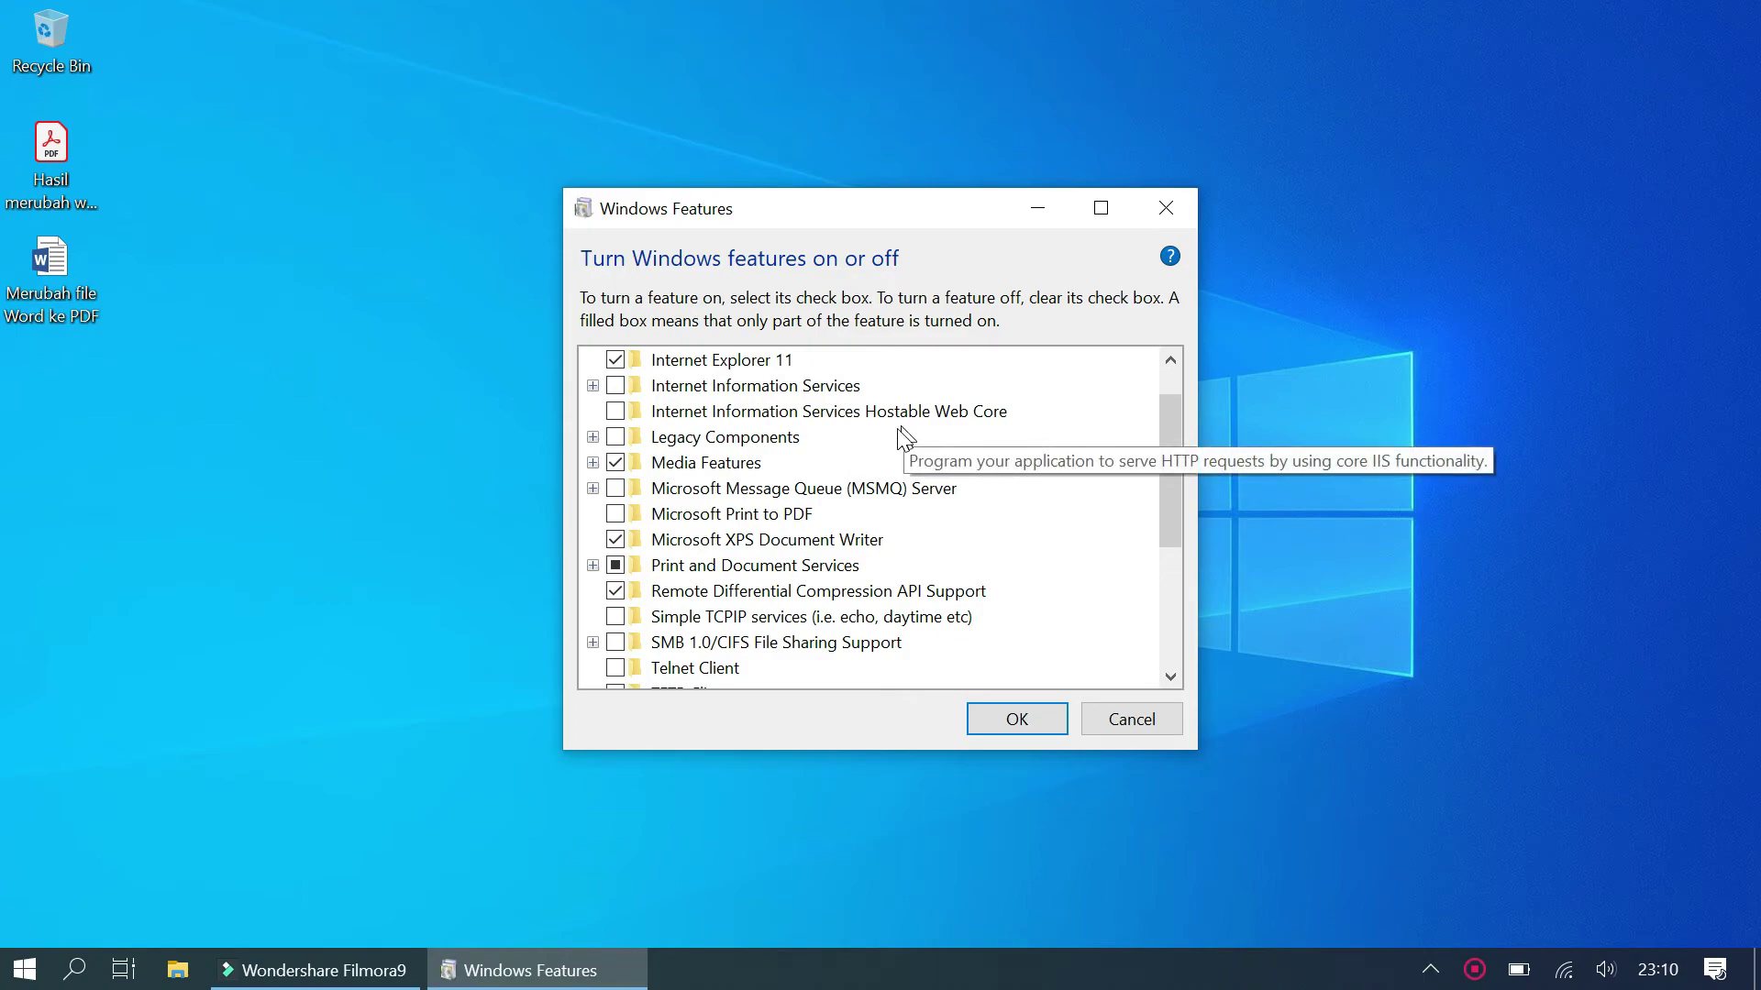
click(761, 511)
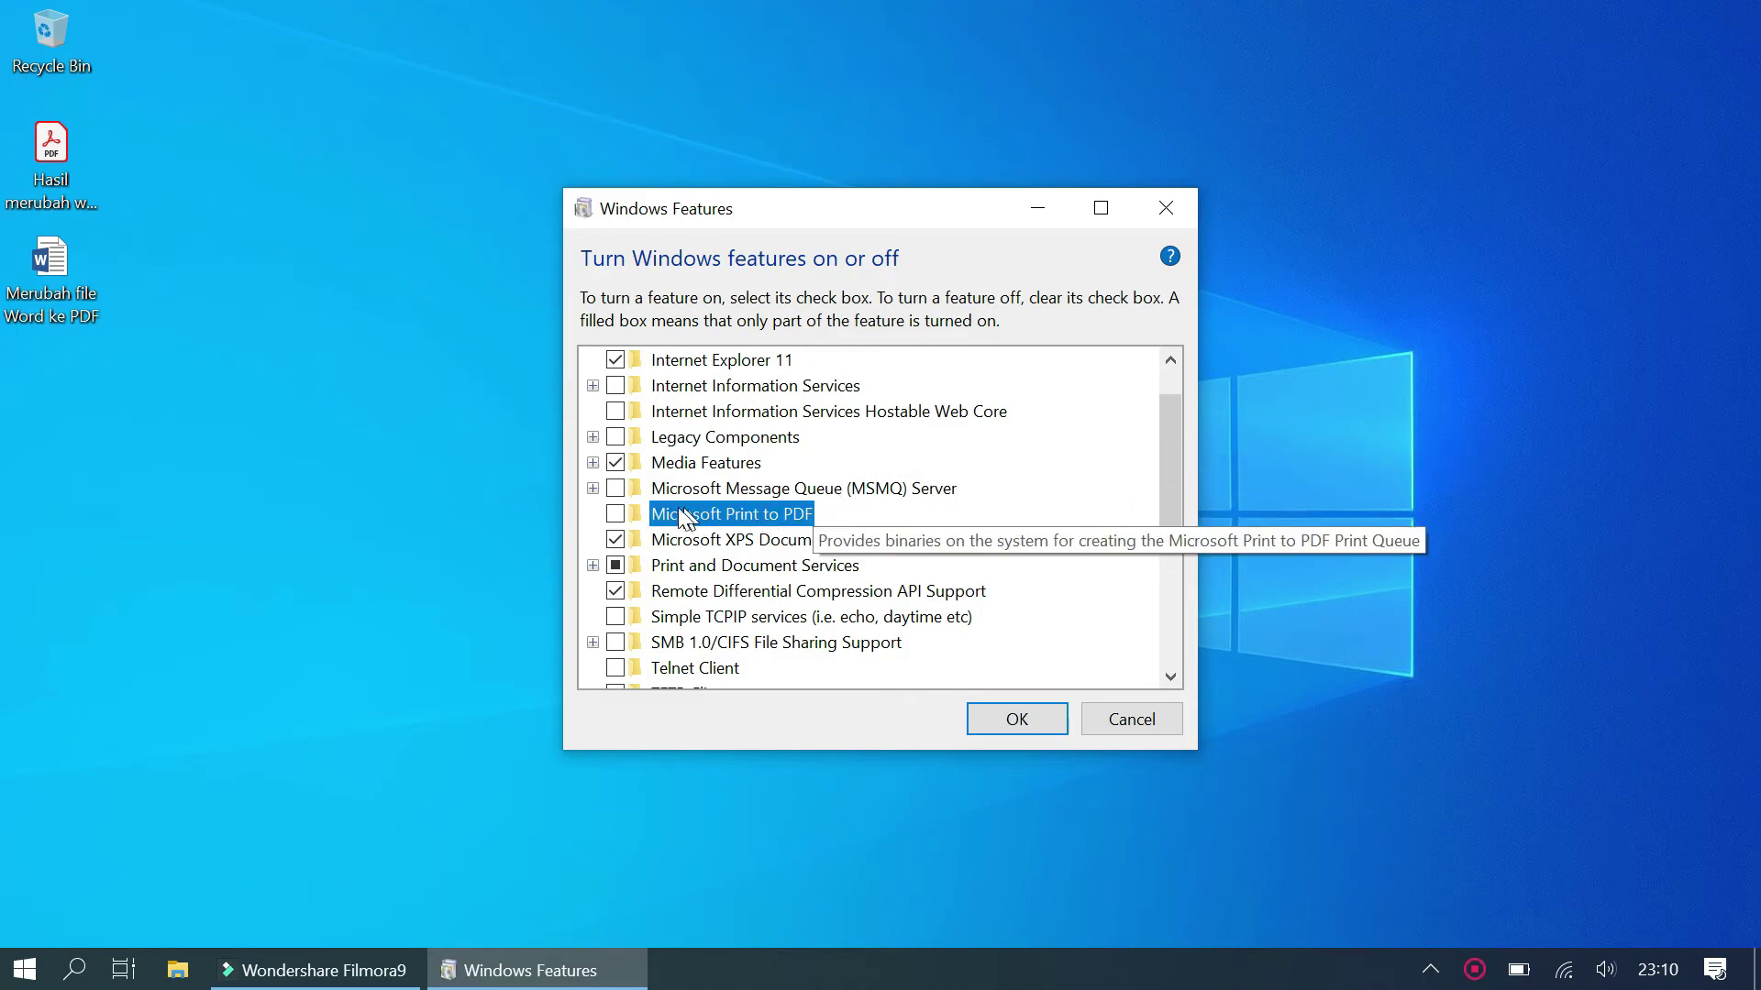
click(617, 515)
click(1025, 728)
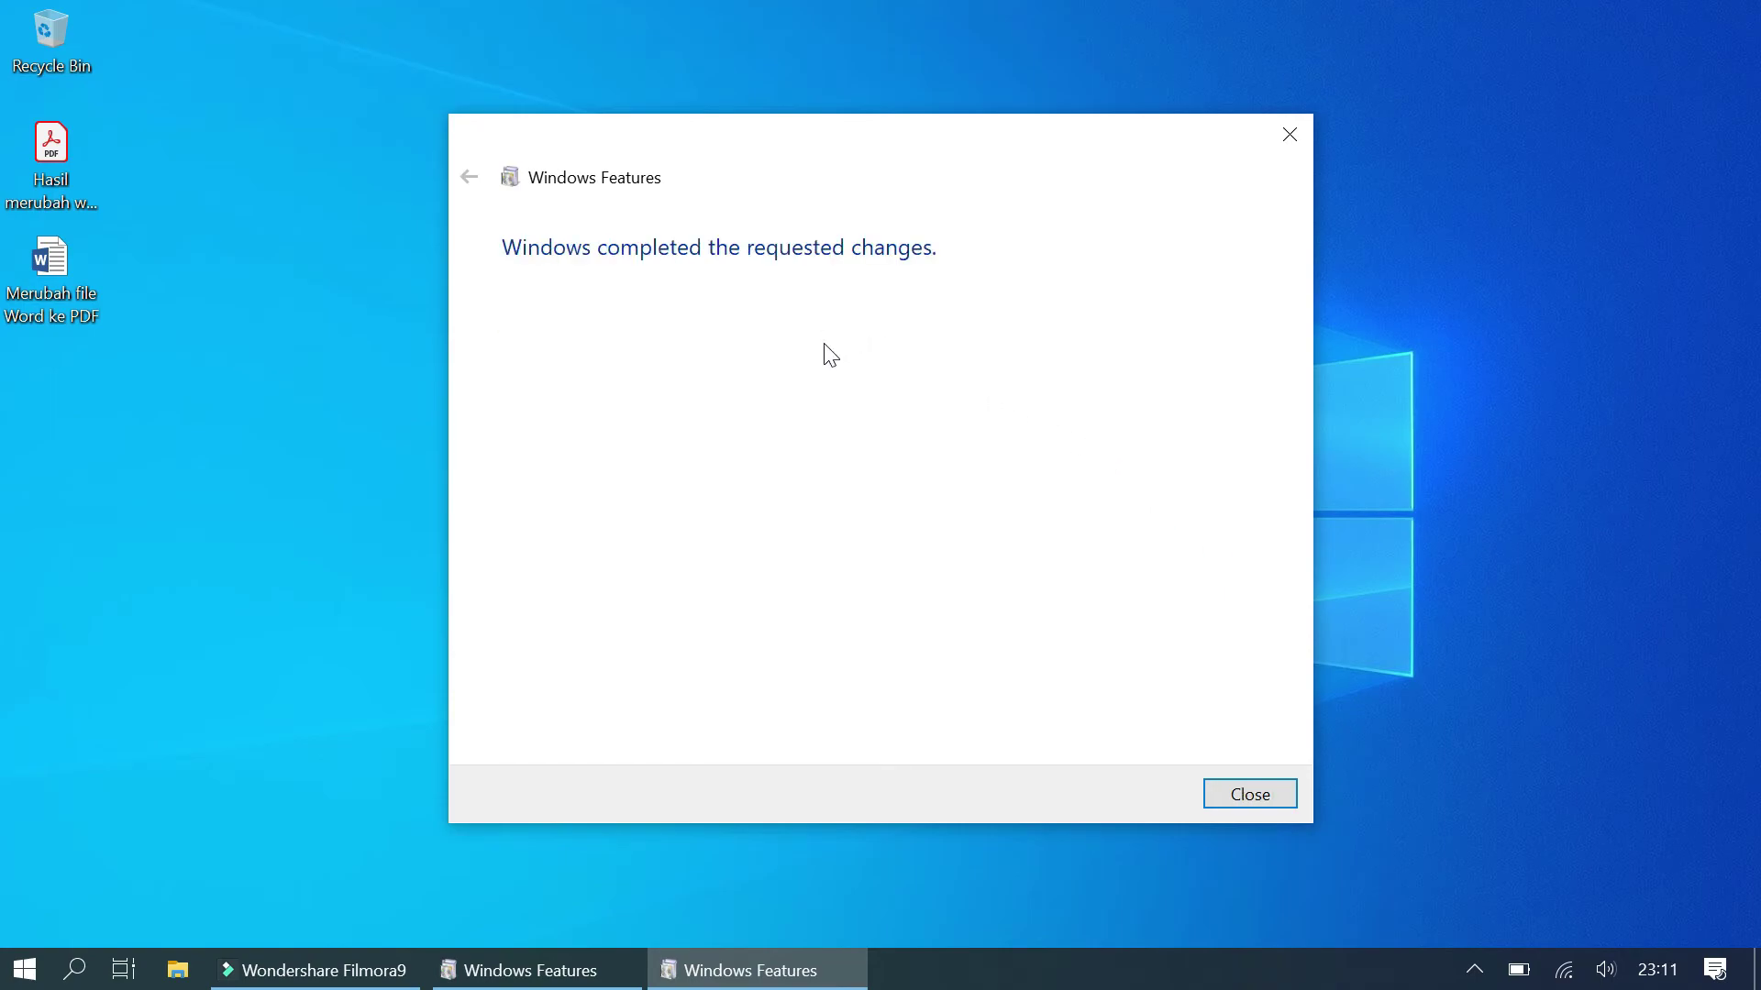
click(1226, 792)
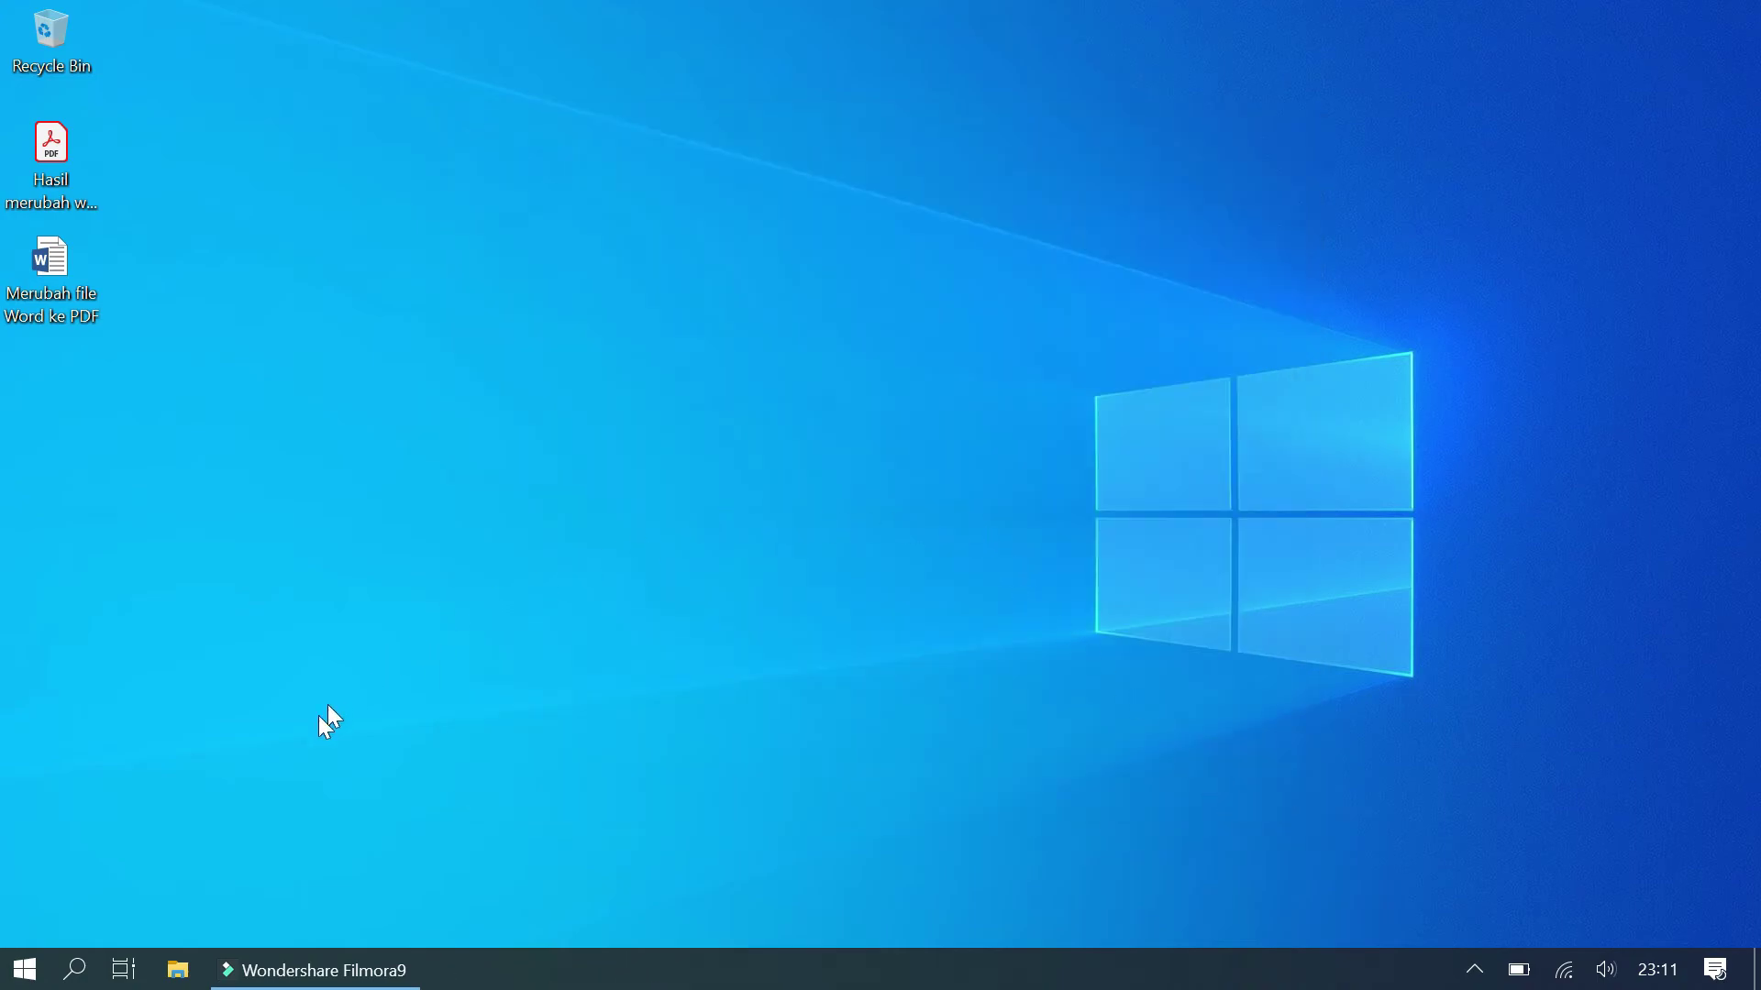
- Restart the computer once more with the Microsoft Print to PDF feature turned back on
click(18, 963)
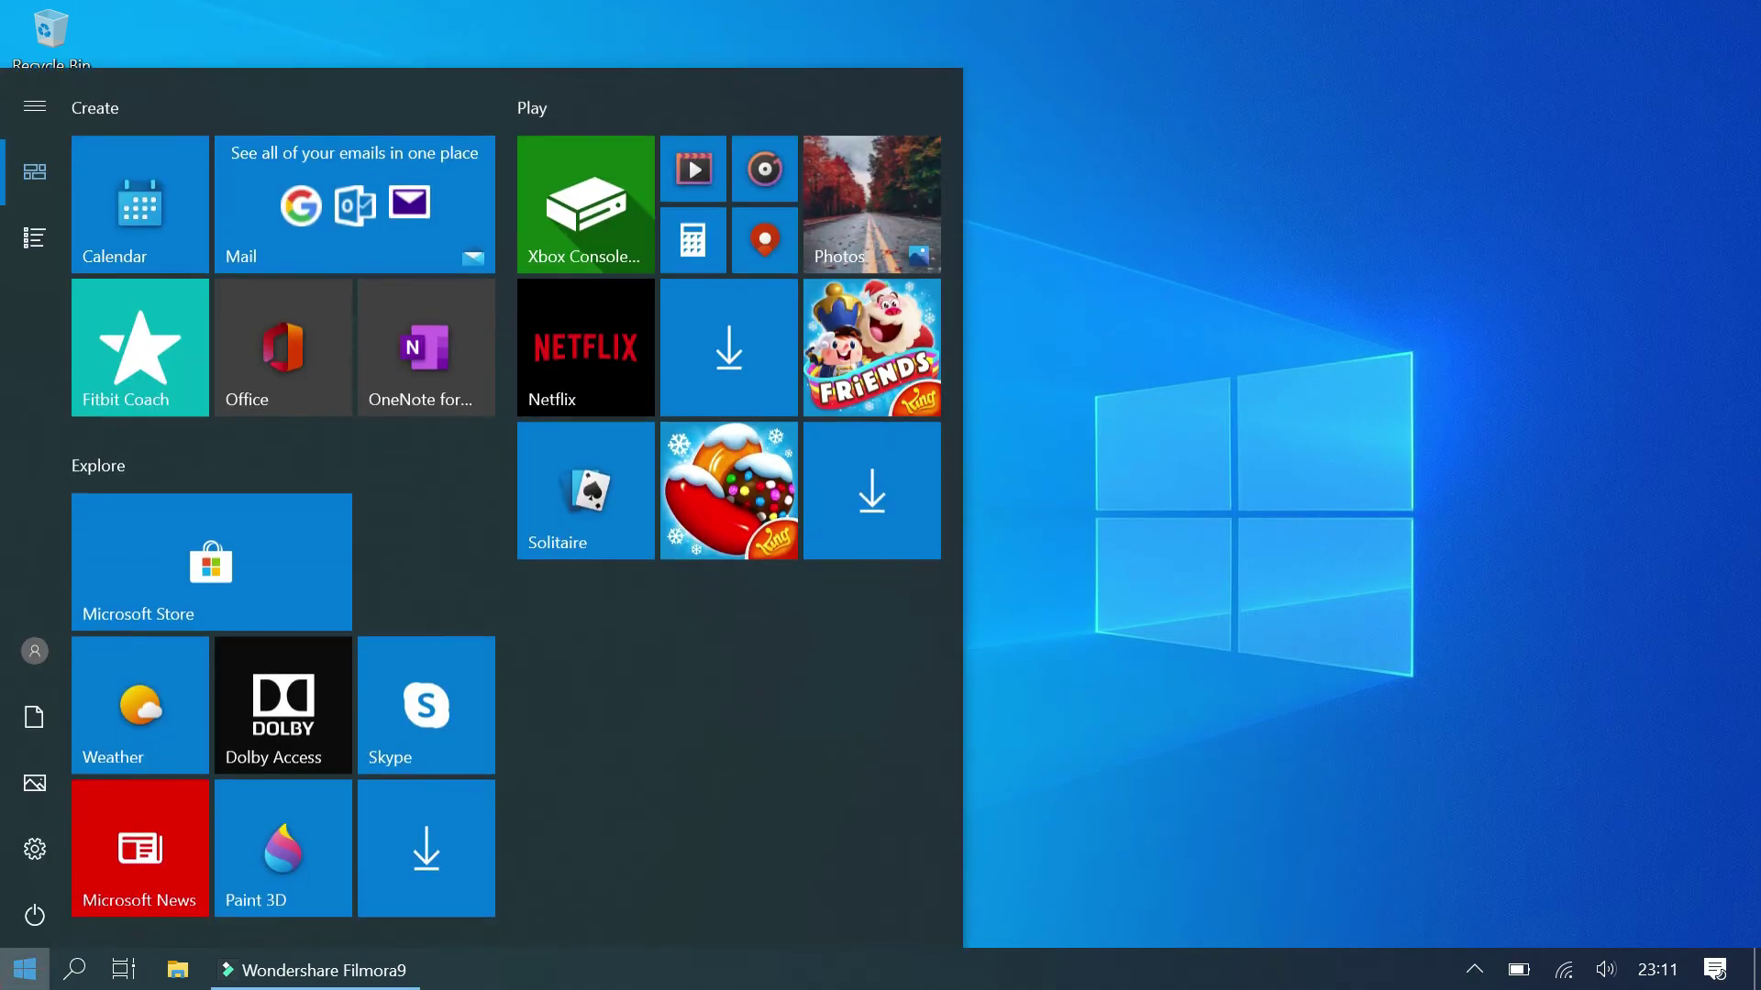
click(34, 915)
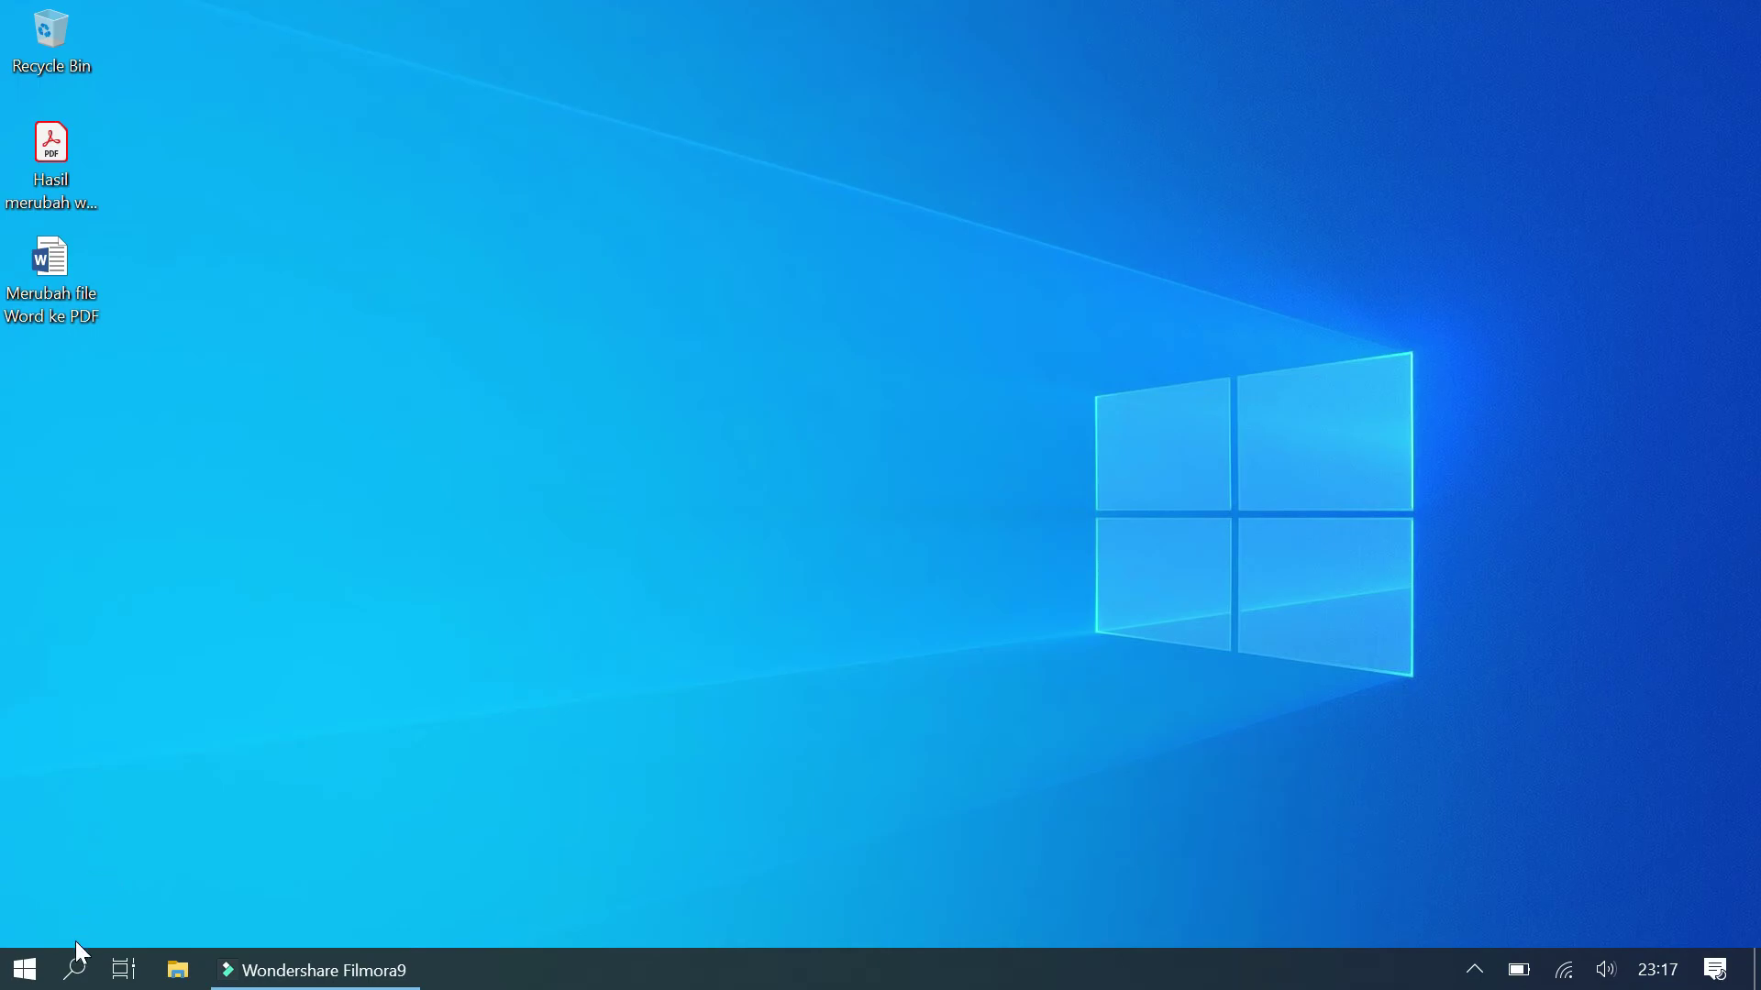
- Search Windows for "control" and open Control Panel
click(77, 970)
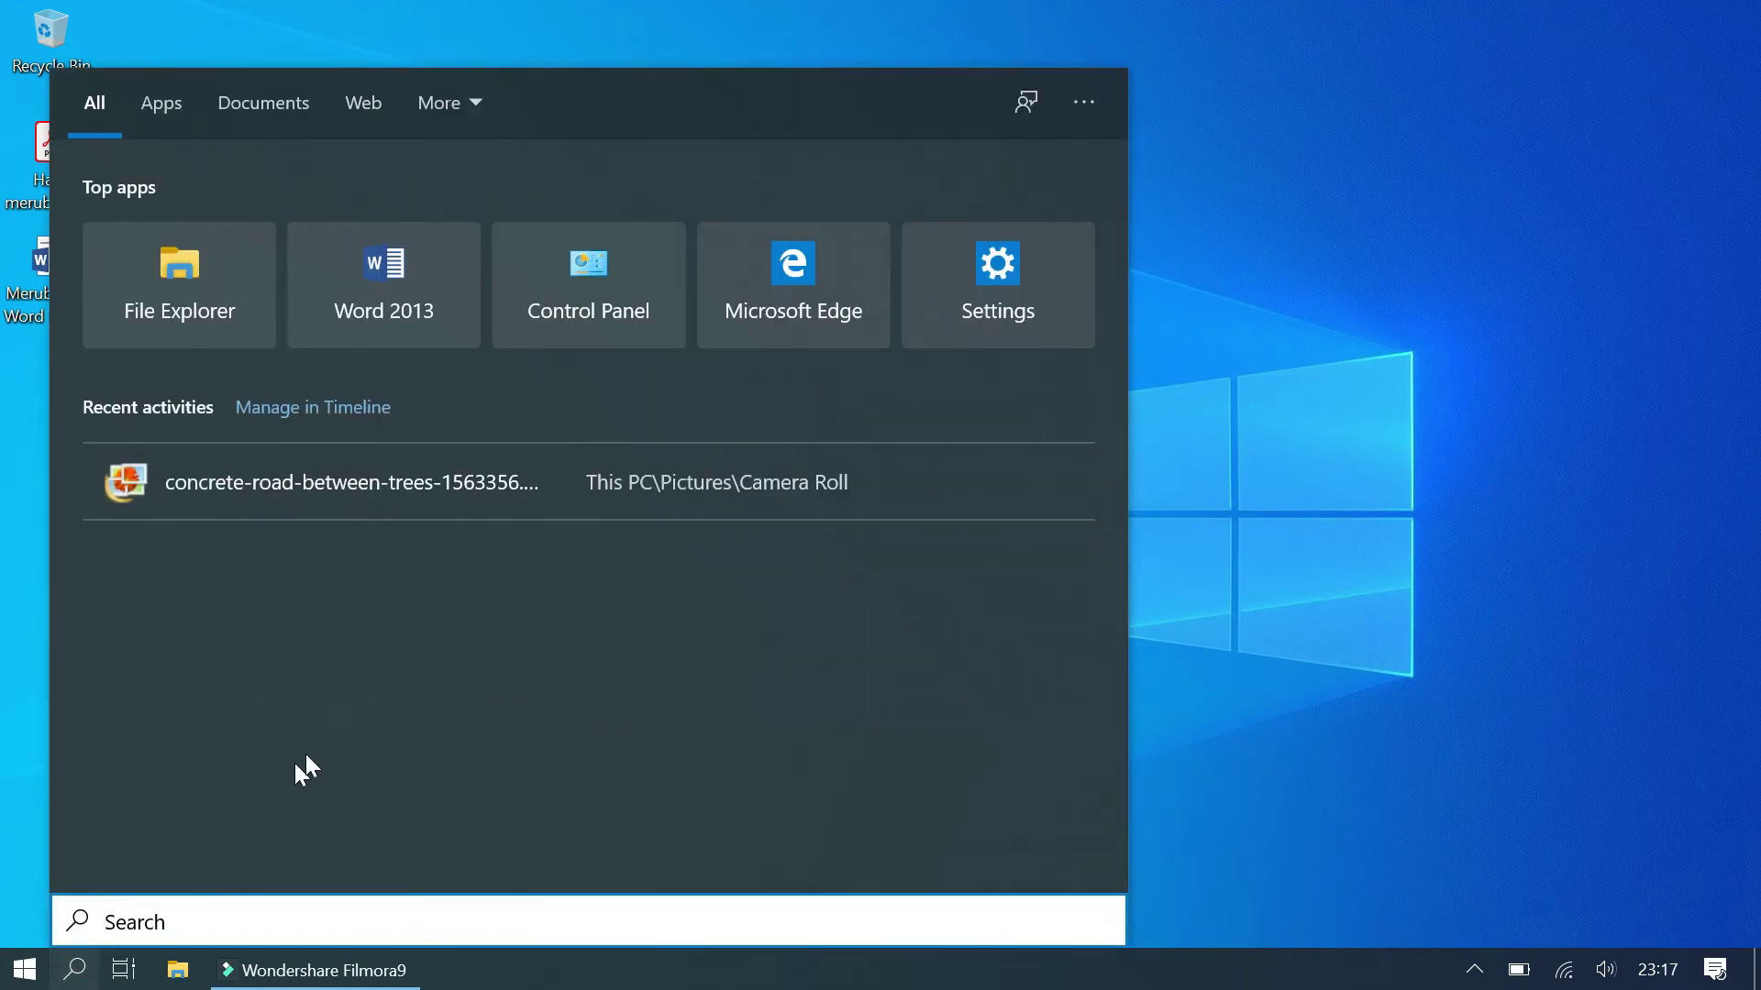
text(control)
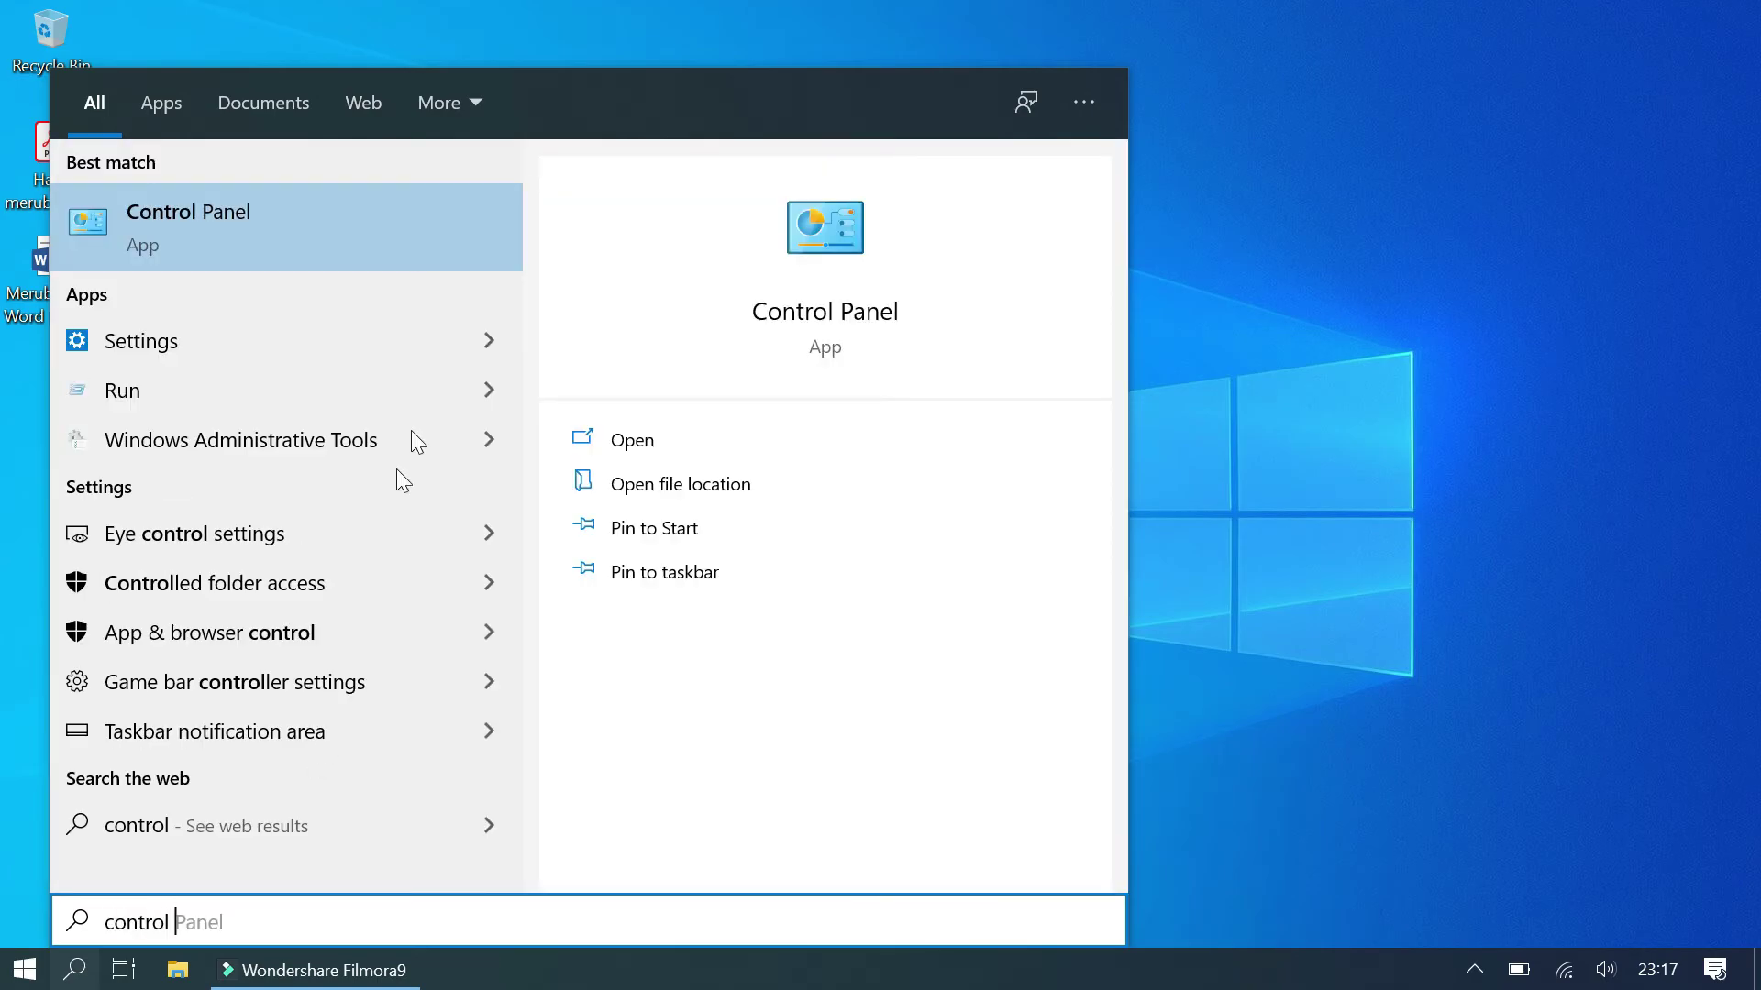
click(844, 312)
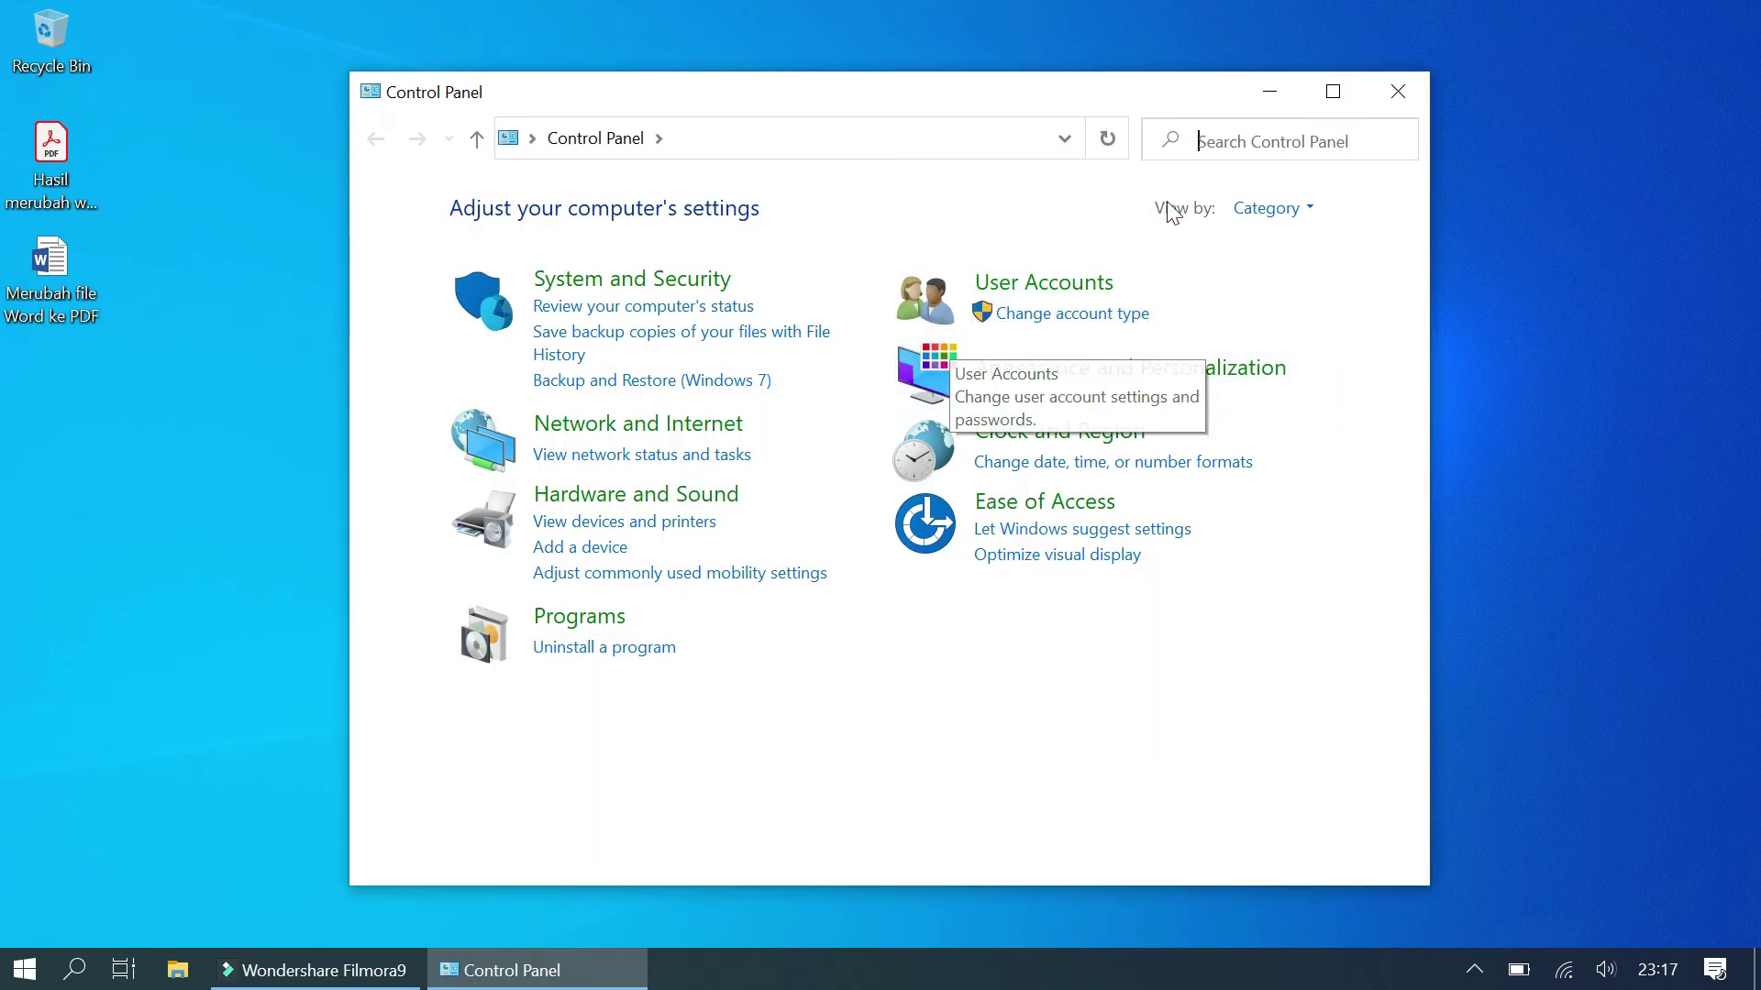
- Search Control Panel for "printer", view devices and printers in a maximized window, and select the Microsoft Print to PDF printer
click(1219, 141)
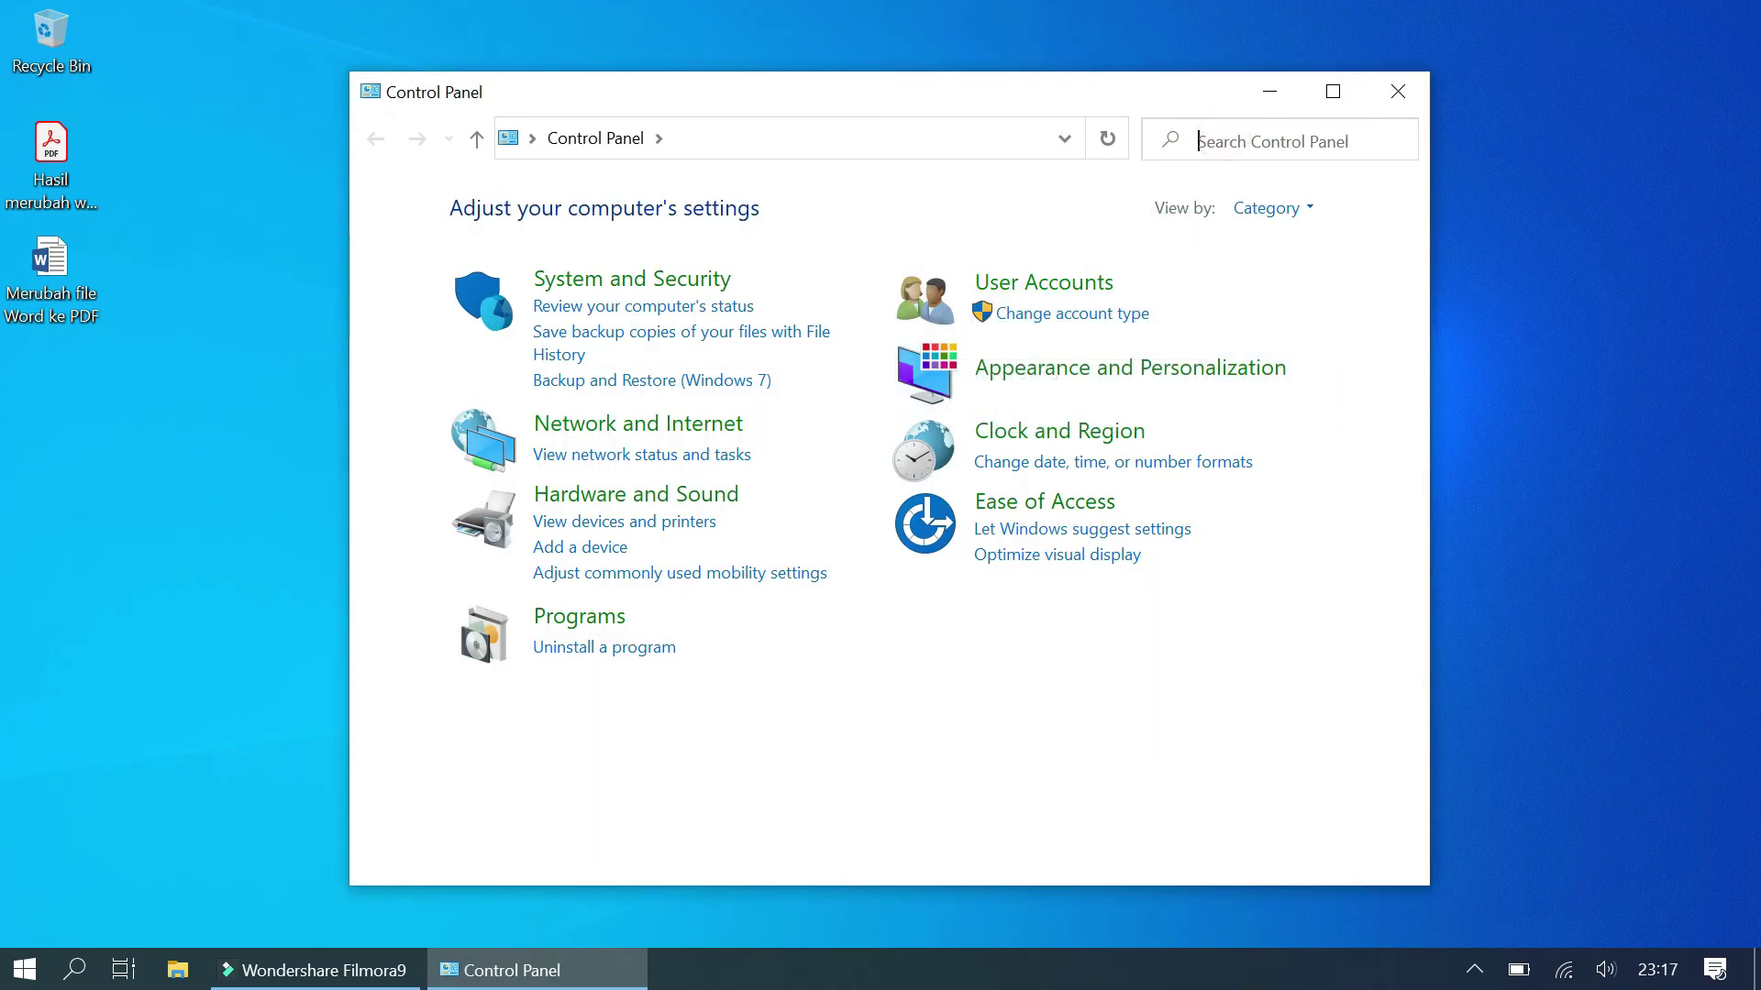
text(printer)
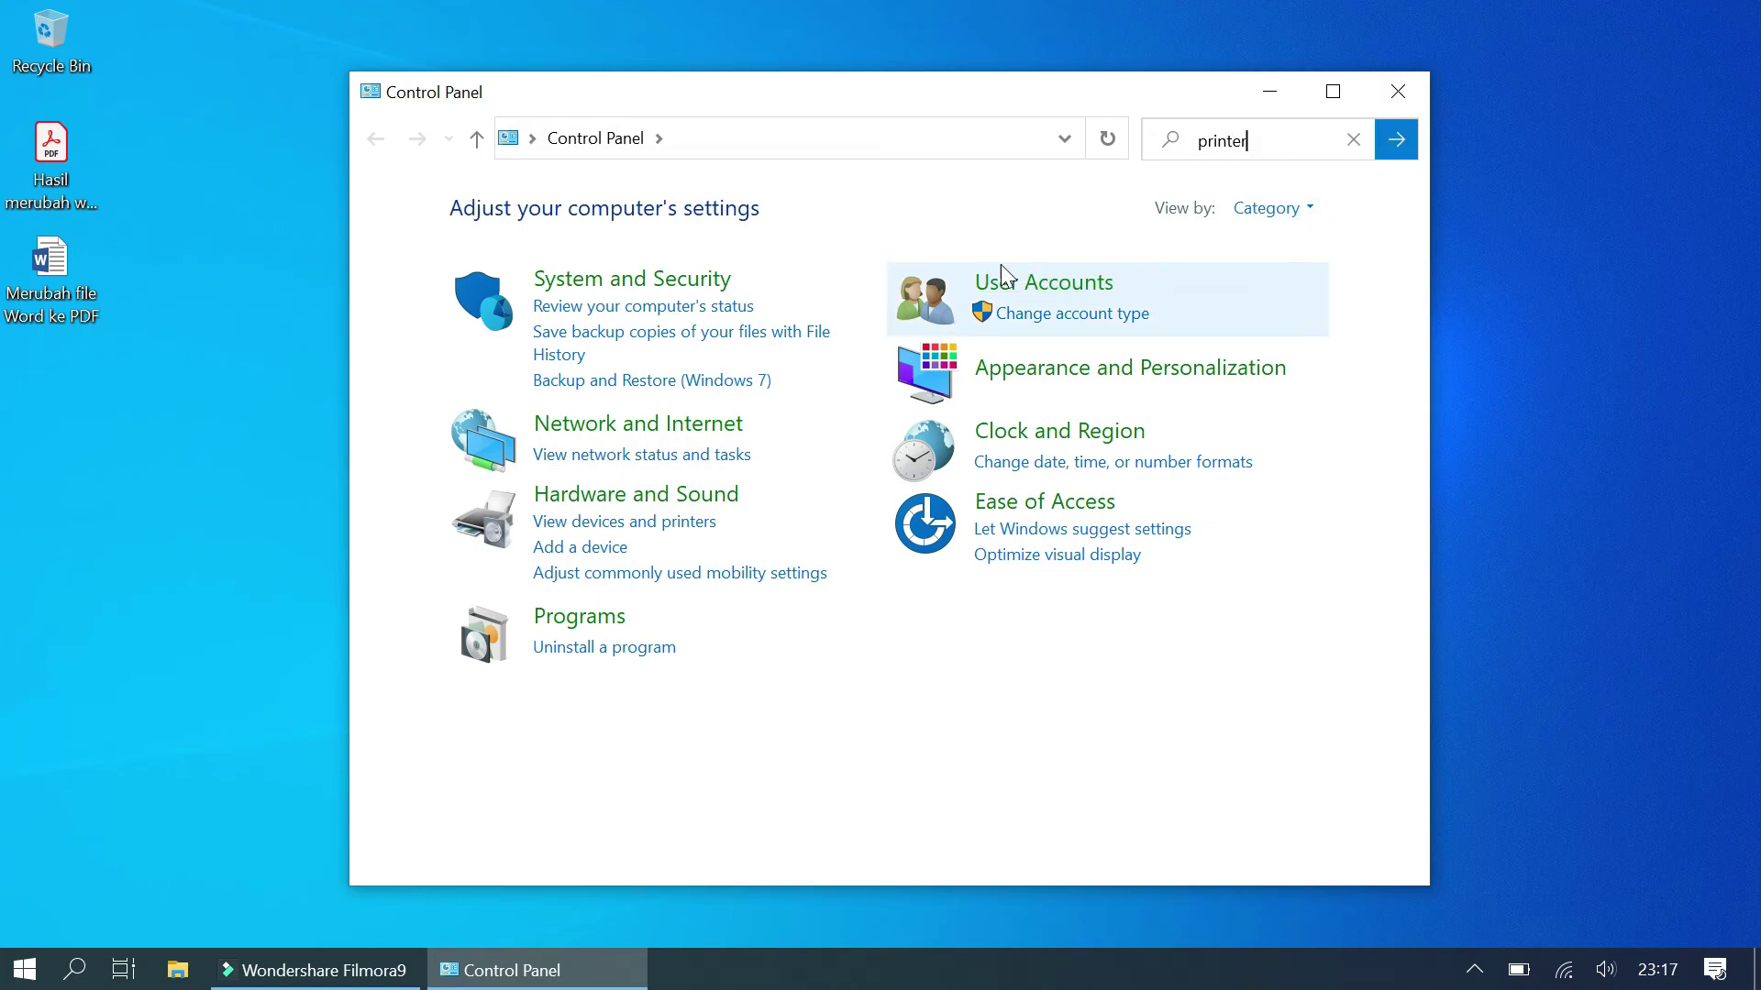
key(Return)
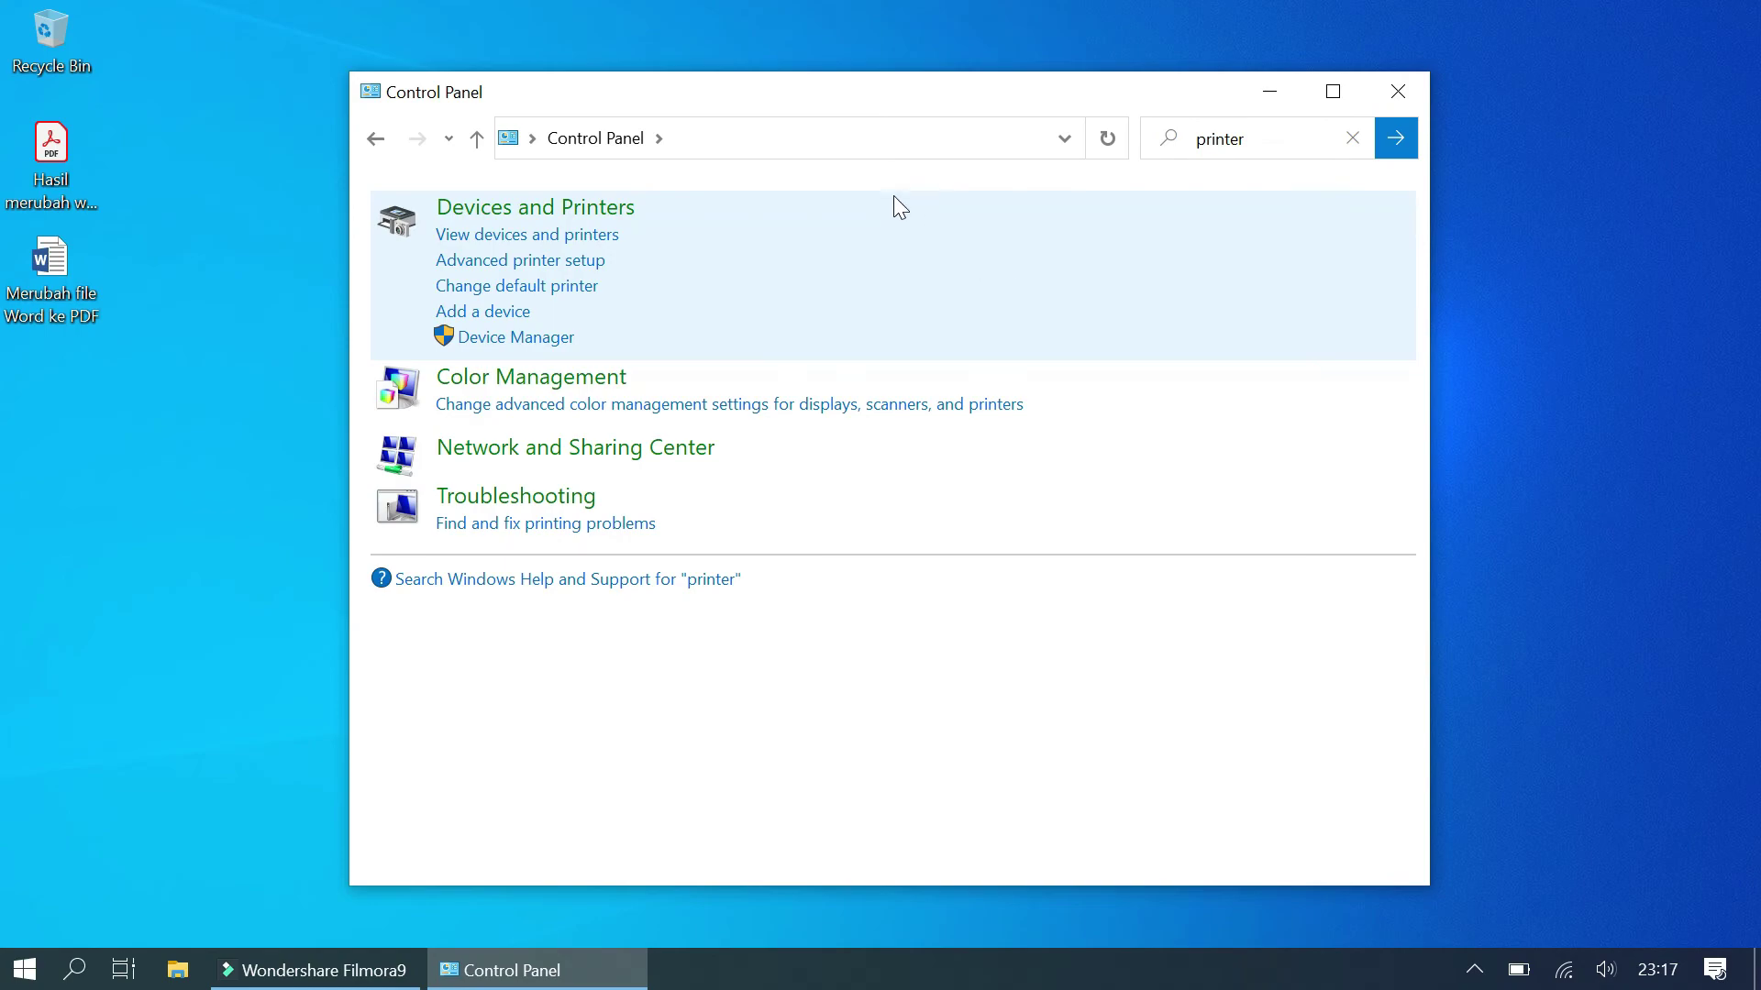
click(587, 234)
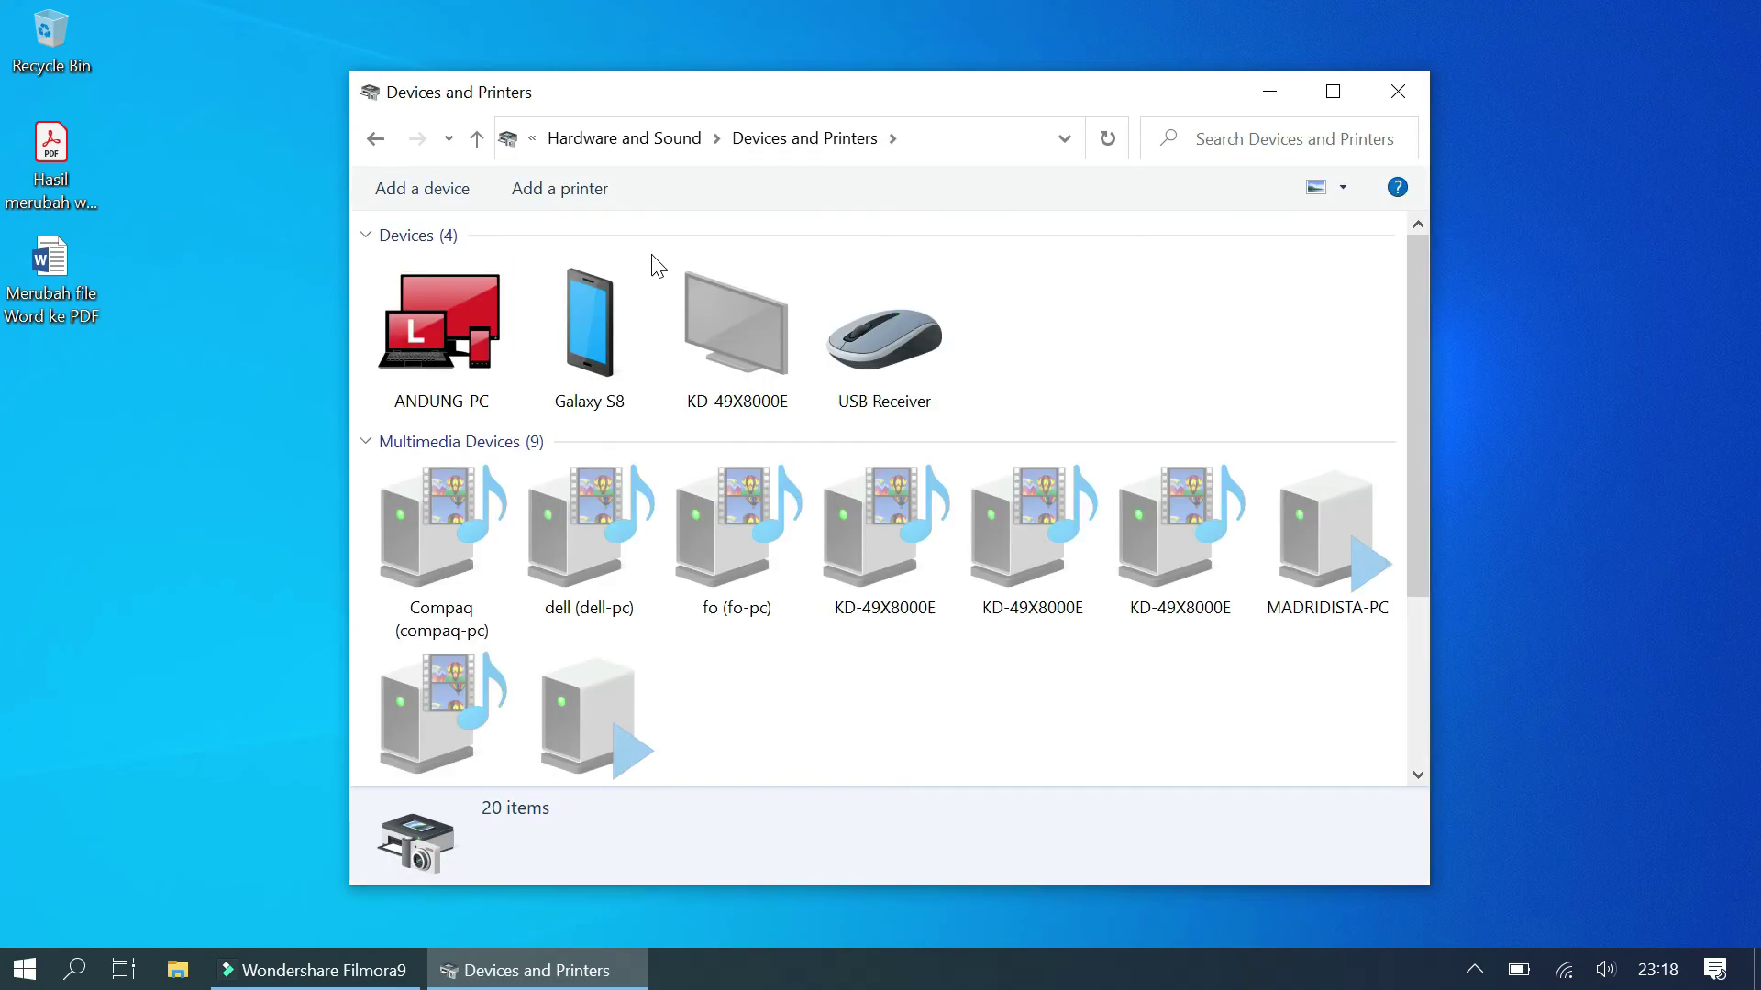
click(1335, 92)
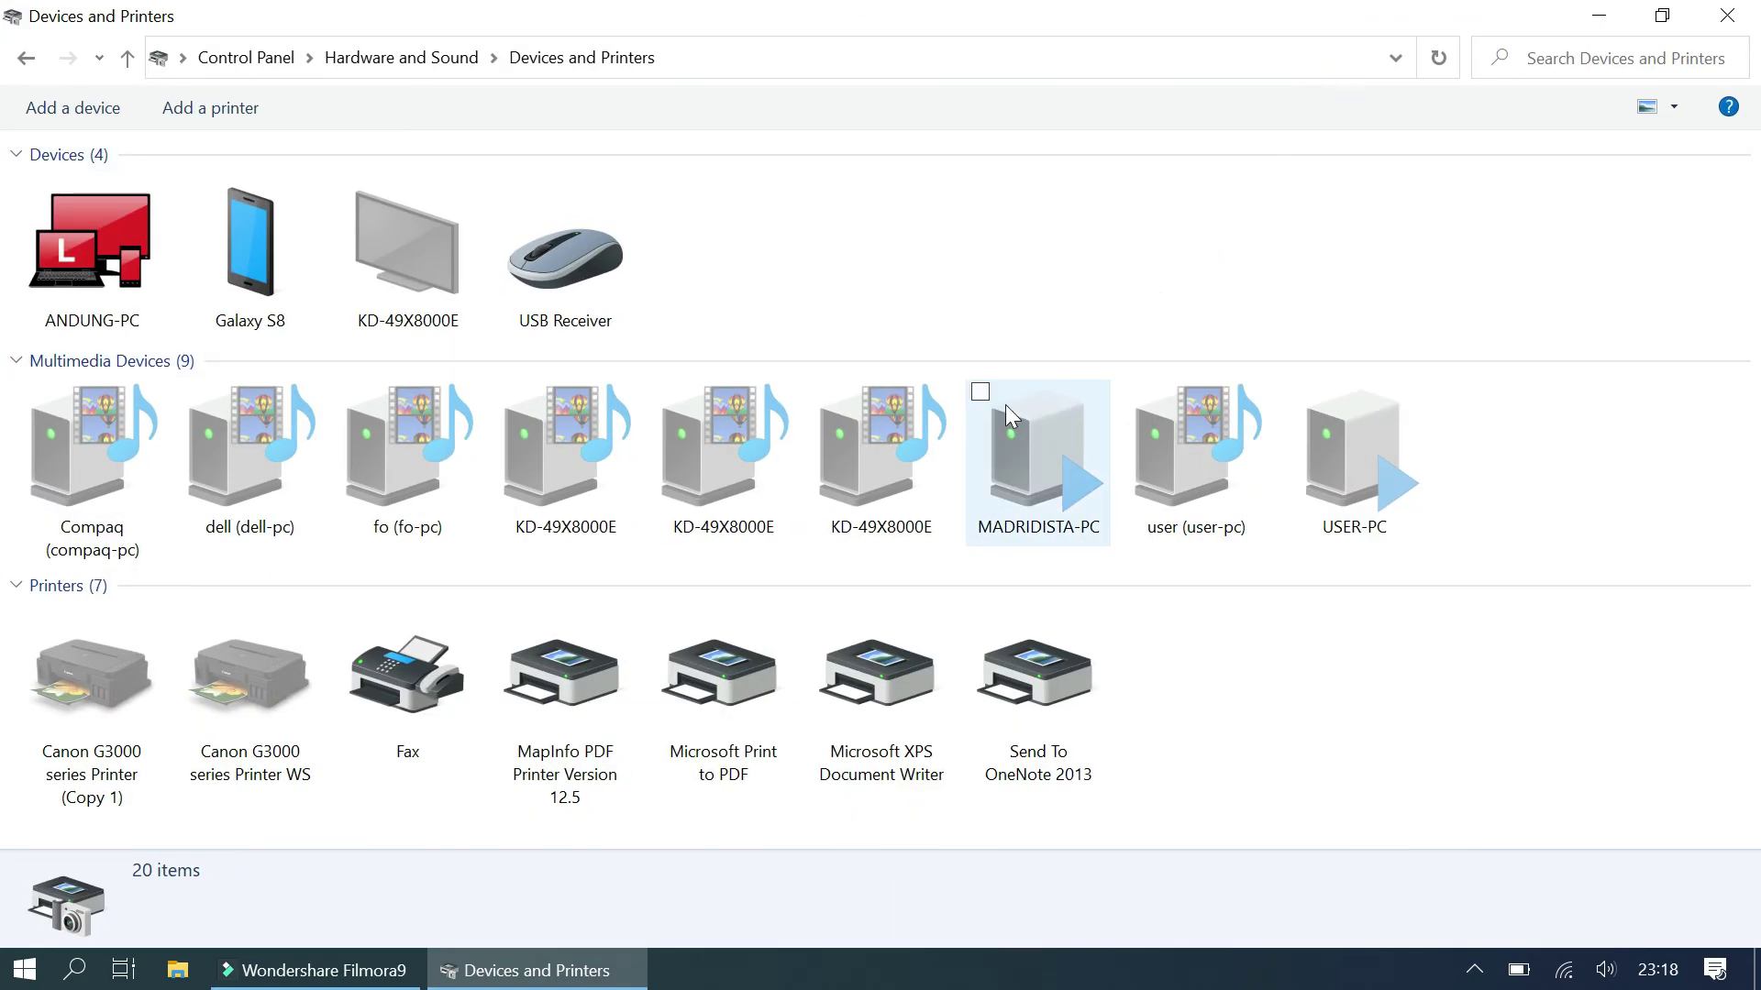
click(745, 697)
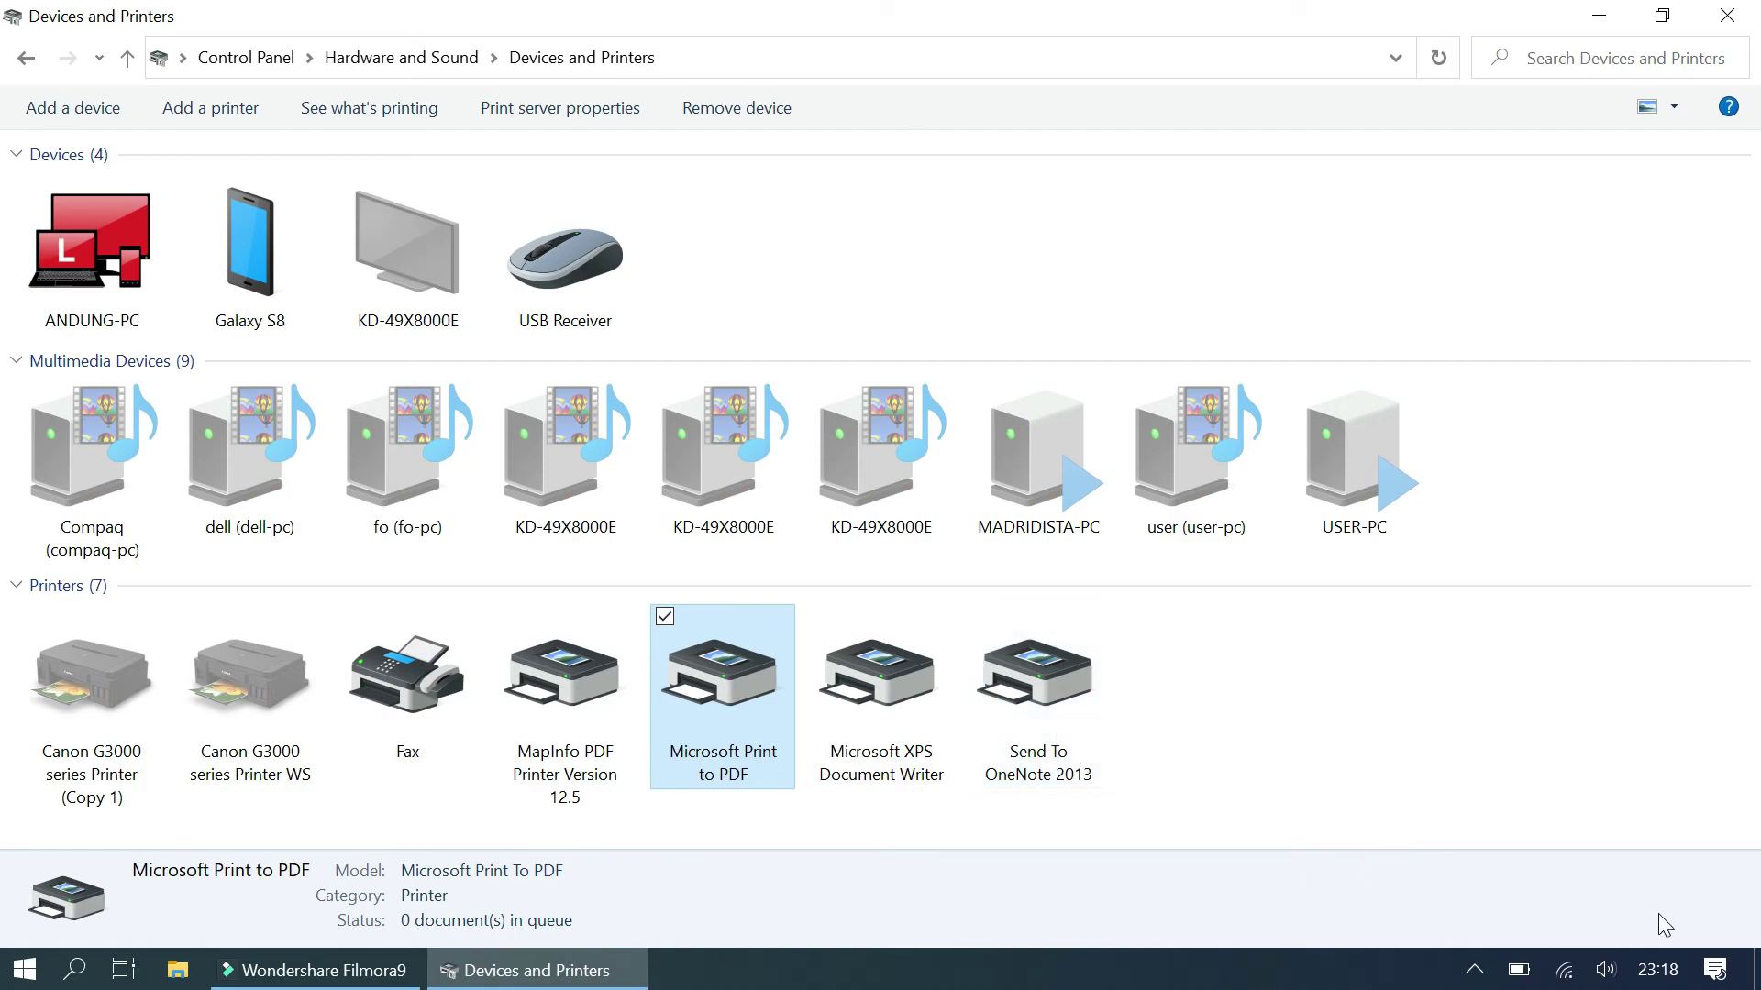
- Show the desktop and open the document "Merubah file Word ke PDF" in a maximized Word window
click(1757, 970)
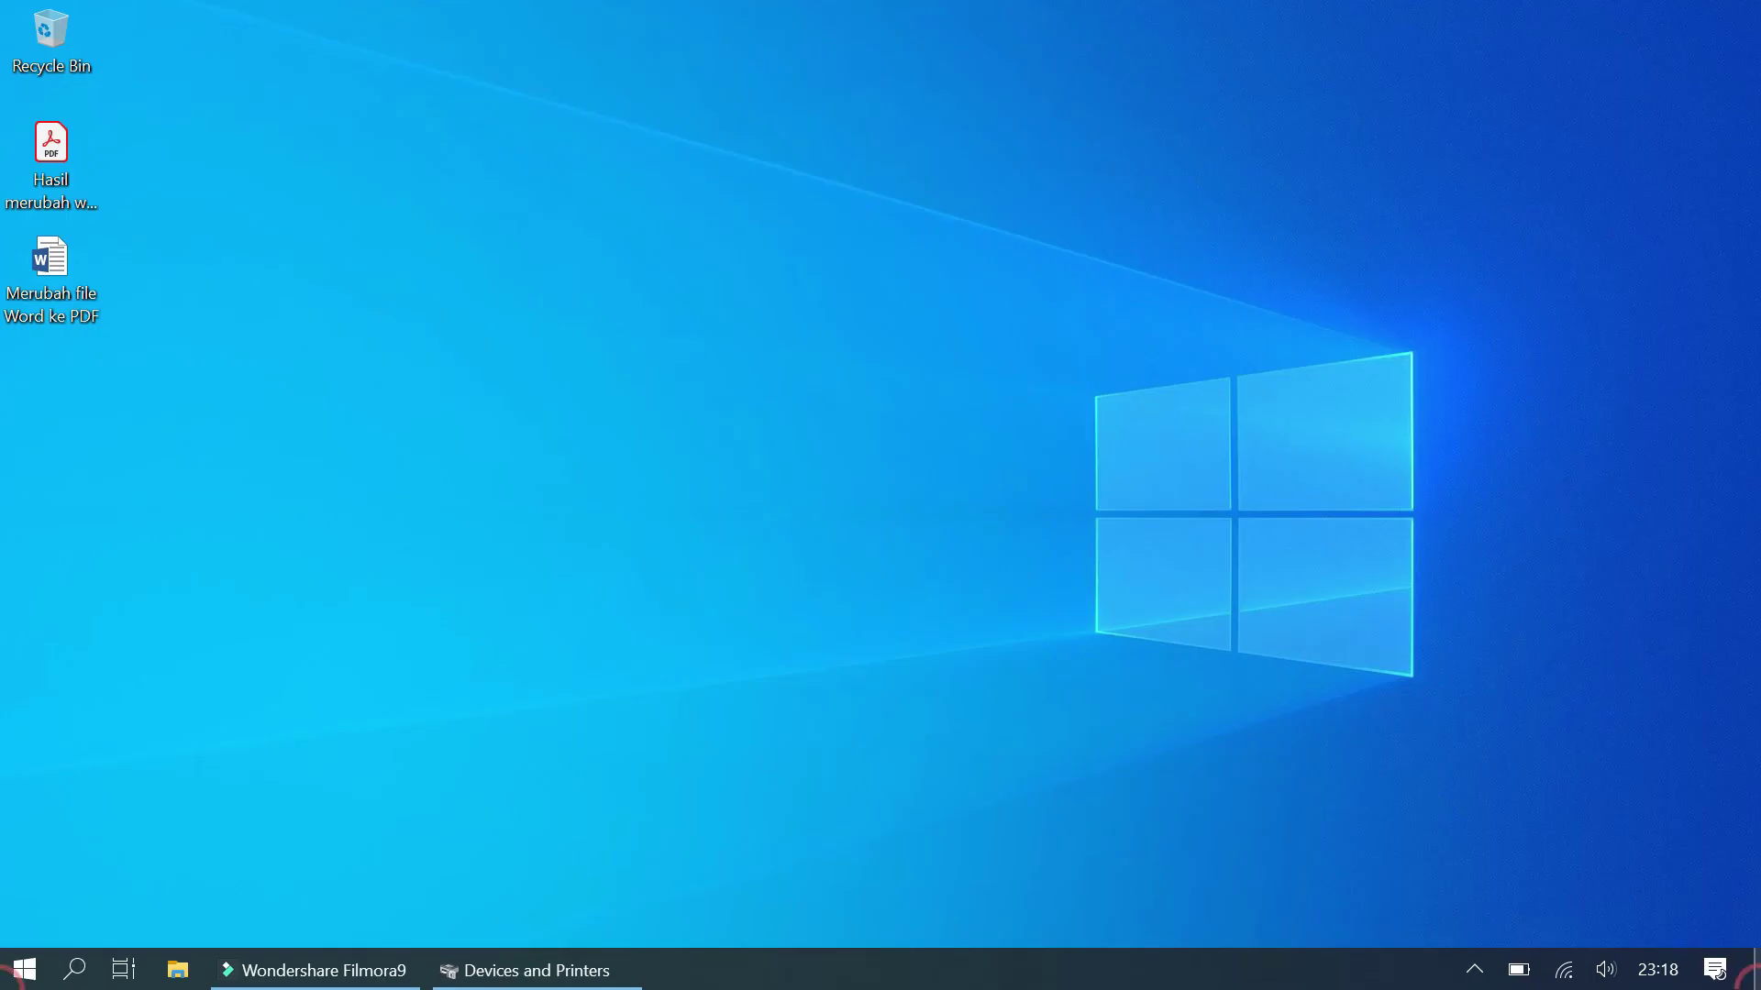
click(59, 288)
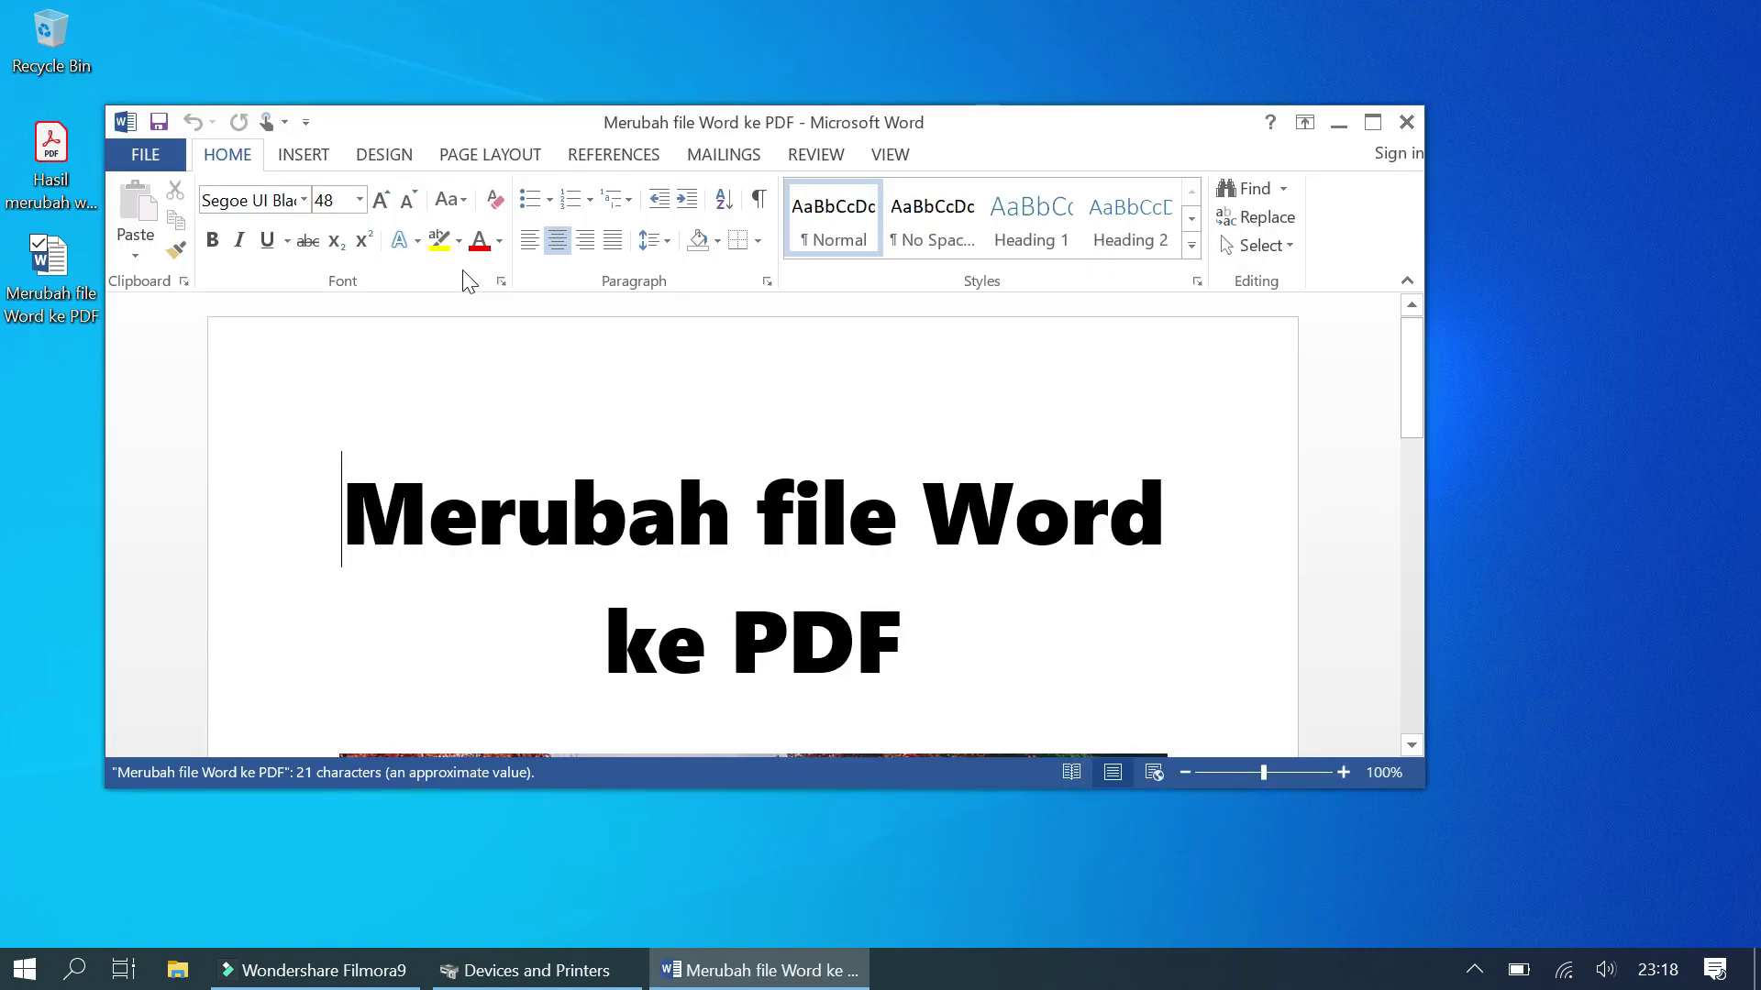
click(1373, 123)
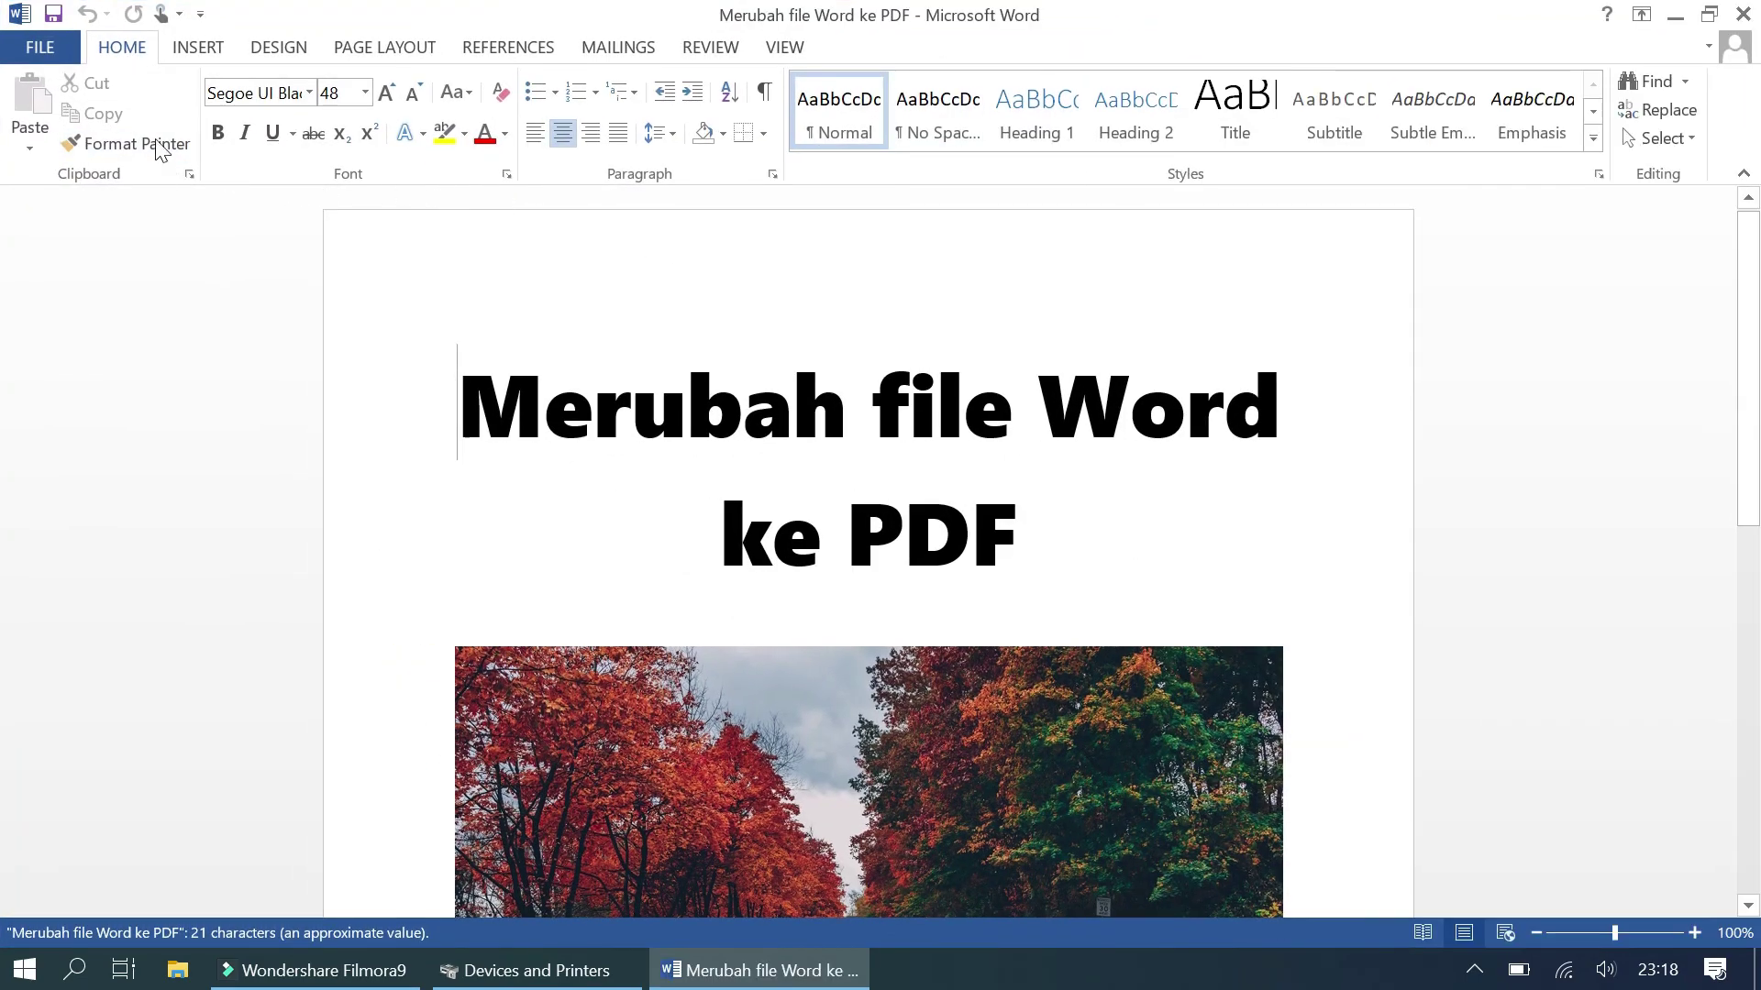
- Examine the available printers in the document's print settings for Microsoft Print to PDF, and return to the document
click(46, 46)
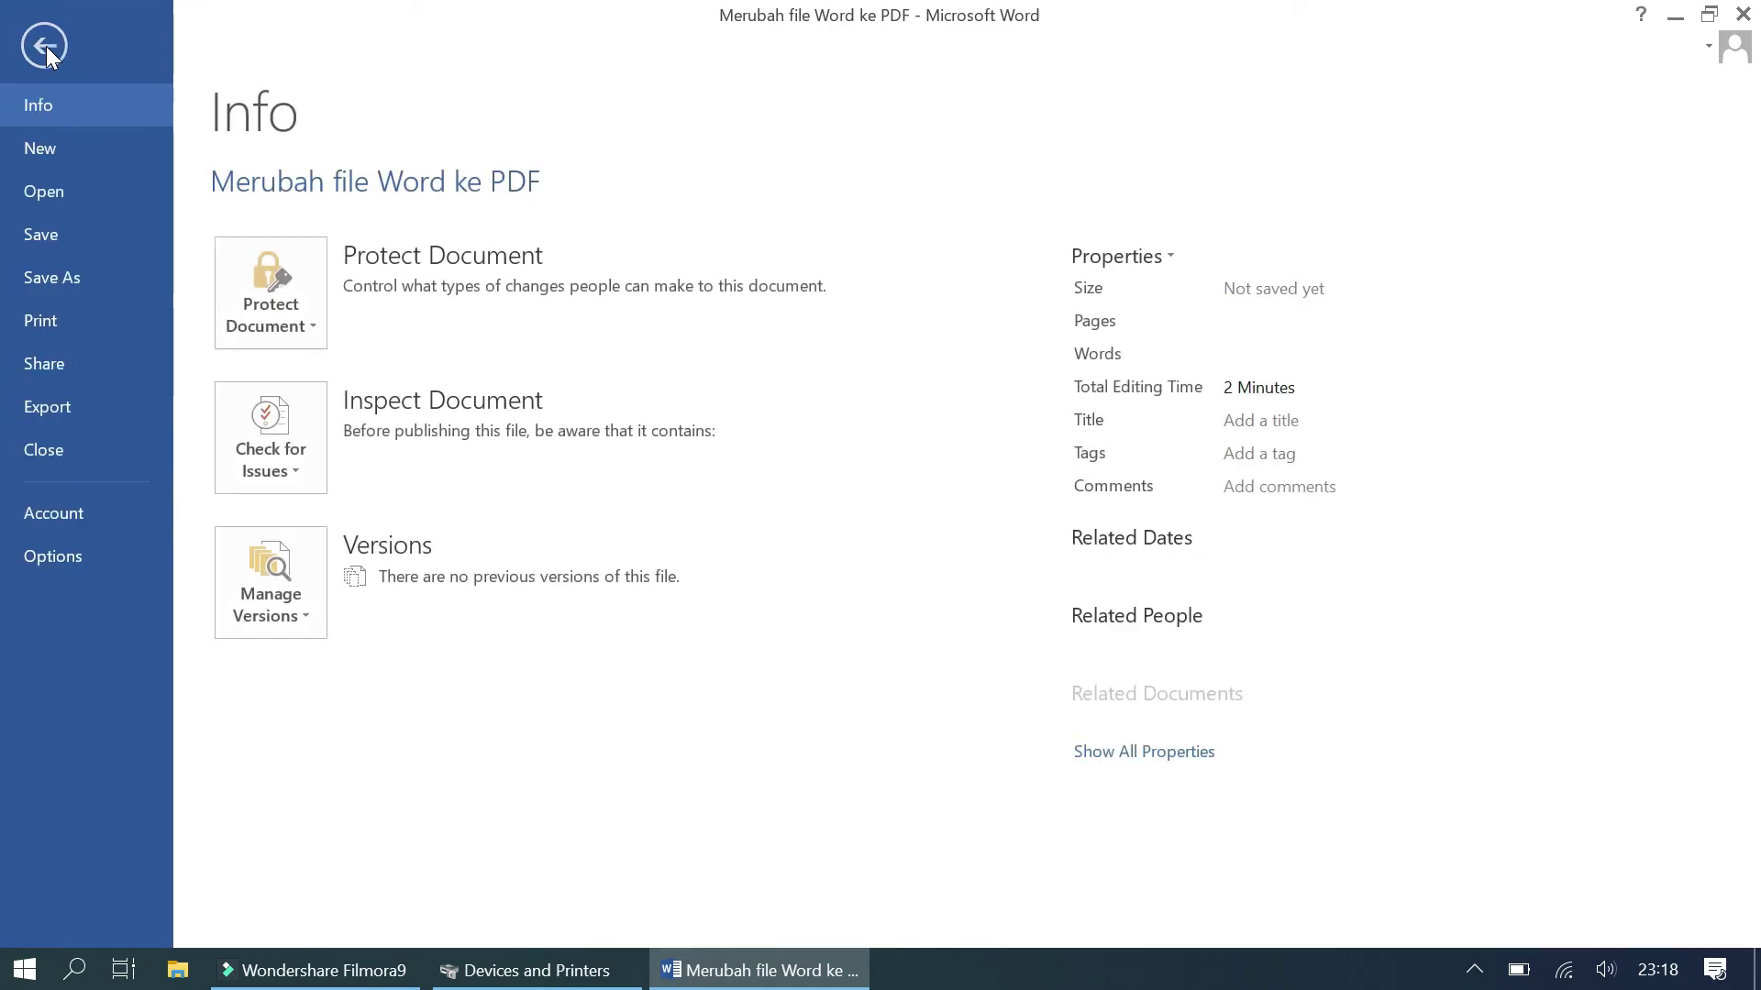
click(54, 318)
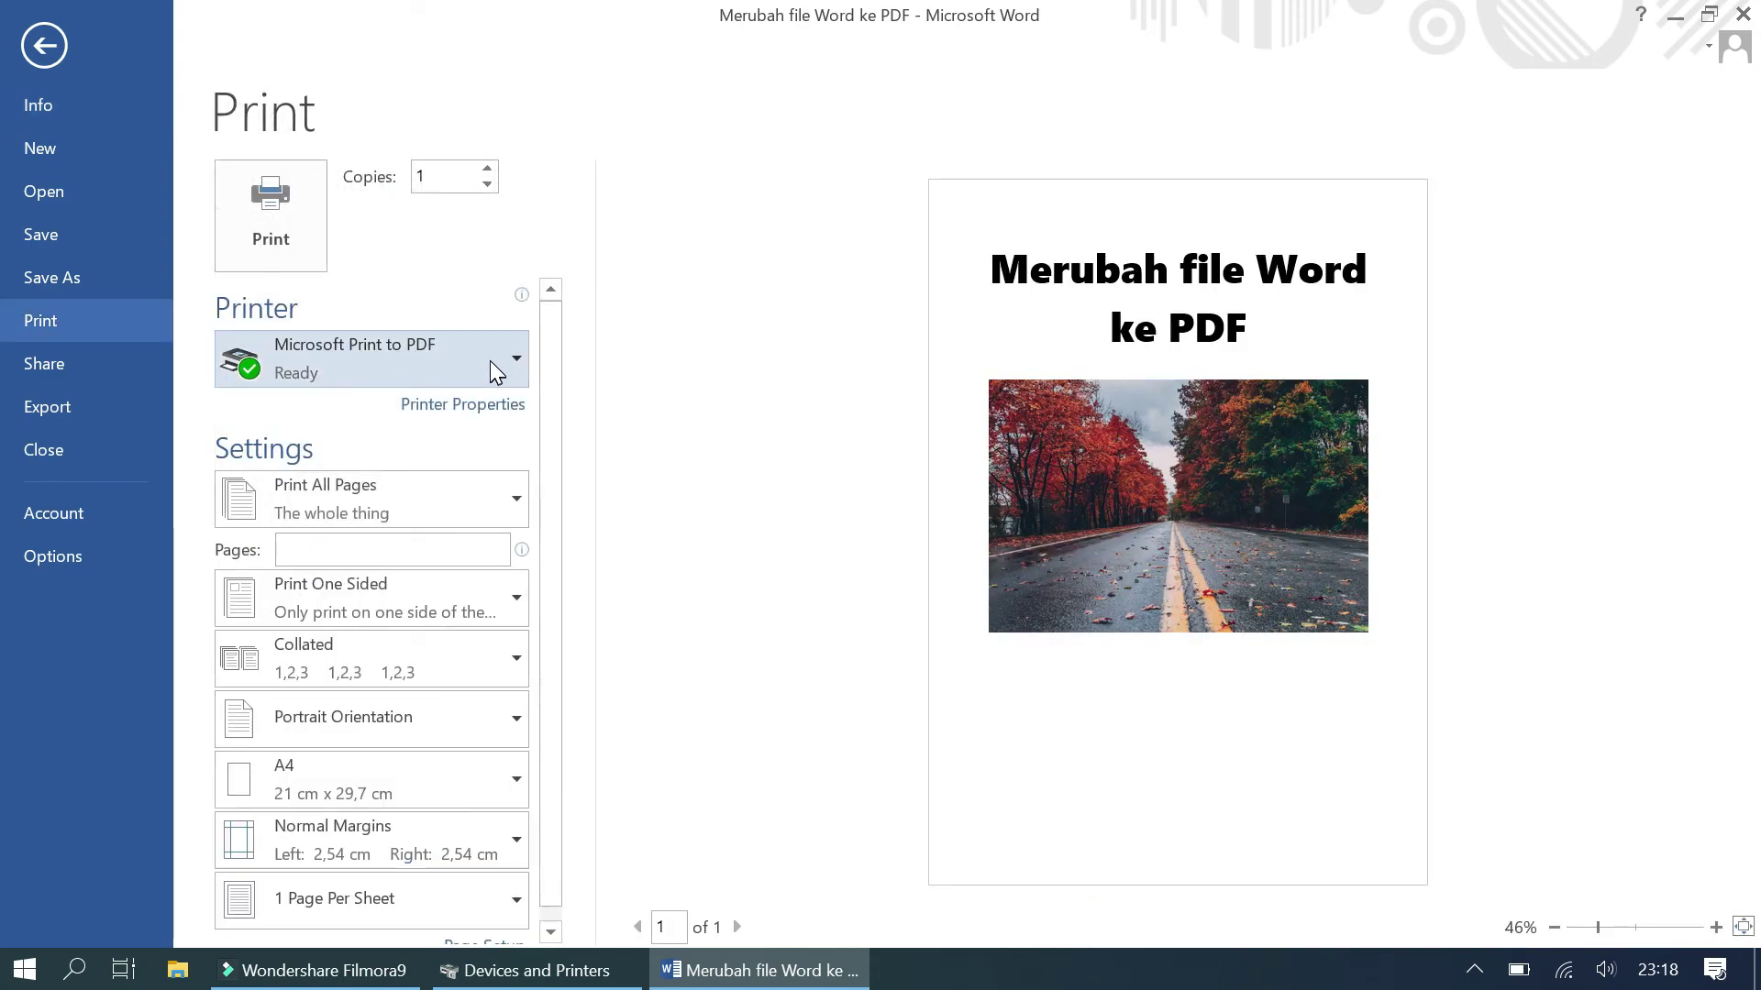
mouse_move(494, 350)
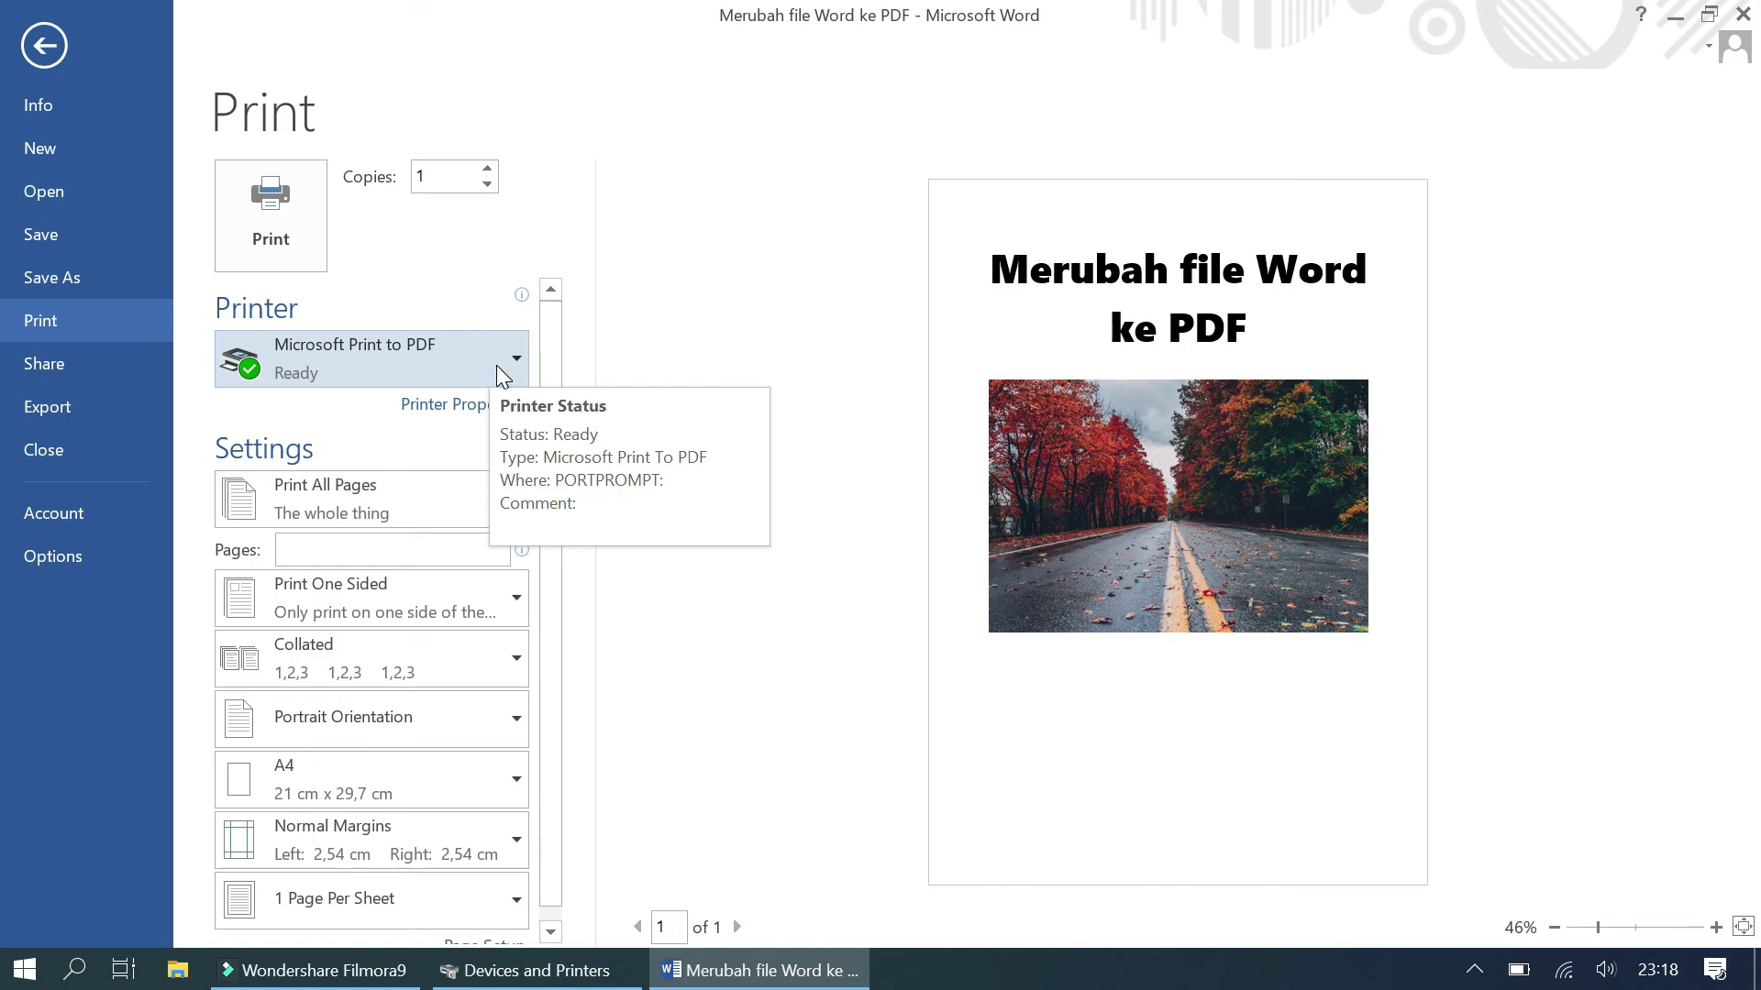
click(497, 366)
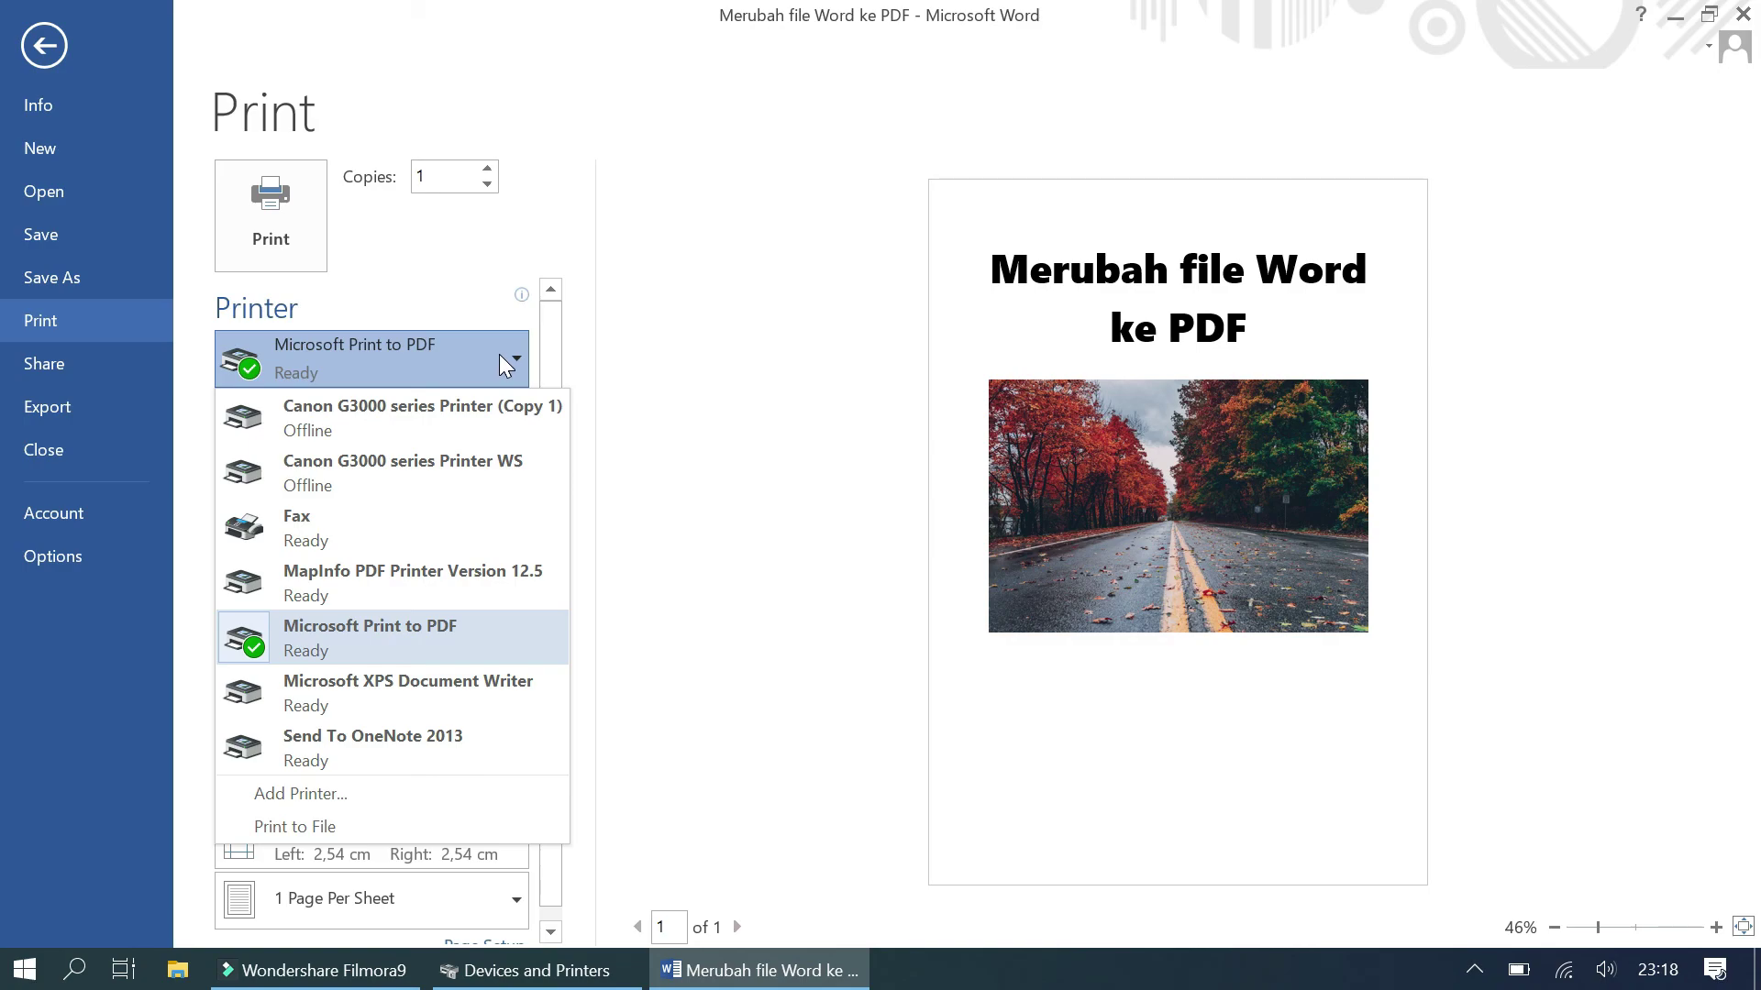
click(499, 354)
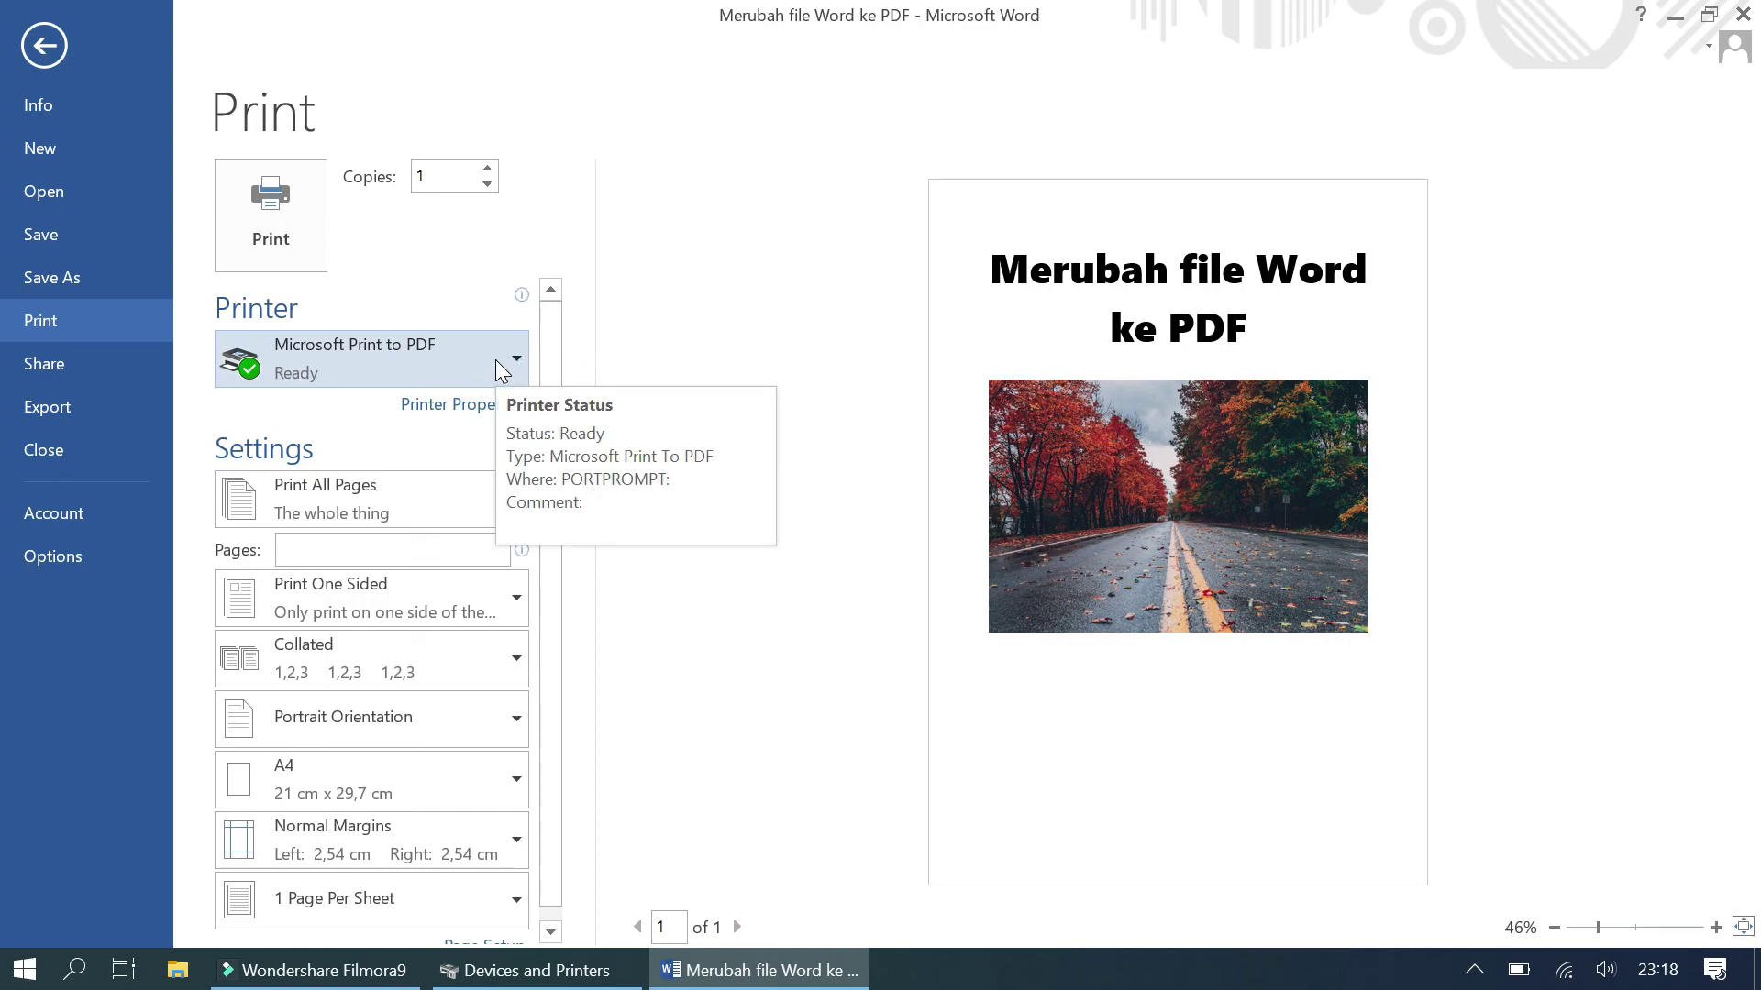
click(495, 360)
click(495, 359)
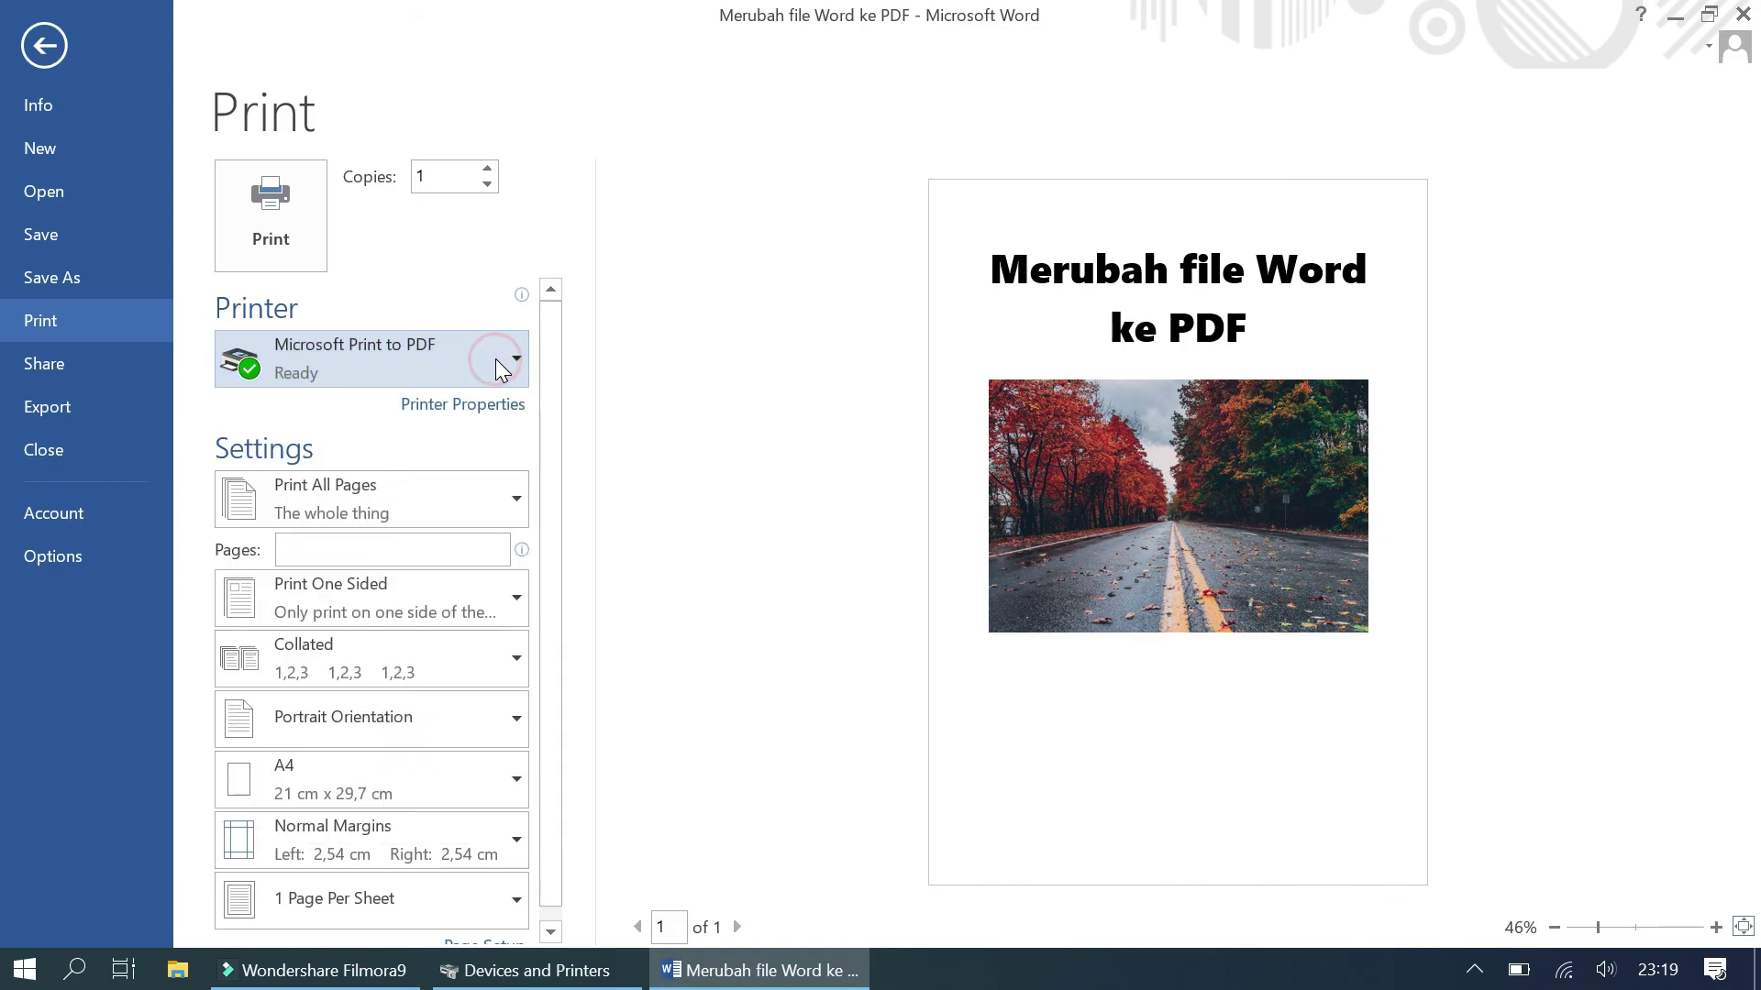
mouse_move(496, 360)
click(47, 44)
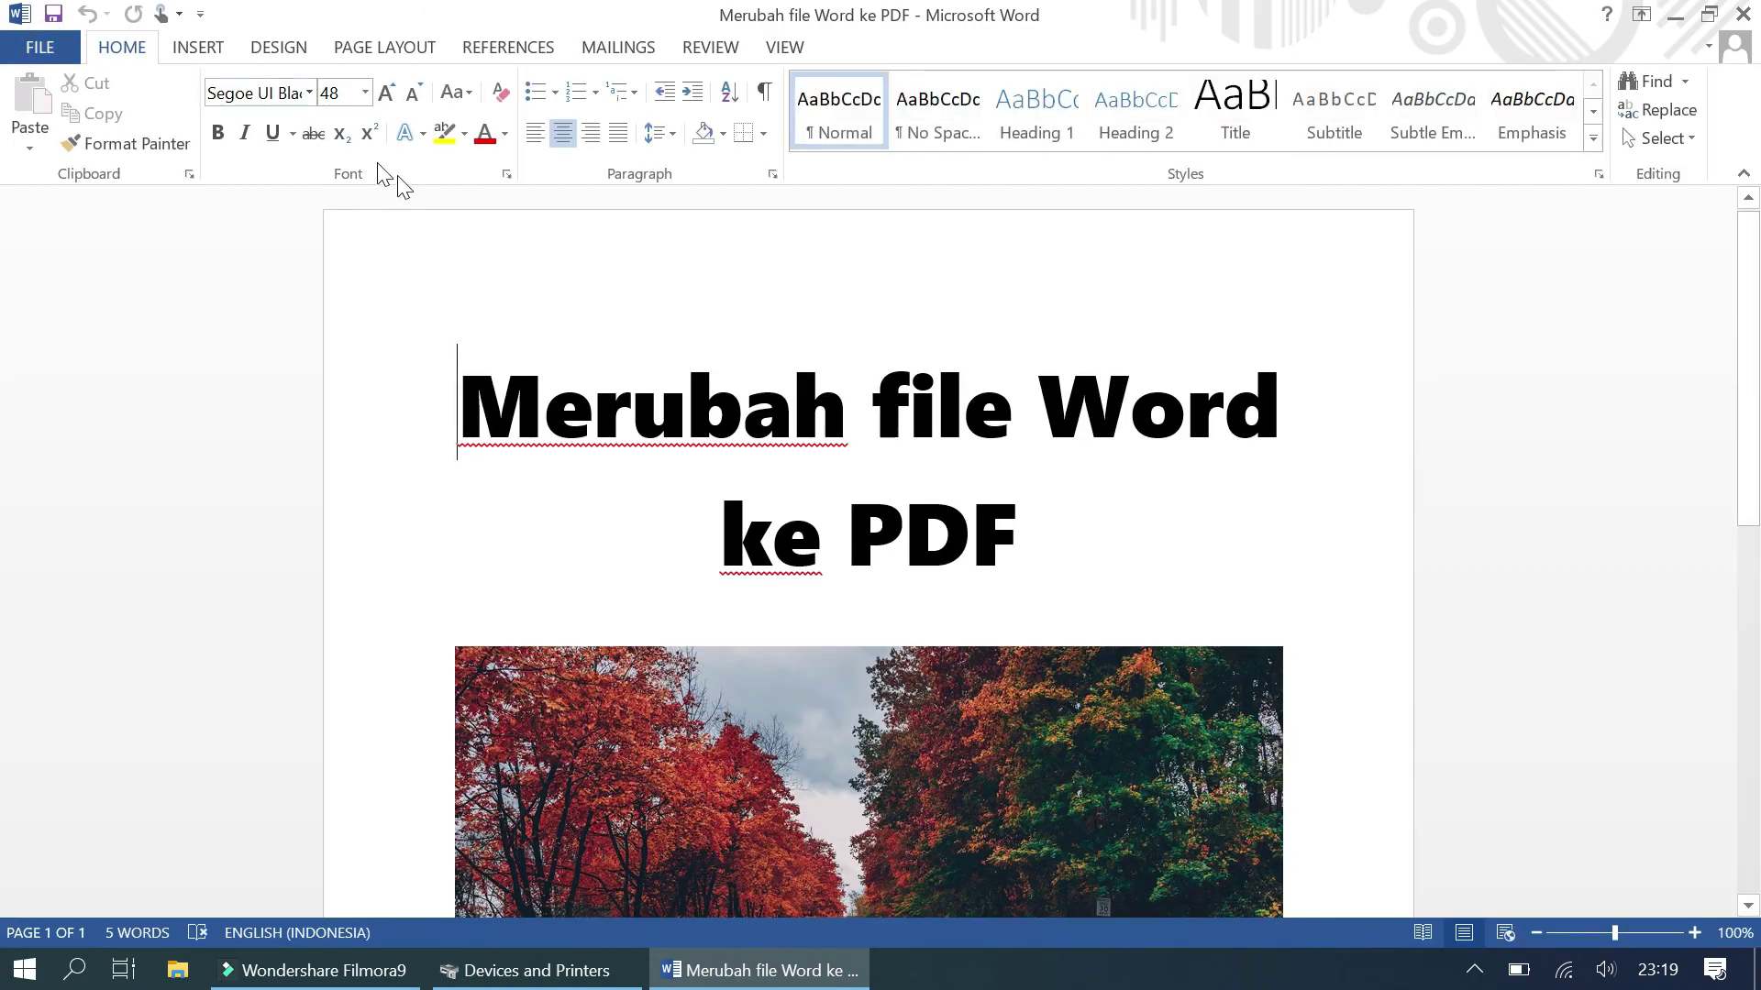